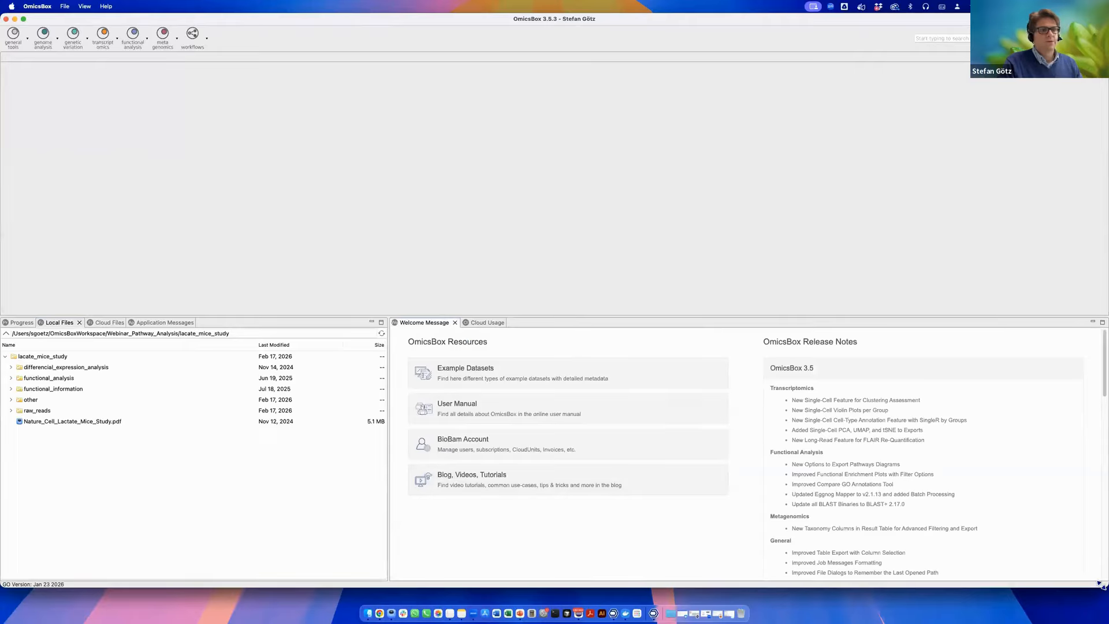
Expand the differencial_expression_analysis folder and open the 01.1_raw_counts_only_luminal count table.
left_click_drag(1102, 597, 1103, 602)
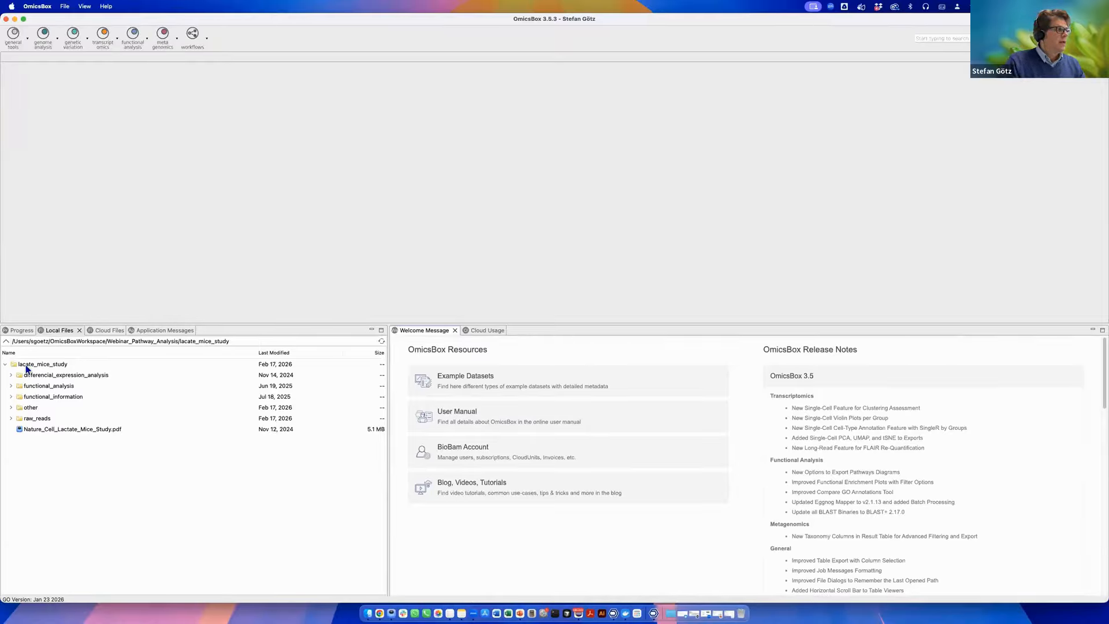
left_click(11, 376)
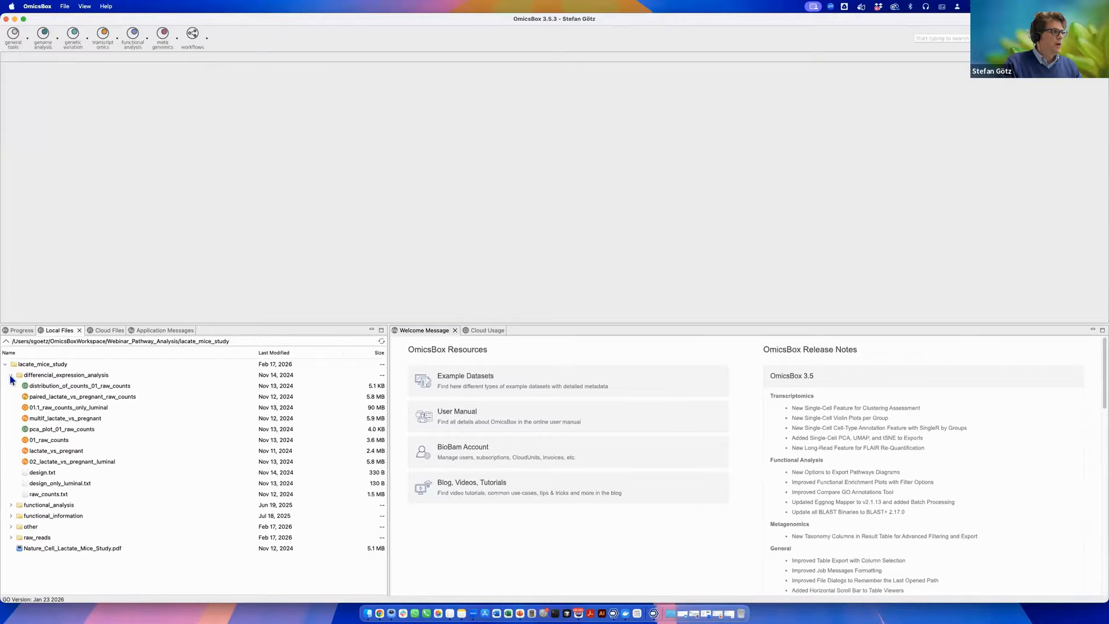
left_click(96, 411)
left_click(96, 408)
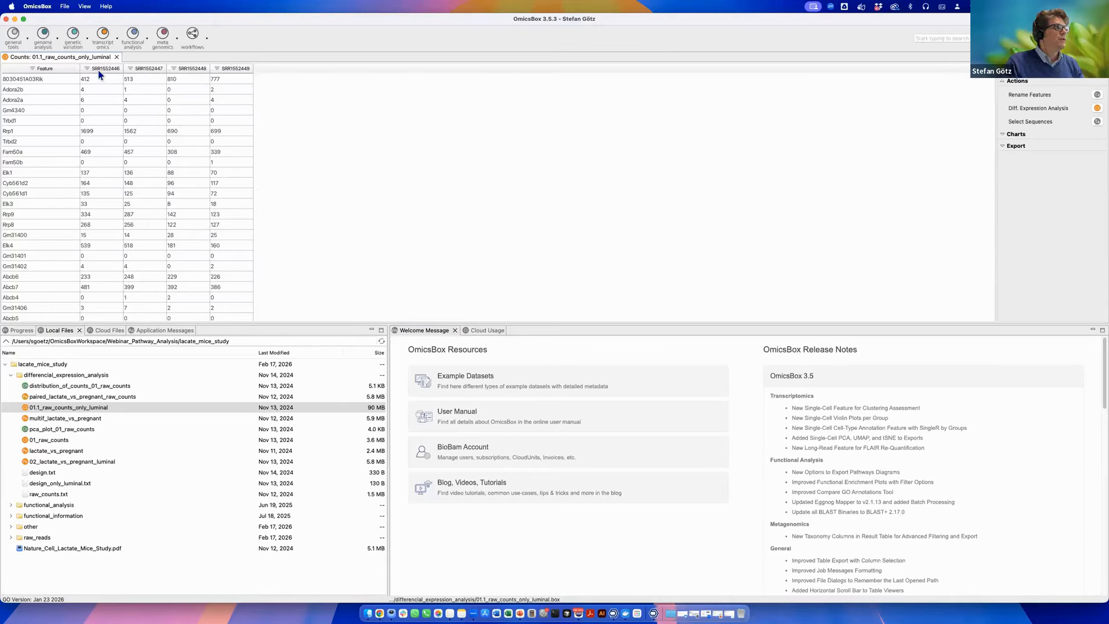
Open the 01_raw_counts table and close the 01.1_raw_counts_only_luminal tab.
left_click(60, 417)
double_click(49, 439)
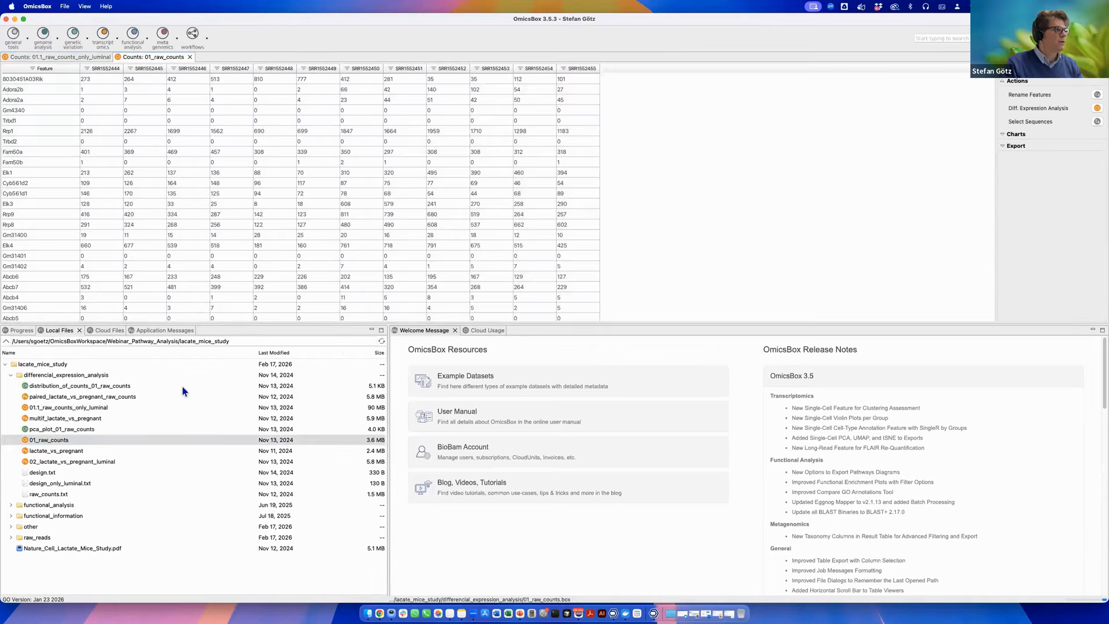
left_click(82, 57)
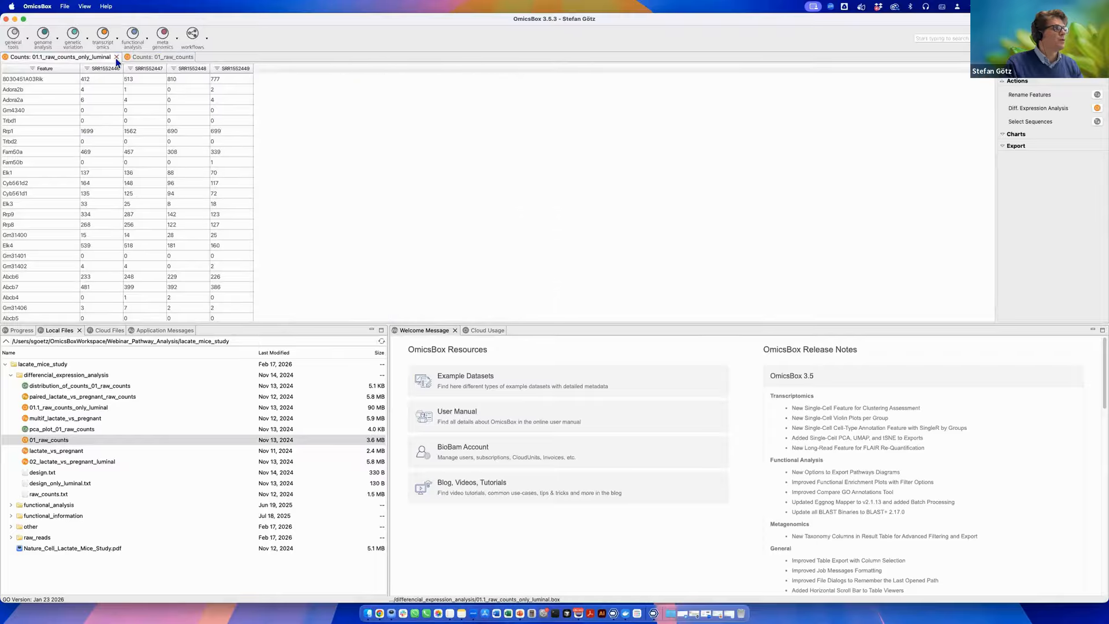
left_click(118, 57)
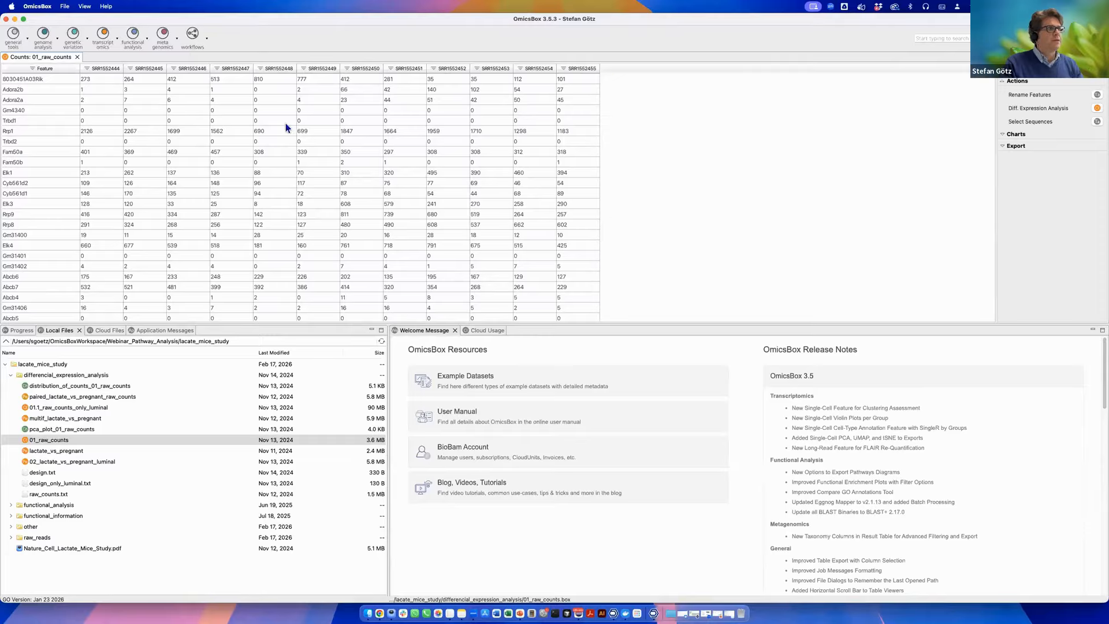
Sort the count table by the SRR1552444 column in descending order.
left_click(109, 69)
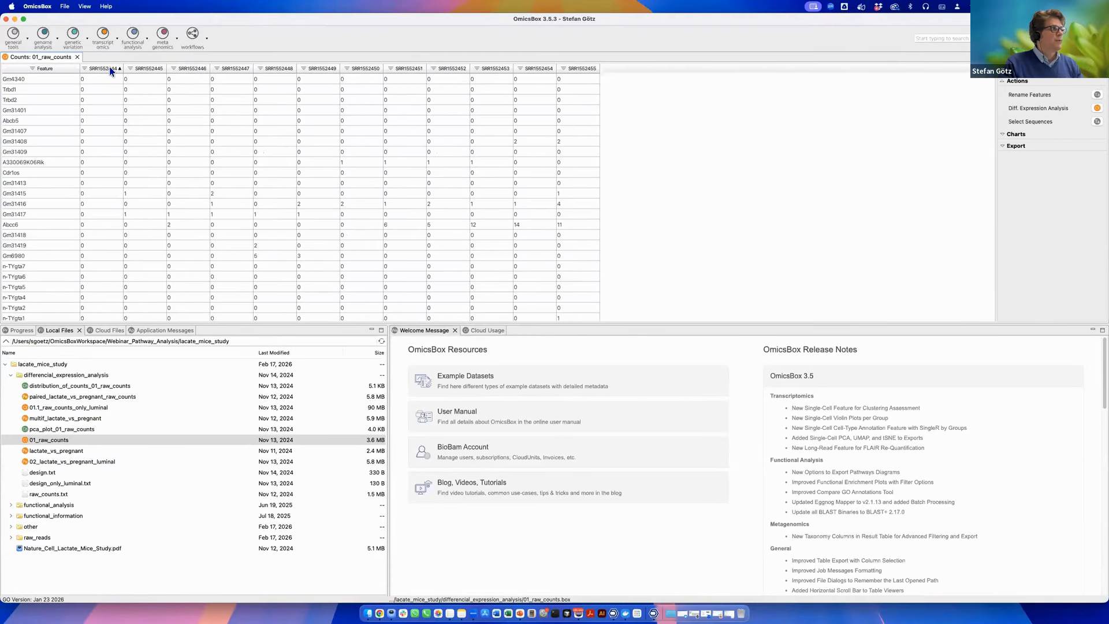
left_click(109, 69)
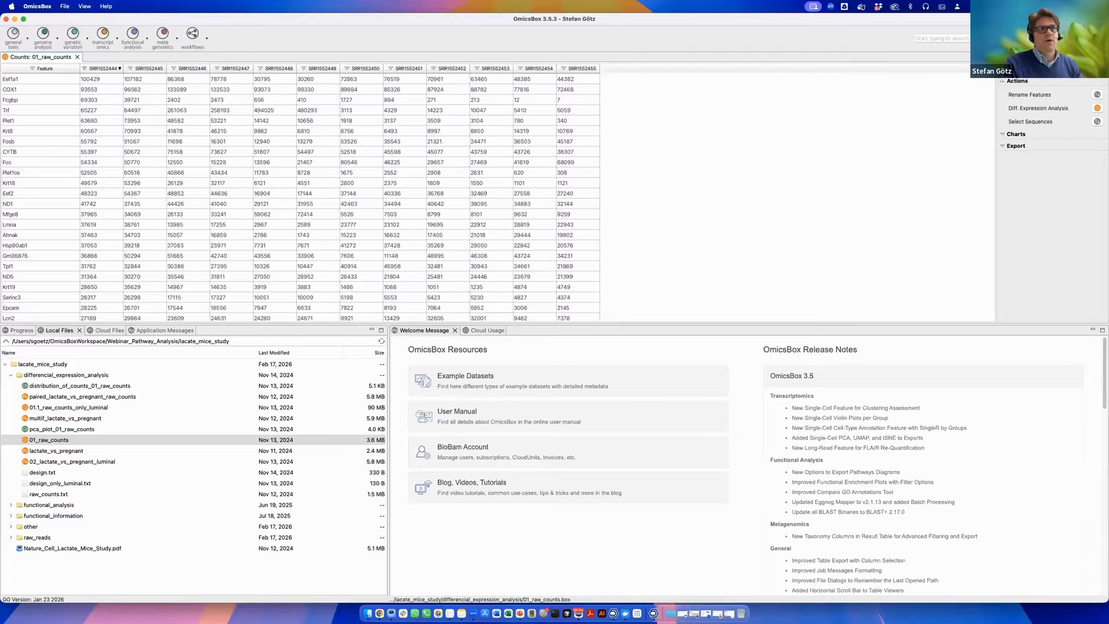
left_click(111, 70)
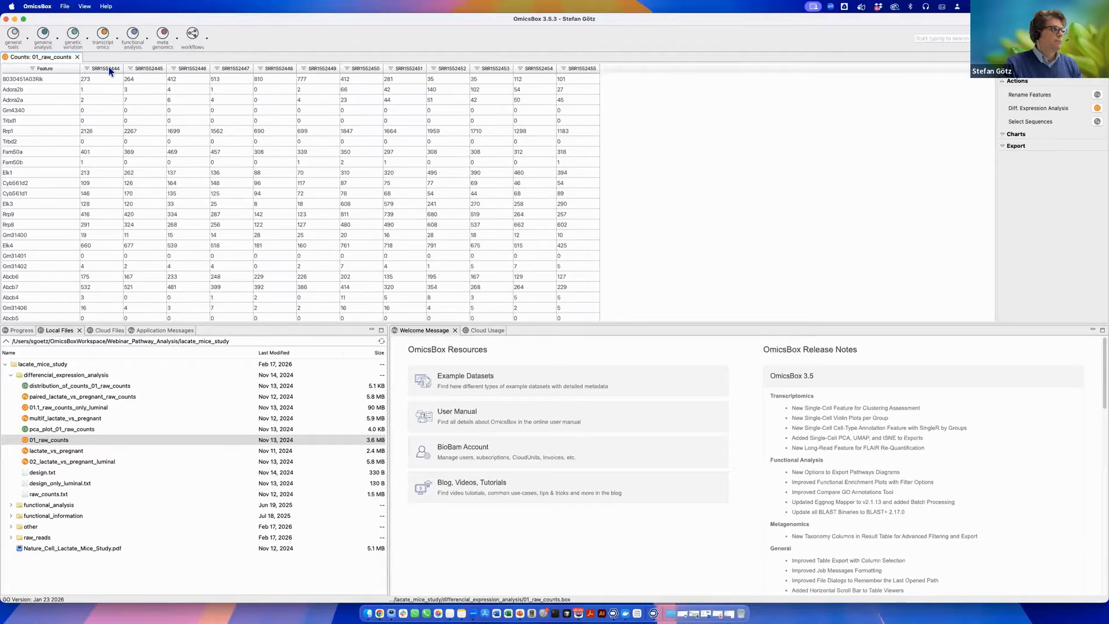
left_click(111, 70)
left_click(110, 70)
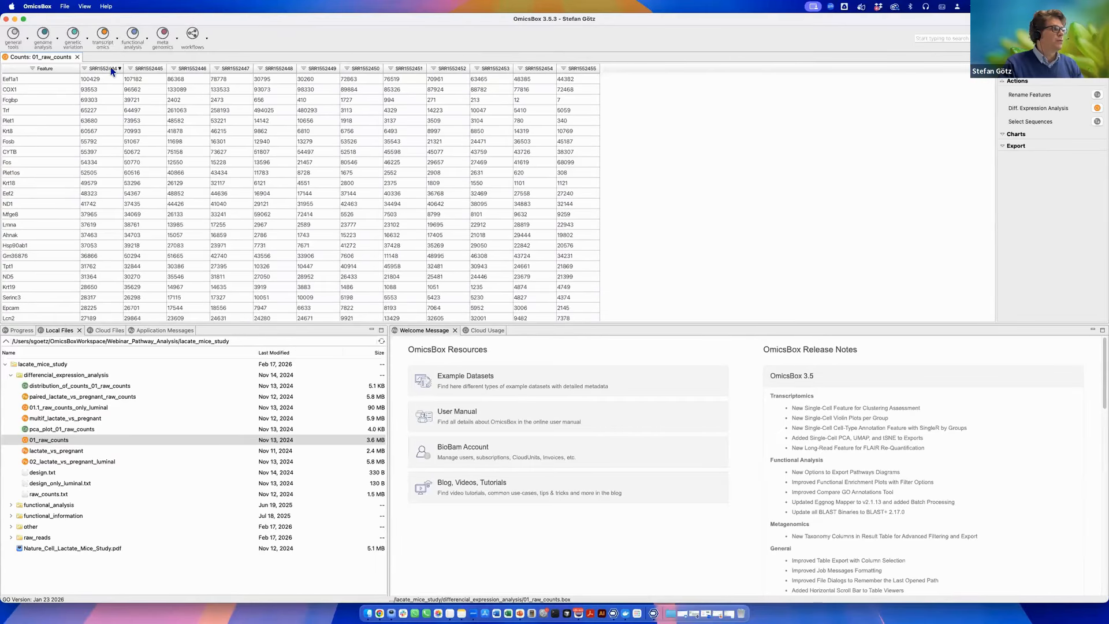
Try setting a Greater Than filter on the SRR1552444 column, closing it without a value.
left_click(85, 68)
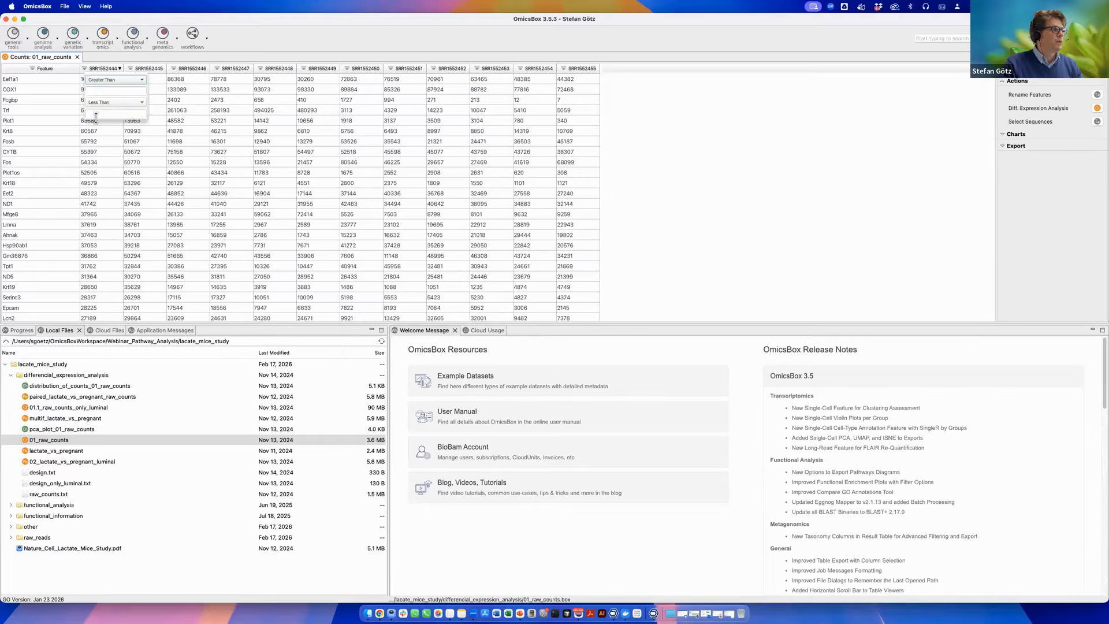
left_click(113, 79)
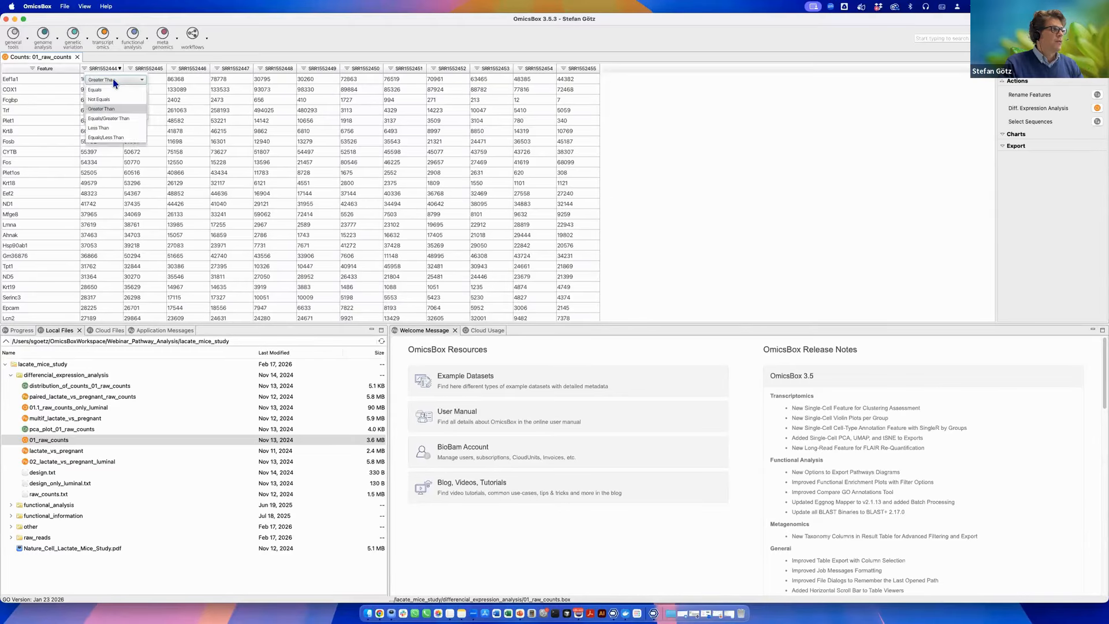
left_click(101, 109)
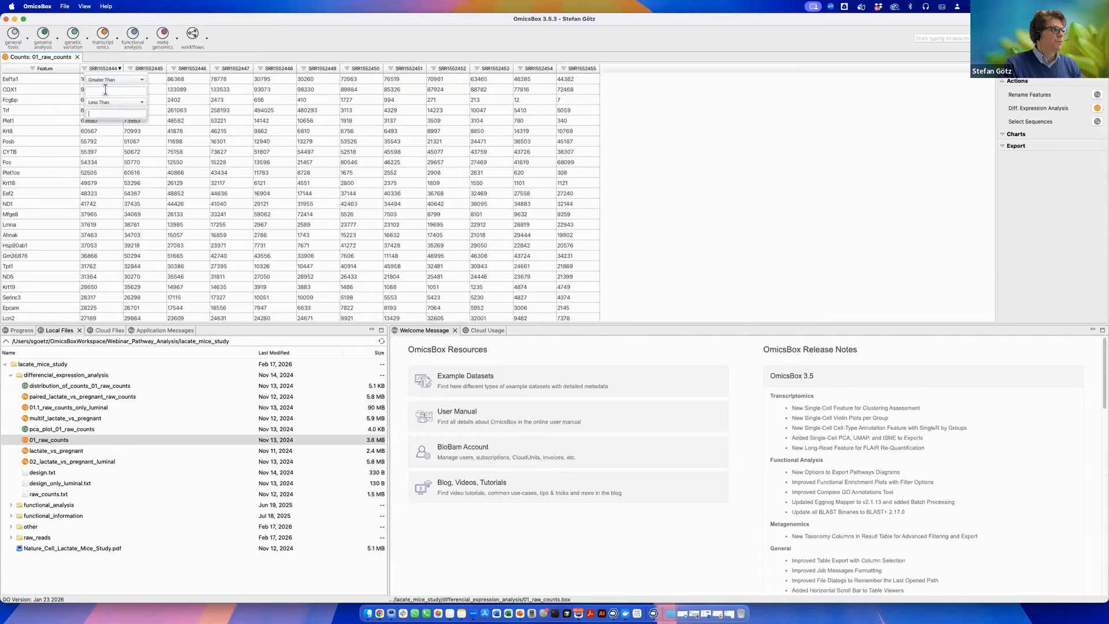
left_click(229, 106)
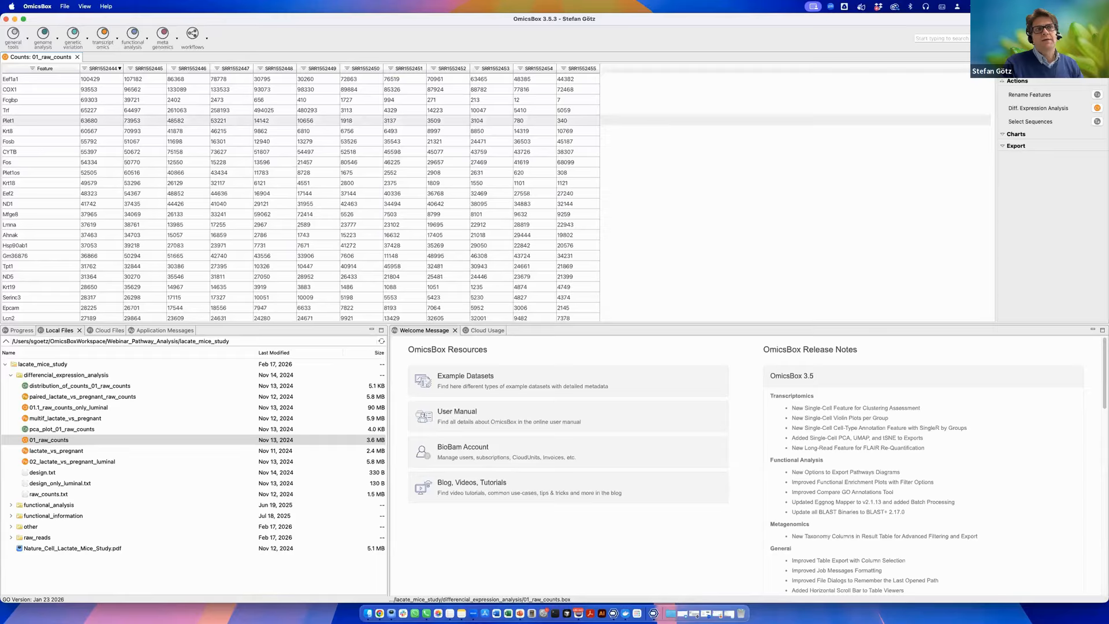
Open the Select Sequences dialog and close it.
left_click(1001, 69)
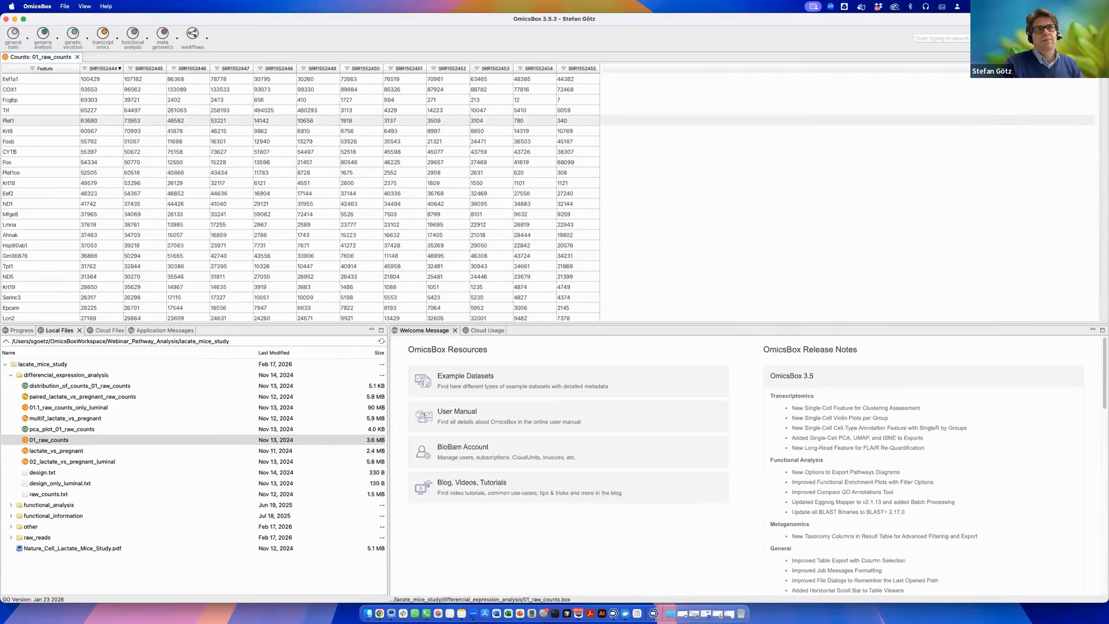
left_click(1104, 69)
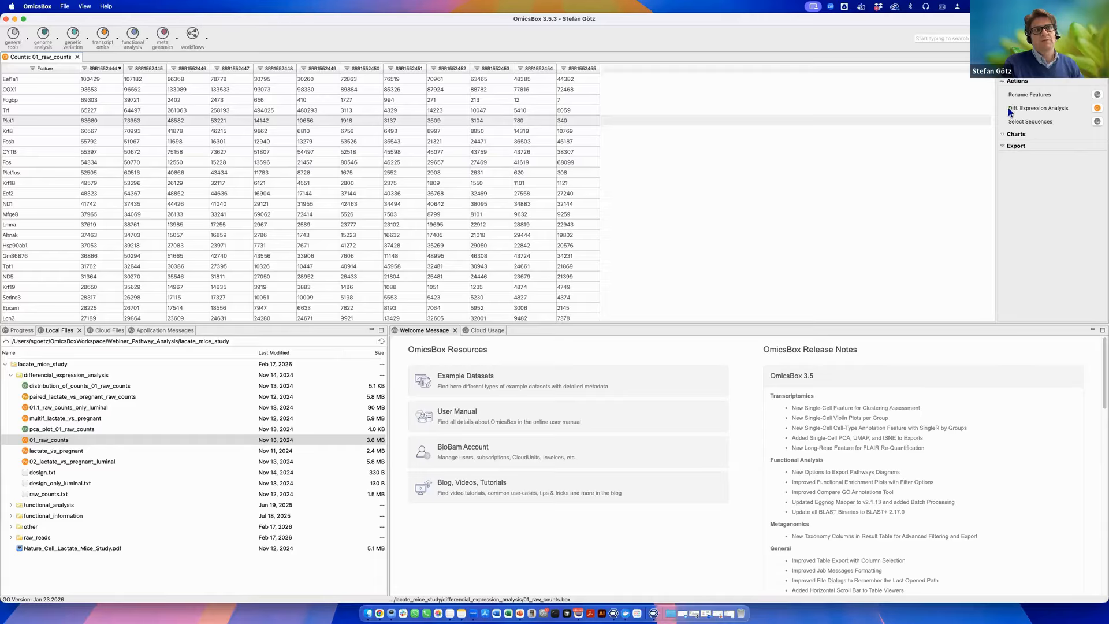
left_click(1096, 123)
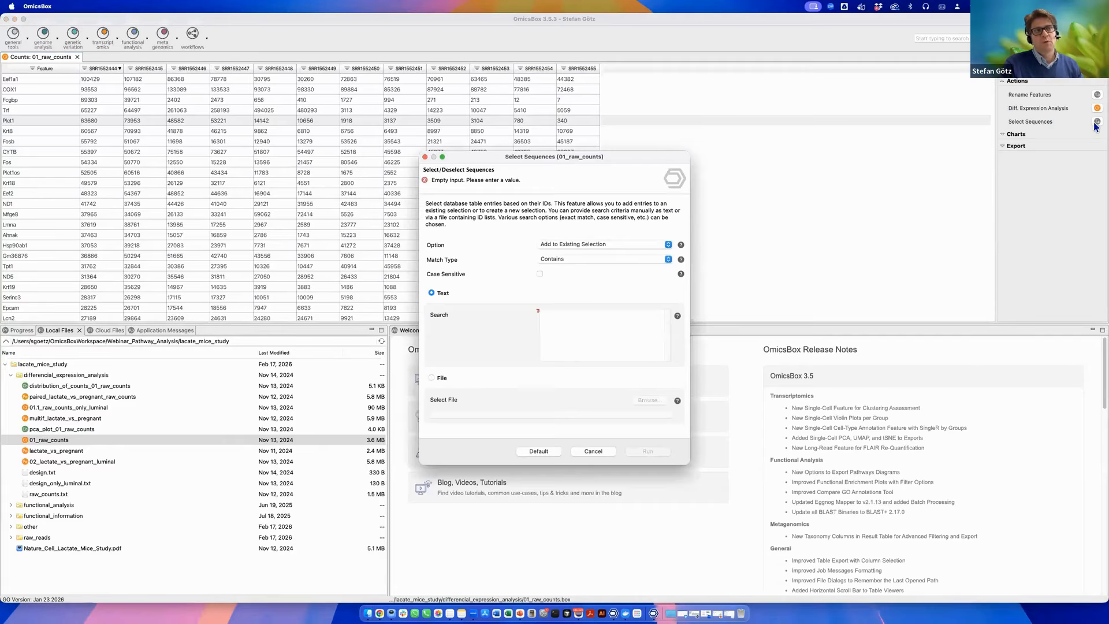
left_click(425, 157)
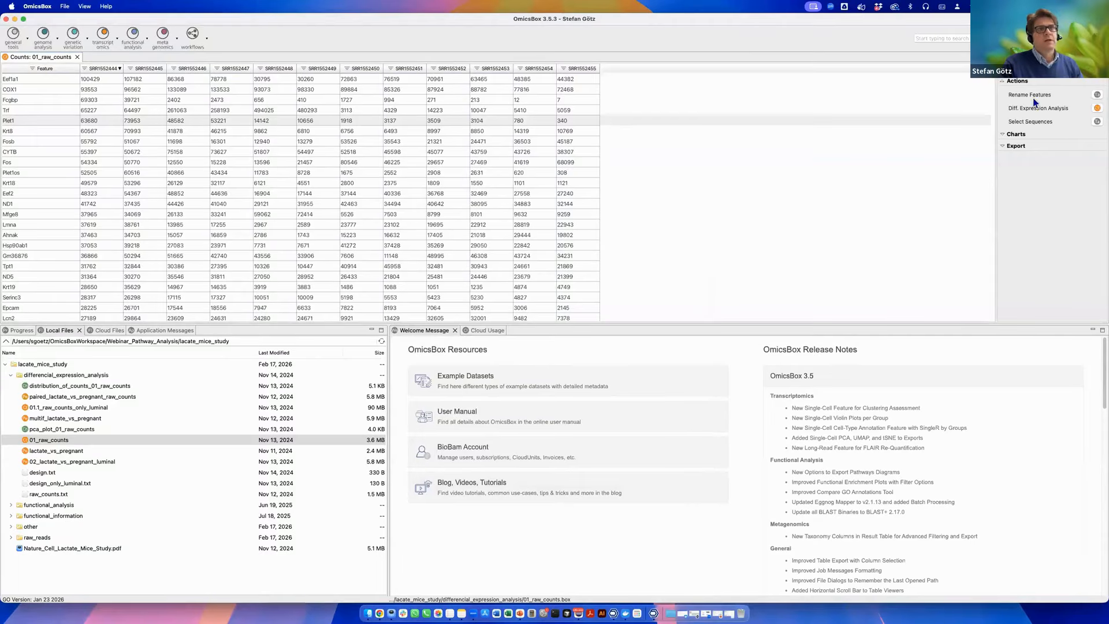
Start a Differential Expression Analysis on 01_raw_counts using the pairwise DESeq2 method.
left_click(1097, 109)
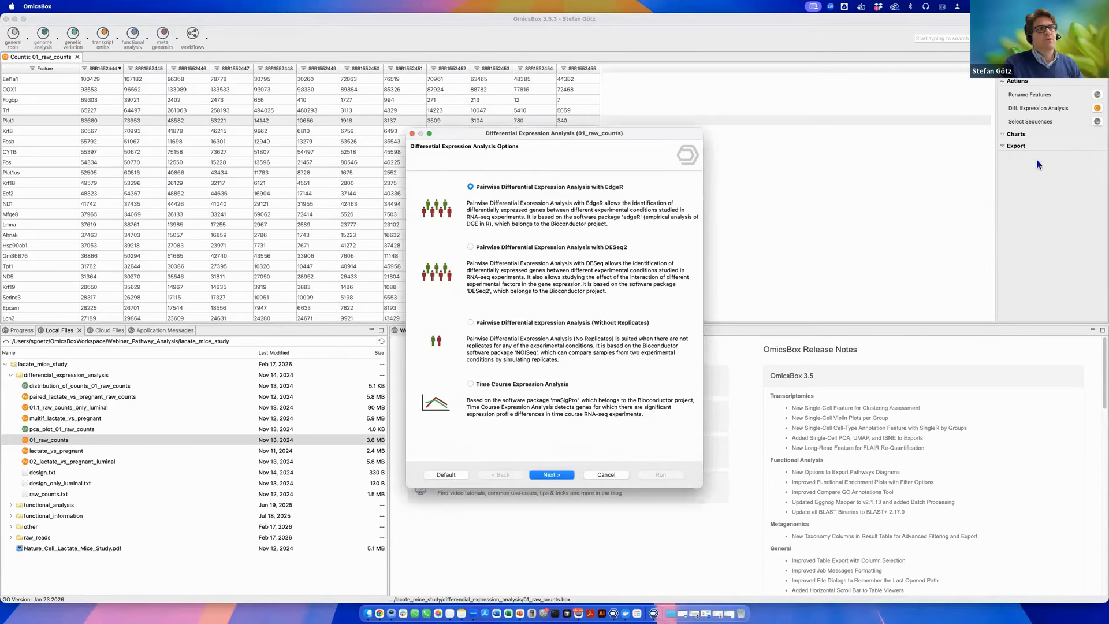
left_click_drag(537, 139, 785, 99)
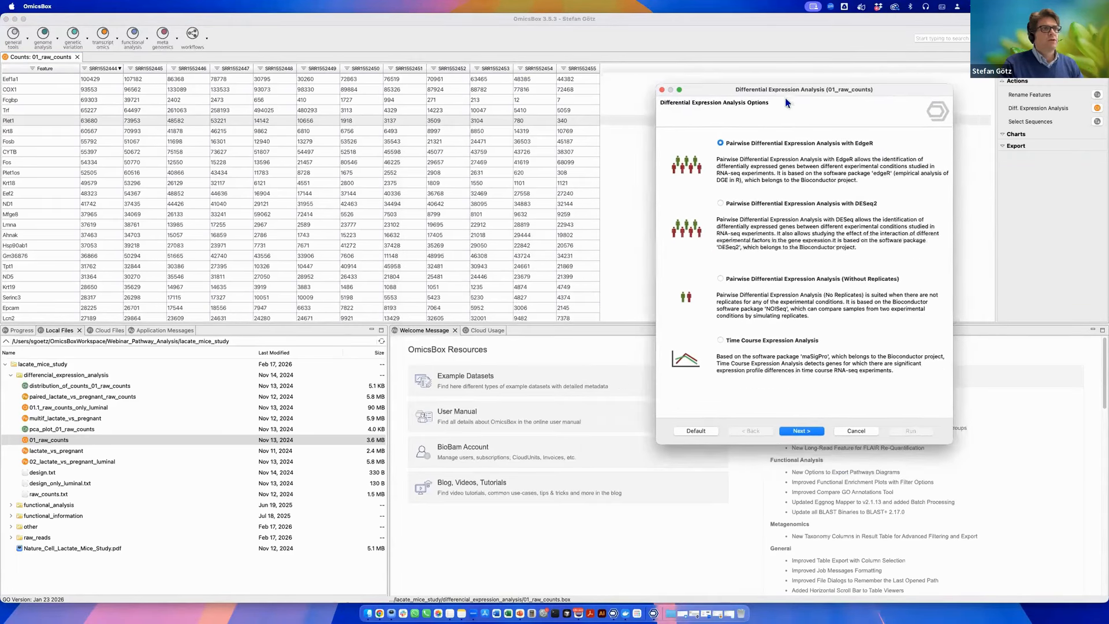
left_click(720, 203)
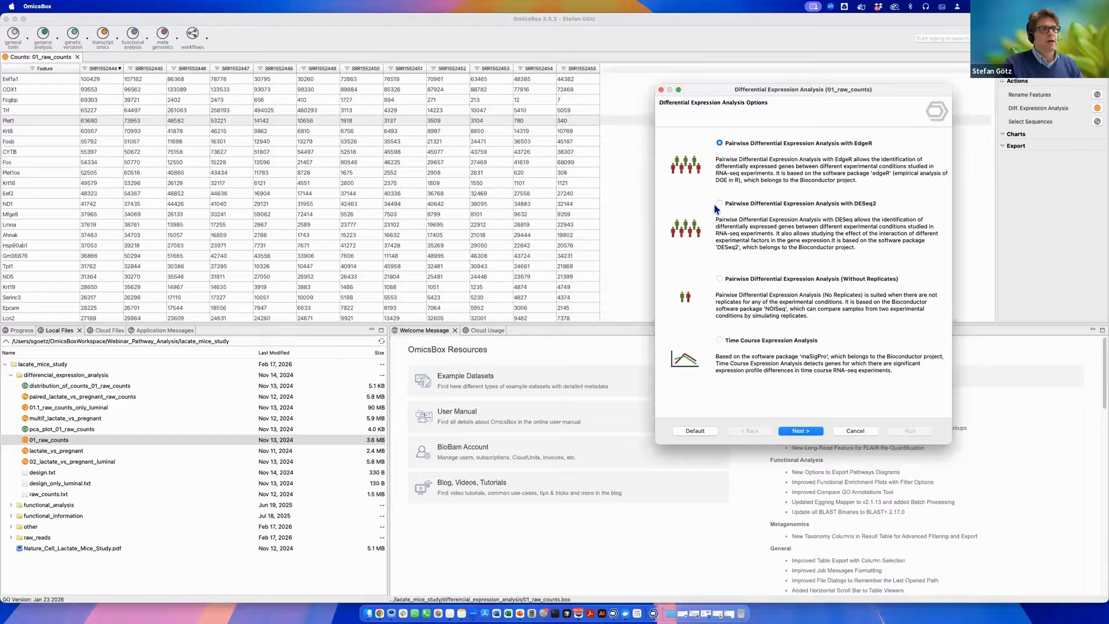
left_click(797, 433)
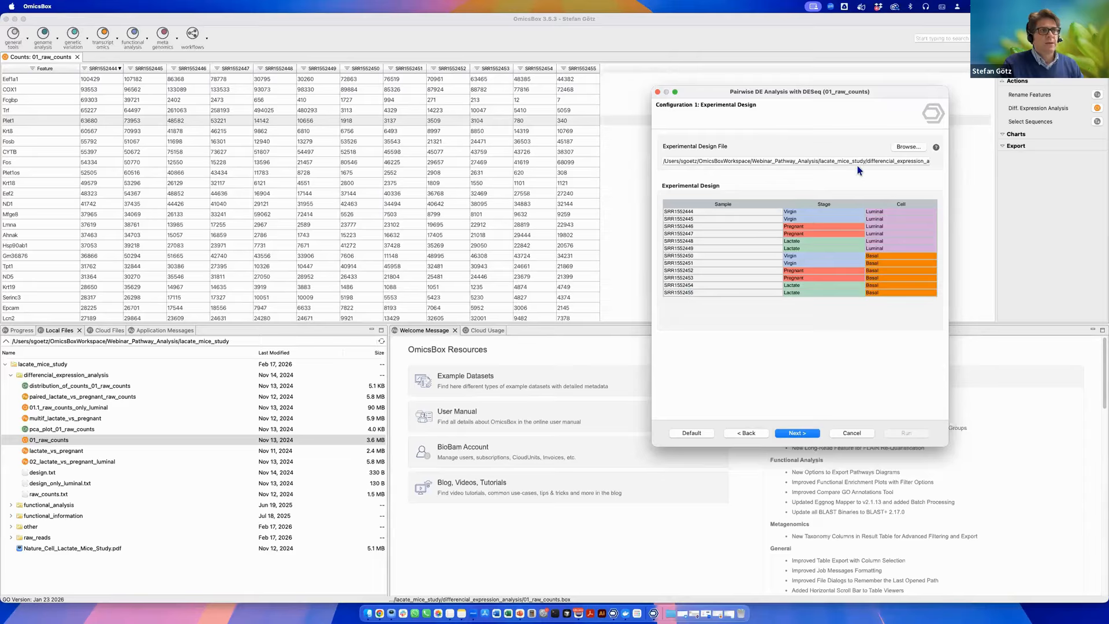
Review the experimental design file path and gene filtering settings, advancing through the wizard.
left_click_drag(865, 162, 945, 163)
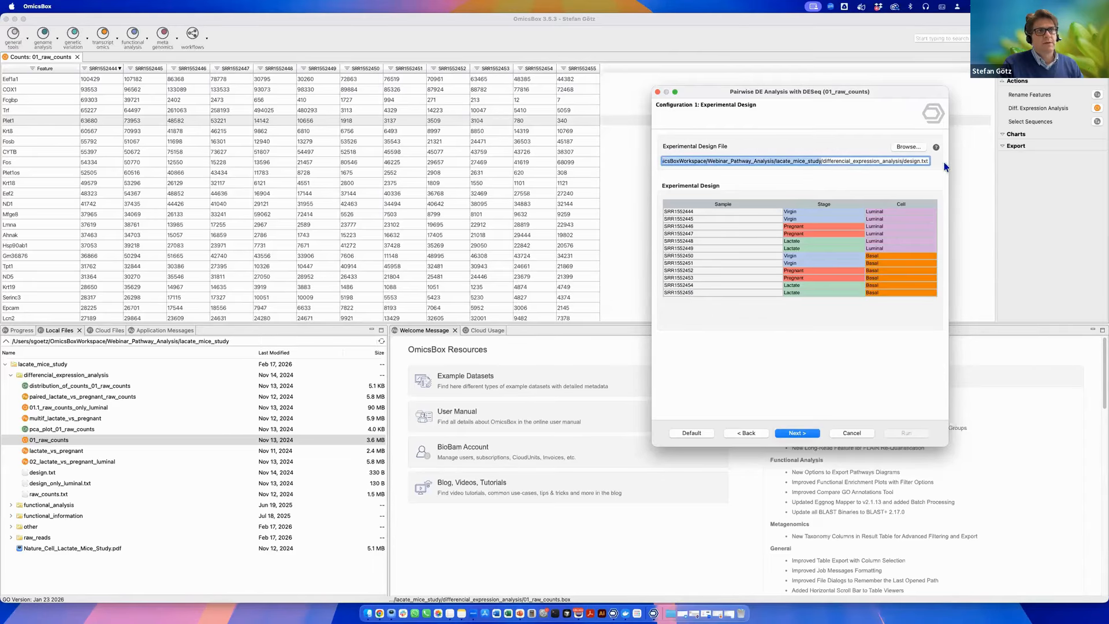
left_click(905, 162)
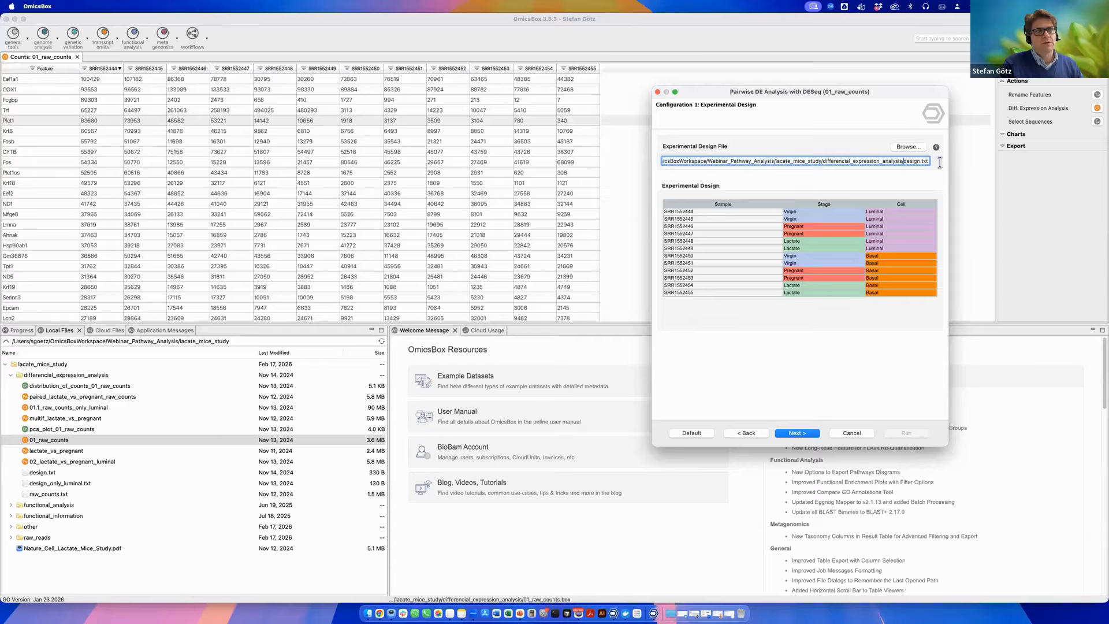
left_click(796, 433)
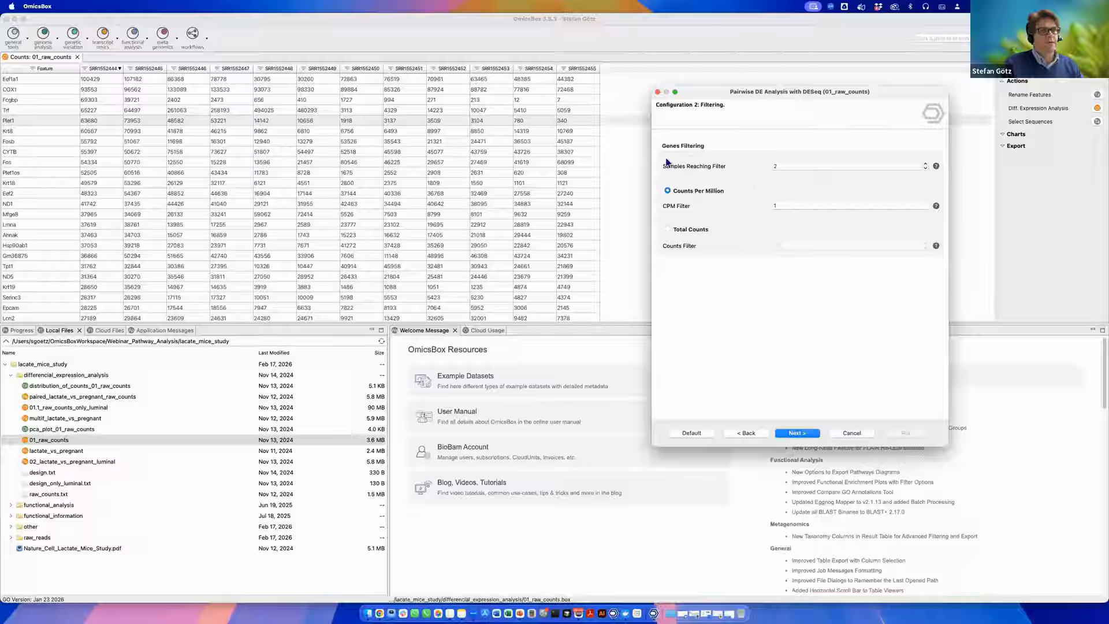
left_click(790, 163)
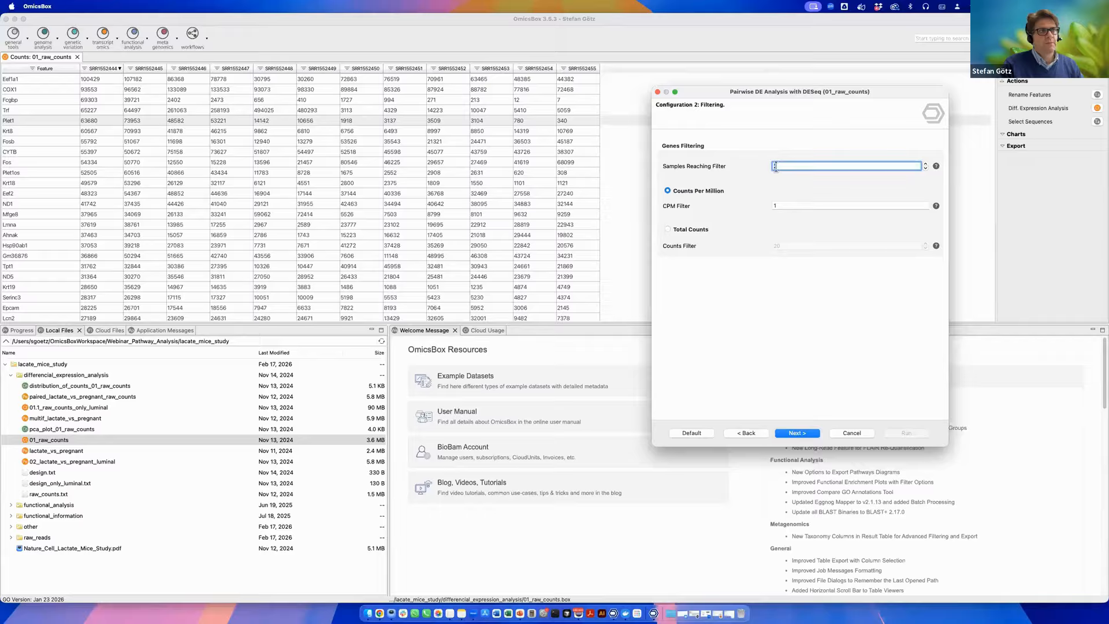
left_click(798, 435)
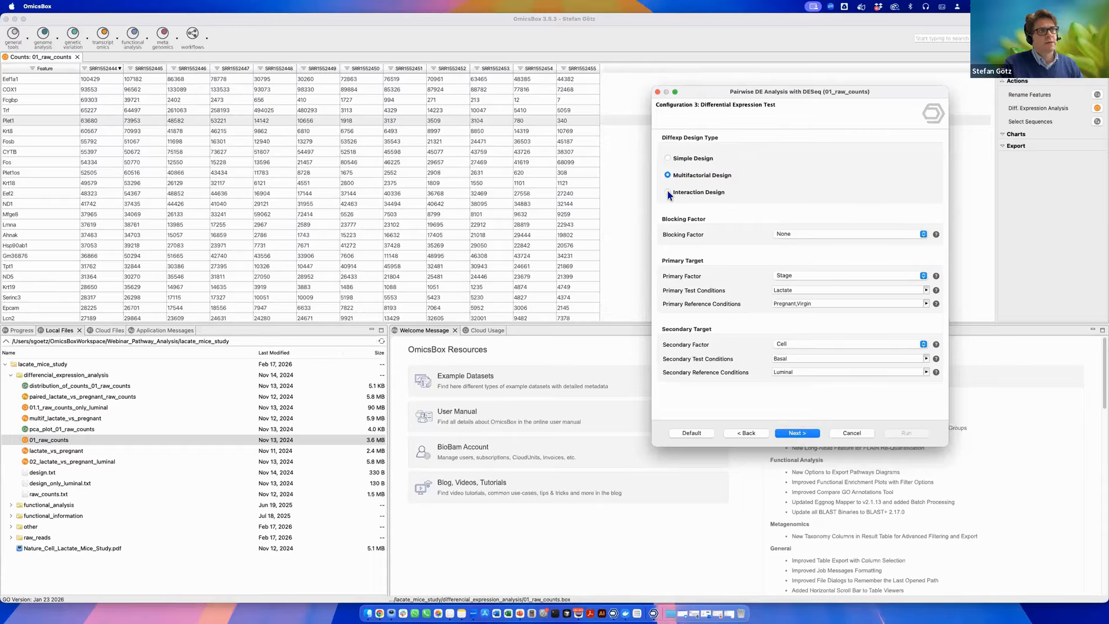
Inspect the blocking factor options on the differential expression test page, then cancel the wizard.
left_click(804, 234)
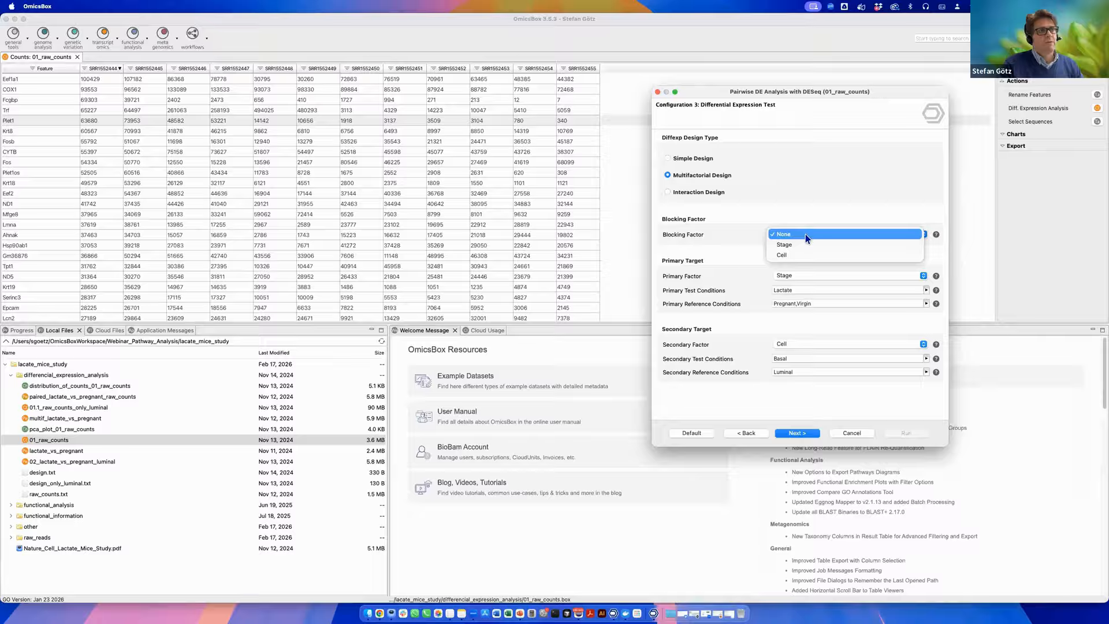
left_click(728, 234)
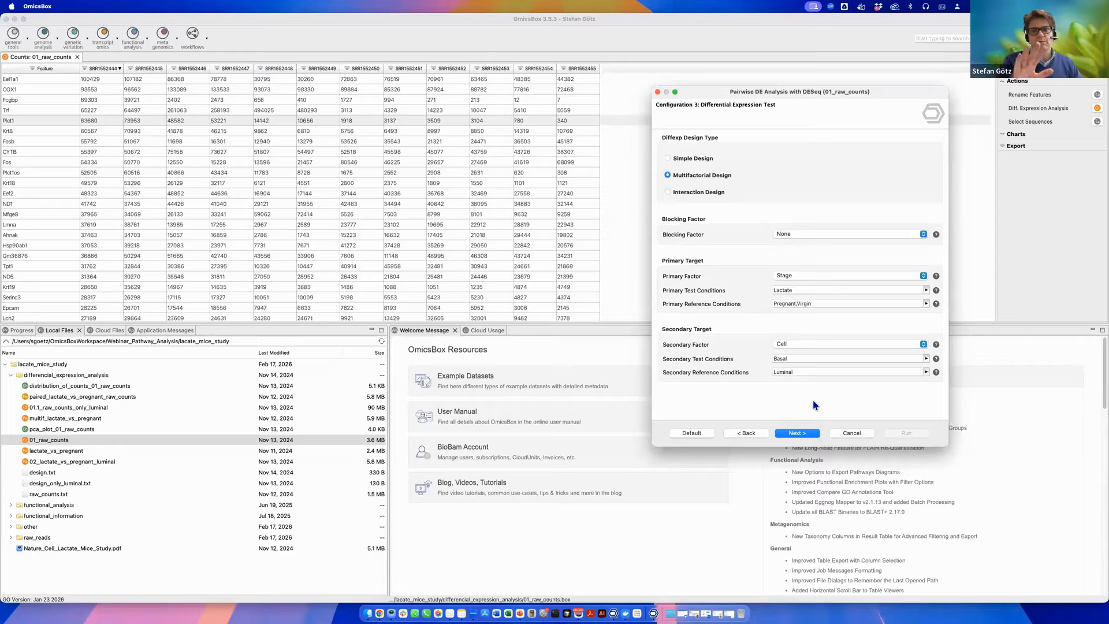
left_click(799, 434)
left_click(849, 433)
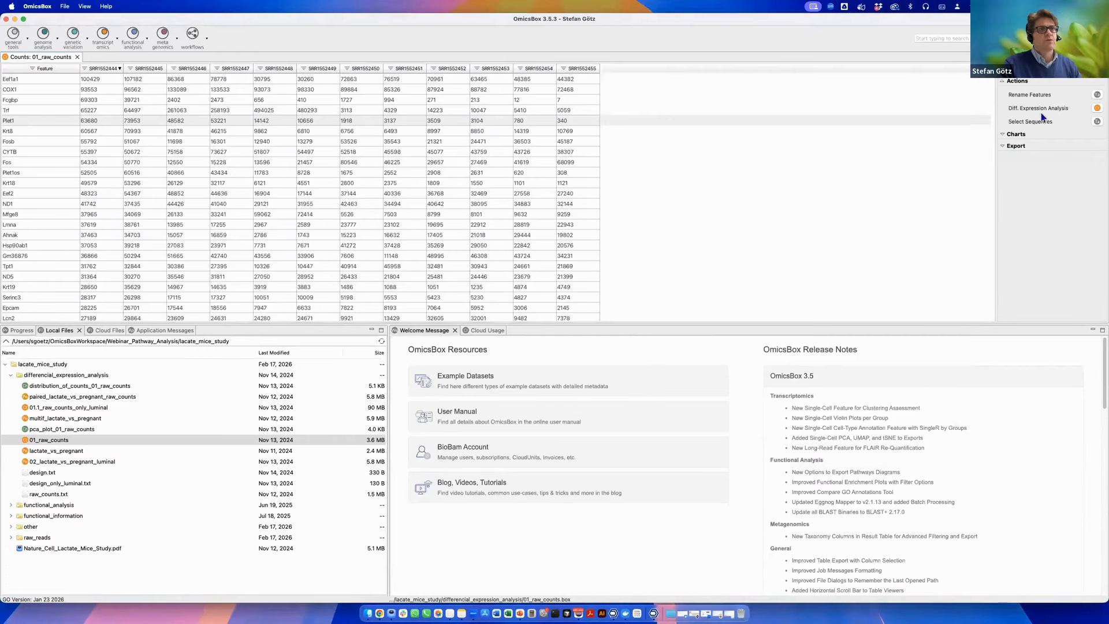
Start a pairwise EdgeR differential expression analysis, view its filter settings, and cancel.
left_click(1096, 109)
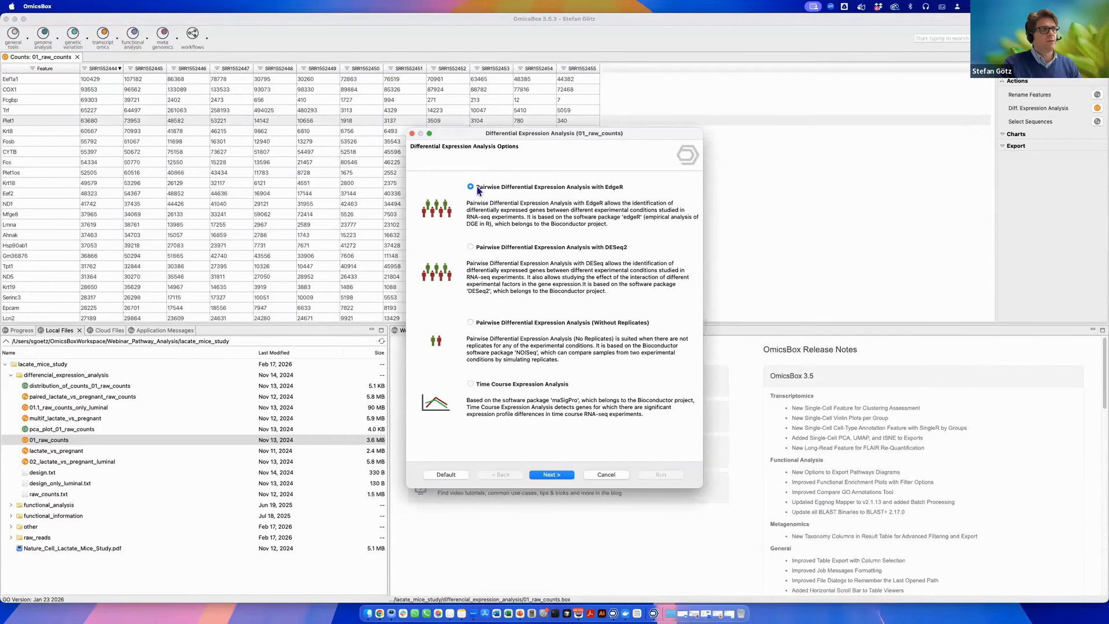
left_click(556, 476)
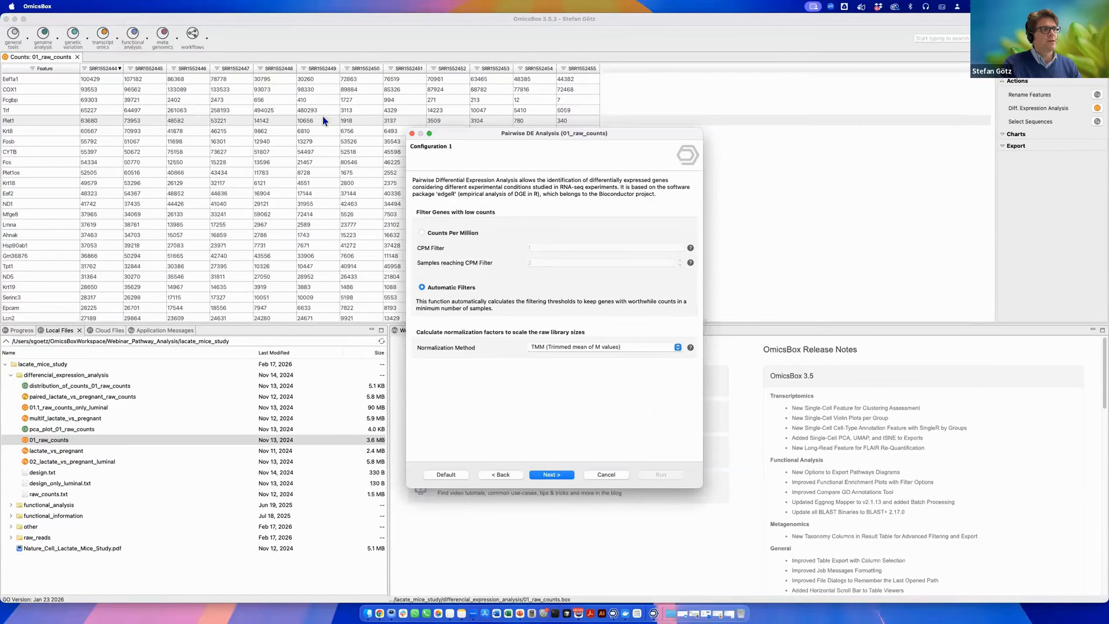
left_click(605, 475)
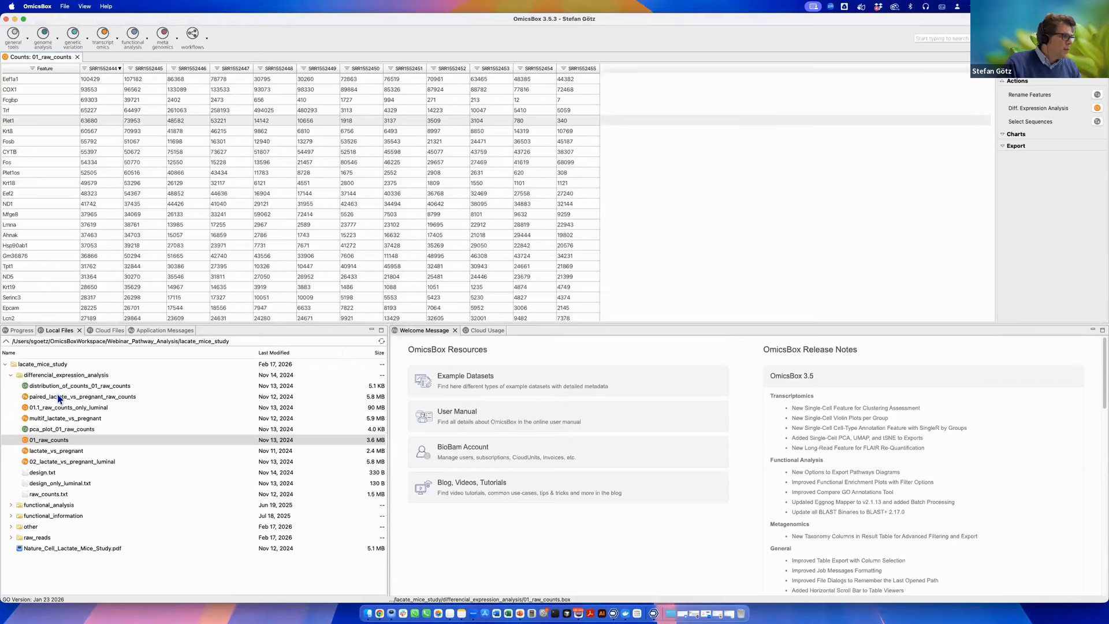
Open the 02_lactate_vs_pregnant_luminal EdgeR results table.
left_click(97, 398)
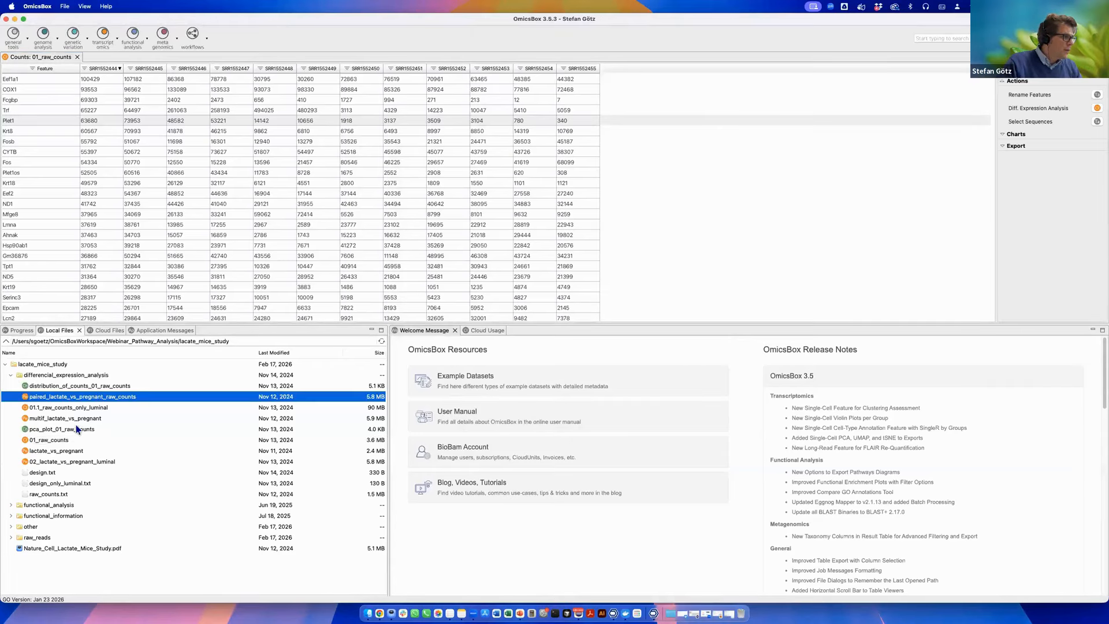
left_click(74, 461)
double_click(73, 461)
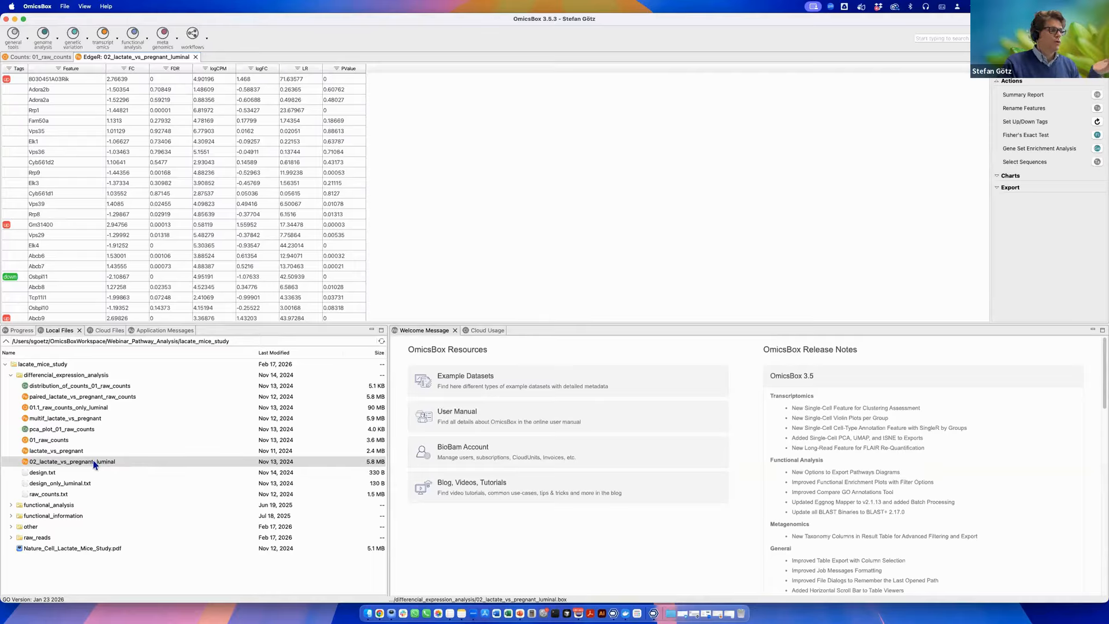
Select the 02_lactate_vs_pregnant_luminal results and filter the table by the up tag.
left_click(126, 461)
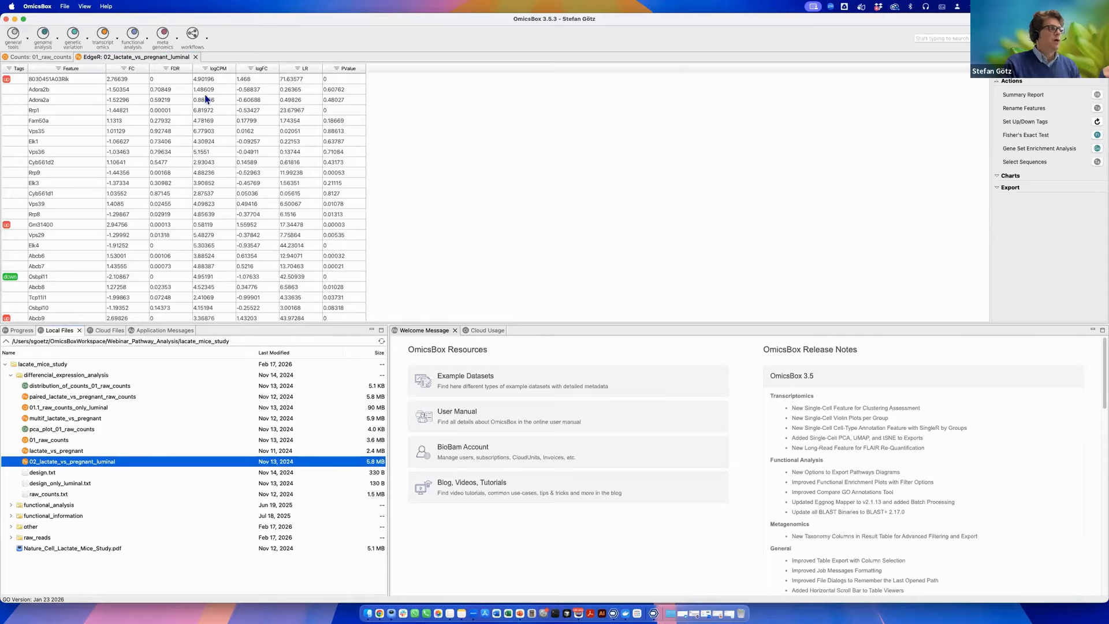
left_click(11, 69)
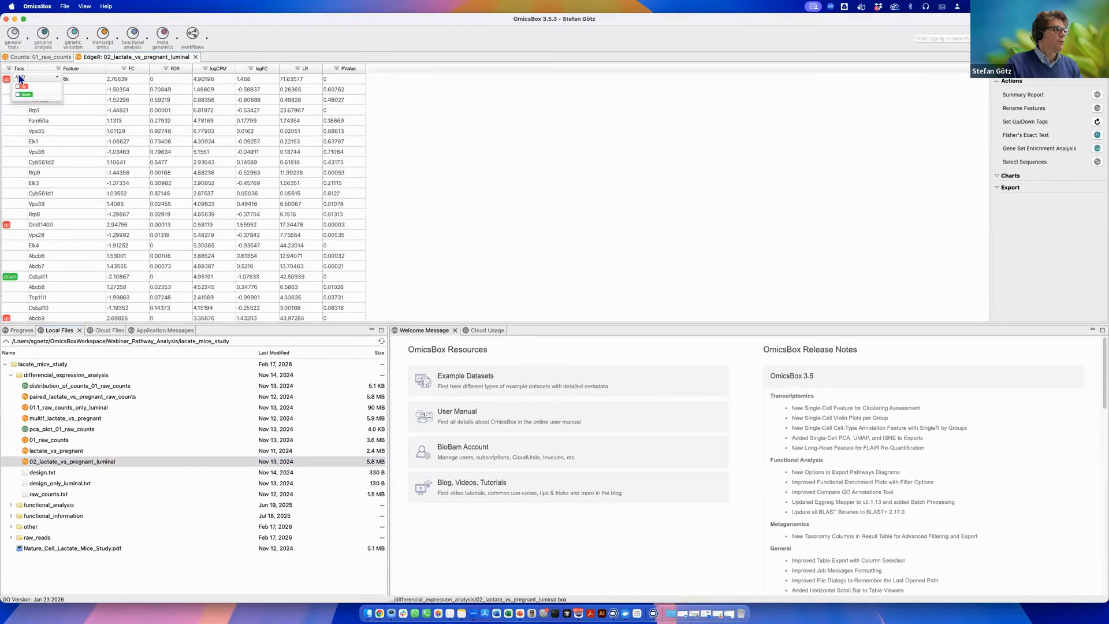
left_click(20, 77)
left_click(22, 95)
left_click(17, 95)
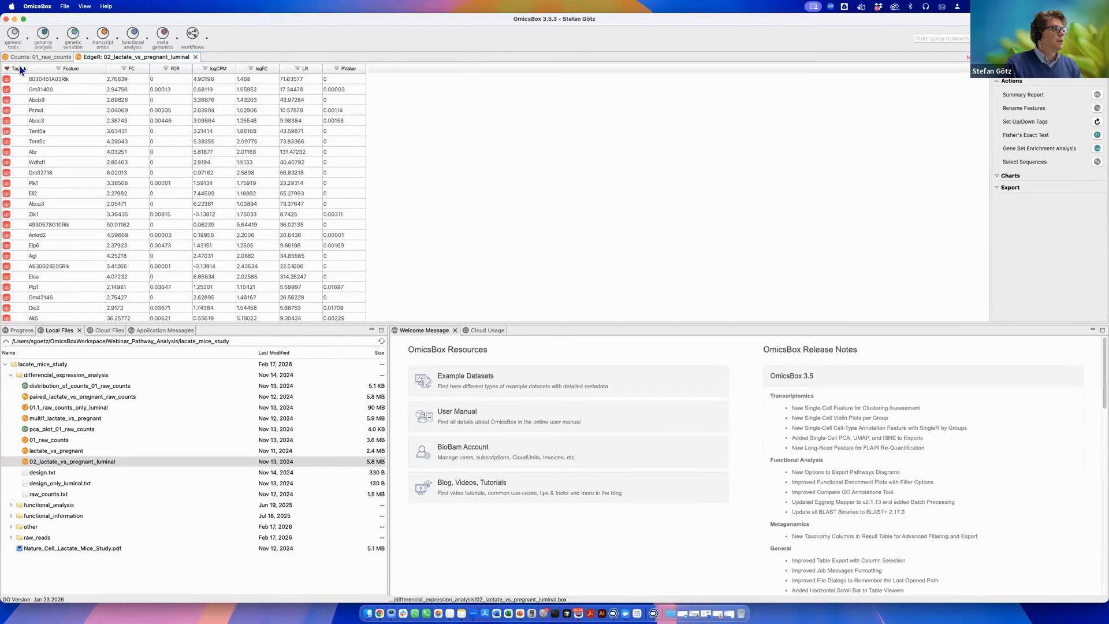
Sort the results table by FC and then by FDR, and open the summary report.
left_click(143, 70)
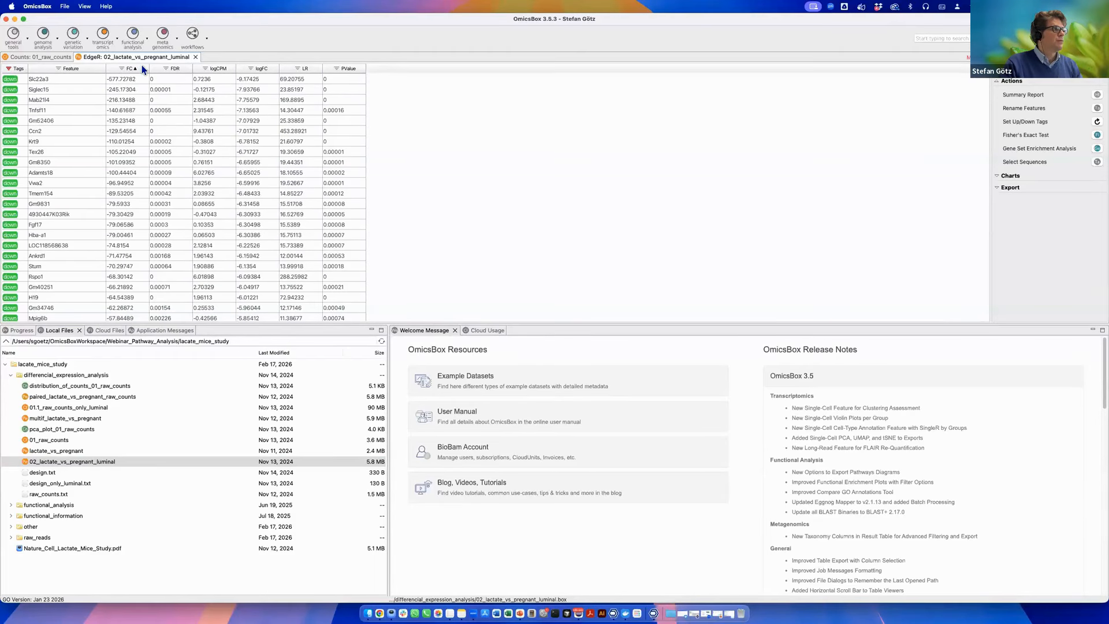
left_click(180, 67)
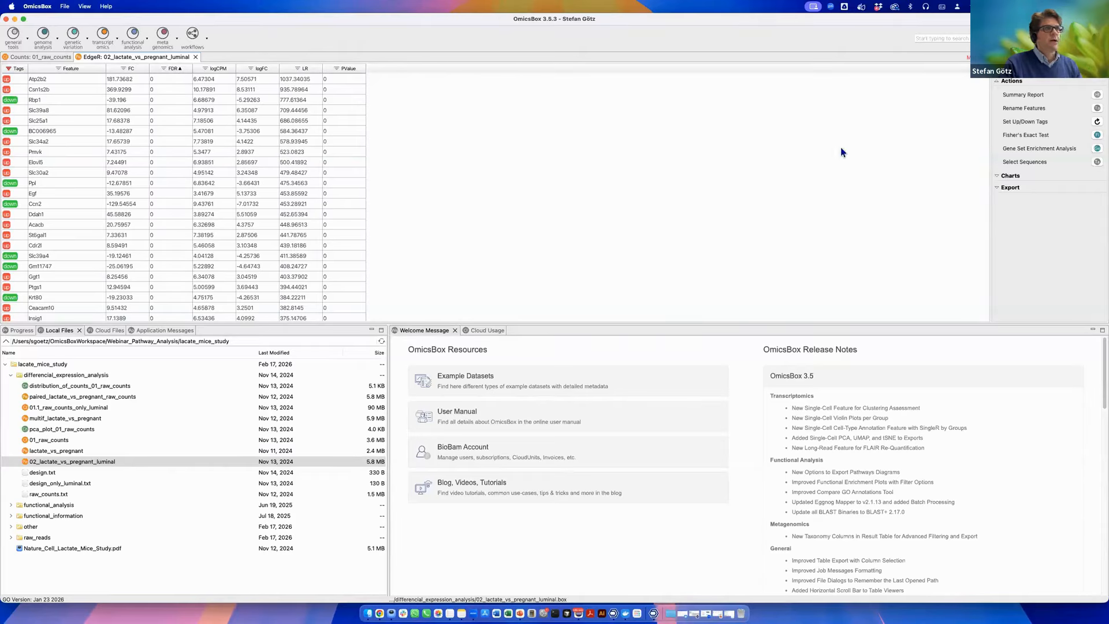
left_click(1096, 95)
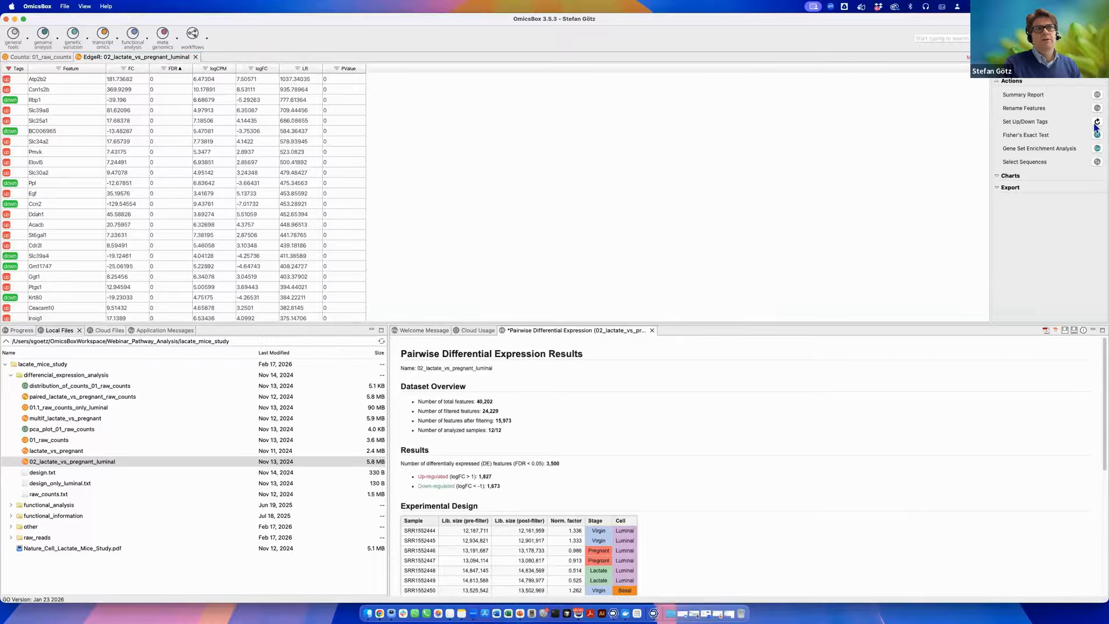
Set the up/down tag thresholds to log fold change 3 and -3 and run.
left_click(1097, 124)
left_click(569, 349)
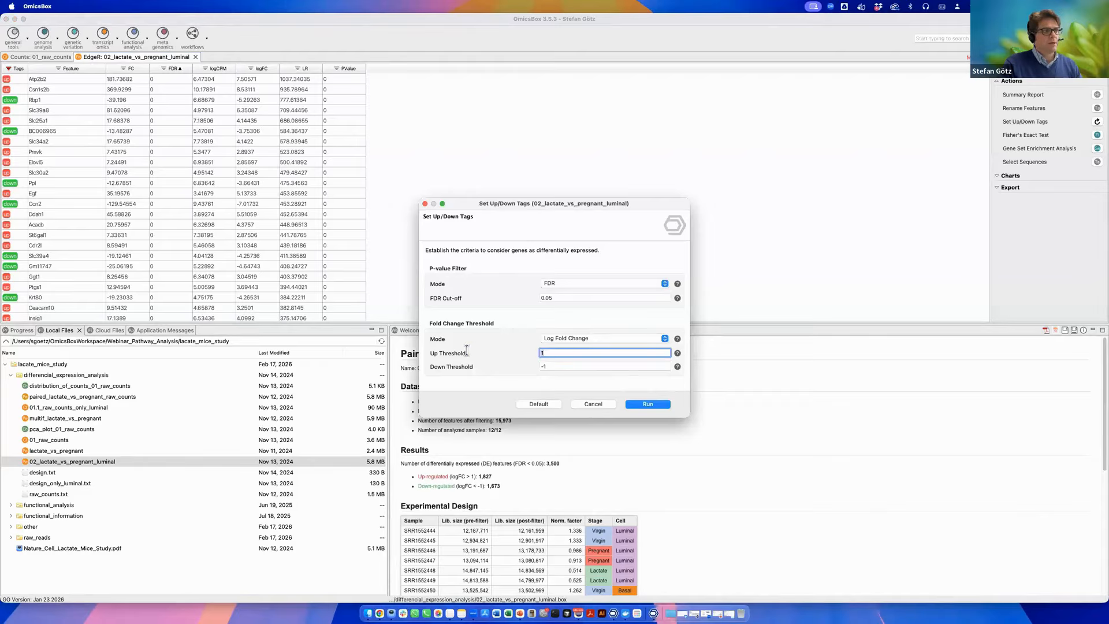
left_click(551, 365)
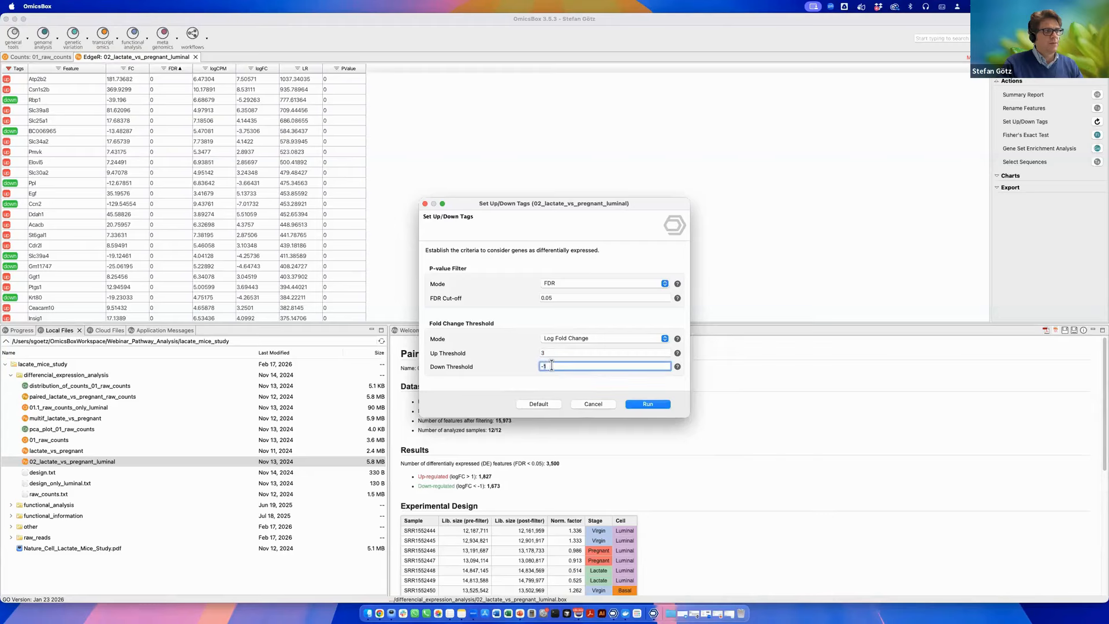
left_click(647, 405)
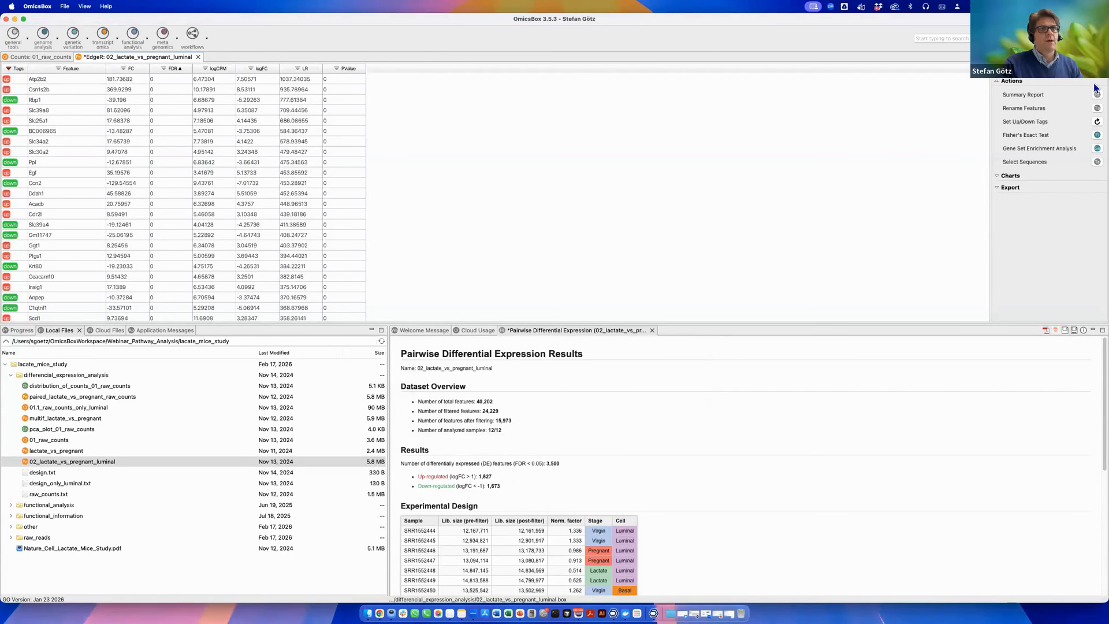
Close the outdated summary report without saving it and reopen the summary report.
left_click(652, 330)
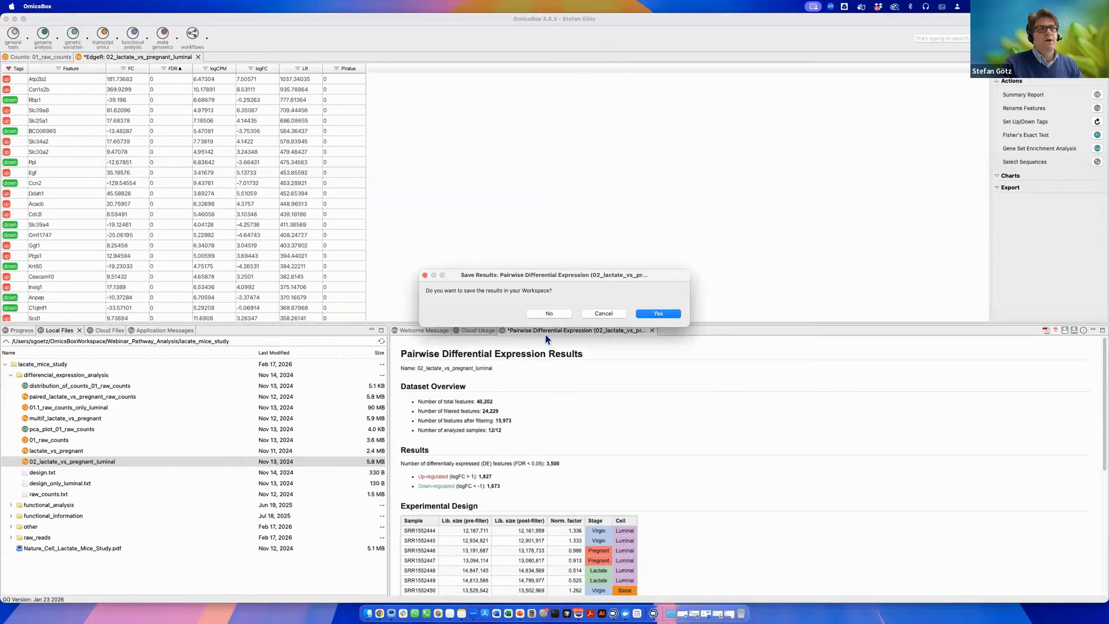
left_click(559, 311)
left_click(1095, 95)
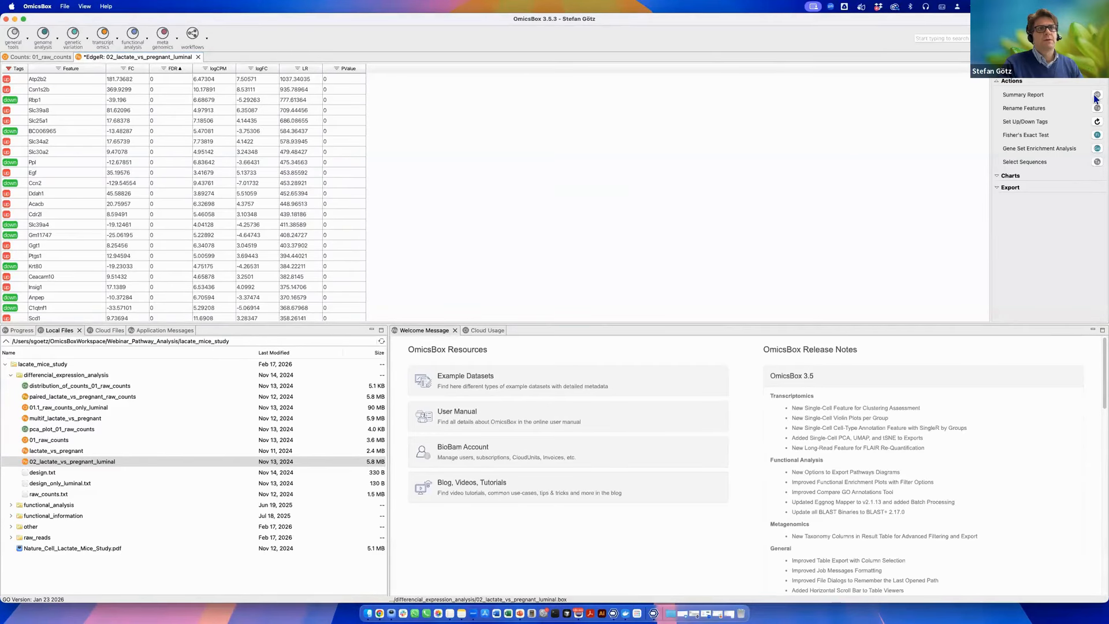
Review the report's differentially expressed counts and the parameter table.
left_click_drag(478, 477, 515, 488)
scroll(515, 487, "down", 5)
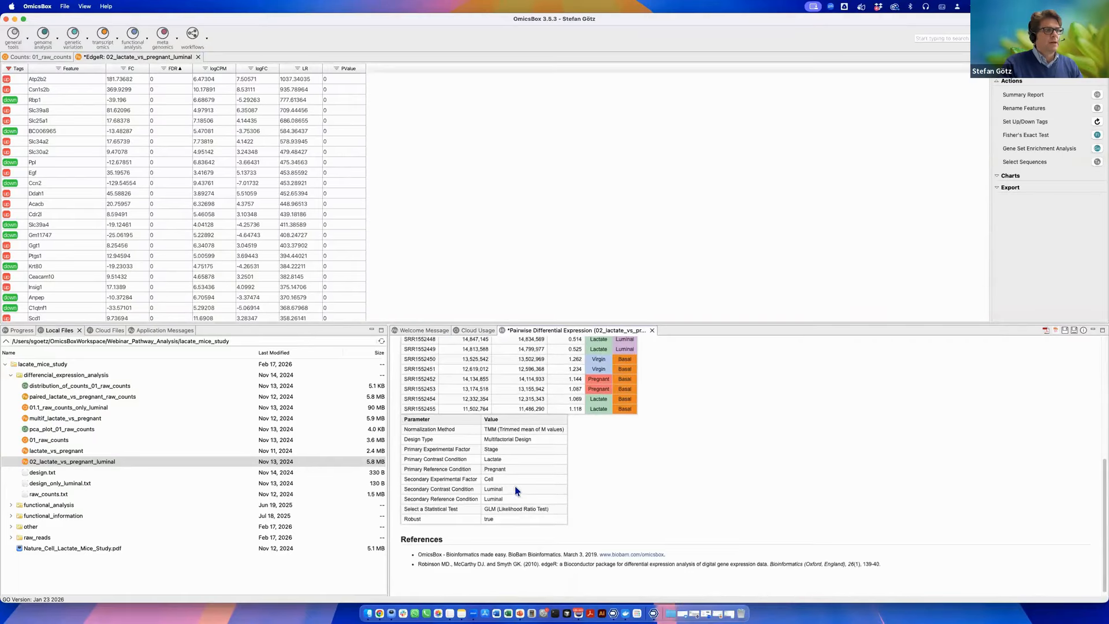
scroll(516, 490, "up", 10)
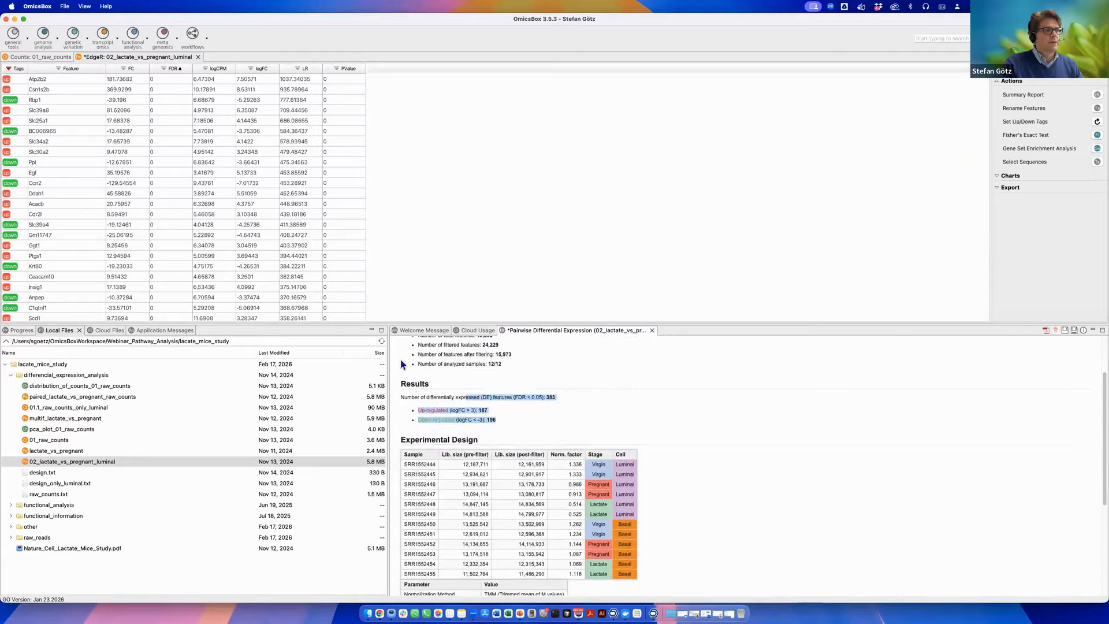
left_click(861, 383)
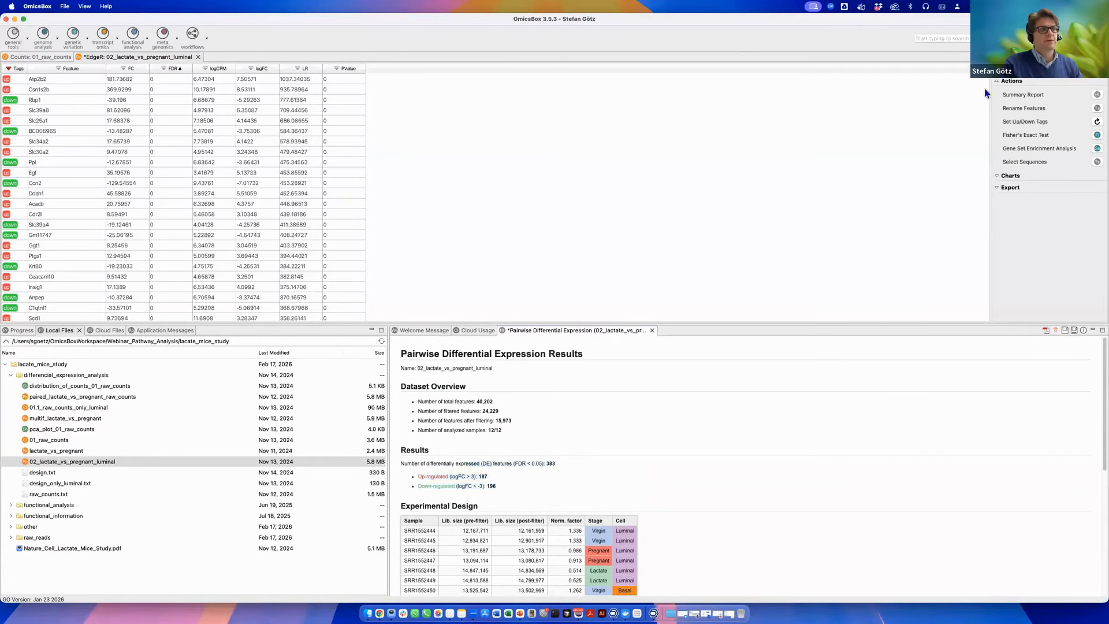
Expand the charts list and open the MDS Plot options, then cancel them.
left_click(1001, 177)
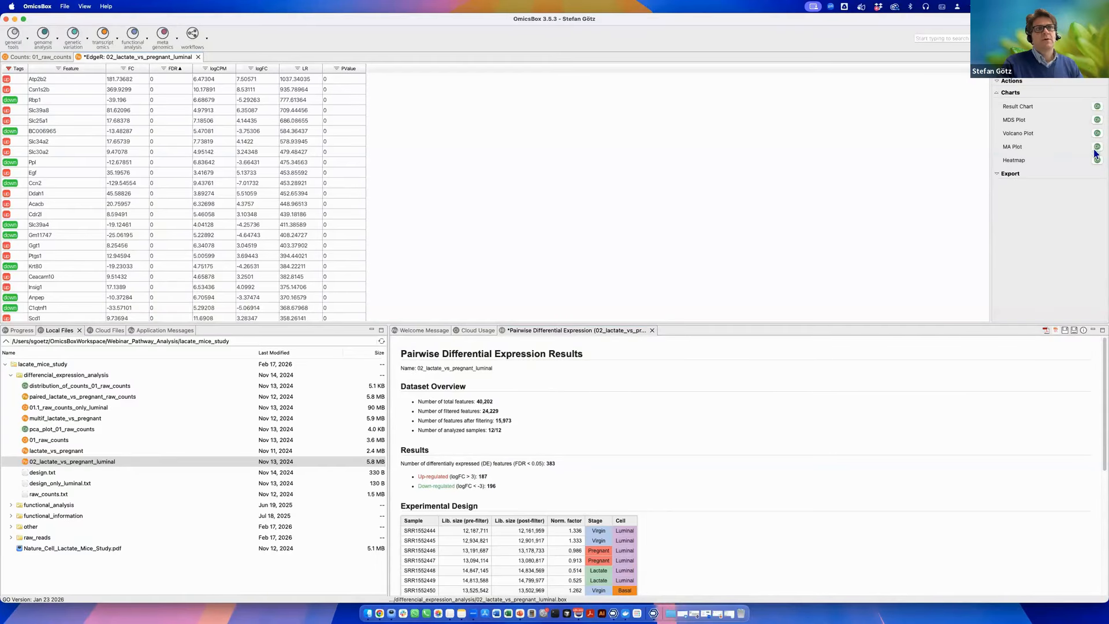
left_click(1097, 120)
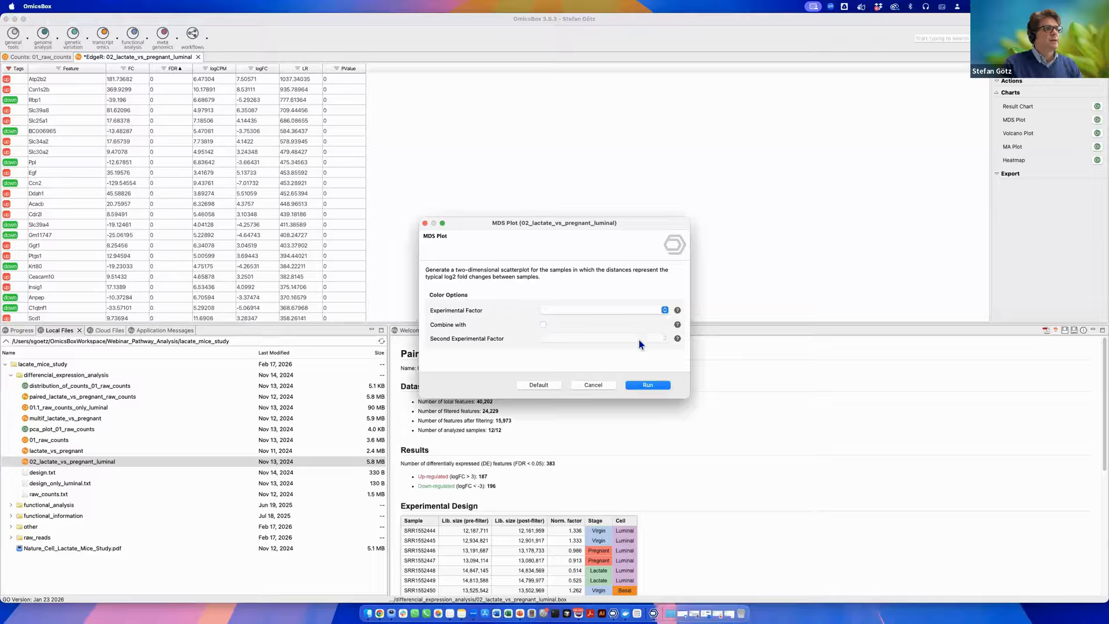
left_click(592, 385)
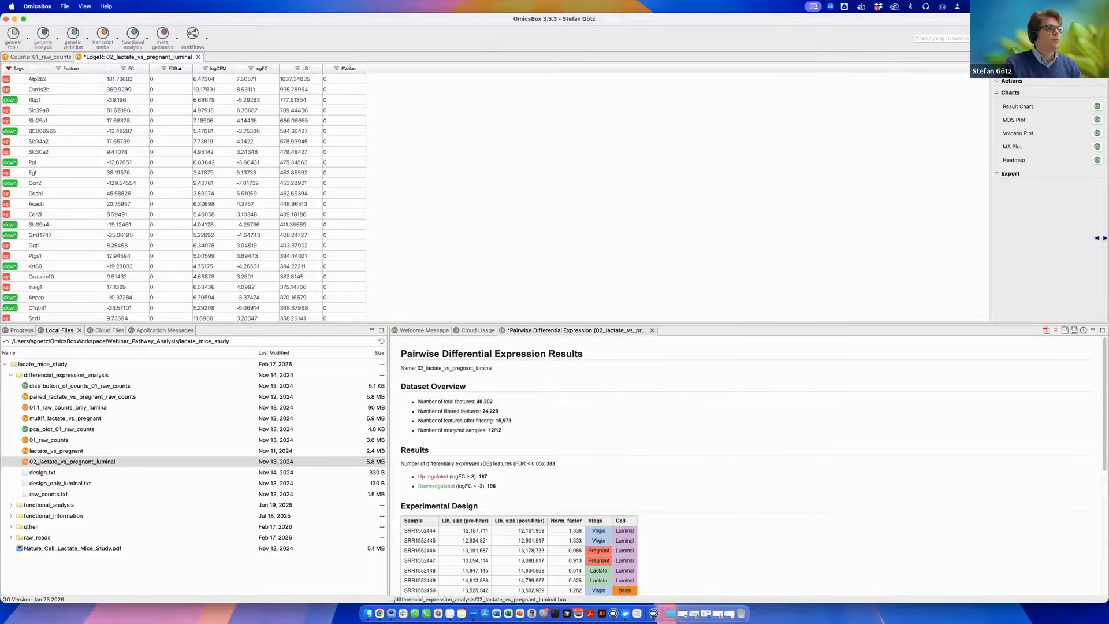
Create a 3D PCA plot of 01_raw_counts coloured by Stage combined with Cell.
left_click(1005, 136)
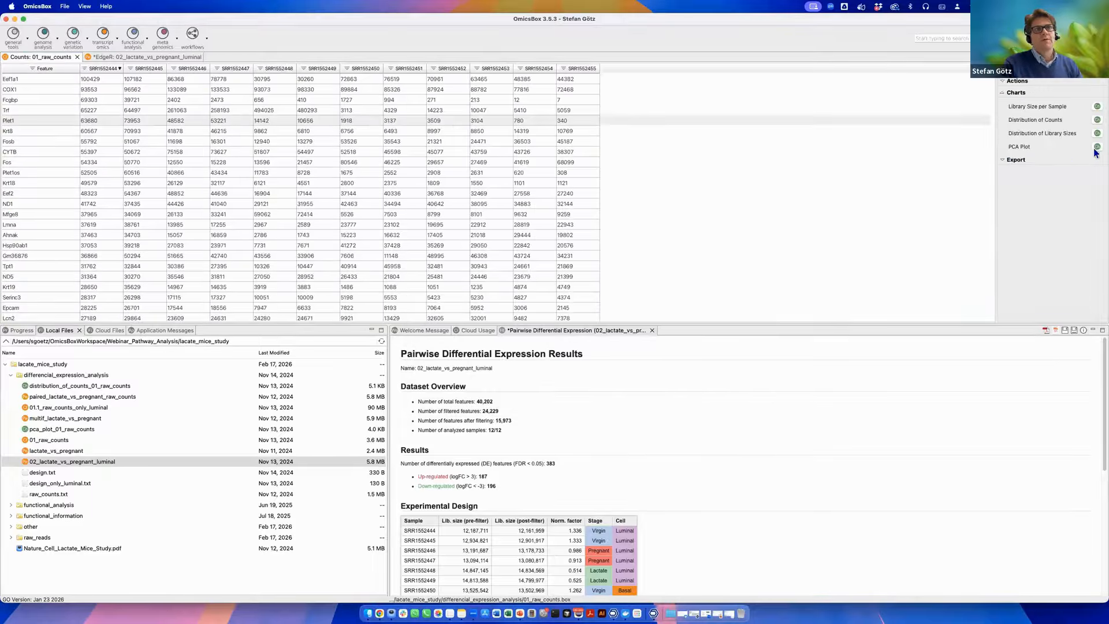
left_click(1096, 148)
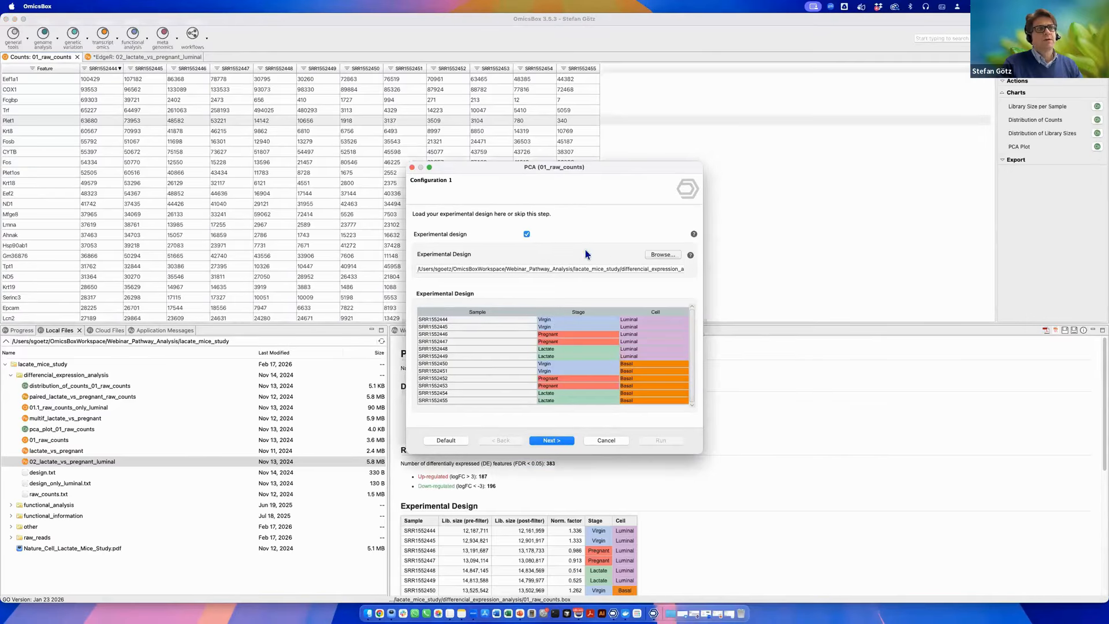
left_click(552, 440)
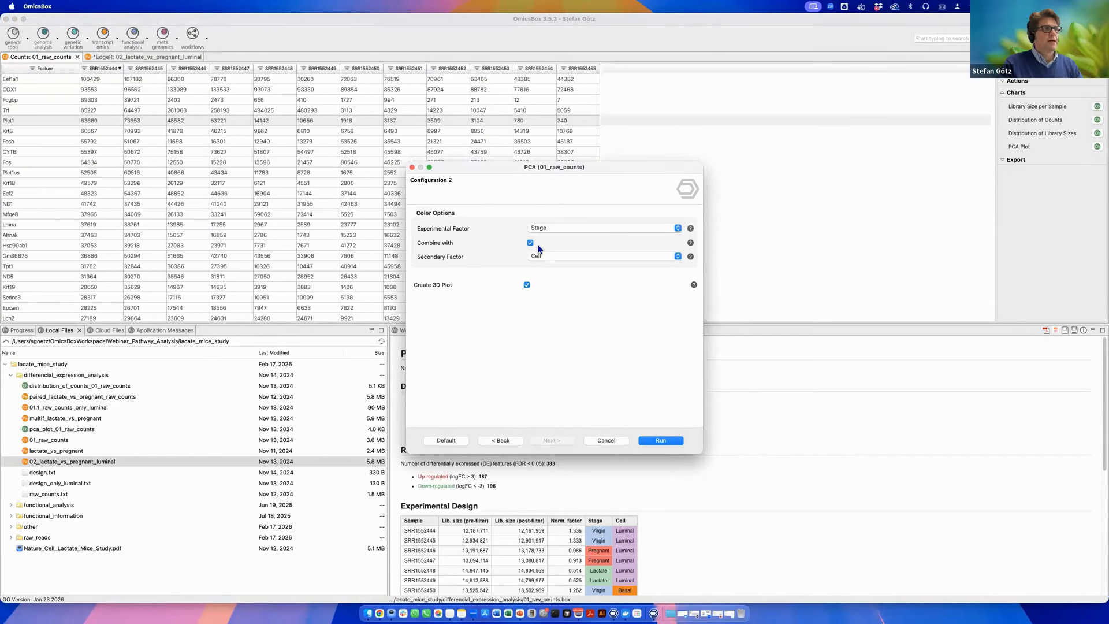
left_click(661, 441)
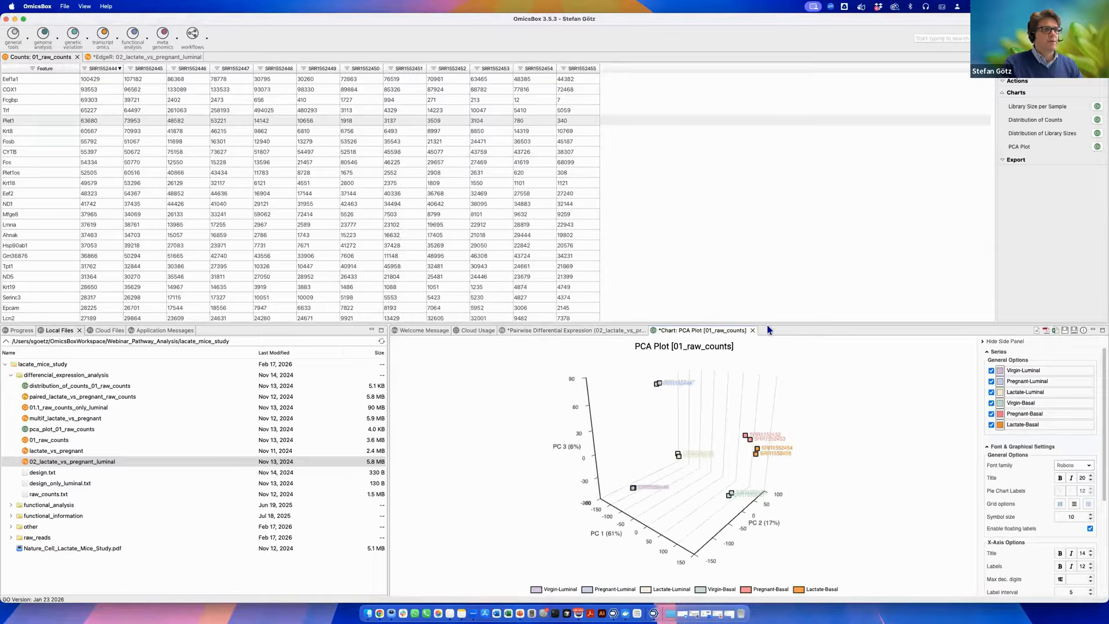
Increase the PCA plot's symbol size to 16.
left_click_drag(768, 325, 738, 232)
left_click_drag(664, 404, 769, 521)
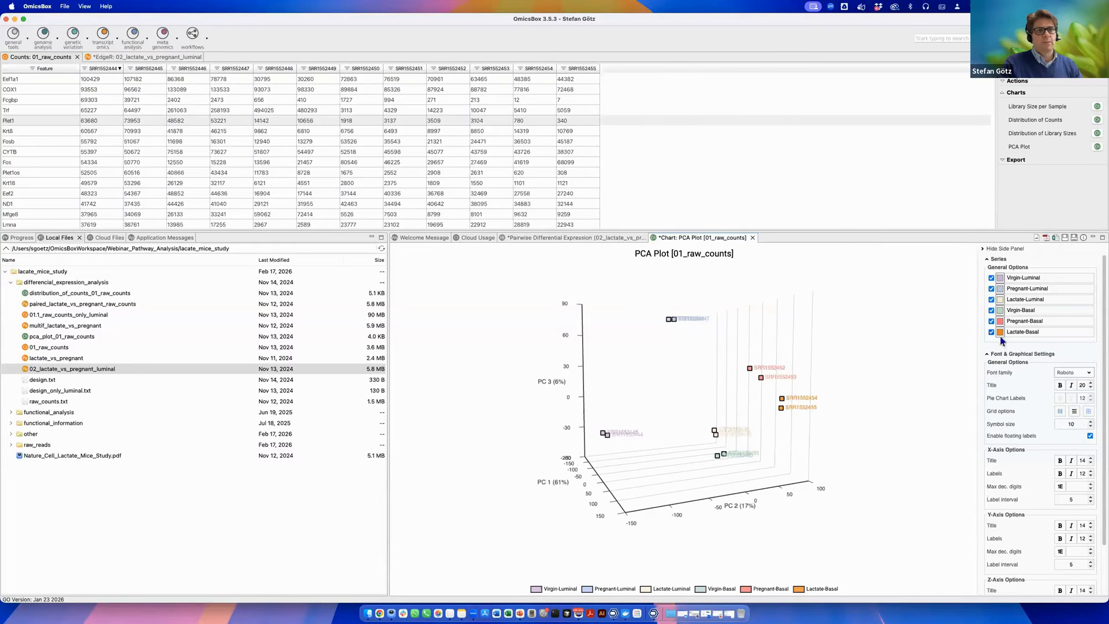
left_click(1091, 422)
left_click(1091, 422)
left_click(1091, 422)
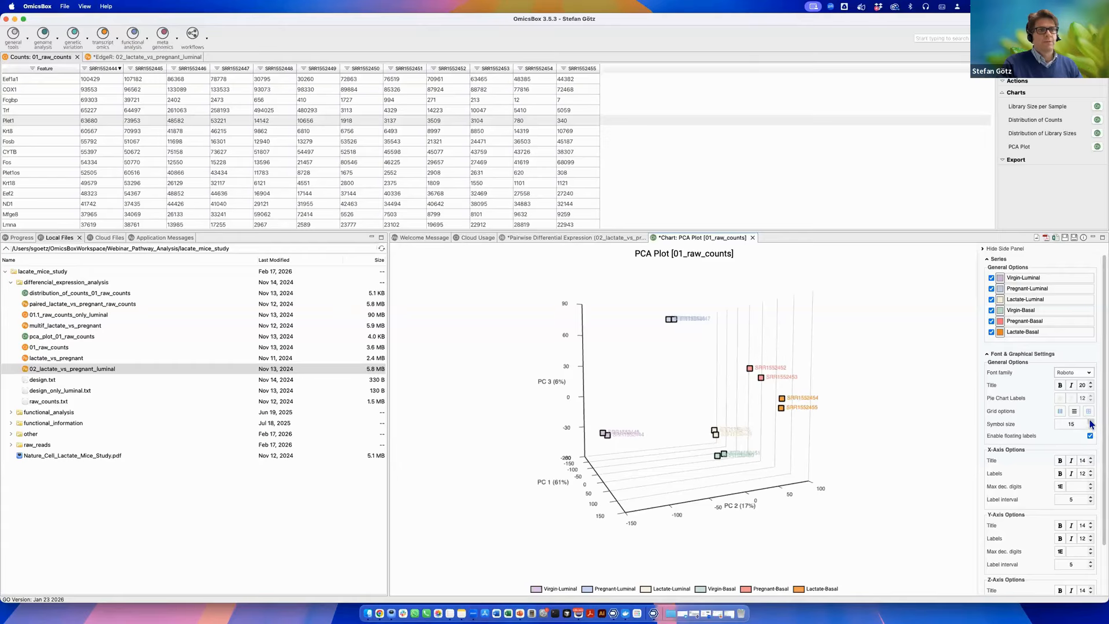
left_click_drag(791, 470, 892, 507)
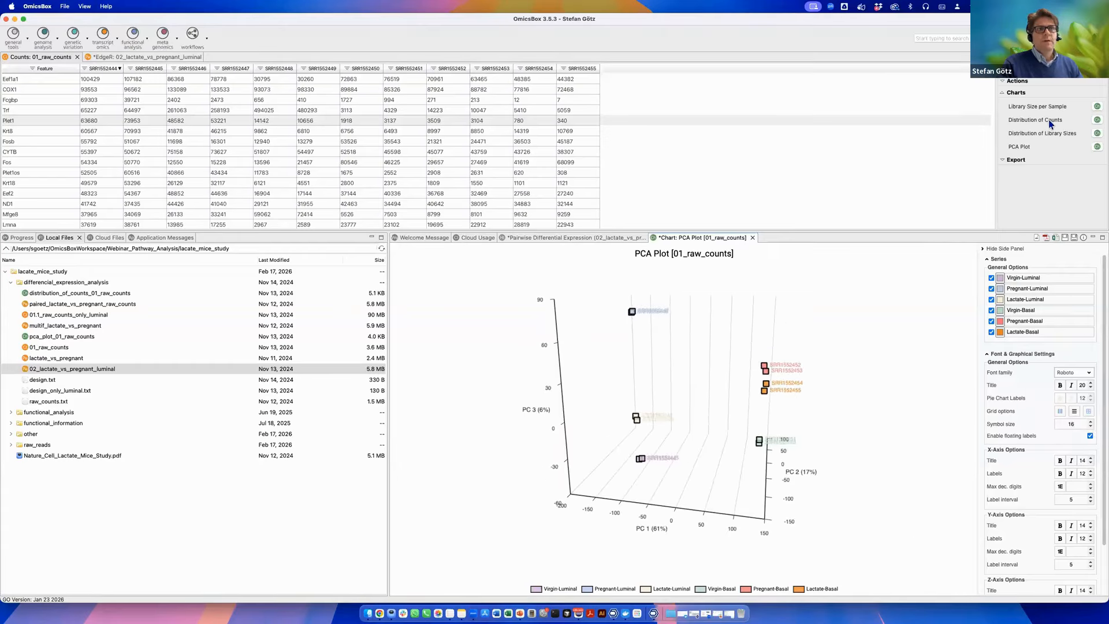
Create a Distribution of Counts chart for the raw counts and a volcano plot for the EdgeR results.
left_click(1097, 120)
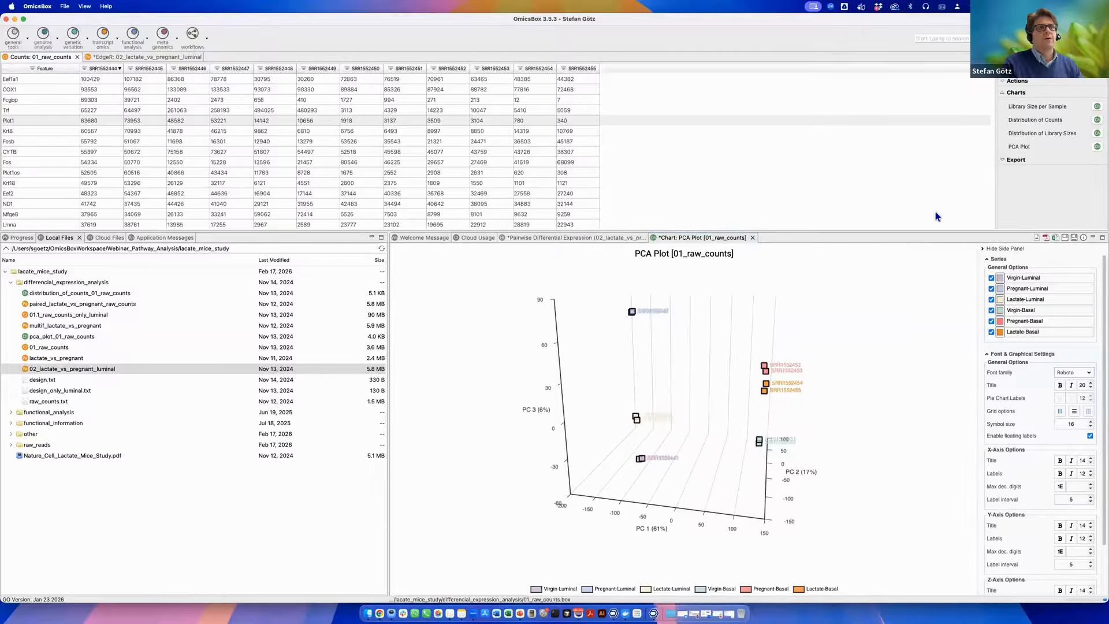
left_click(186, 59)
left_click(1096, 134)
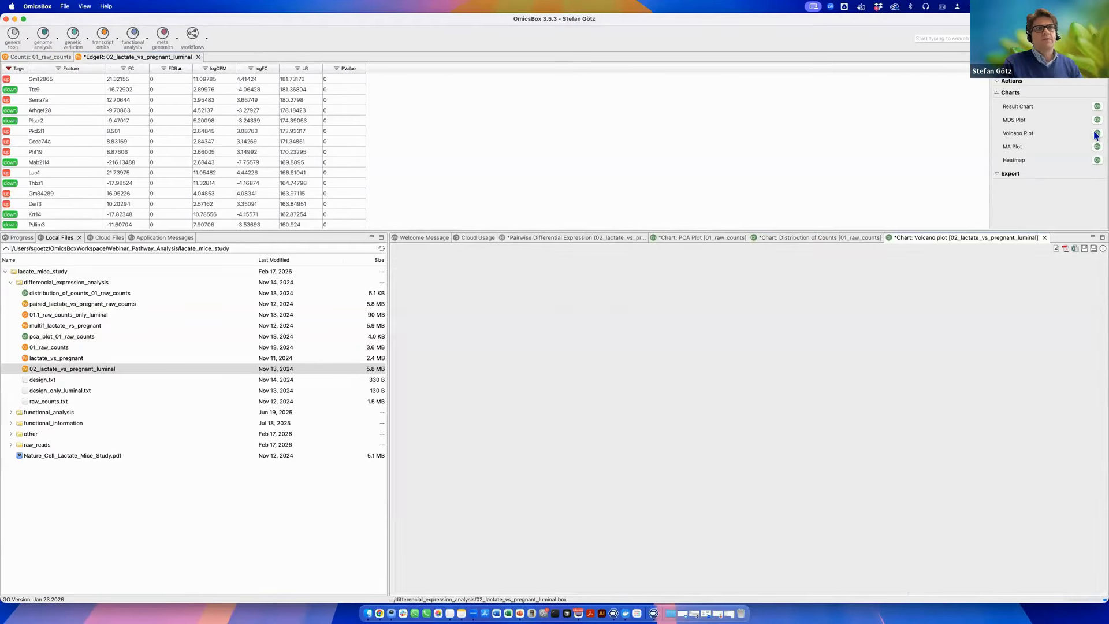
left_click(678, 321)
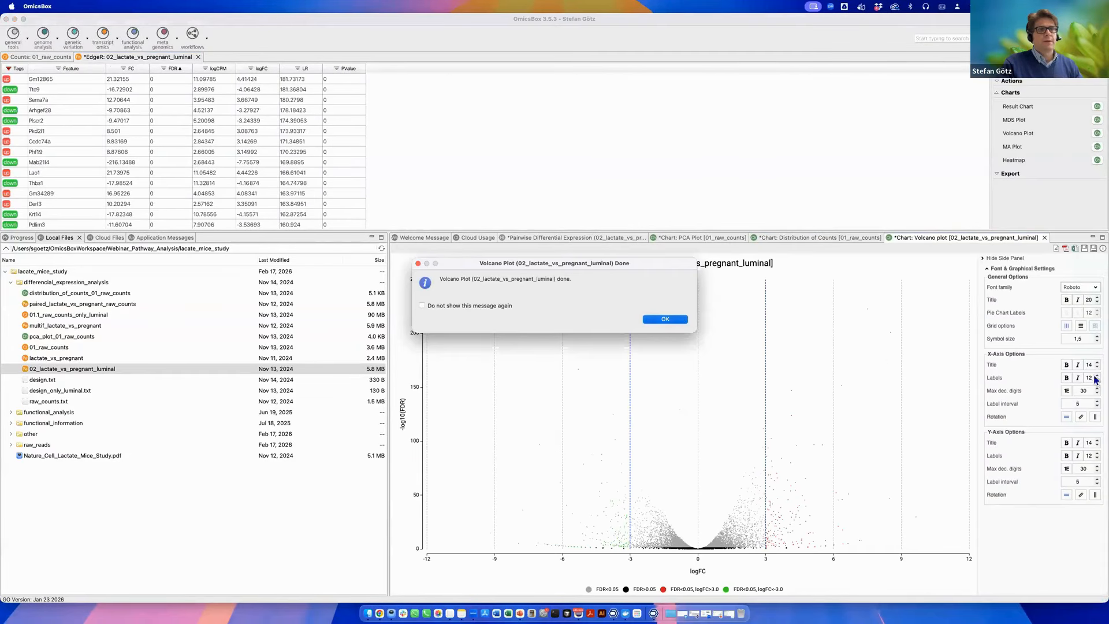
Increase the volcano plot's symbol size to 7.
left_click(1096, 337)
left_click(1097, 337)
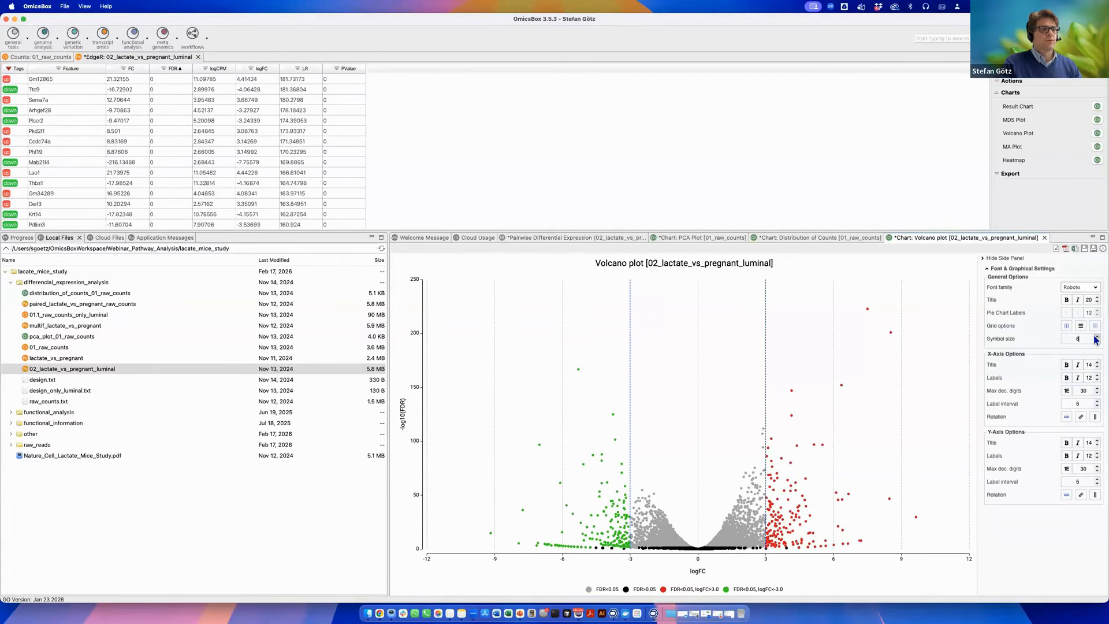
left_click(425, 173)
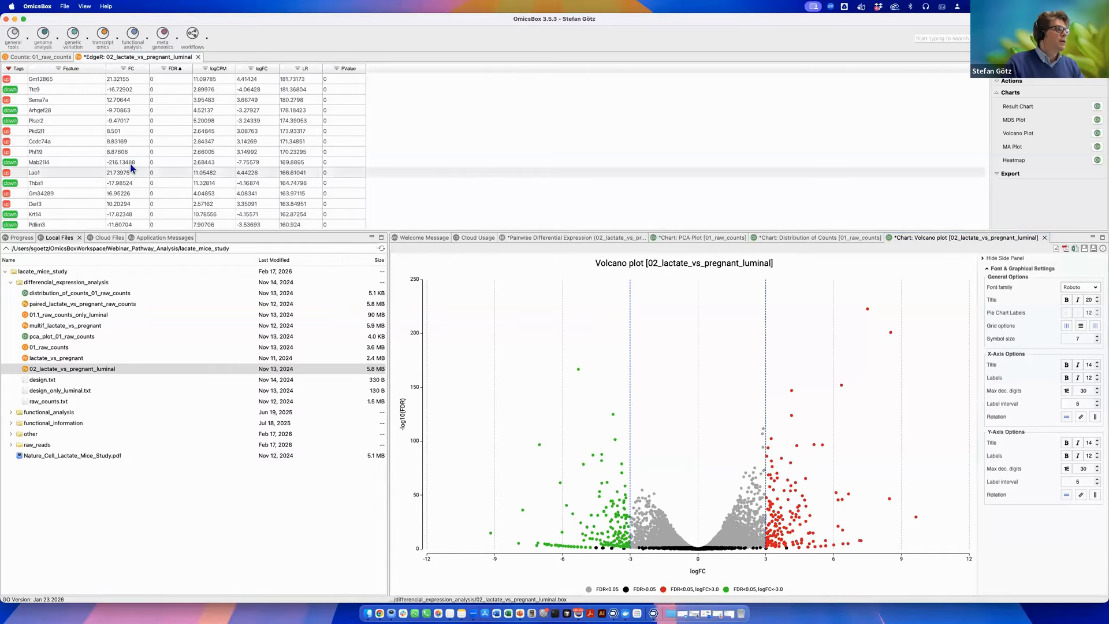
left_click(579, 163)
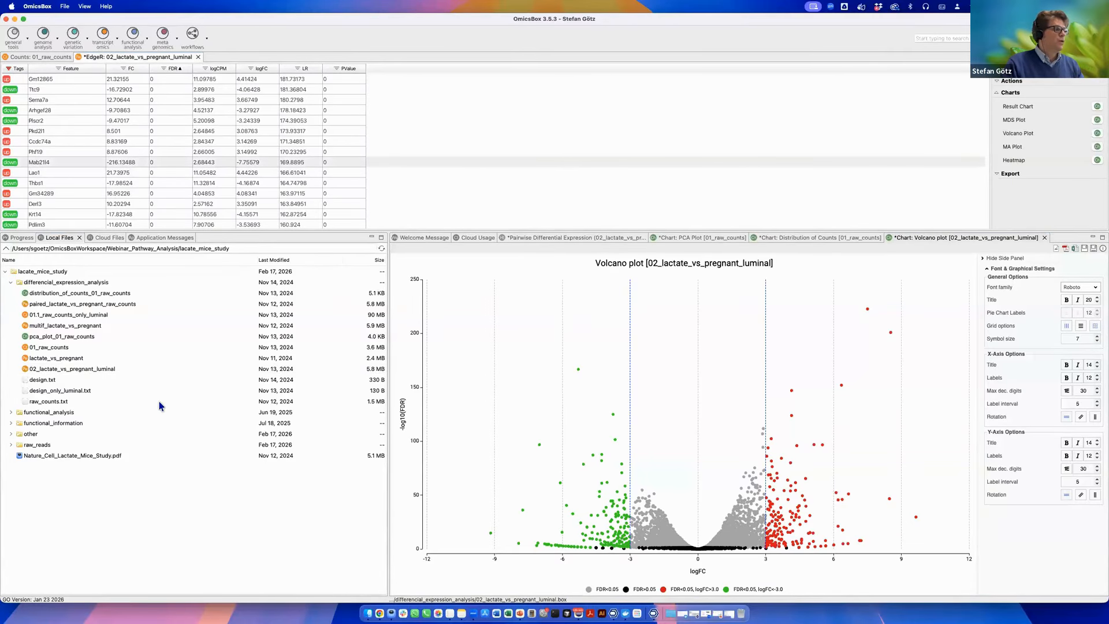
Expand the functional_information folder and select the biomart_data_mmusculus_gene_ensembl file.
left_click(57, 424)
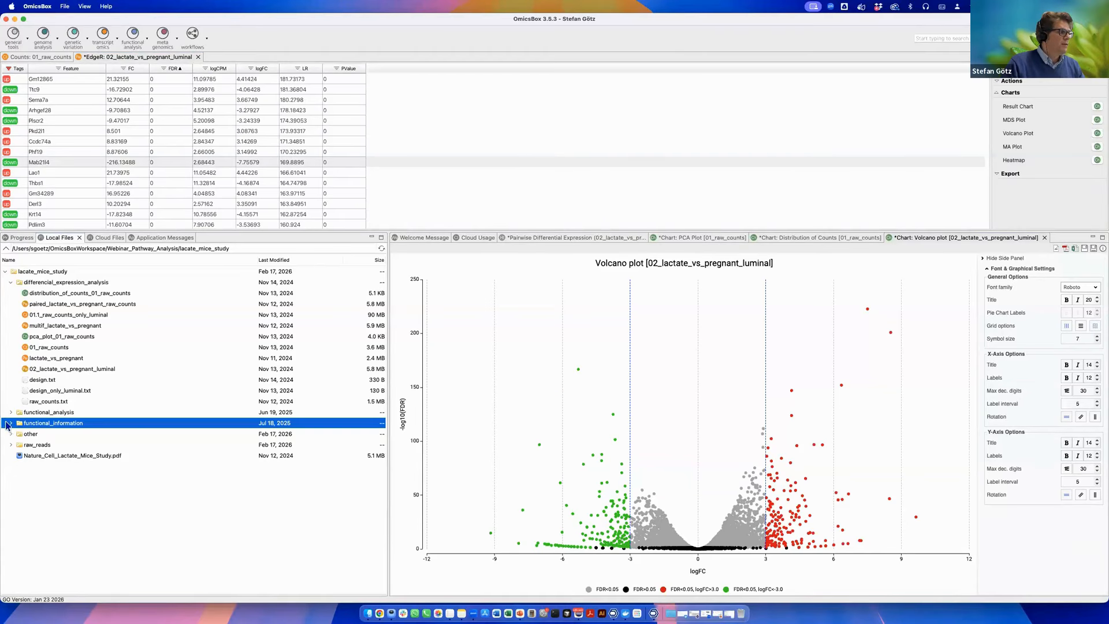
left_click(11, 424)
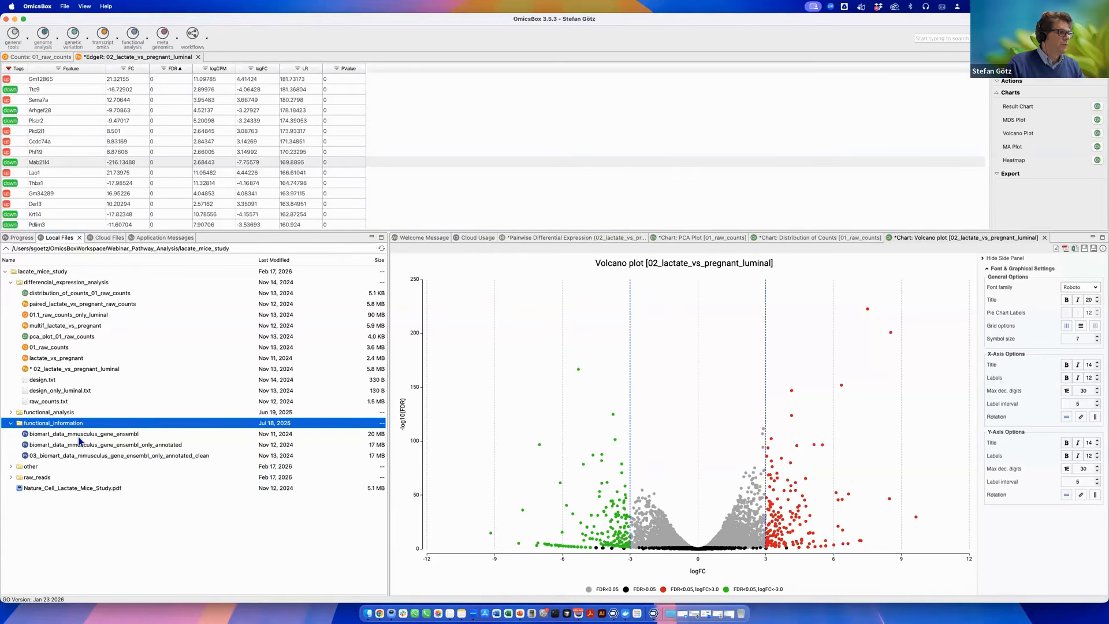
left_click(79, 437)
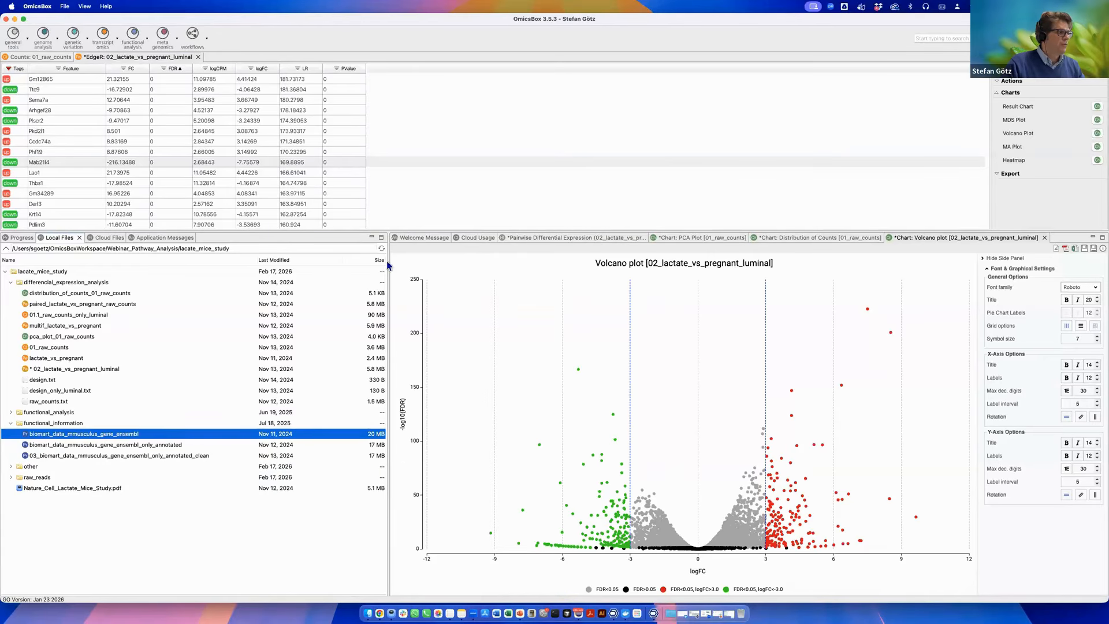
Open Load Data from BioMart and choose the Human genes (GRCh38.p14) database.
left_click(149, 39)
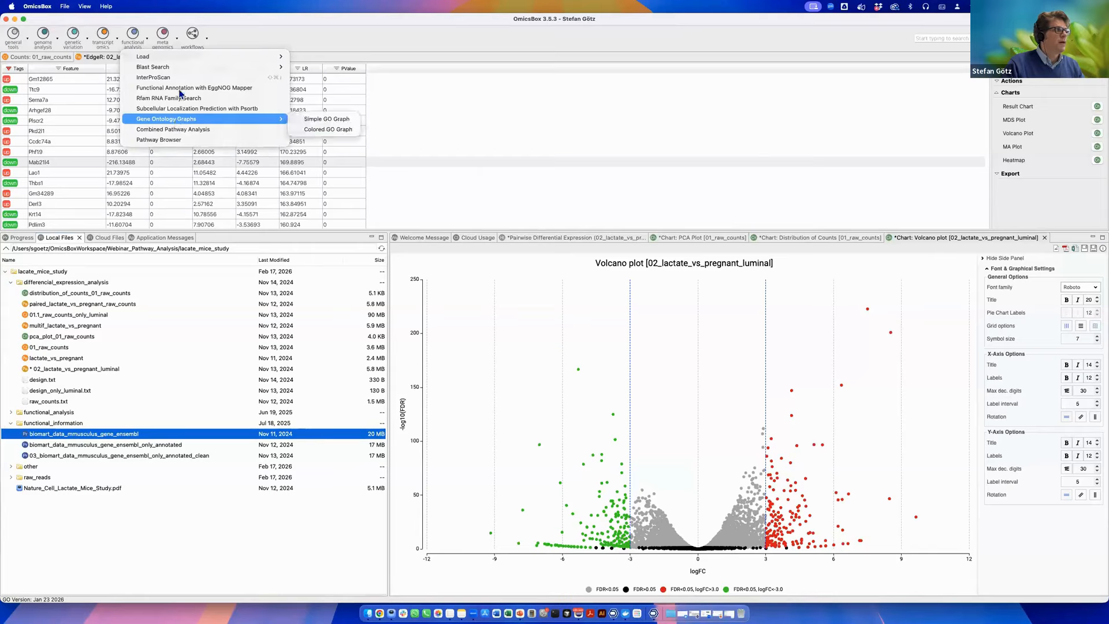
mouse_move(177, 57)
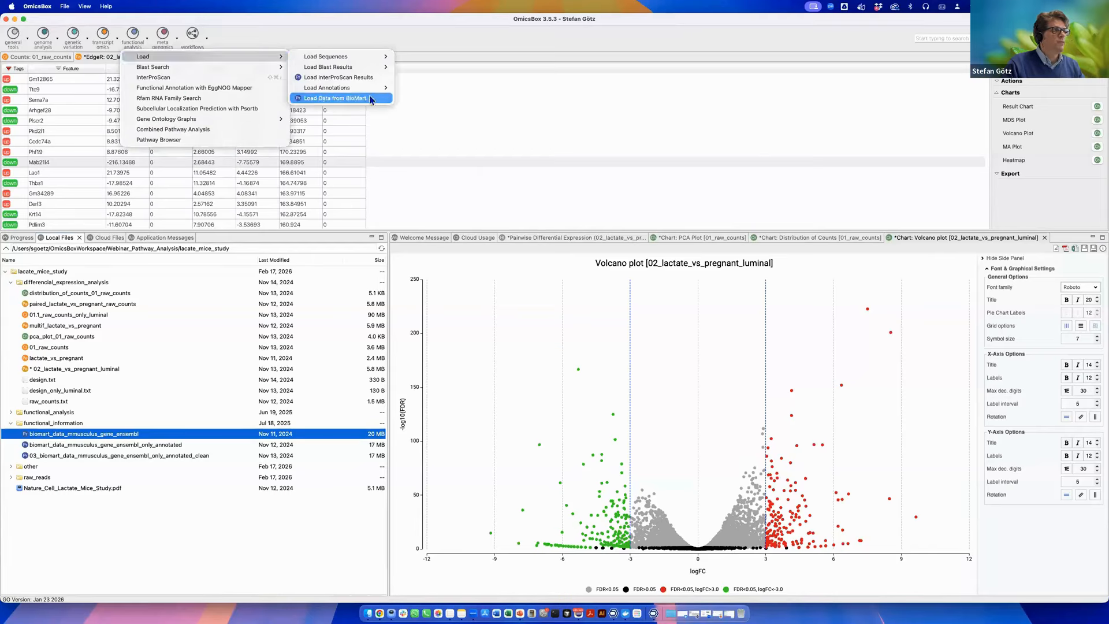
left_click(372, 99)
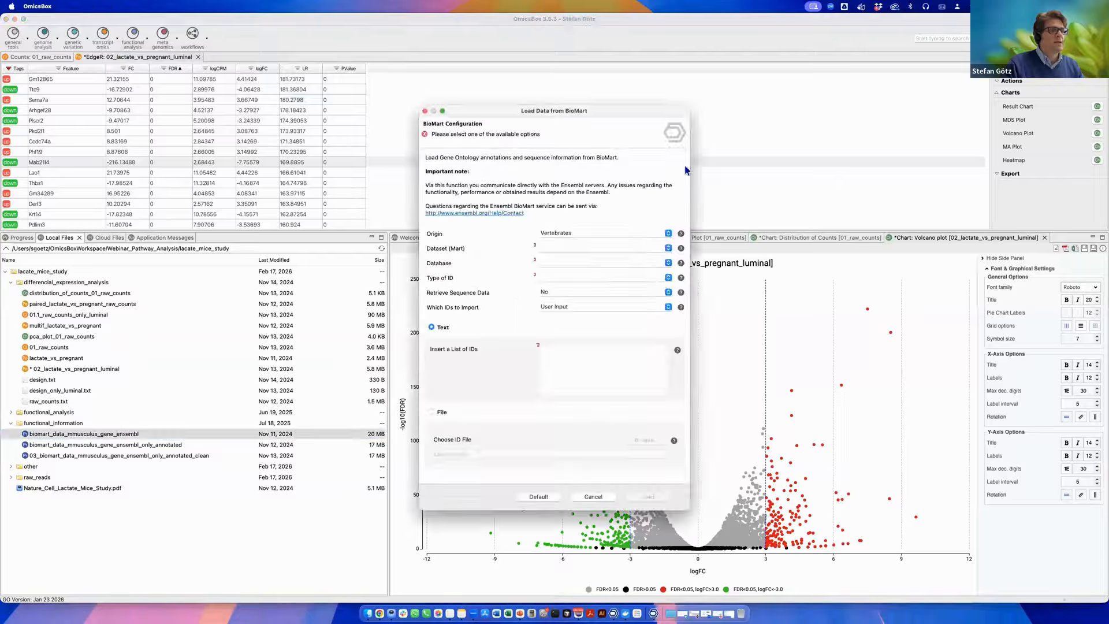
left_click(587, 234)
left_click(588, 235)
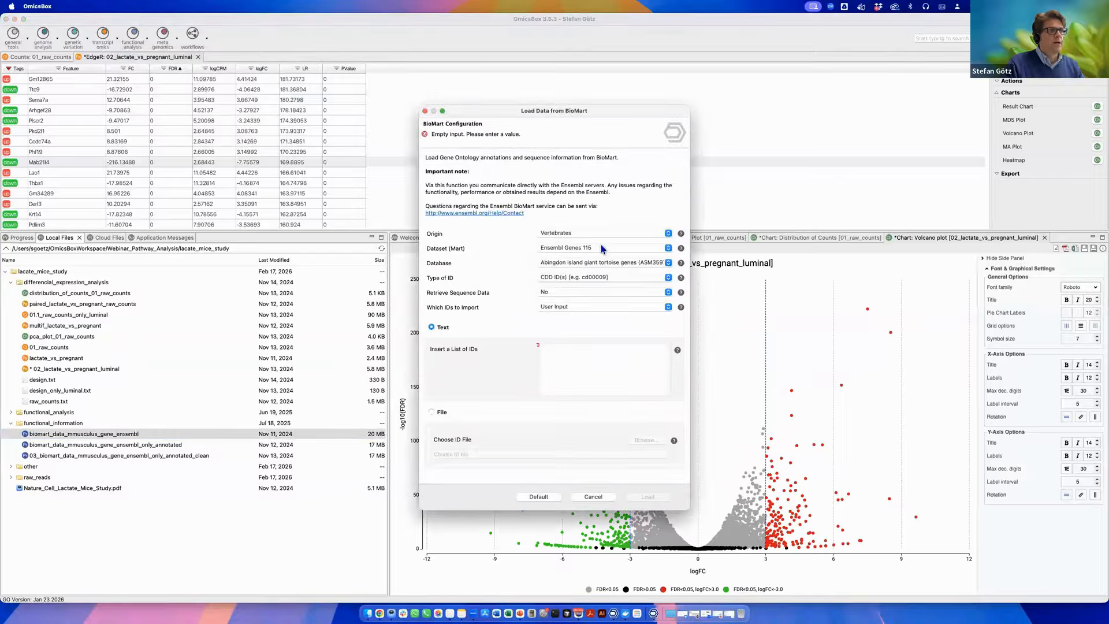
left_click(602, 248)
left_click(602, 249)
left_click(624, 264)
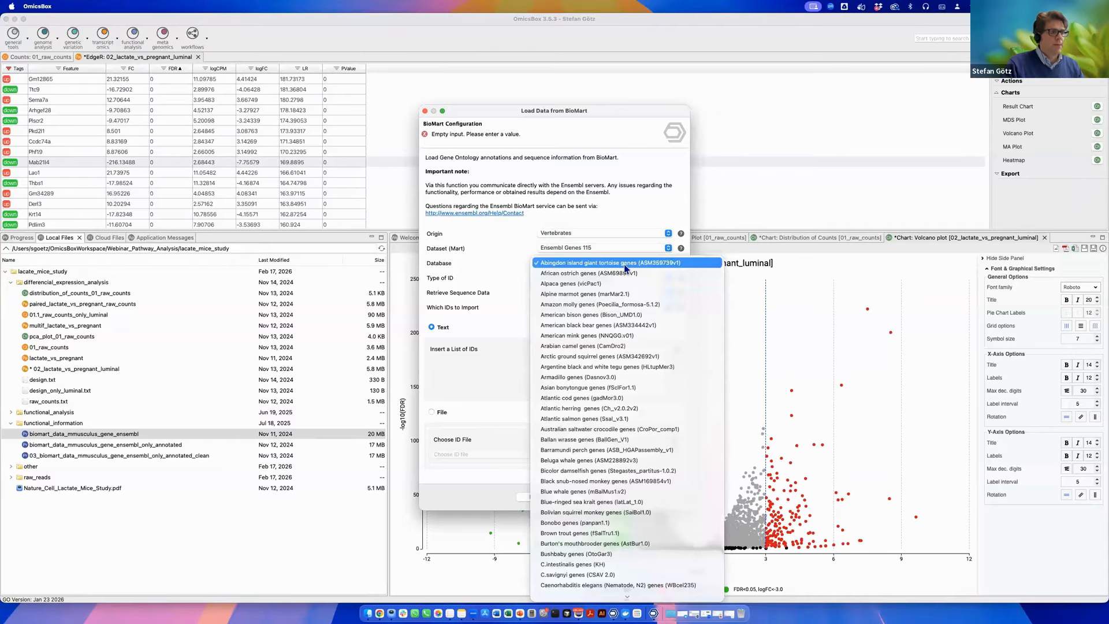
scroll(624, 265, "down", 10)
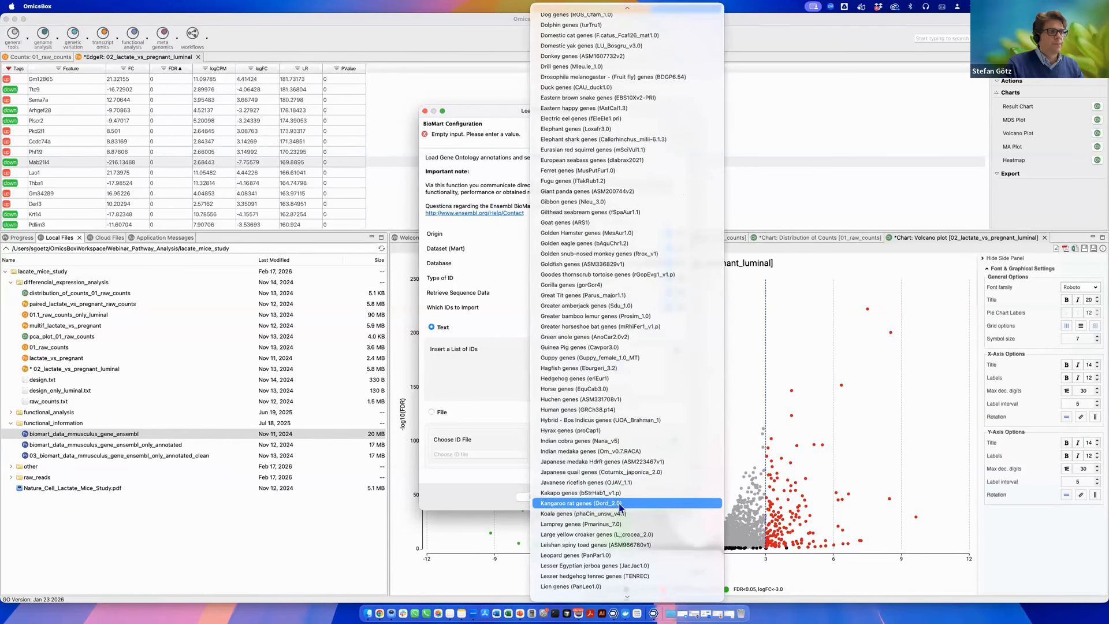
scroll(592, 464, "up", 3)
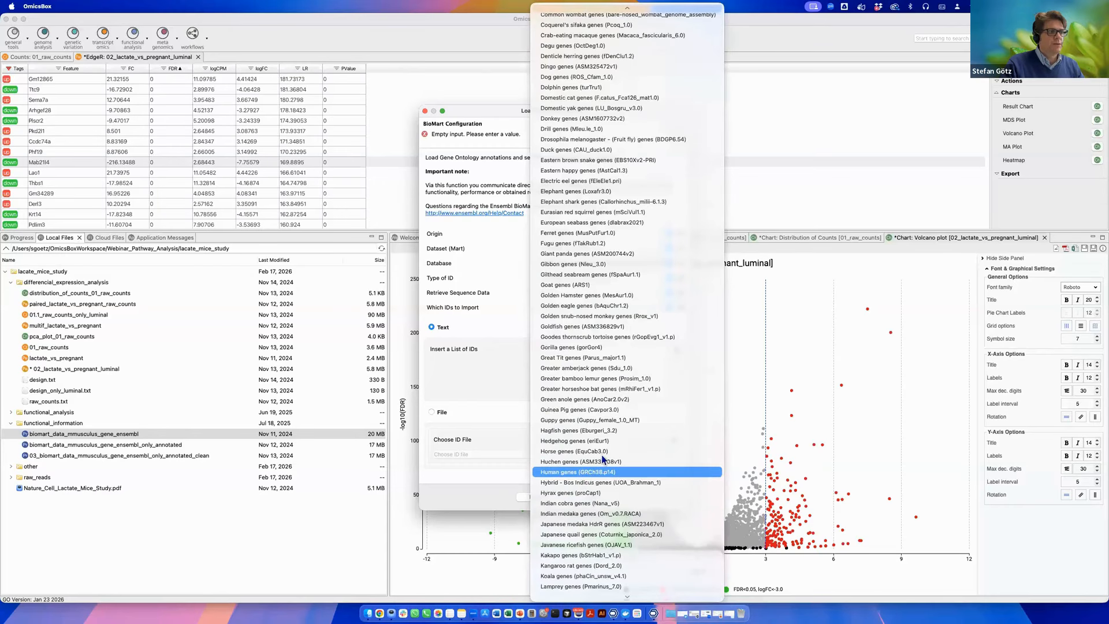
left_click(601, 471)
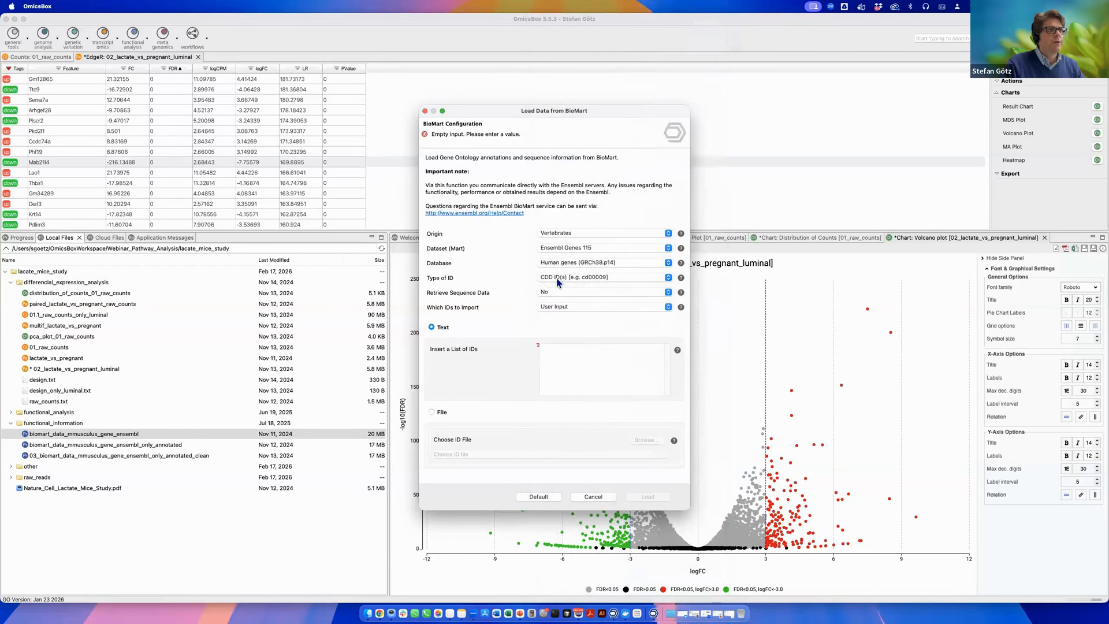
Set the BioMart type of ID to Gene Name(s).
left_click(620, 278)
scroll(601, 451, "down", 5)
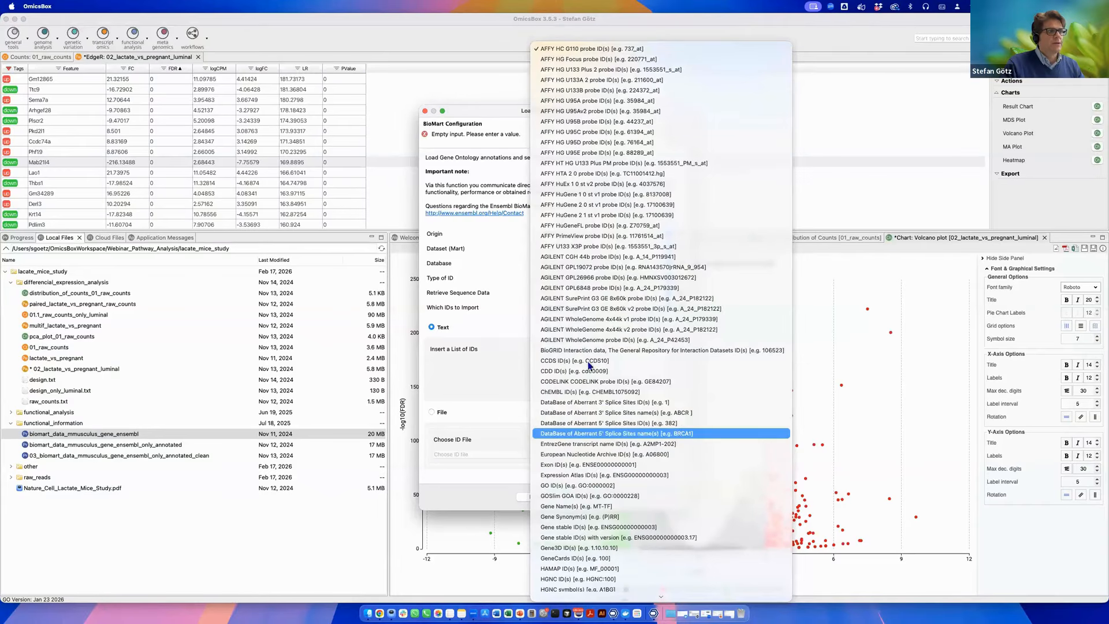
scroll(590, 365, "down", 10)
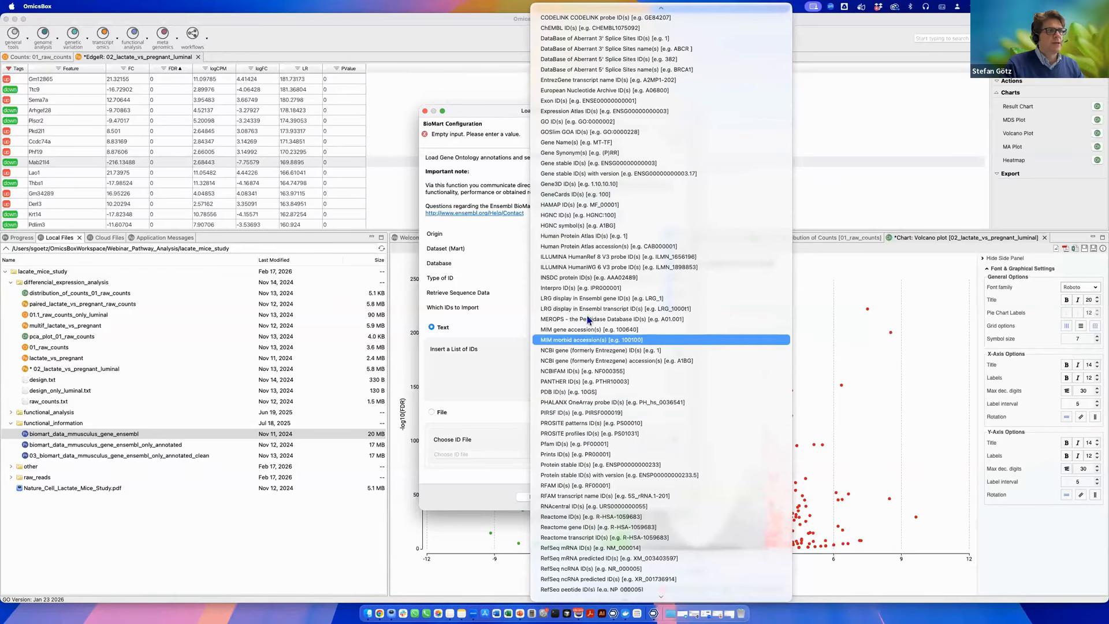
scroll(585, 272, "up", 1)
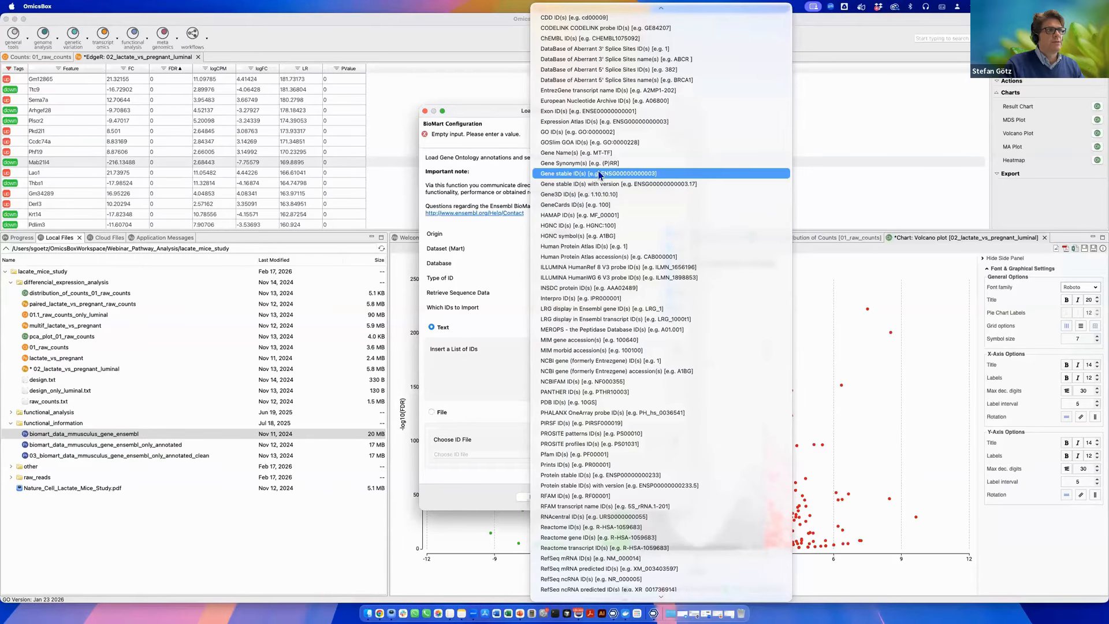
left_click(599, 154)
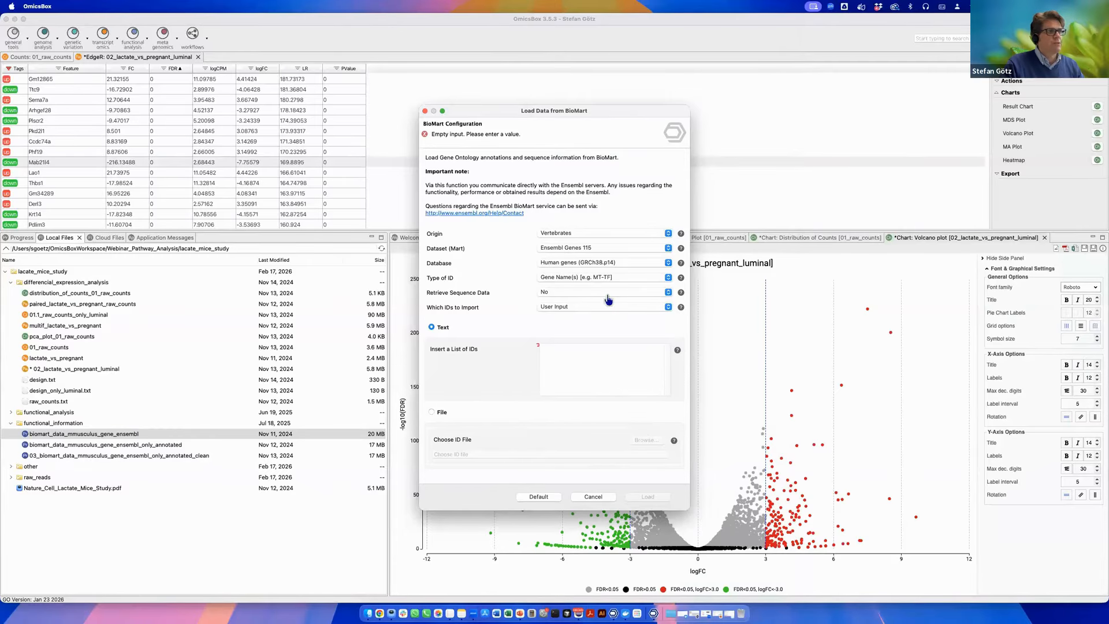
Choose Whole Genome as the IDs to import, then cancel the BioMart dialog.
left_click(575, 312)
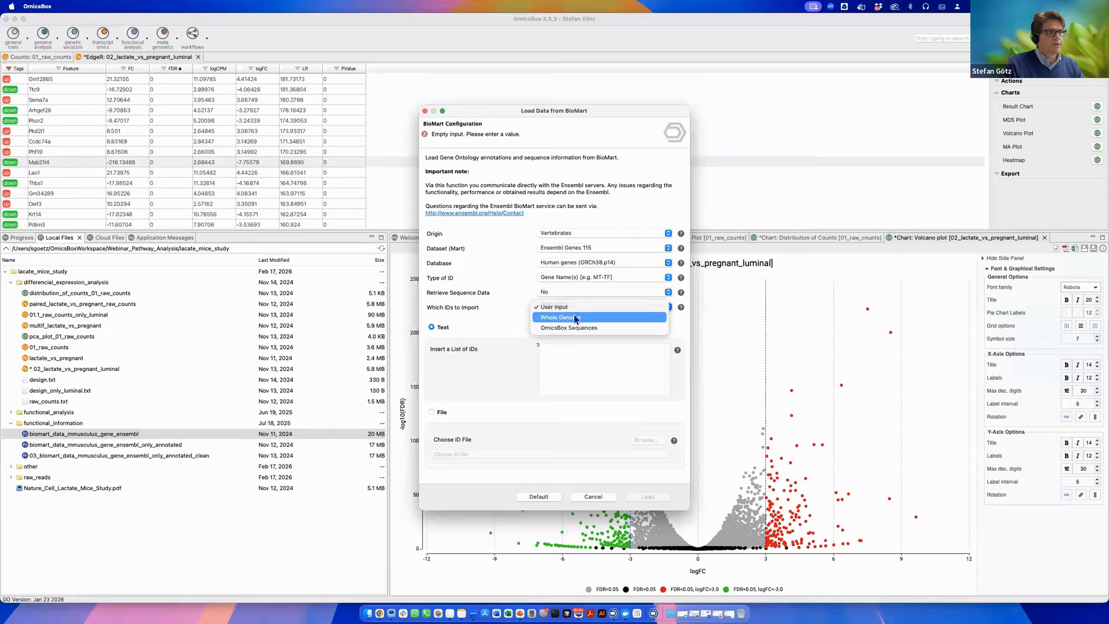
left_click(575, 319)
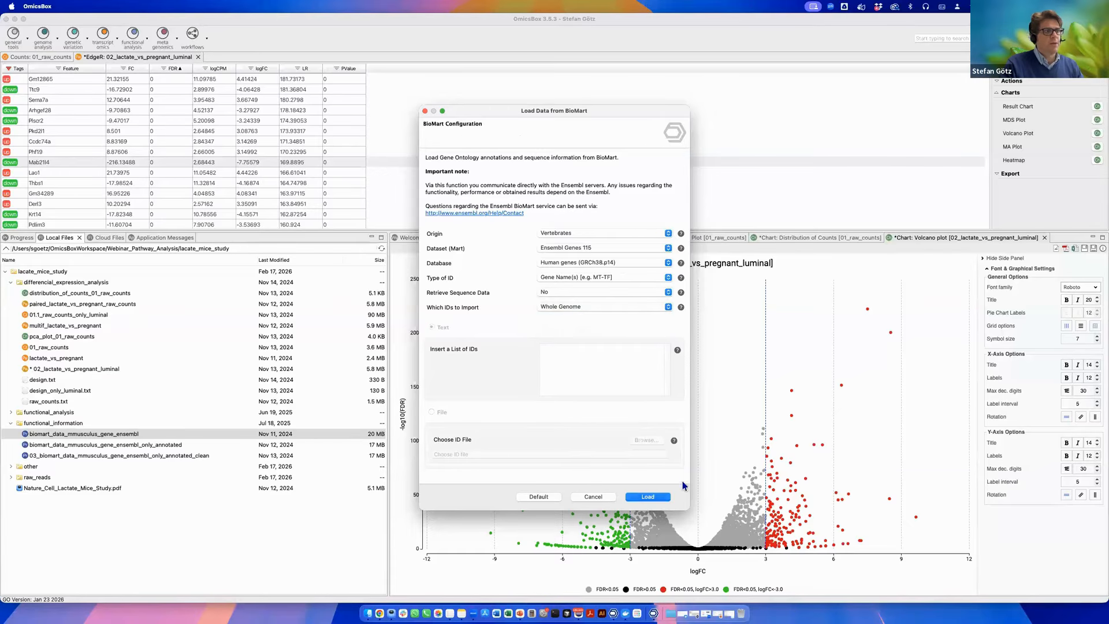
left_click(593, 496)
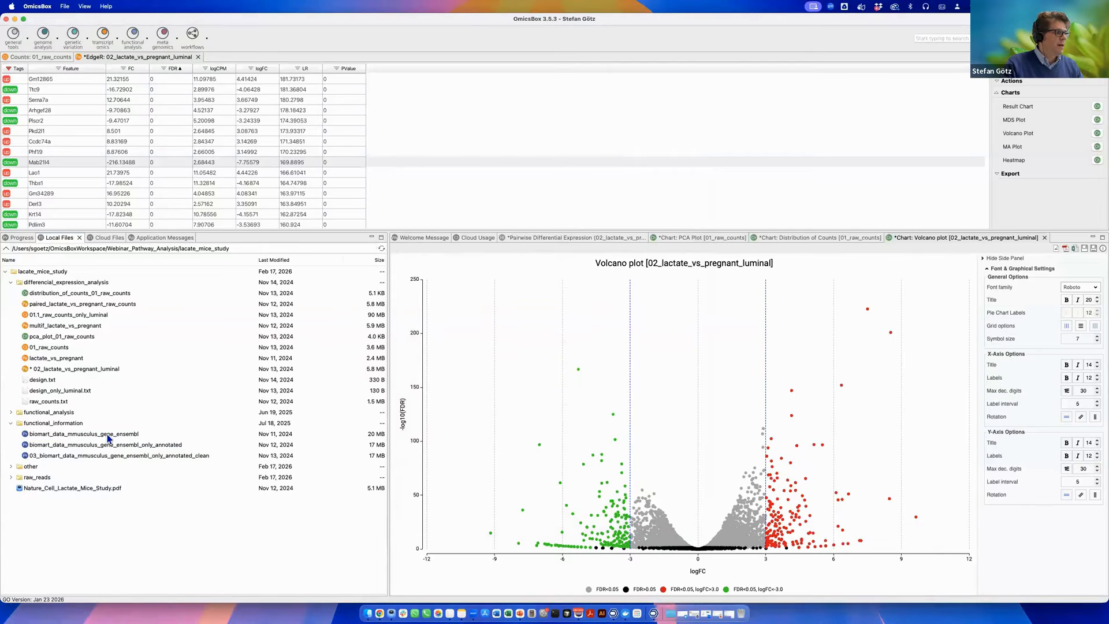
Open the 03_biomart_data_mmusculus_gene_ensembl_only_annotated_clean annotation table.
left_click(108, 438)
left_click(122, 456)
left_click(120, 437)
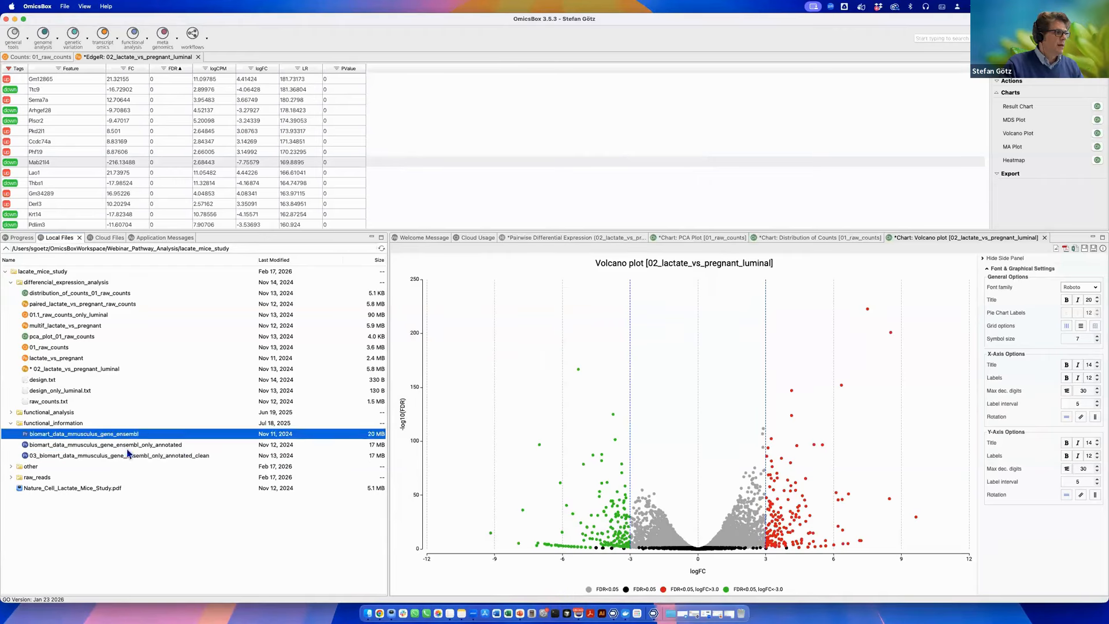
double_click(131, 457)
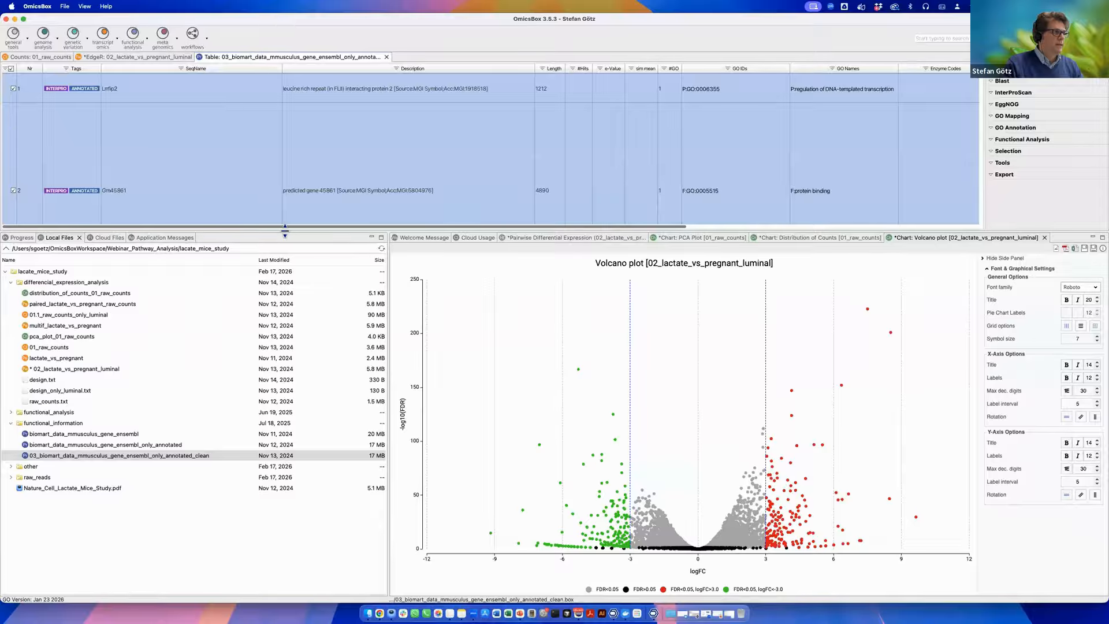
Show the GO descriptions for the first sequence, Lrrfip2, in the annotation table.
left_click_drag(285, 231, 319, 362)
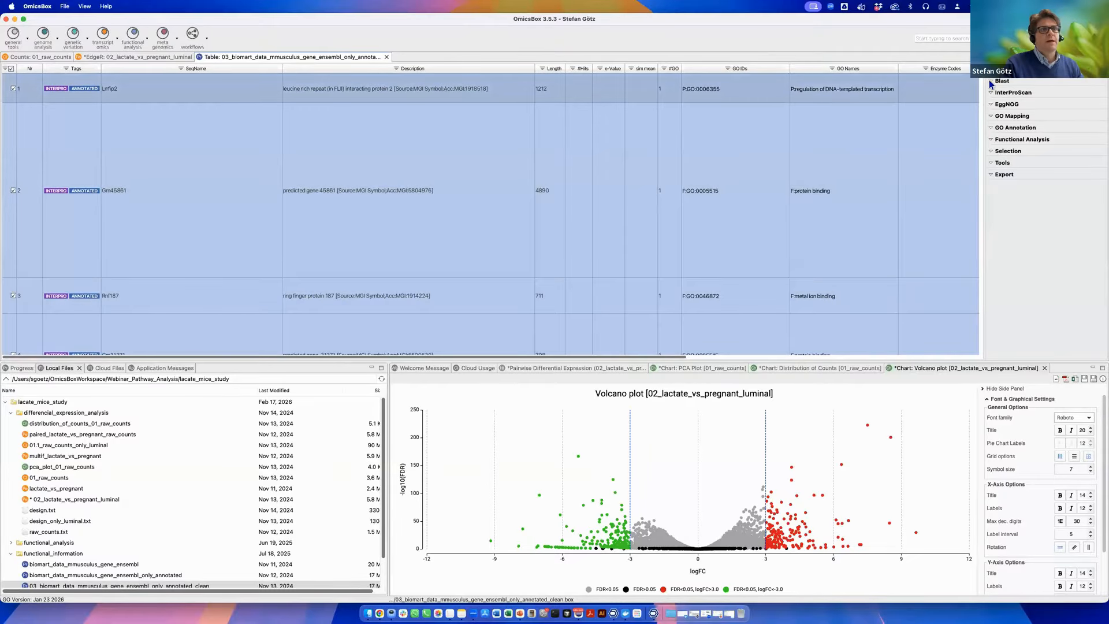
right_click(837, 82)
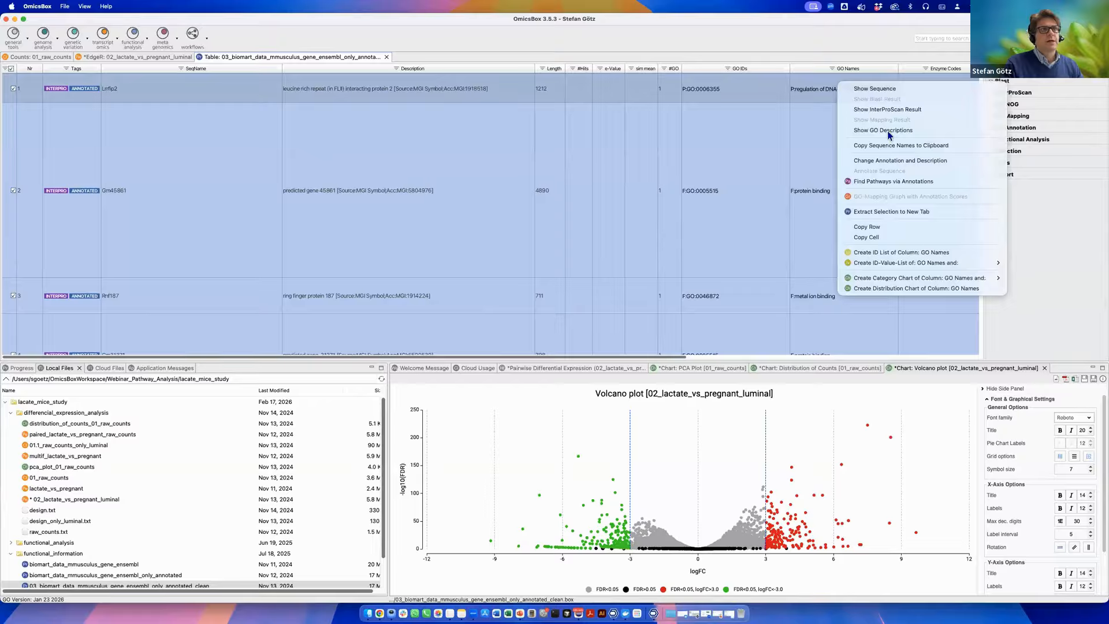
left_click(887, 131)
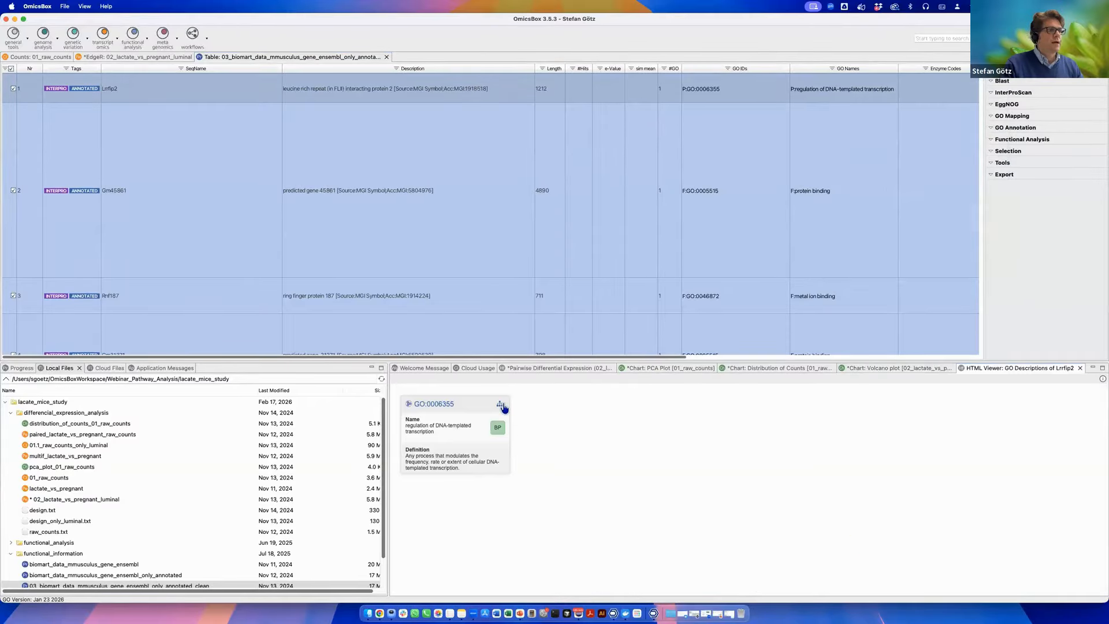
Open the GO graph for GO:0006355 and zoom in on that term's node.
left_click(501, 407)
left_click_drag(495, 247, 497, 195)
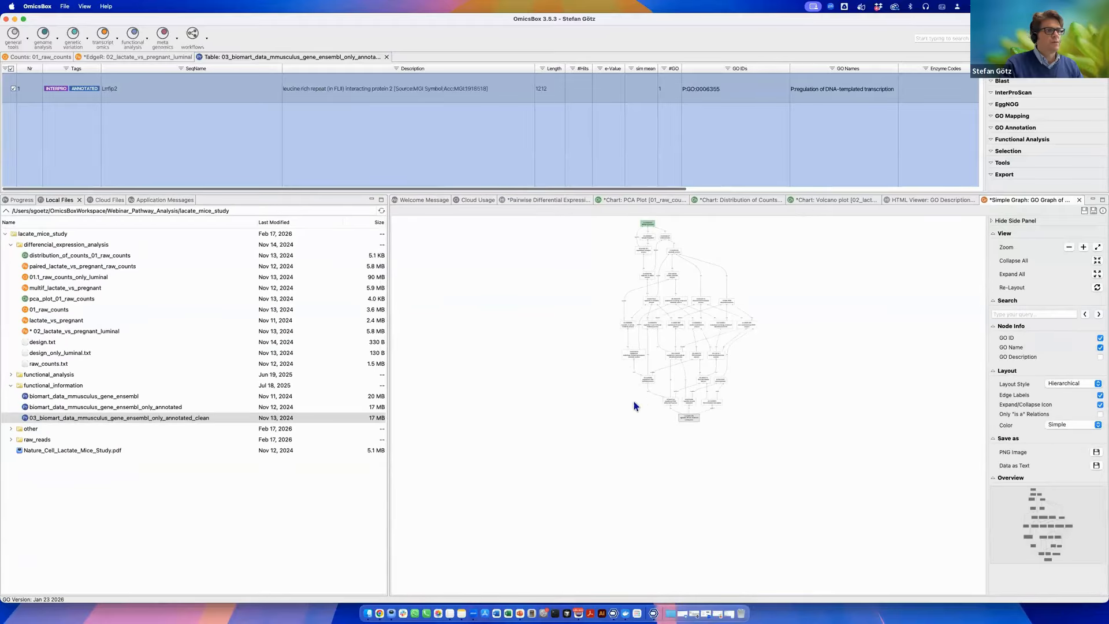
scroll(634, 400, "up", 5)
left_click_drag(819, 456, 436, 470)
scroll(480, 467, "up", 3)
scroll(706, 424, "down", 5)
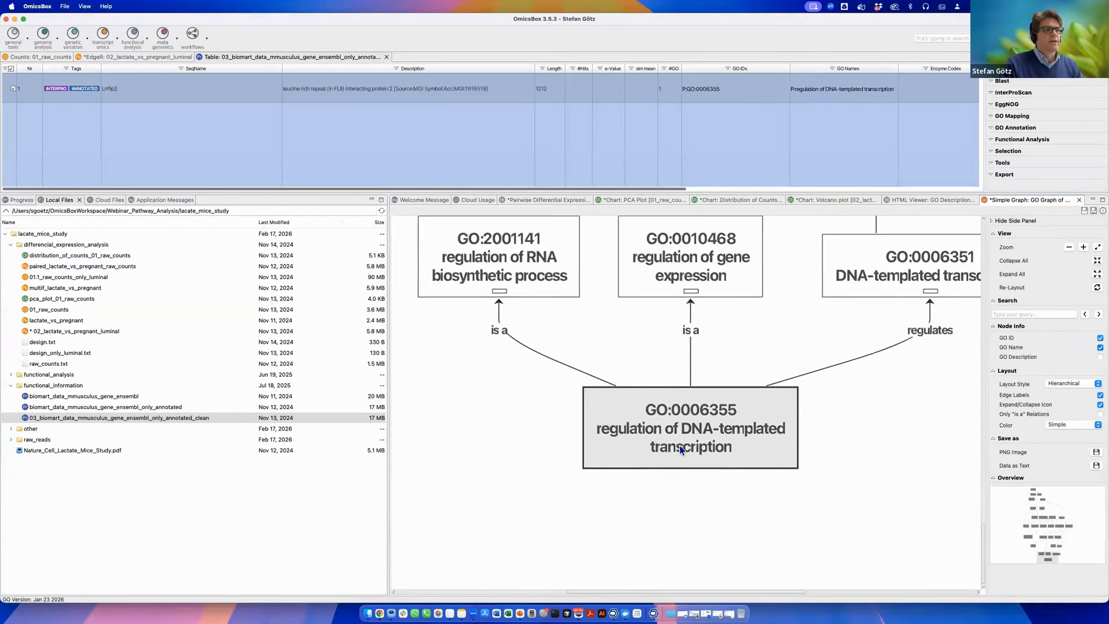
left_click_drag(542, 195, 572, 340)
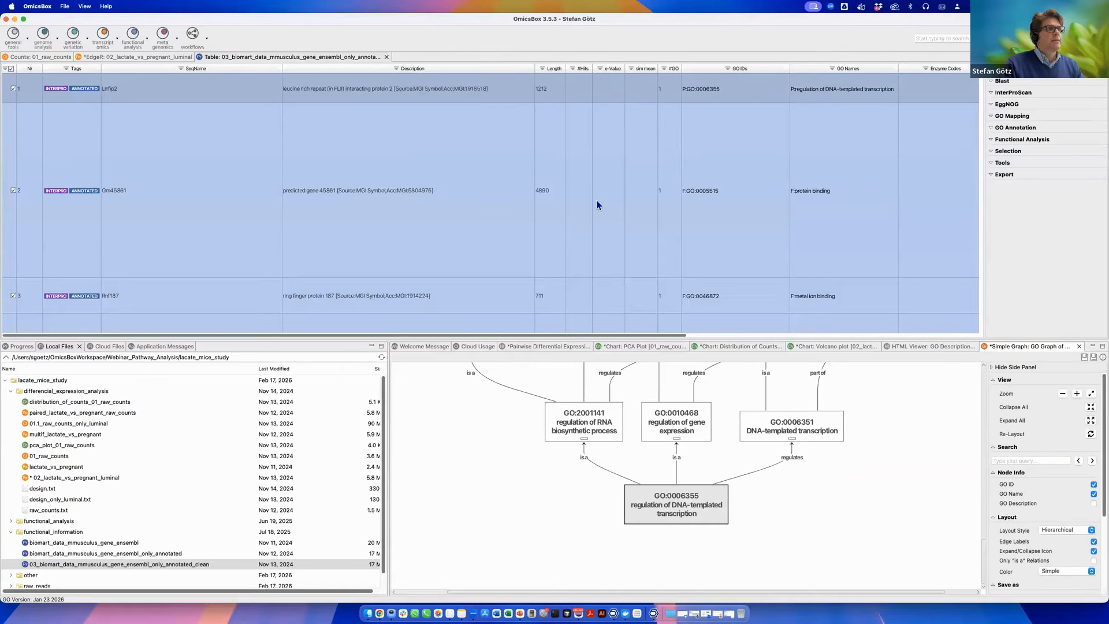
Scroll through the annotation table to browse further annotated sequences down to Mlph.
scroll(634, 242, "down", 5)
scroll(706, 218, "down", 10)
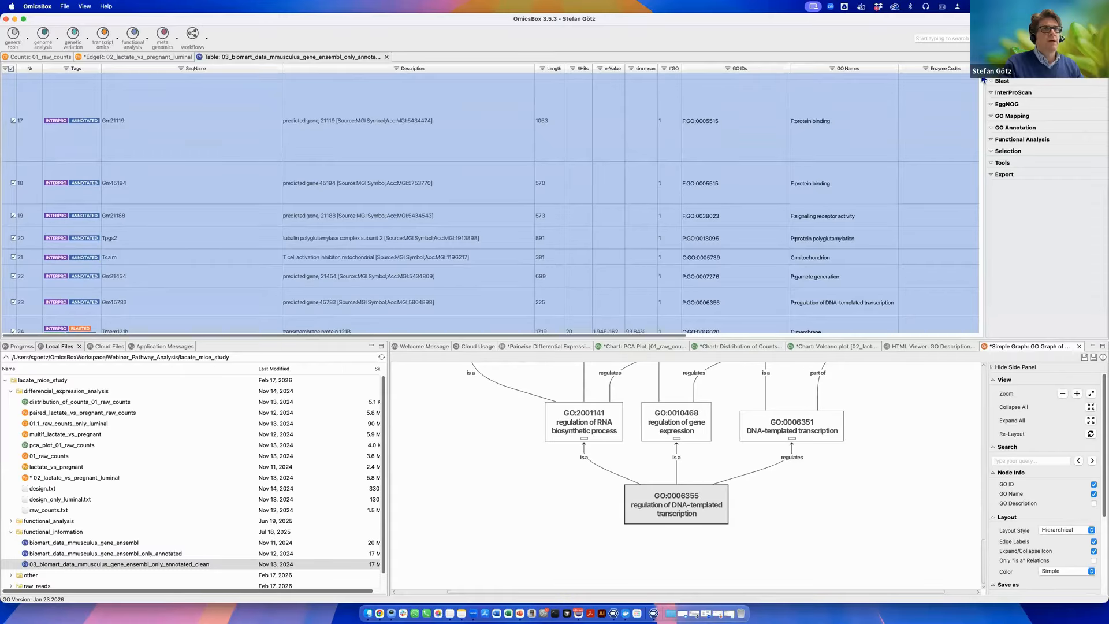
left_click_drag(982, 78, 981, 132)
scroll(725, 236, "down", 8)
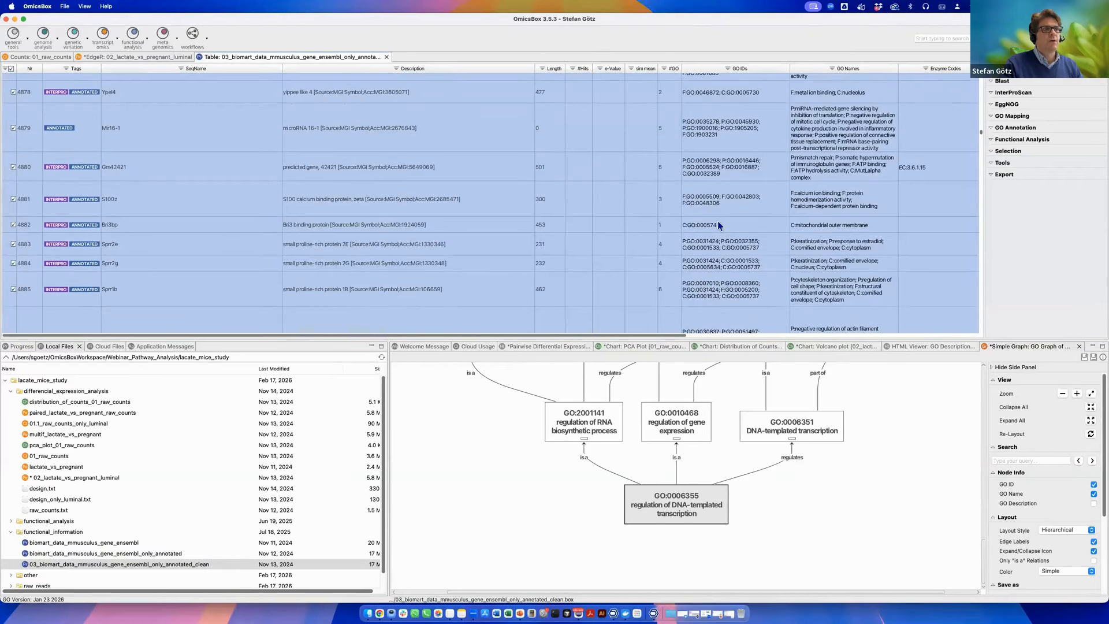
scroll(740, 266, "down", 4)
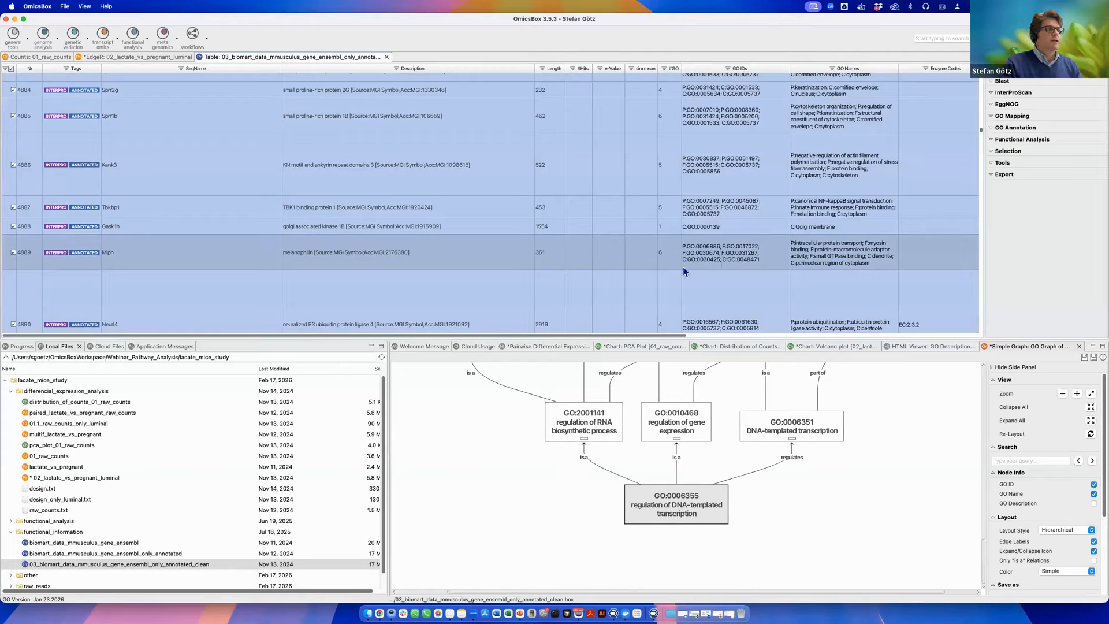
right_click(712, 248)
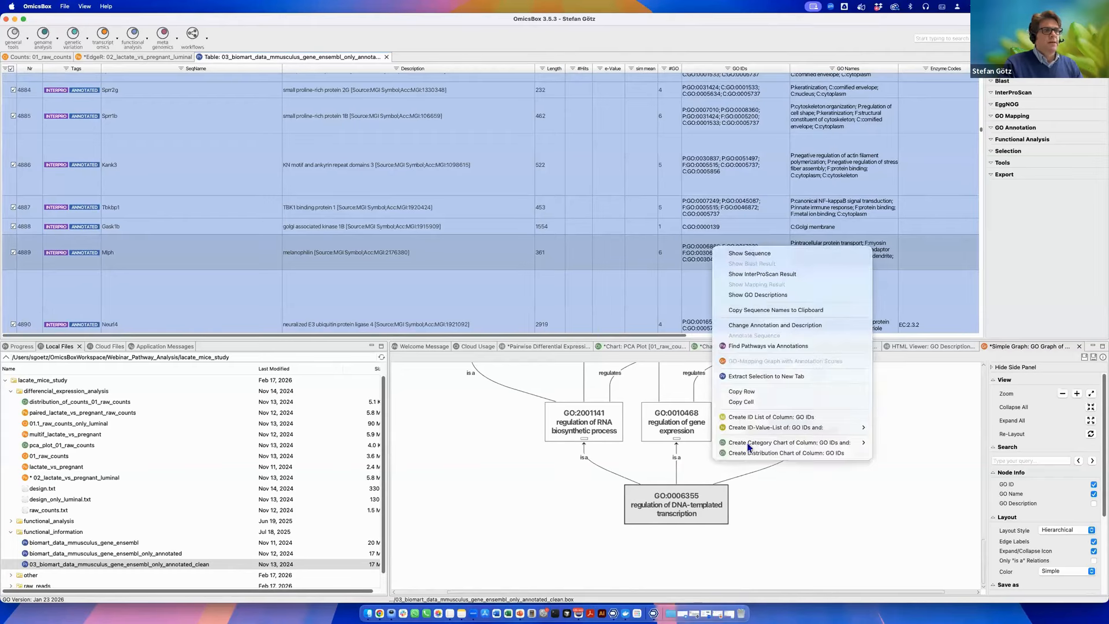
left_click(647, 248)
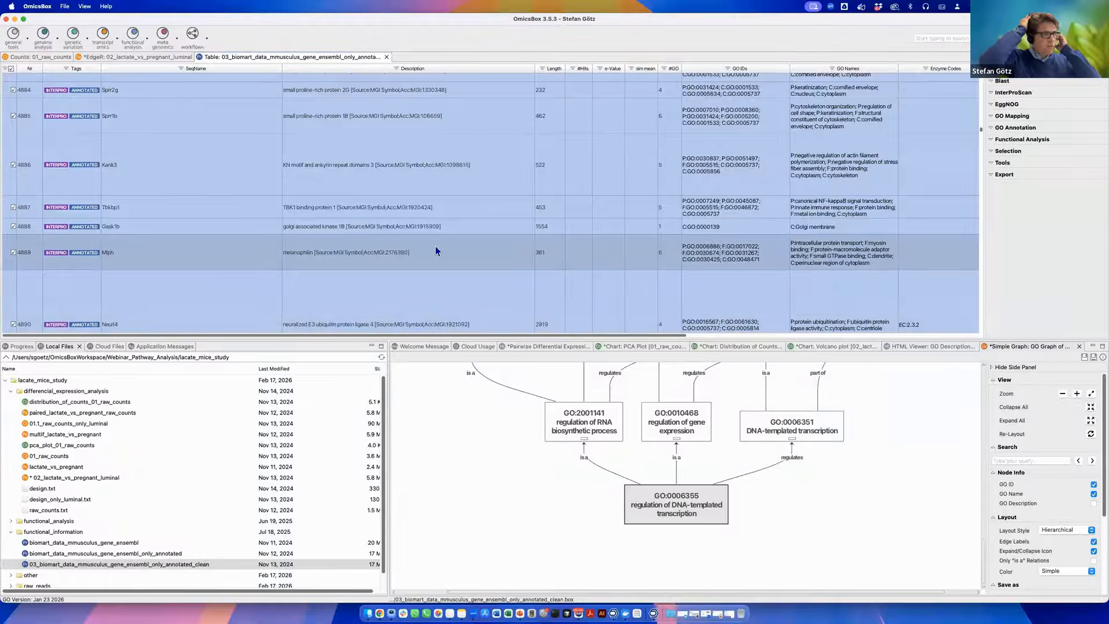
Show the InterProScan result for the Mlph sequence.
right_click(432, 154)
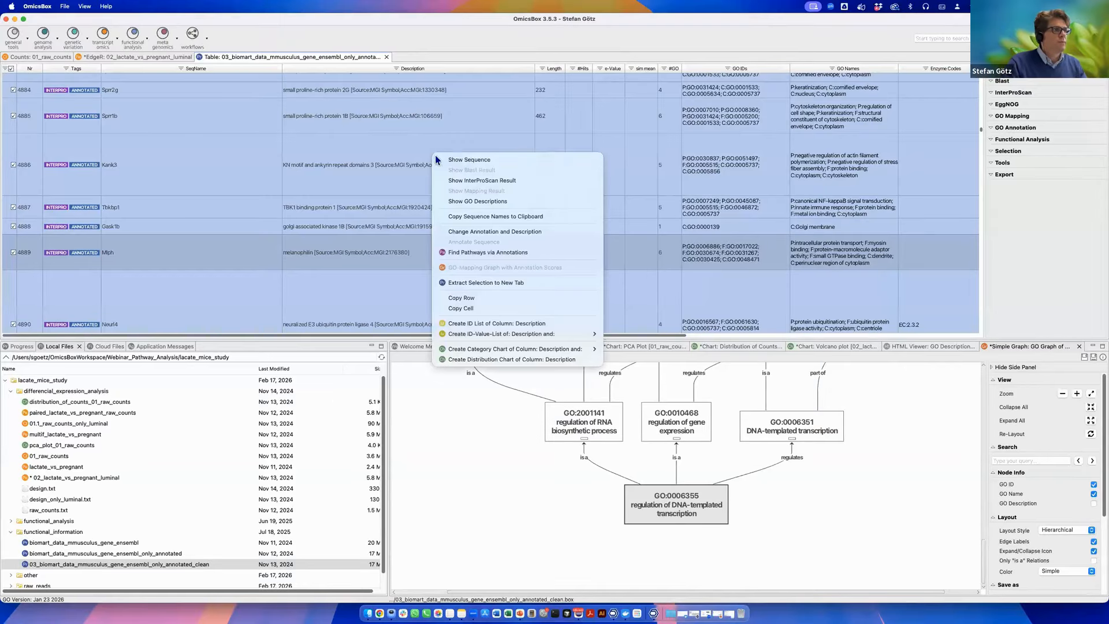
left_click(488, 180)
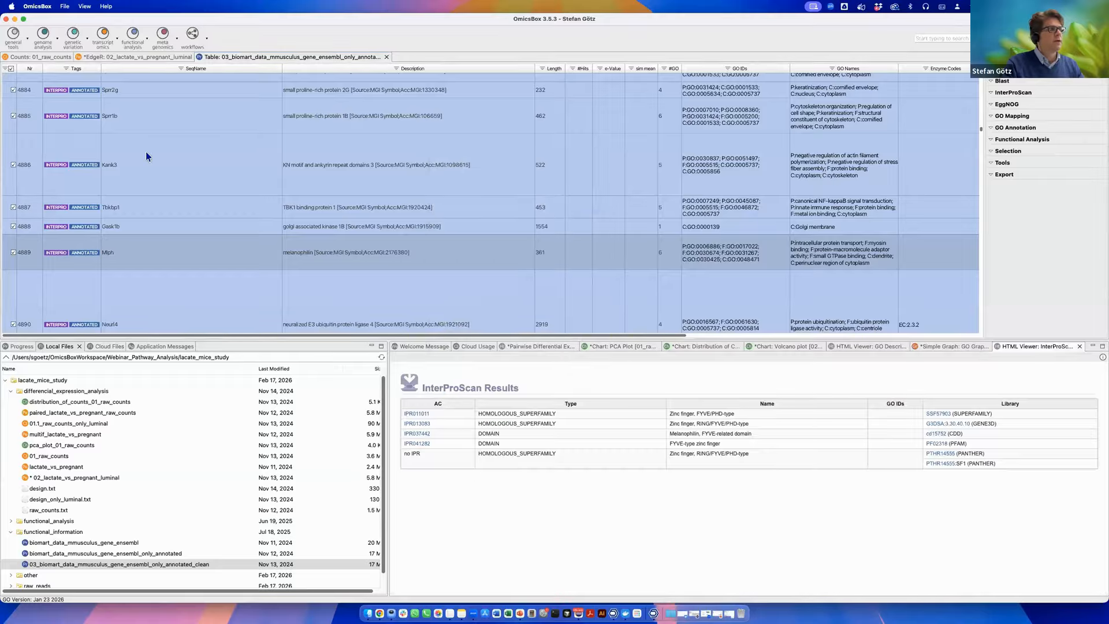
Show the Mlph sequence in the sequence viewer.
right_click(146, 152)
left_click(201, 159)
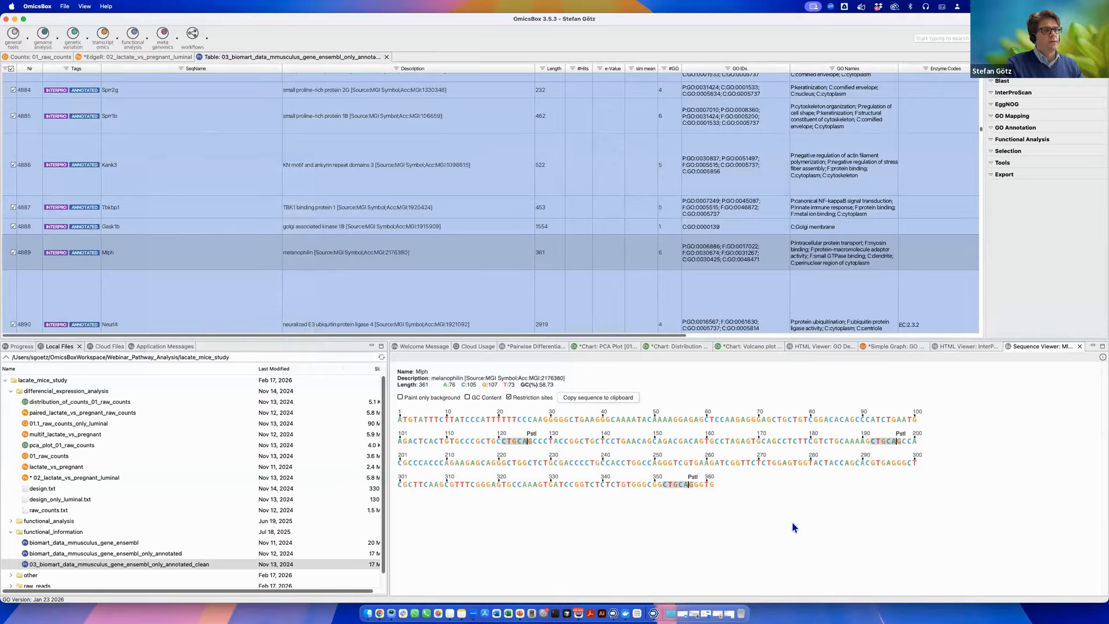
left_click(633, 223)
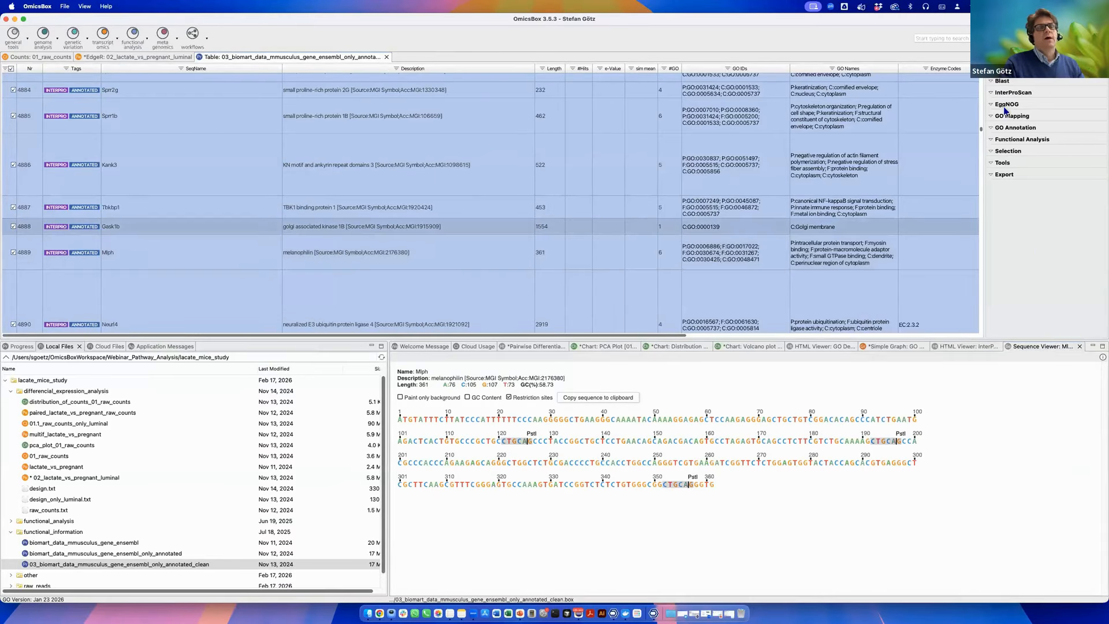
key("Down")
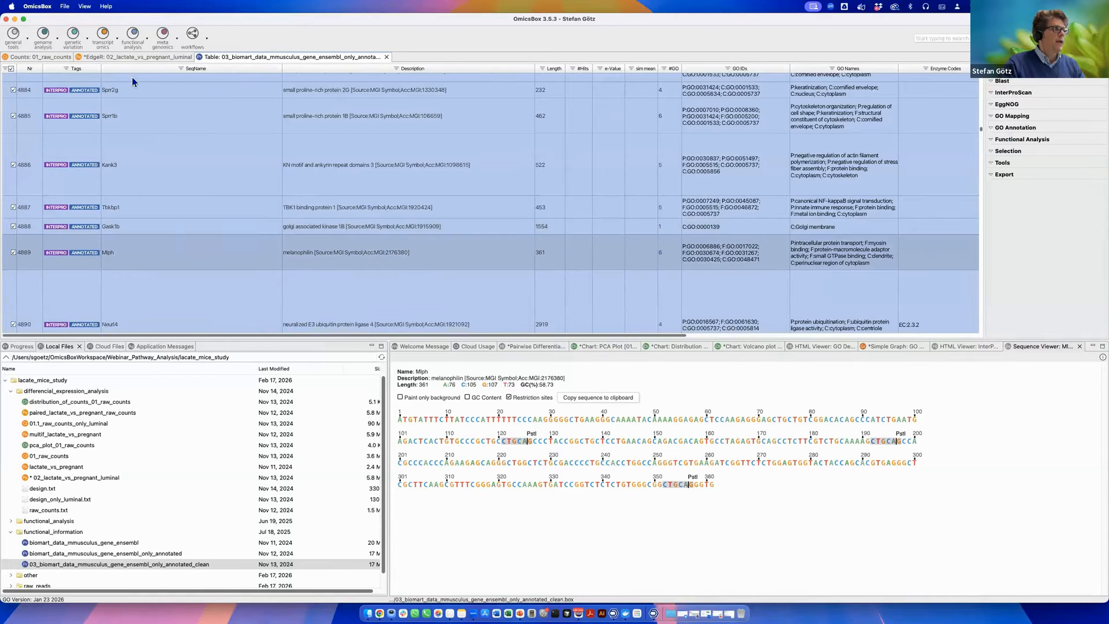
left_click(122, 58)
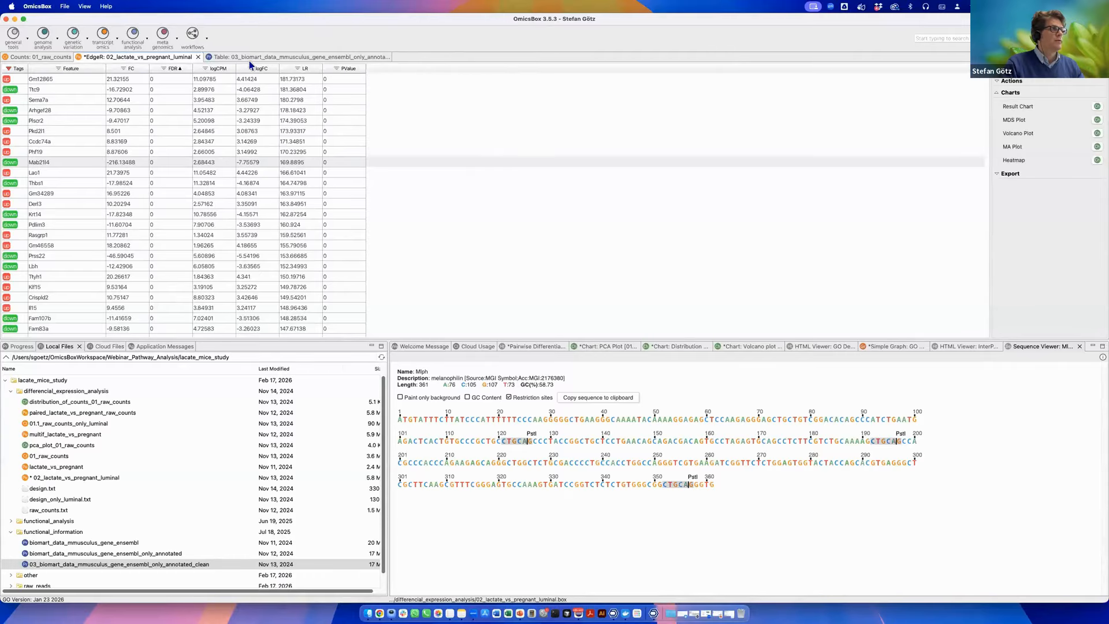
left_click(271, 58)
left_click(296, 227)
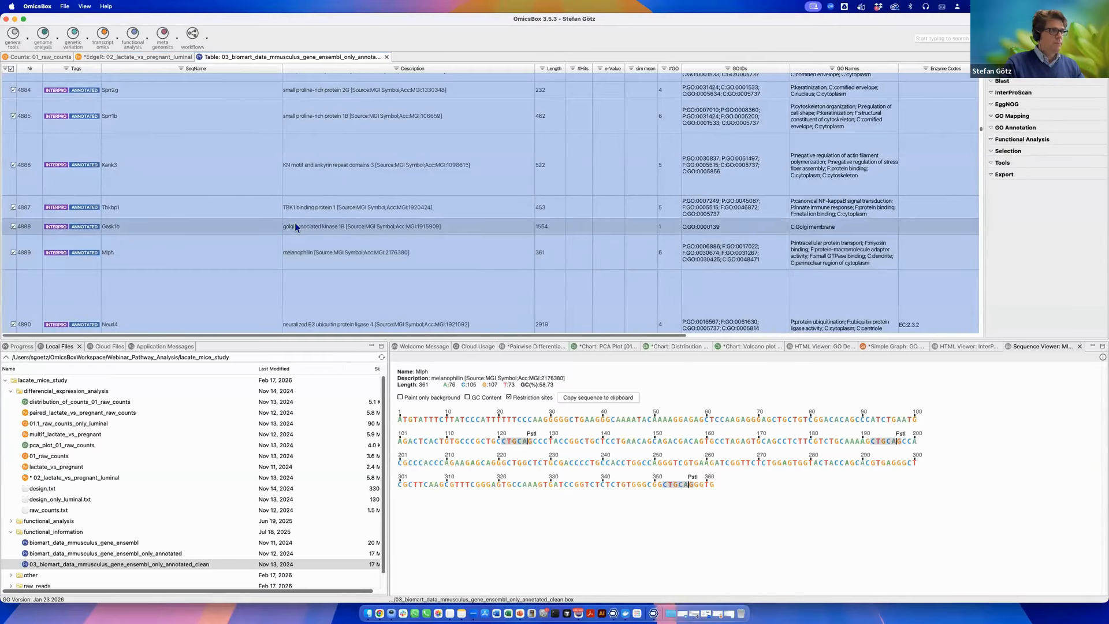
left_click(992, 141)
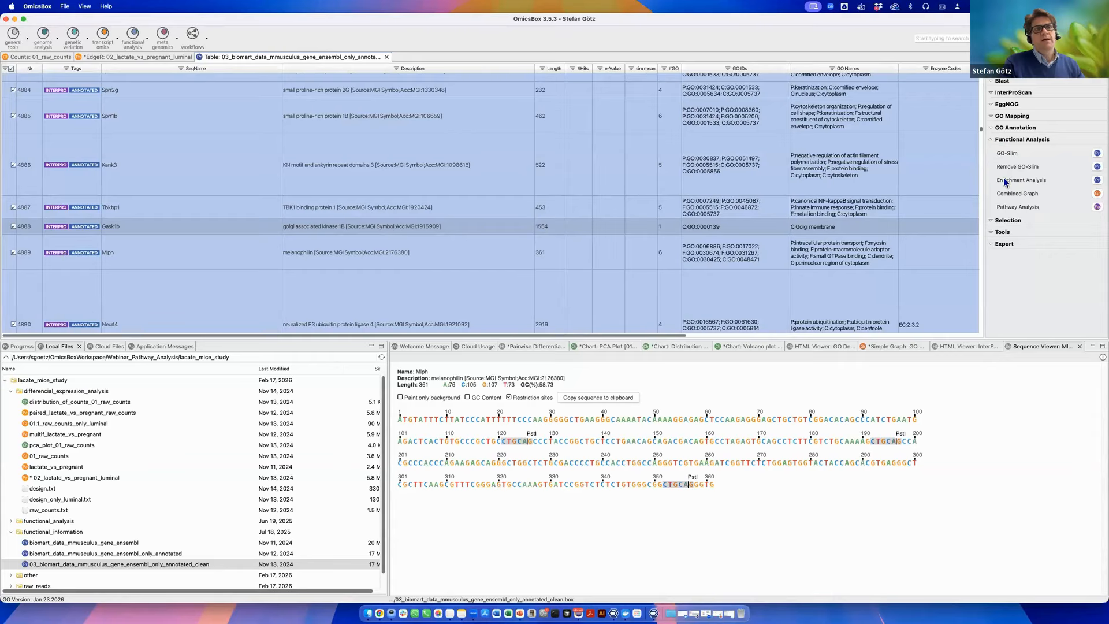
left_click(1096, 180)
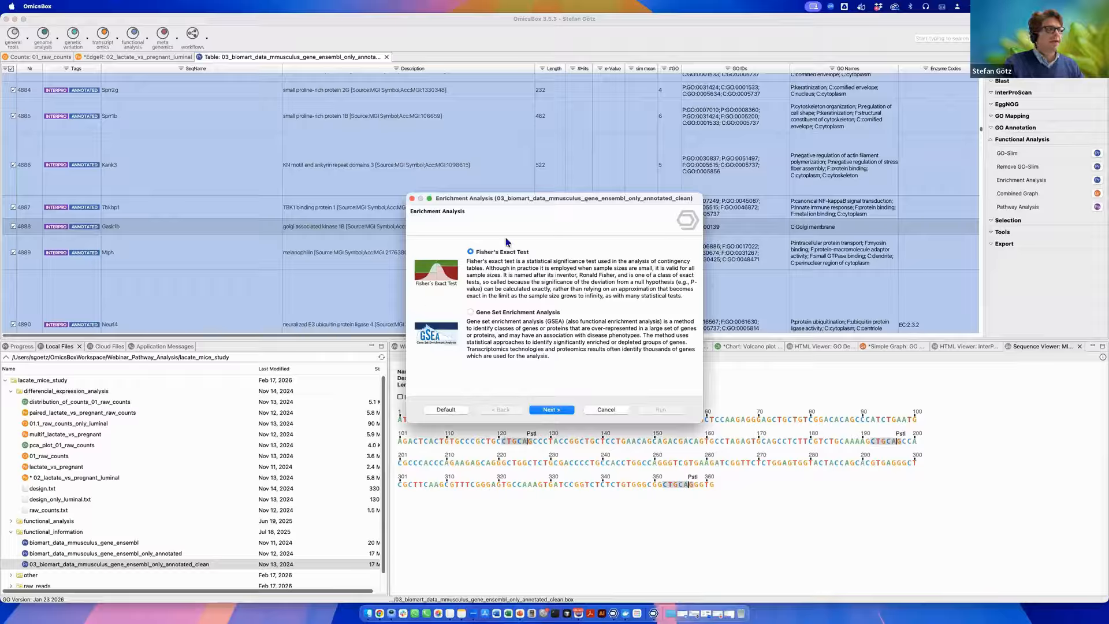
left_click_drag(545, 203, 558, 183)
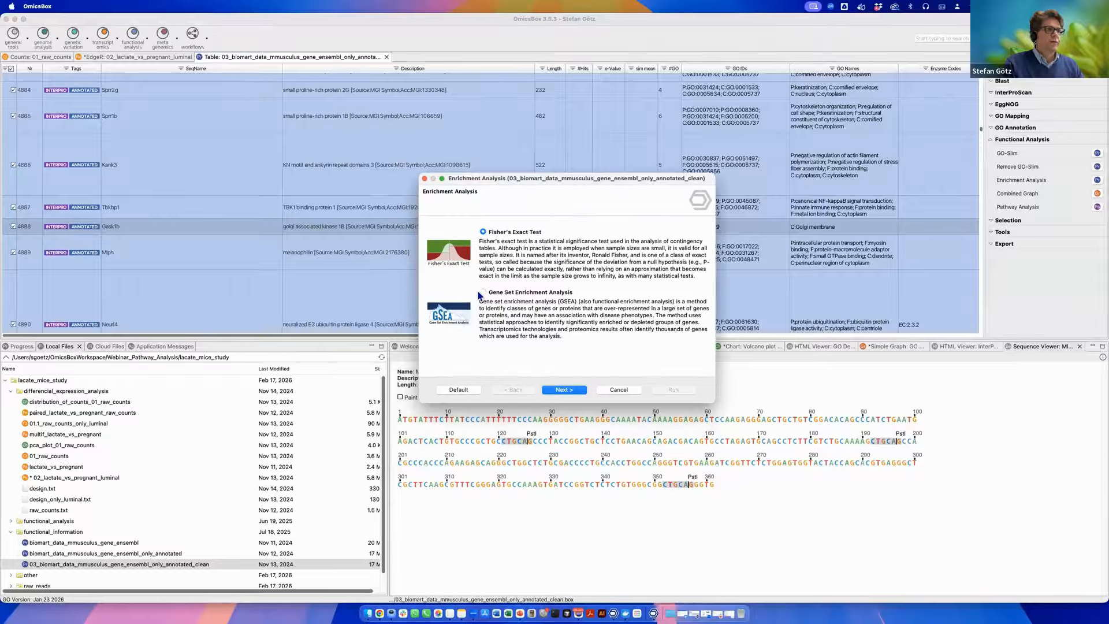
left_click(565, 390)
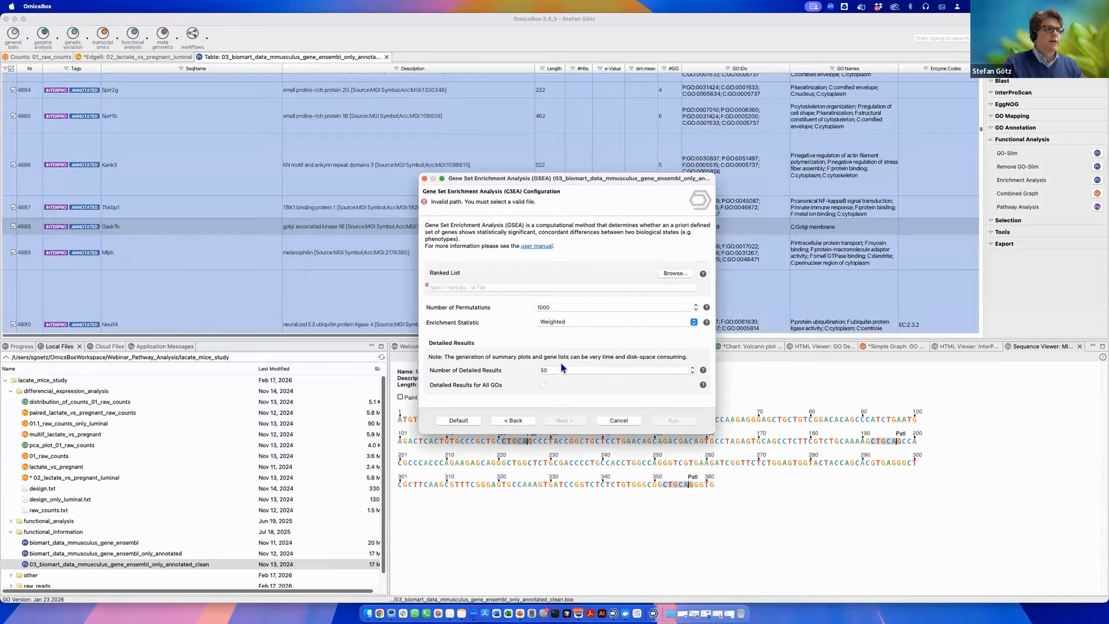
left_click(472, 288)
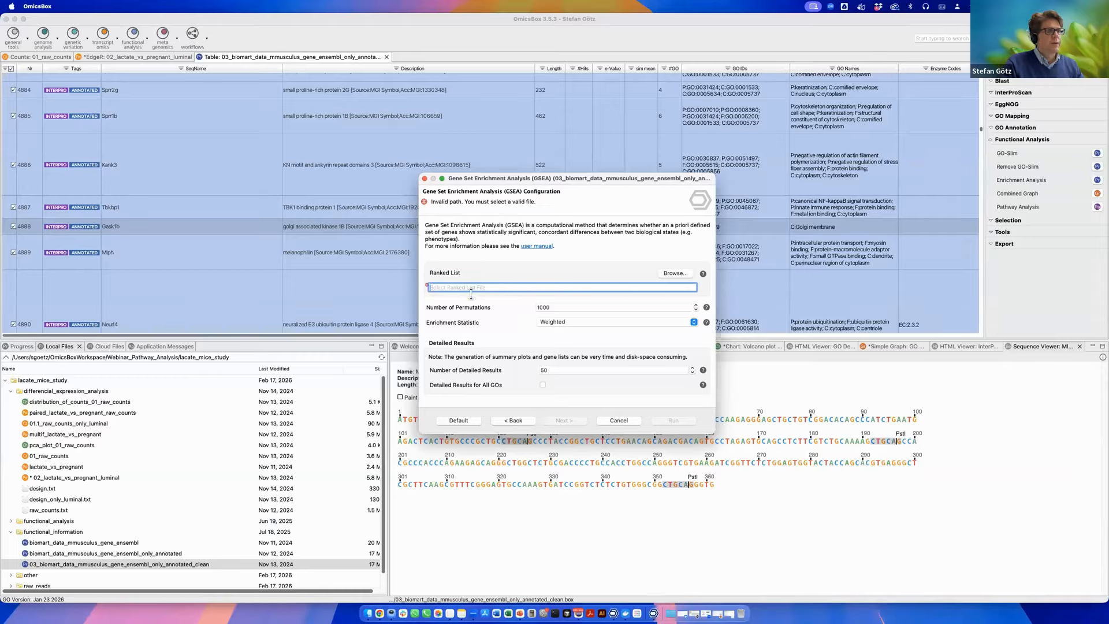
left_click(618, 422)
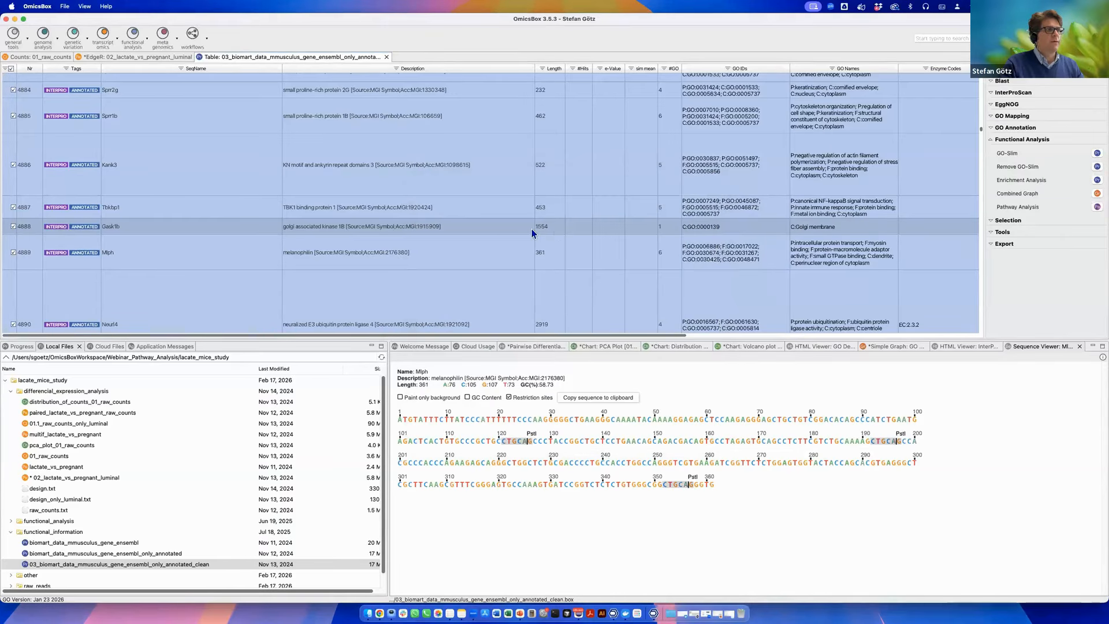
Run Gene Set Enrichment Analysis on the 02_lactate_vs_pregnant_luminal EdgeR results with the 03_biomart…annotated_clean.box reference annotation.
left_click(151, 57)
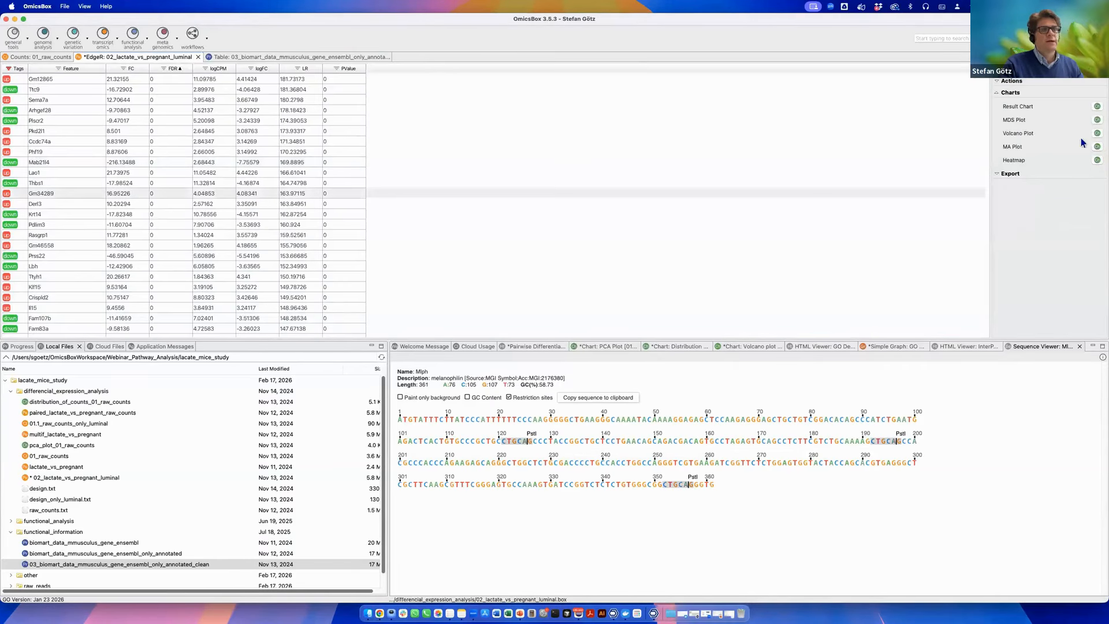
left_click(996, 92)
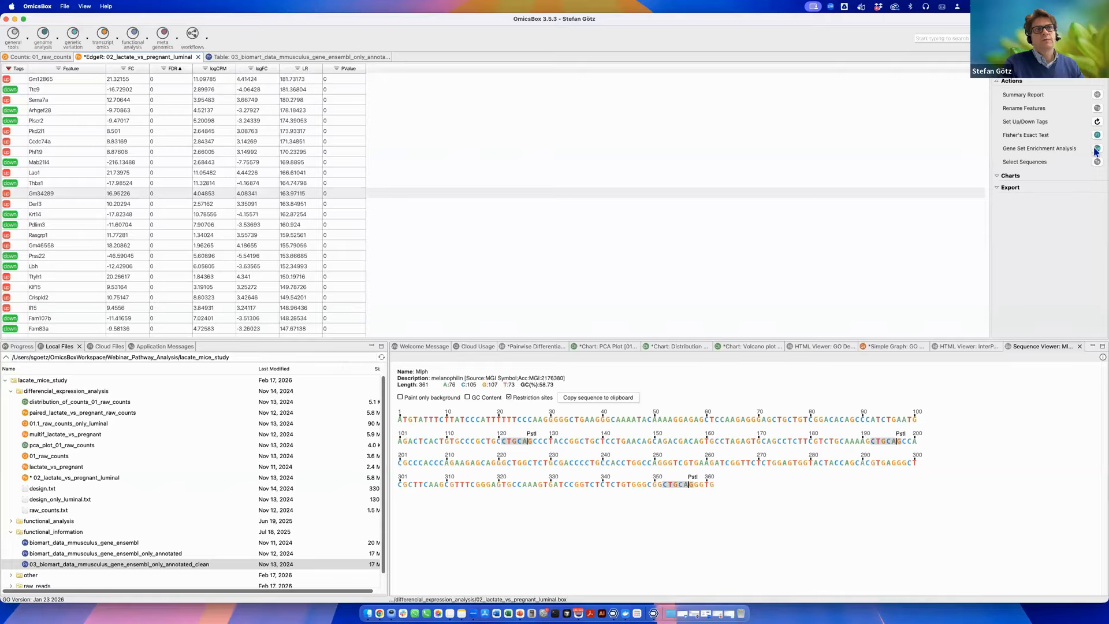
left_click(1097, 149)
left_click_drag(460, 295, 726, 293)
left_click(669, 295)
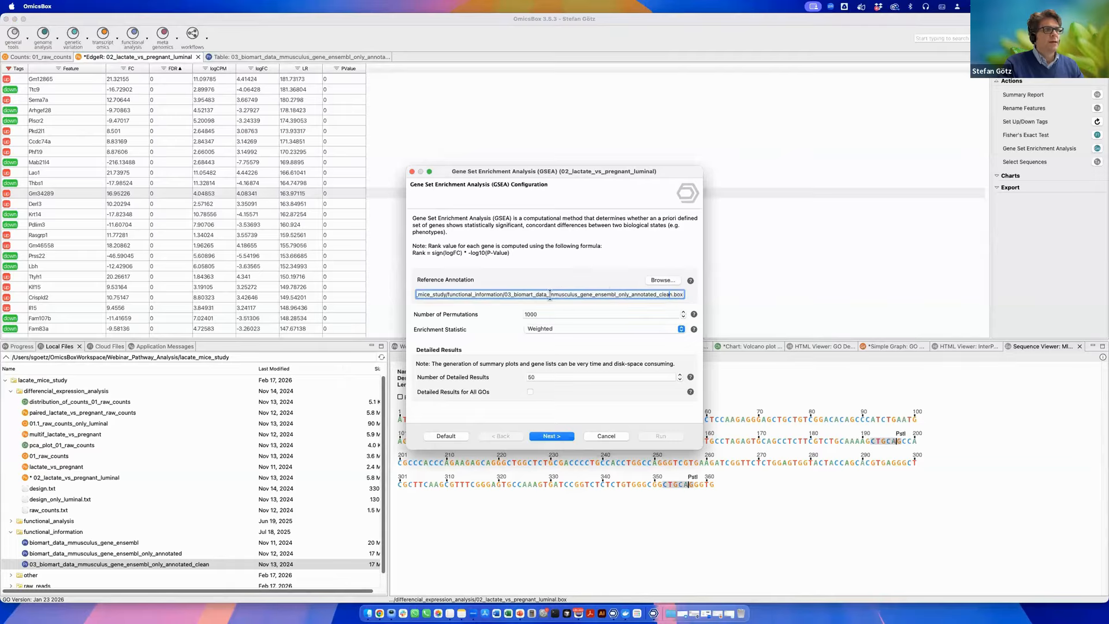
mouse_move(516, 294)
left_mouse_down()
mouse_move(684, 295)
mouse_move(586, 293)
left_mouse_up()
left_click_drag(578, 293, 673, 296)
left_click(673, 296)
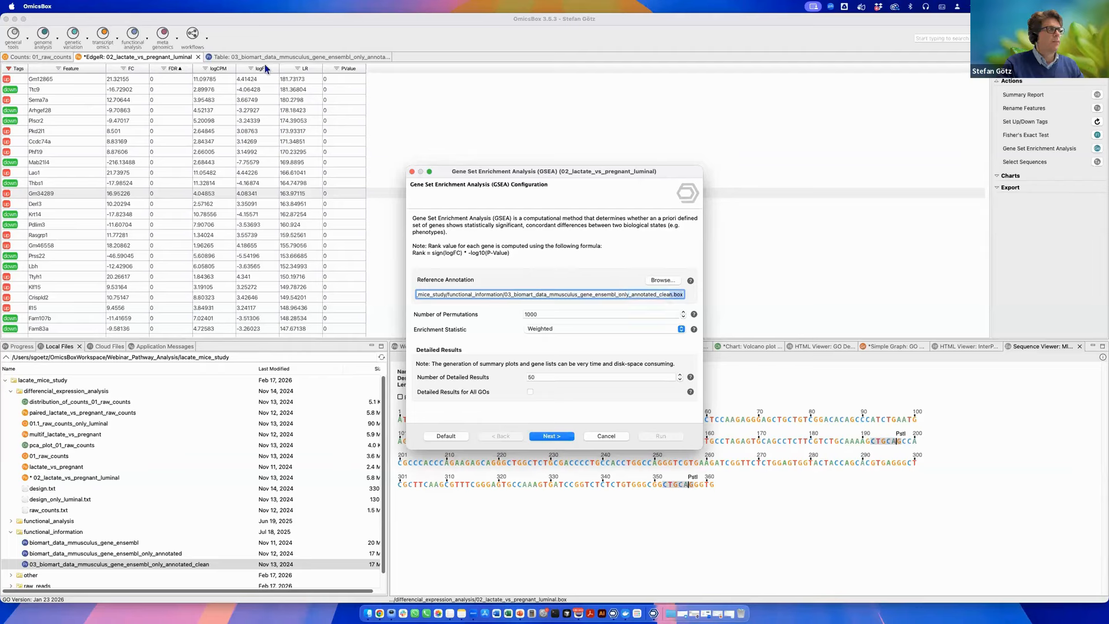
left_click(554, 436)
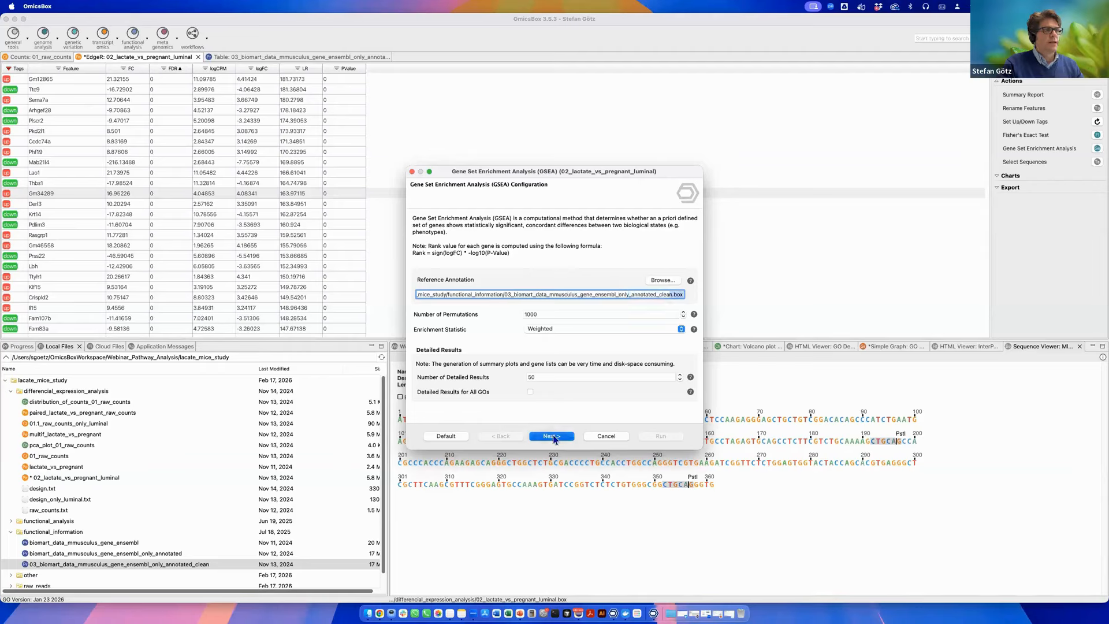
left_click(661, 437)
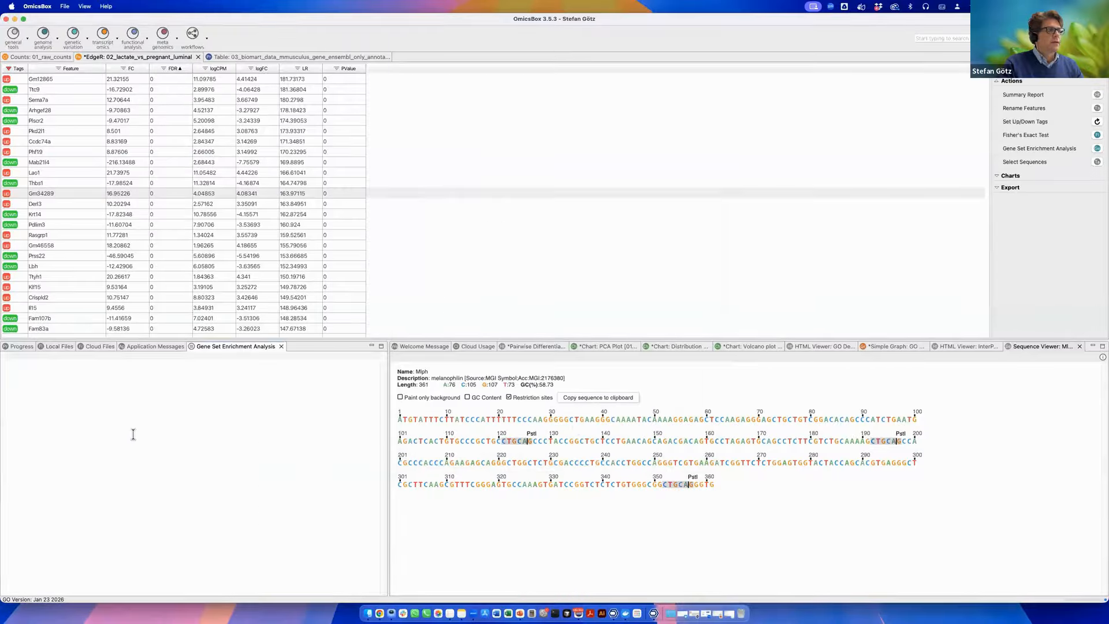
Check the running enrichment analysis's log, progress and application messages.
left_click_drag(76, 365, 251, 454)
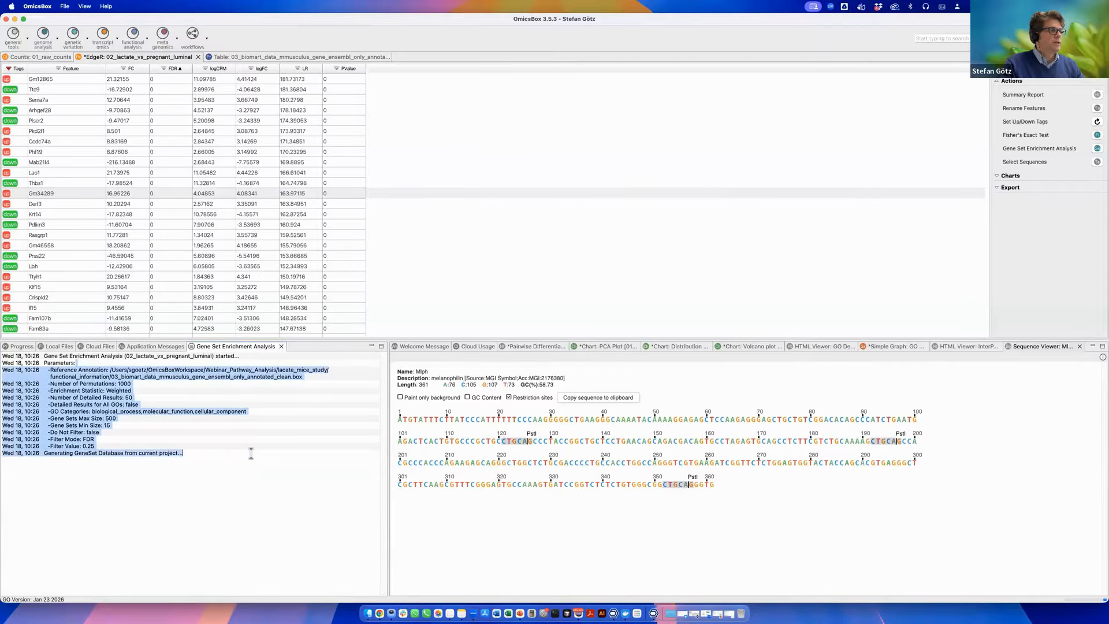
left_click_drag(48, 391, 234, 453)
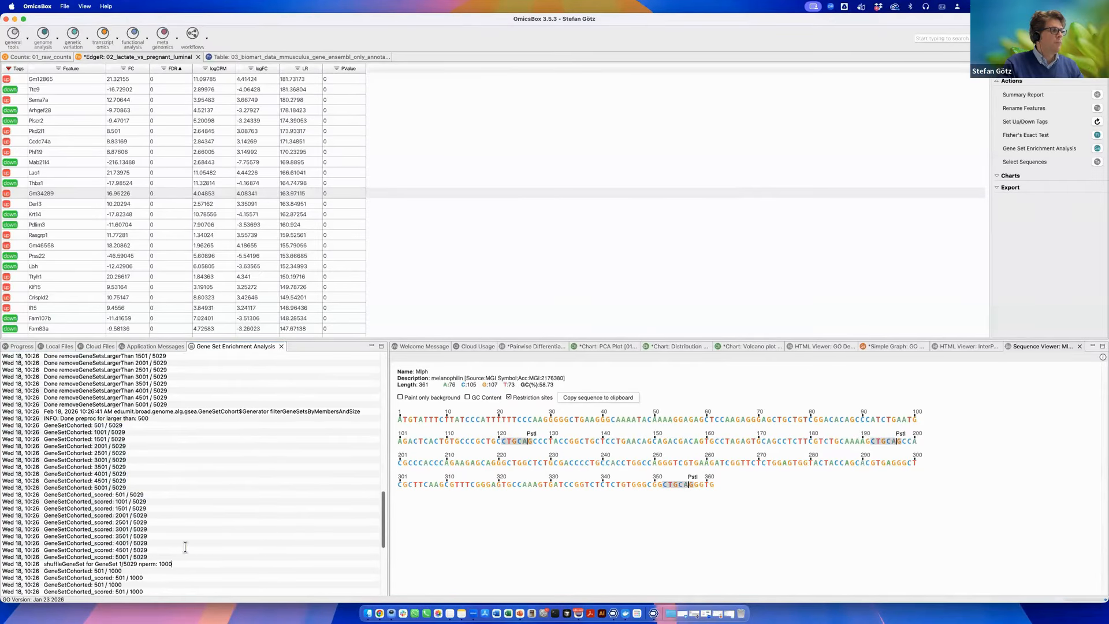
left_click(23, 347)
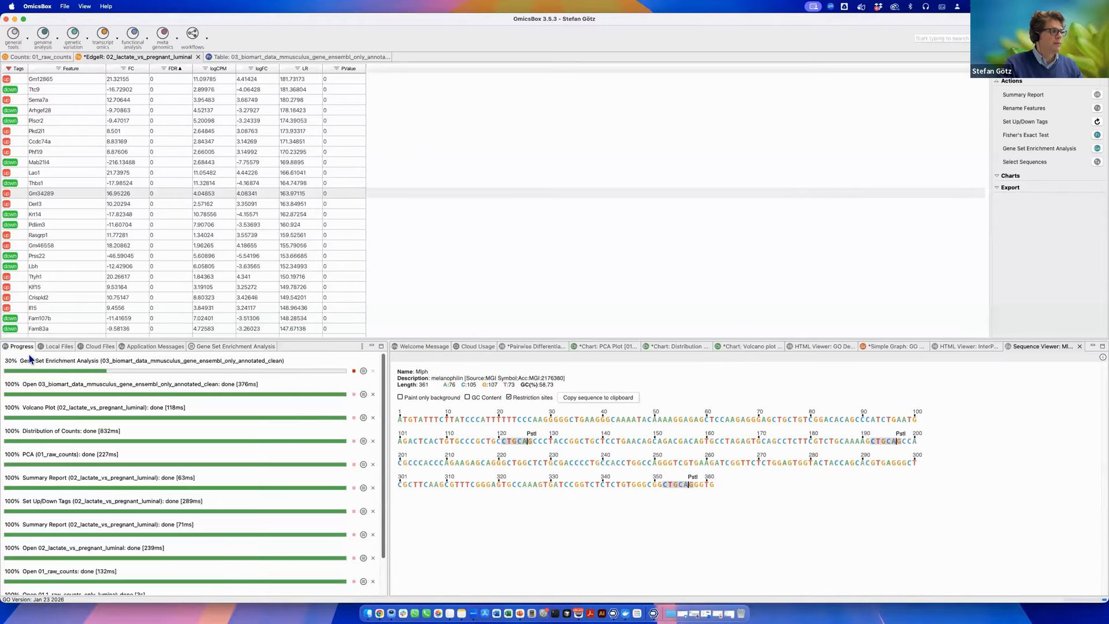
left_click(364, 371)
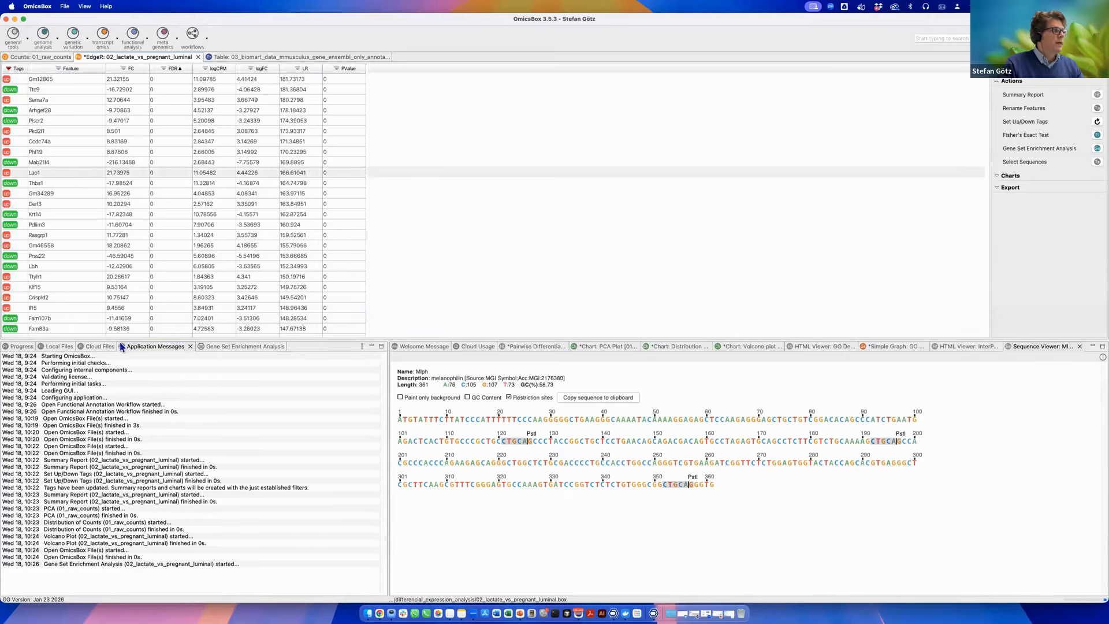
left_click(100, 346)
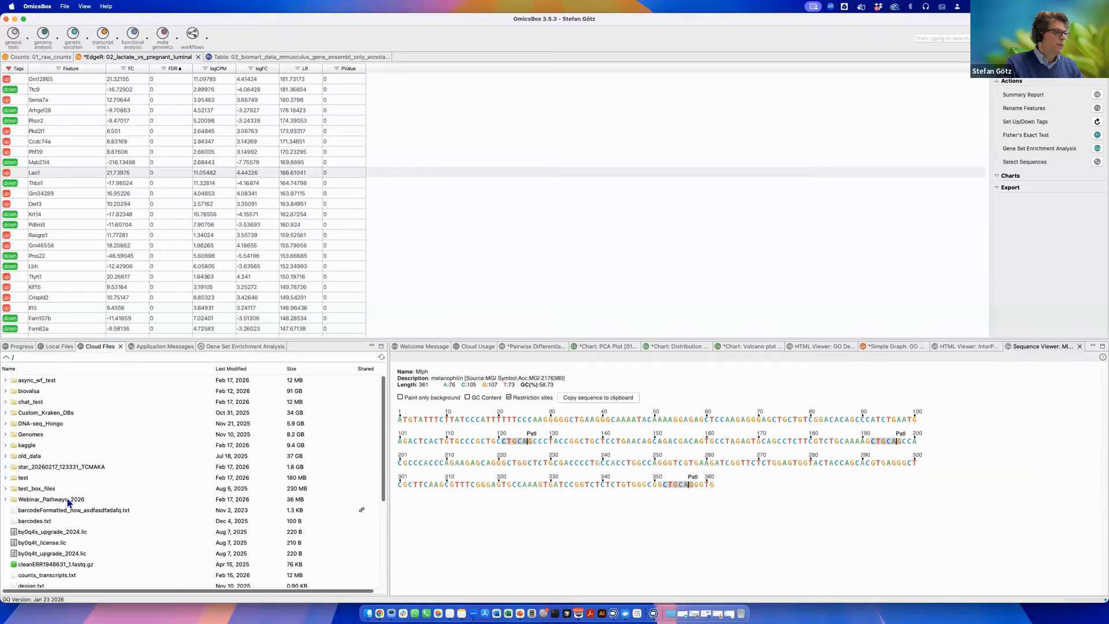
left_click(30, 349)
left_click(58, 346)
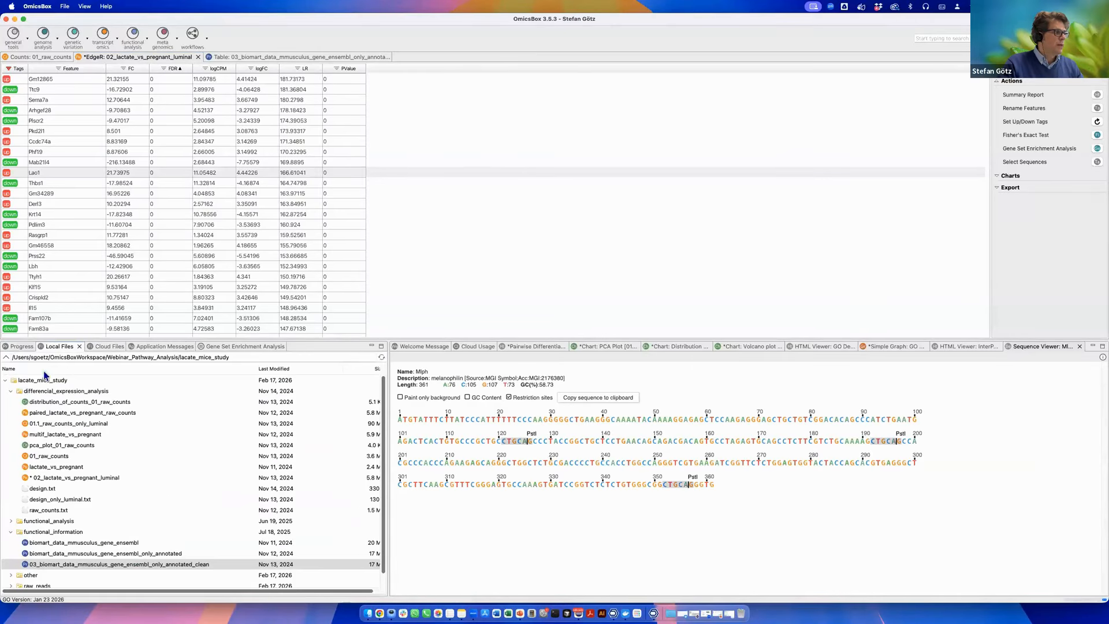
Open the precomputed 04_GSEA_lact_vs_pregnant_luminal result from the functional_analysis folder.
left_click(10, 392)
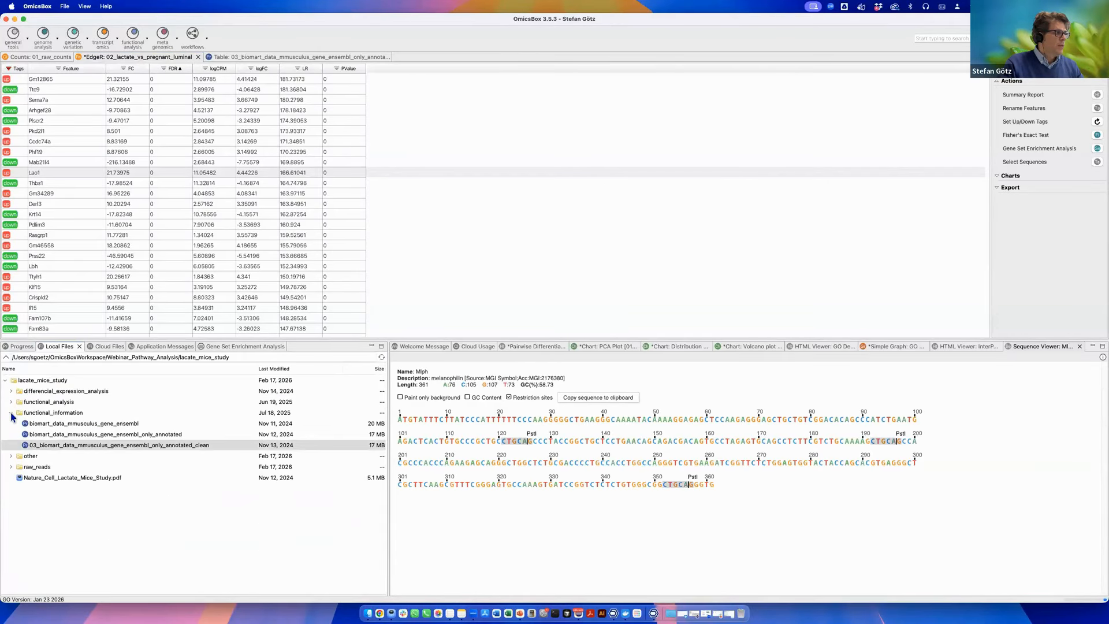
left_click(11, 414)
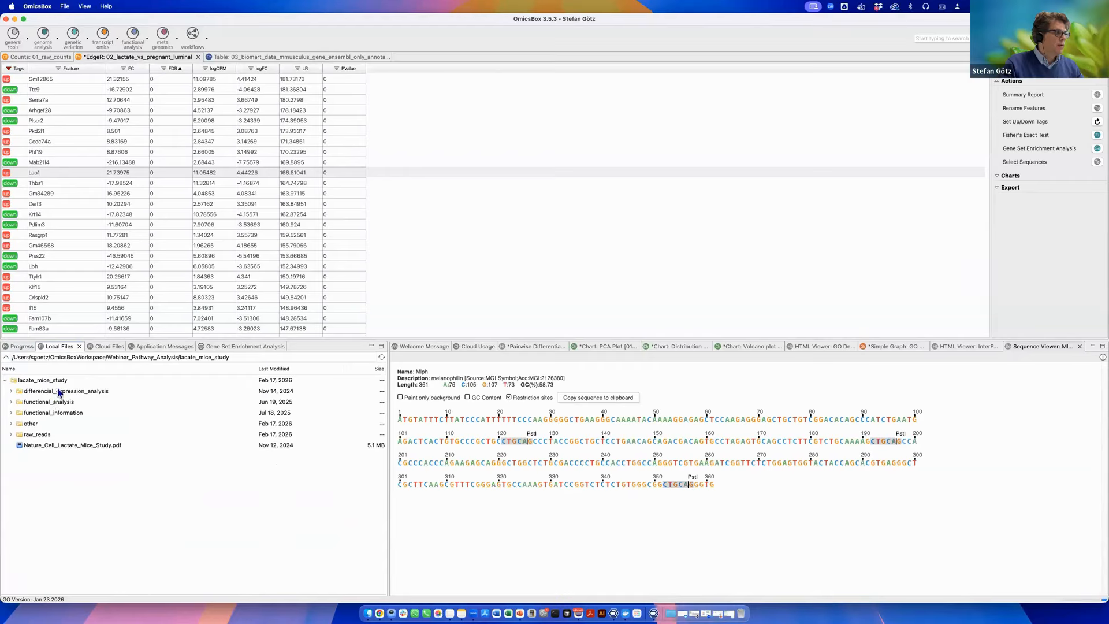
left_click(59, 392)
left_click(10, 403)
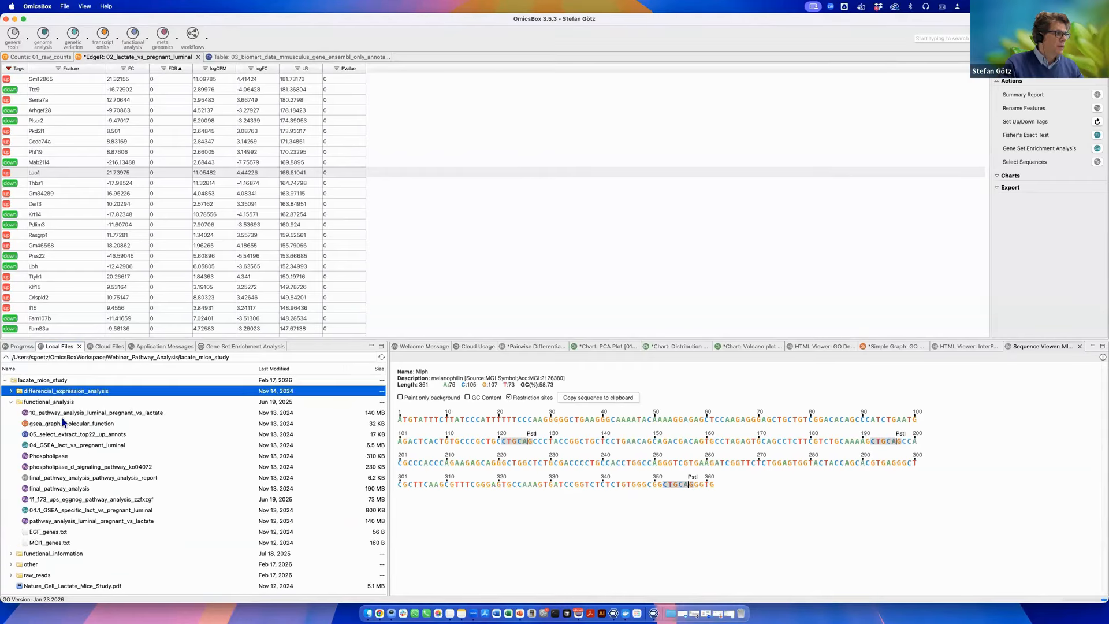
left_click(74, 412)
left_click(71, 424)
left_click(70, 435)
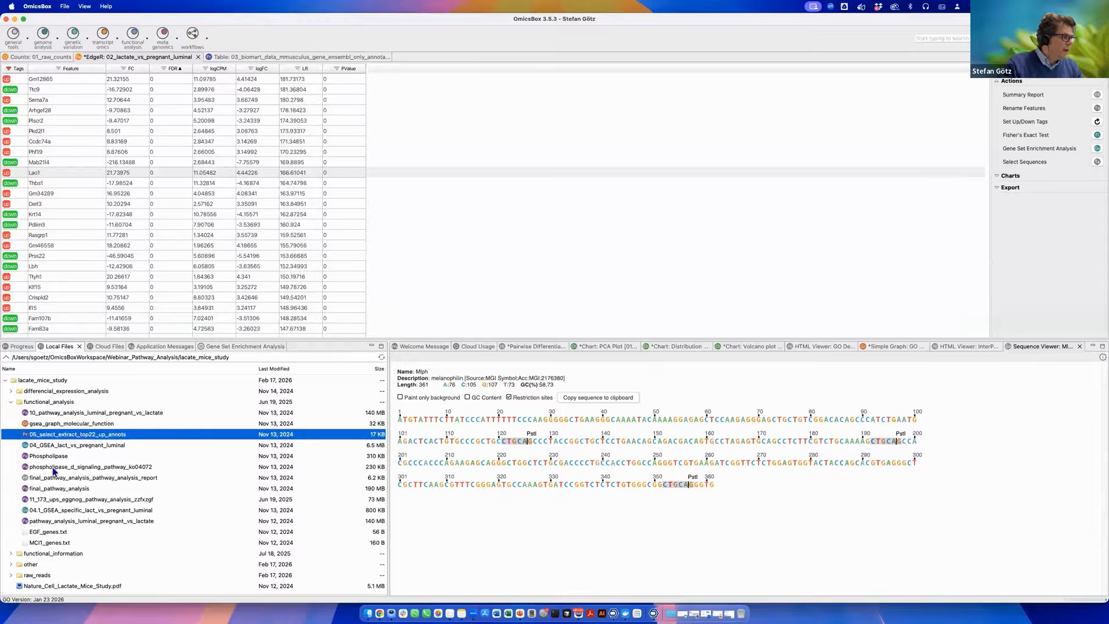
left_click(61, 445)
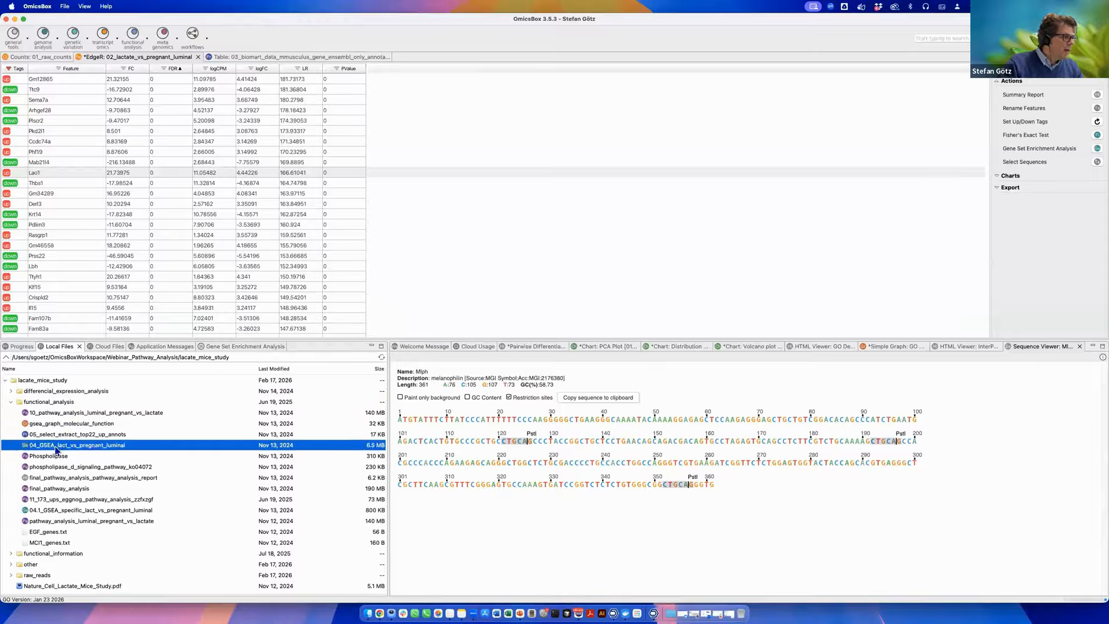
double_click(107, 446)
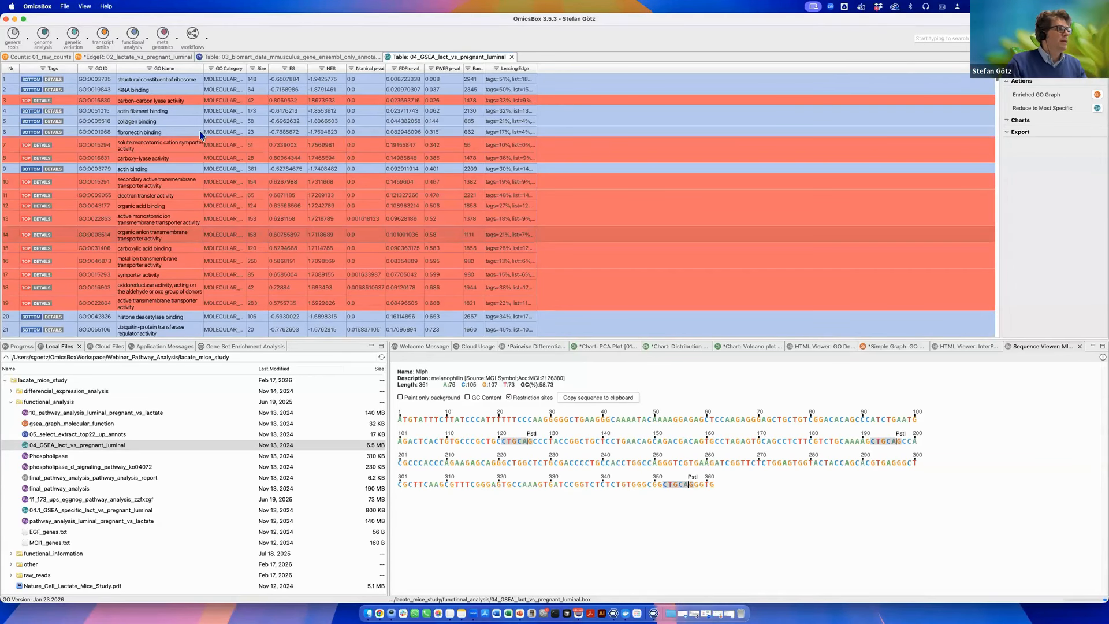
Show the details of GO:0003735 structural constituent of ribosome, with its enrichment plot and core enrichment table.
left_click(96, 91)
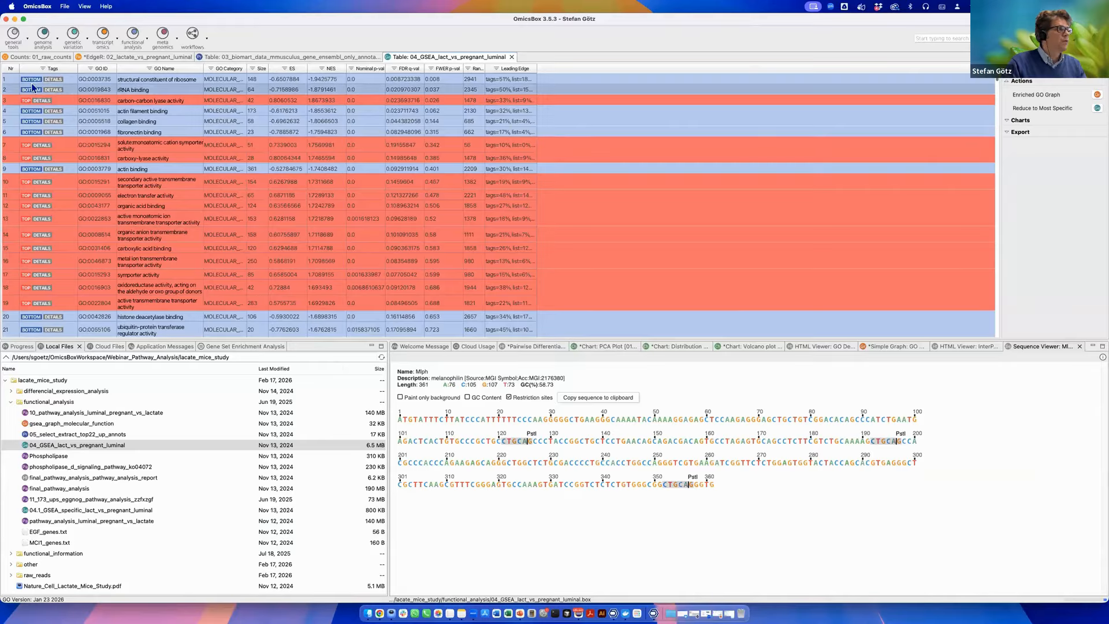
right_click(161, 84)
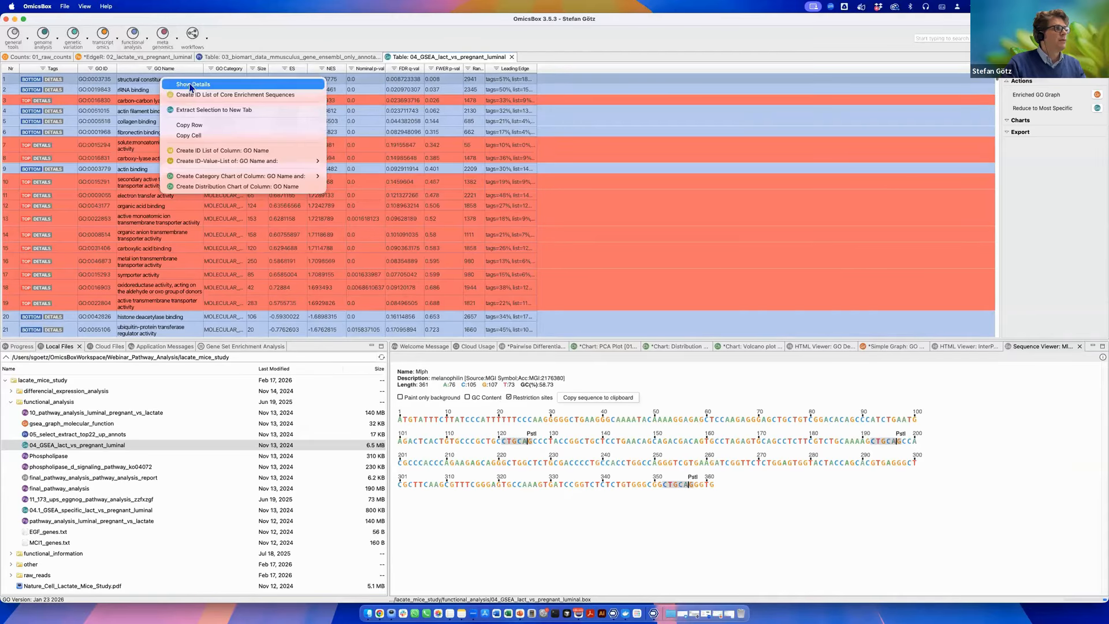
left_click(235, 167)
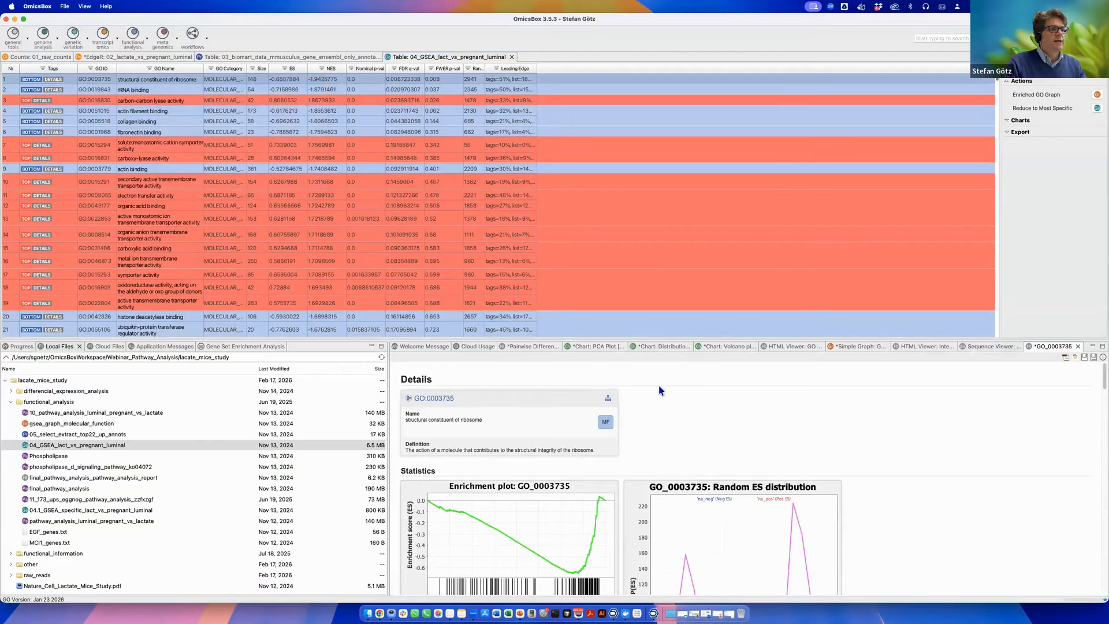
scroll(661, 390, "down", 3)
left_click_drag(669, 338, 639, 202)
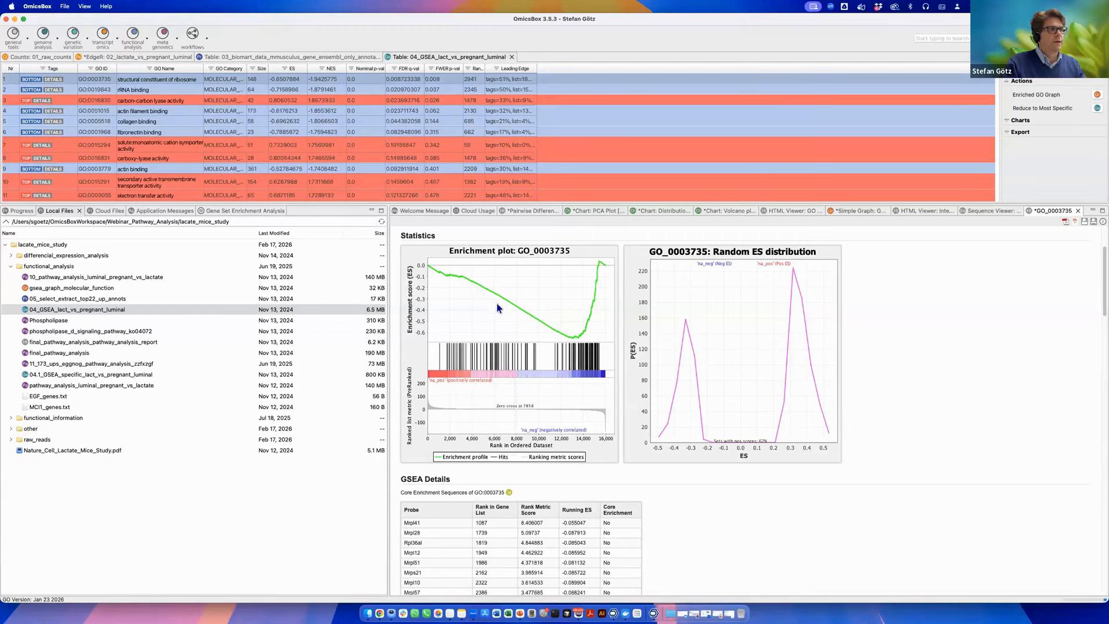
scroll(498, 308, "up", 3)
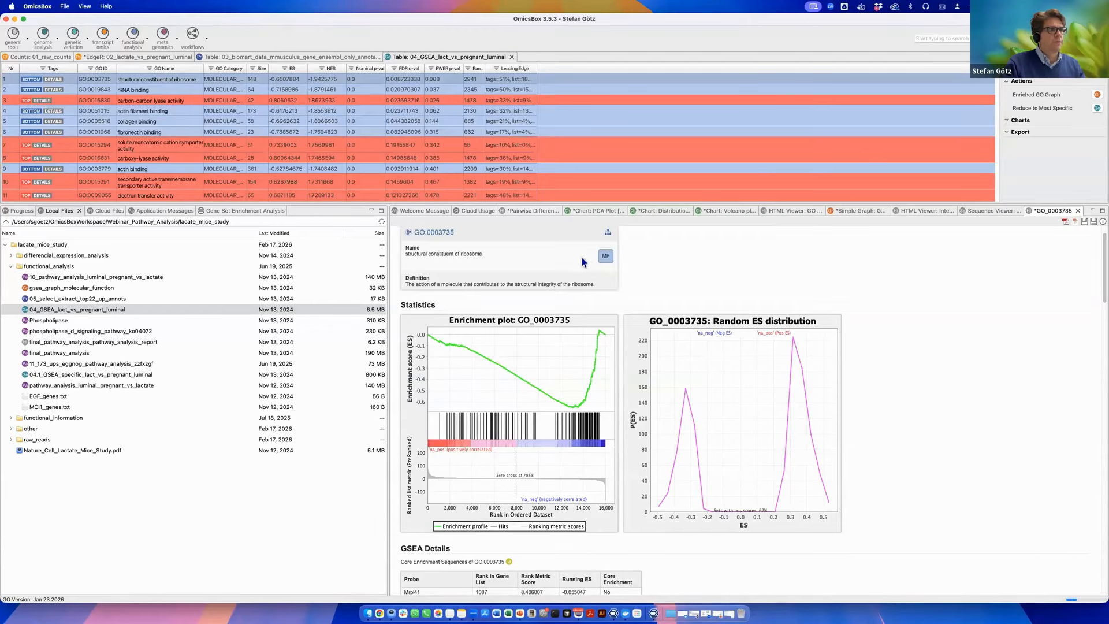
Open the GO graph for GO:0003735 and zoom in on its nodes.
left_click(609, 237)
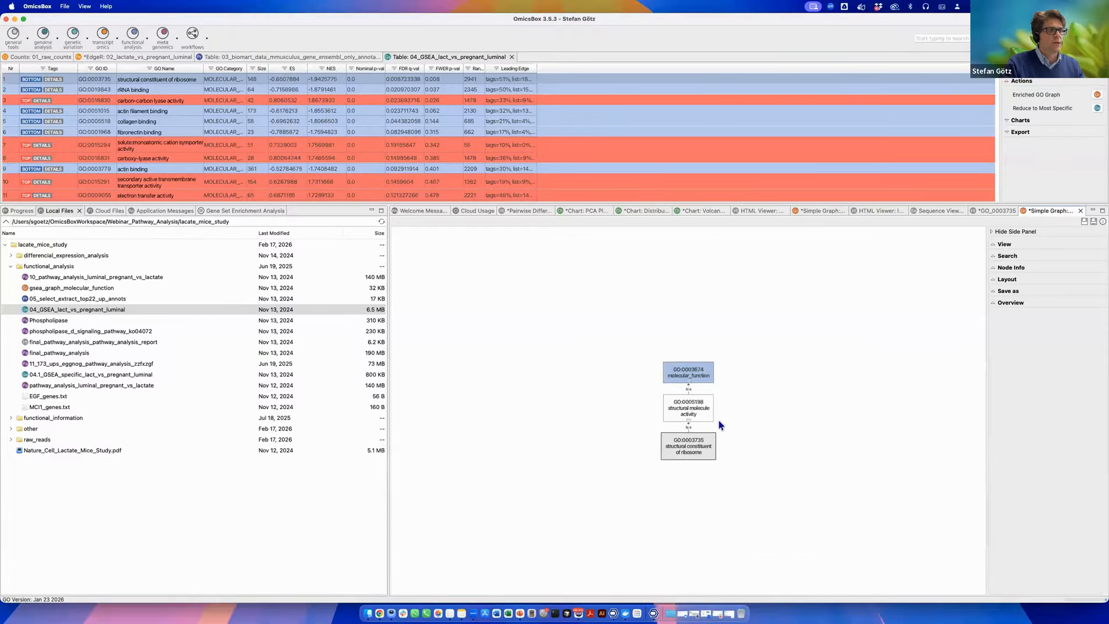
scroll(721, 389, "up", 5)
scroll(698, 389, "down", 5)
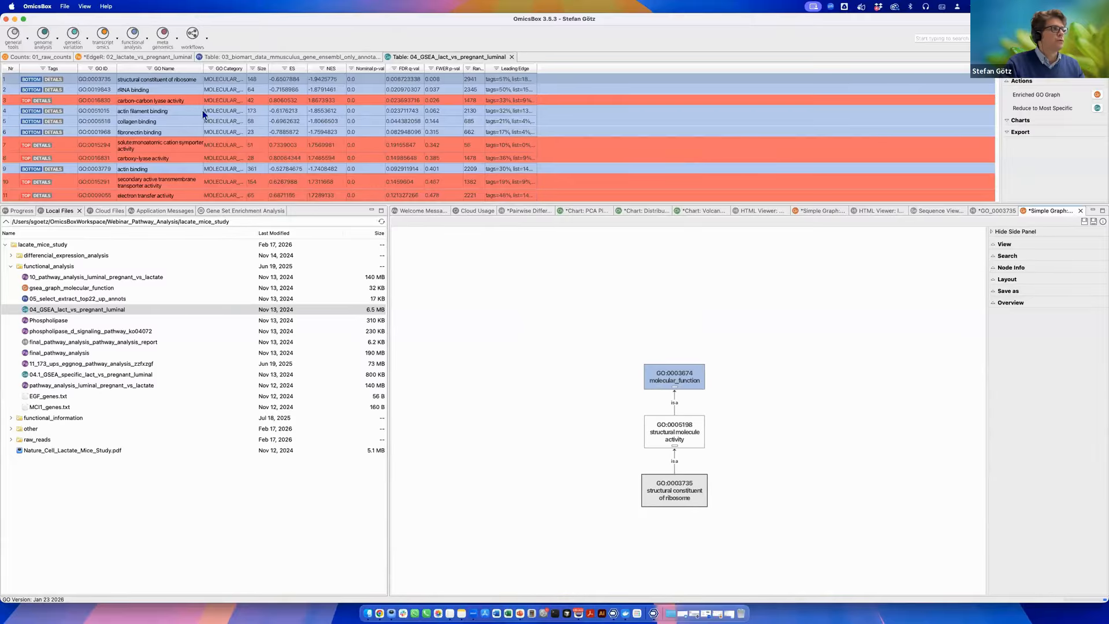
Generate an enriched GO graph titled GSEA Graph from the TOP Molecular Function terms of the GSEA result.
left_click(181, 90)
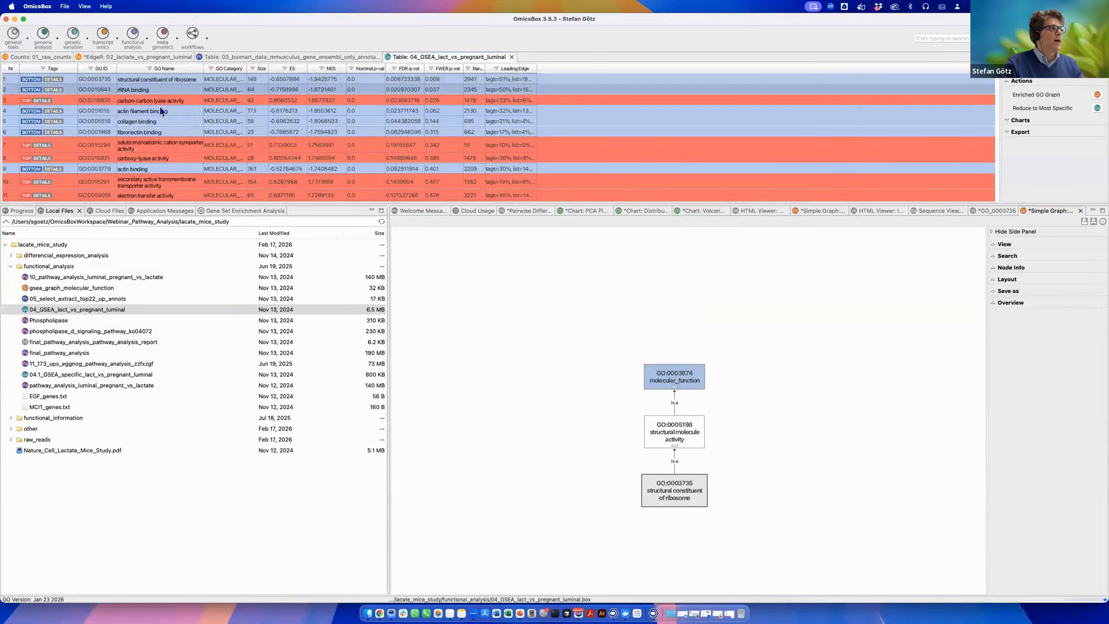
scroll(162, 115, "down", 3)
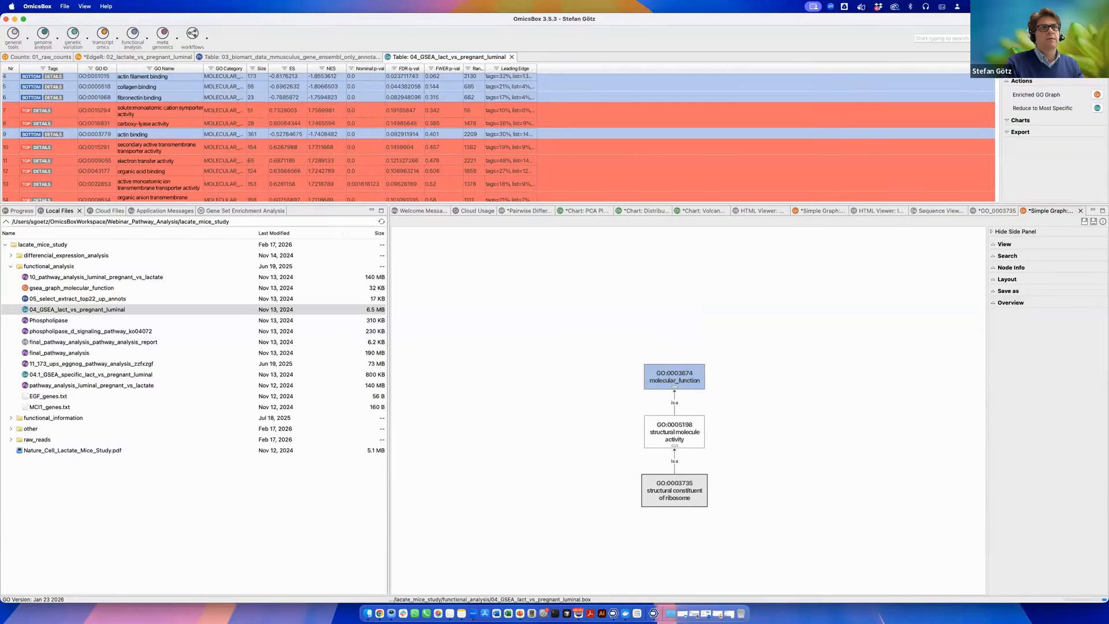
left_click(1095, 96)
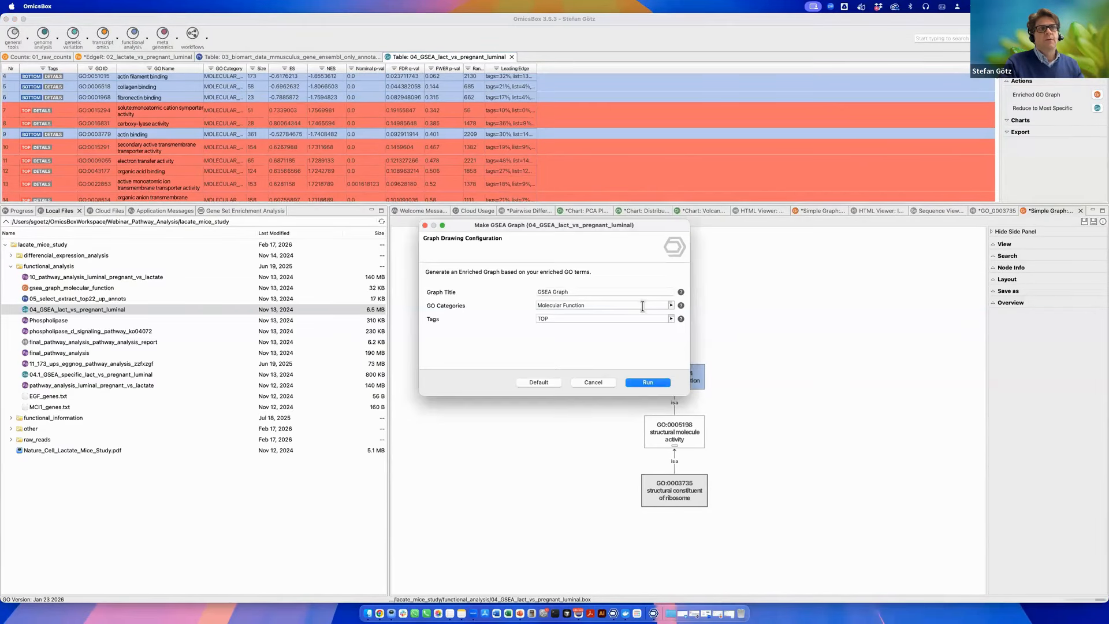
left_click(651, 383)
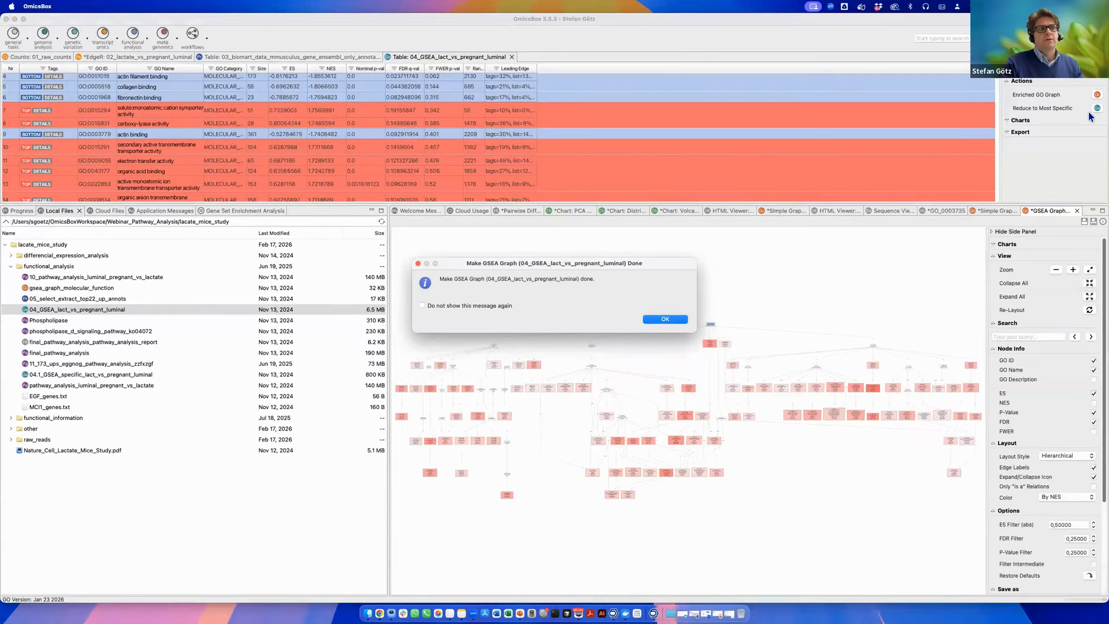
left_click(658, 319)
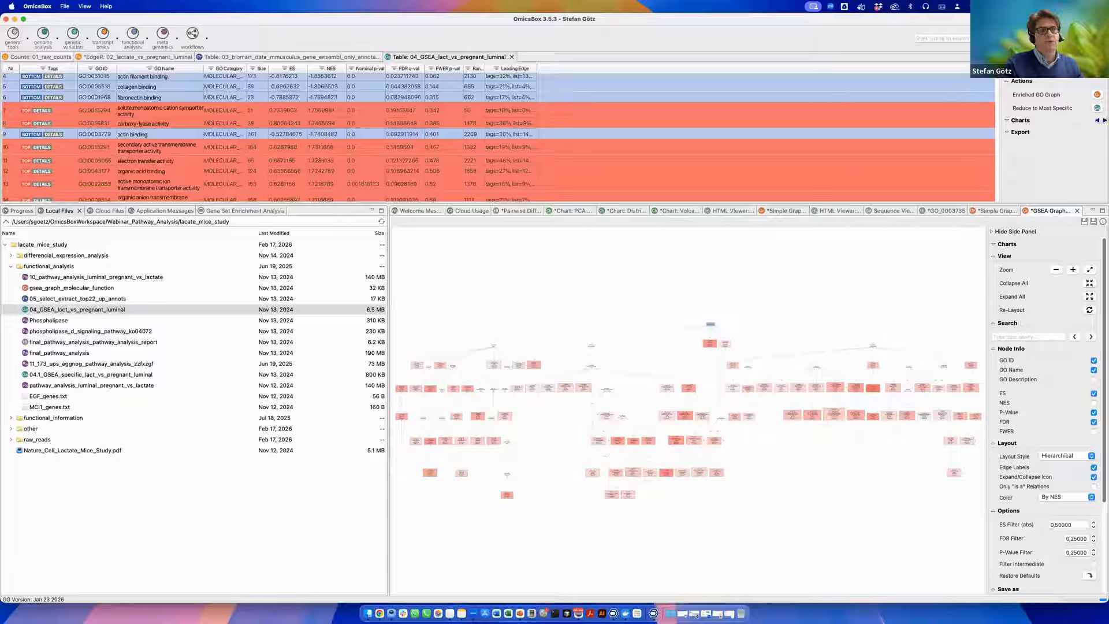
Reduce the GSEA results to the most specific terms using an FDR filter value of 0.05.
left_click(1096, 109)
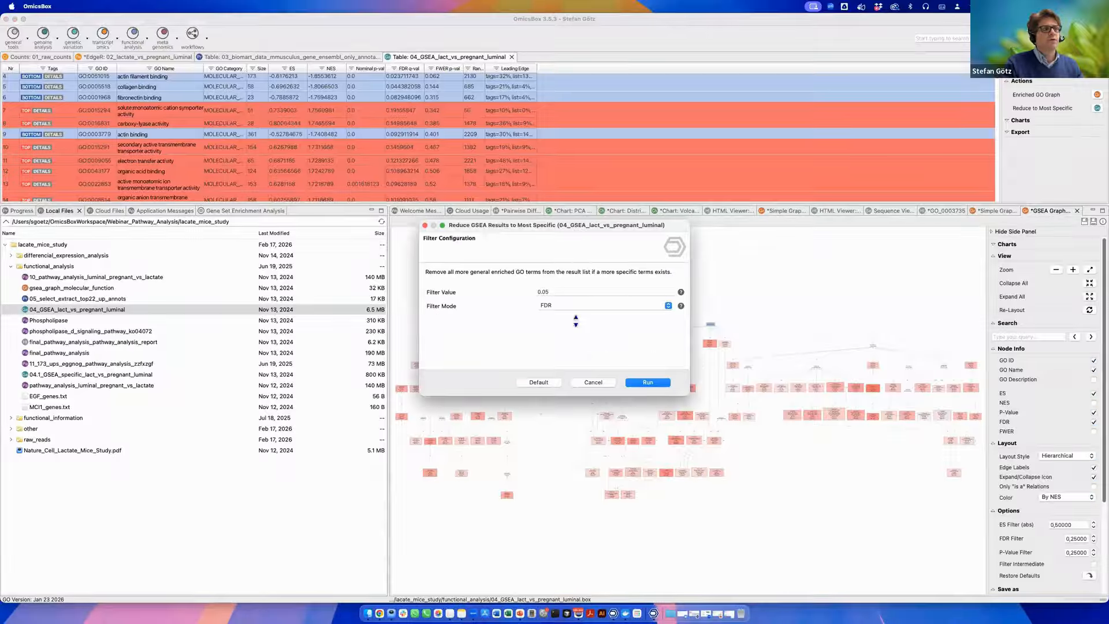
left_click(573, 306)
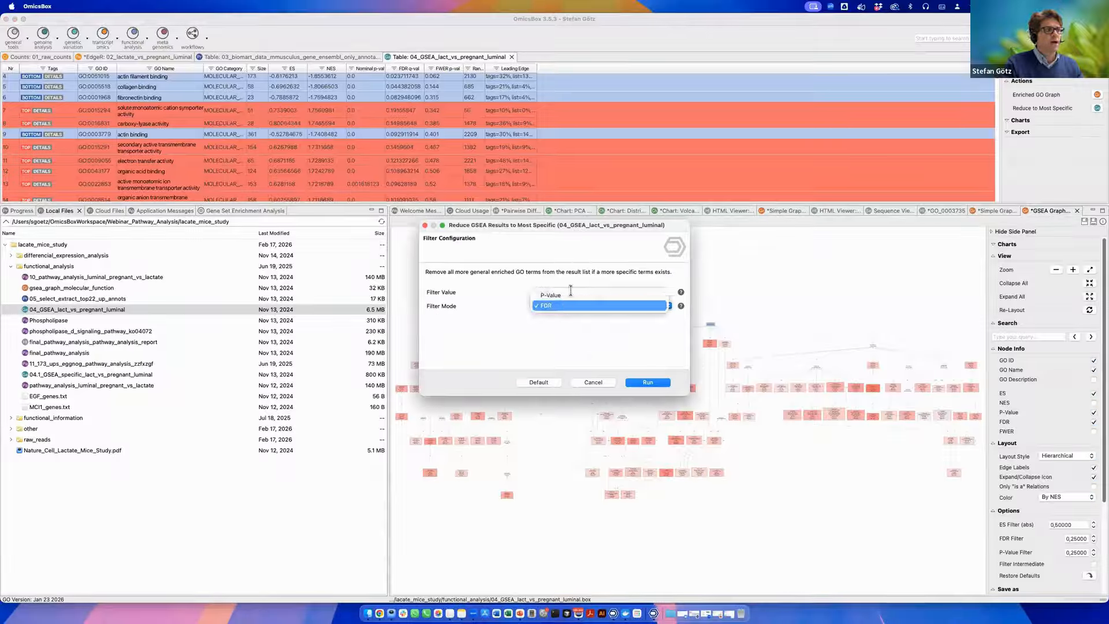
left_click(572, 306)
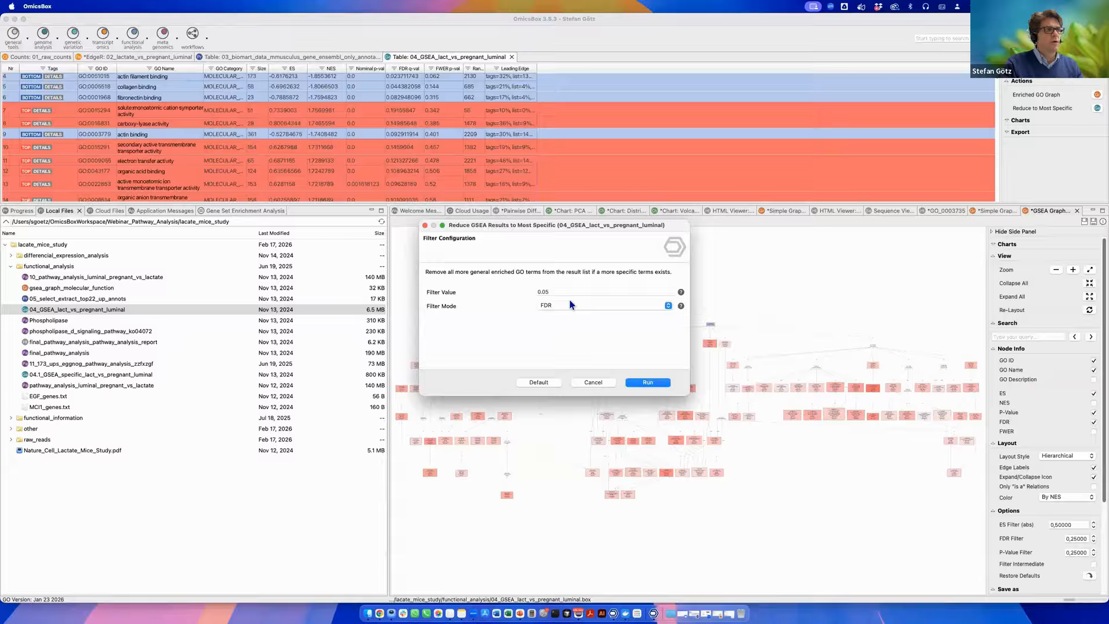
left_click(648, 381)
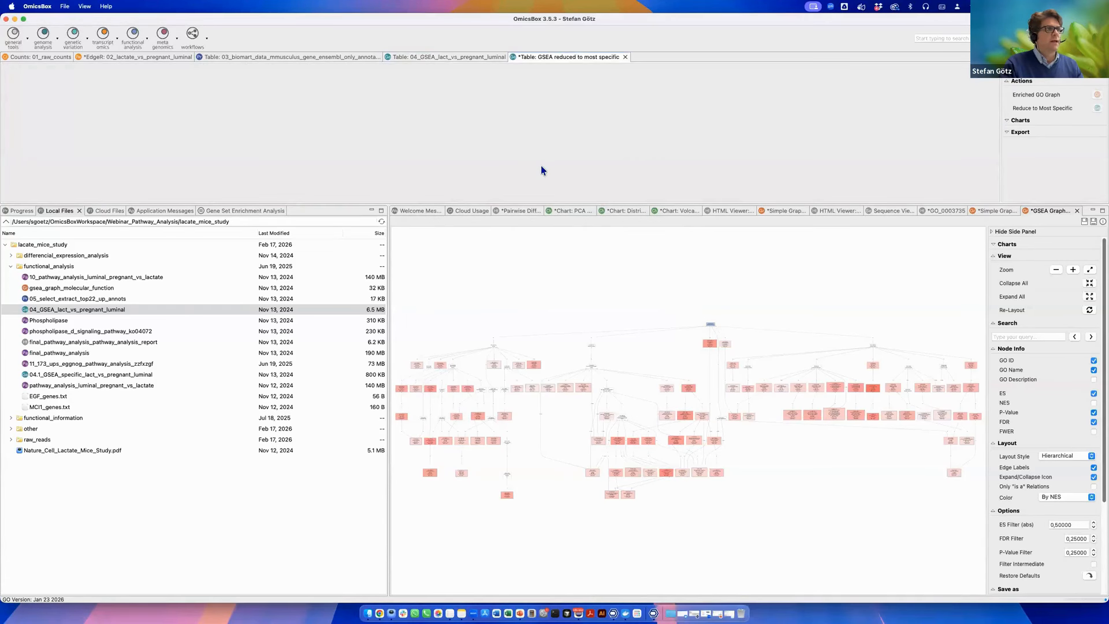
left_click(652, 319)
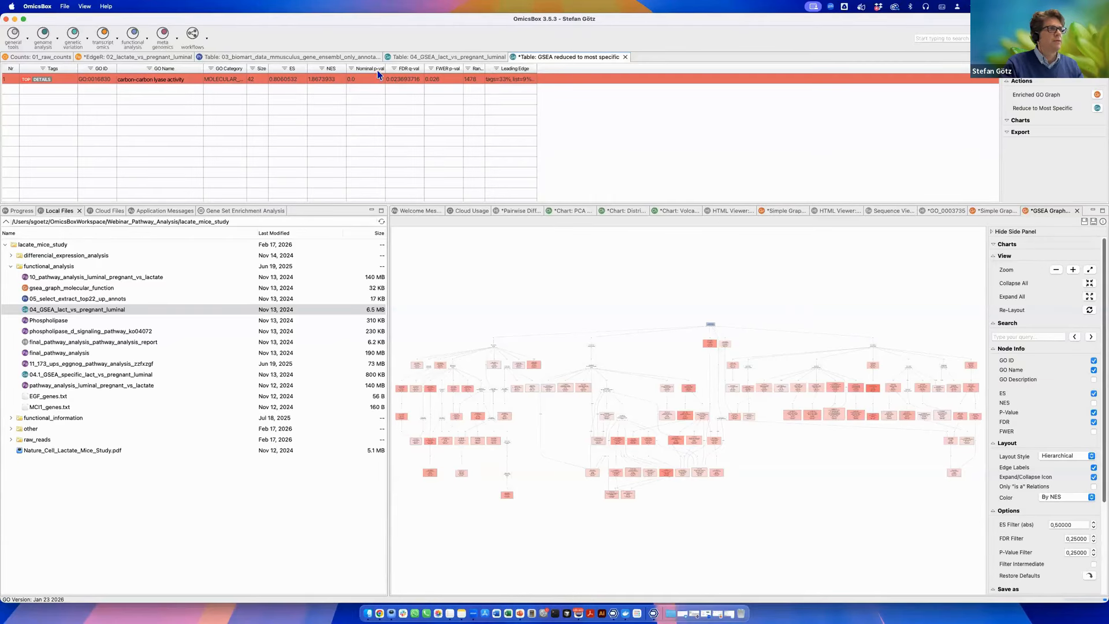
Try to create a bubble plot of TOP Biological Process terms from the 04_GSEA_lact_vs_pregnant_luminal table.
left_click(418, 57)
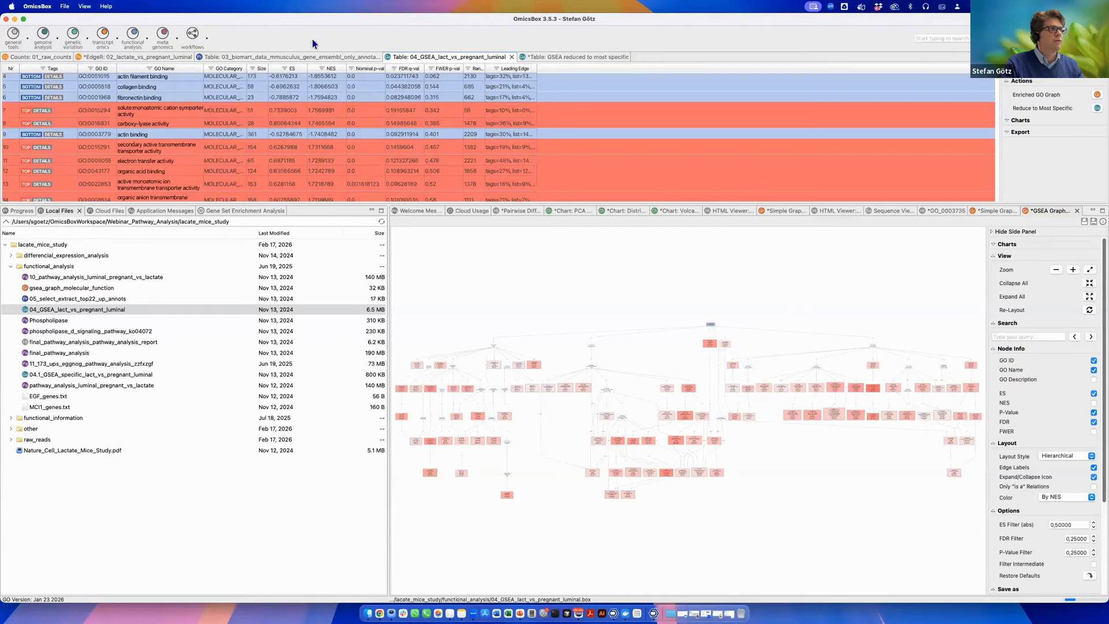
left_click(1009, 121)
left_click(1096, 122)
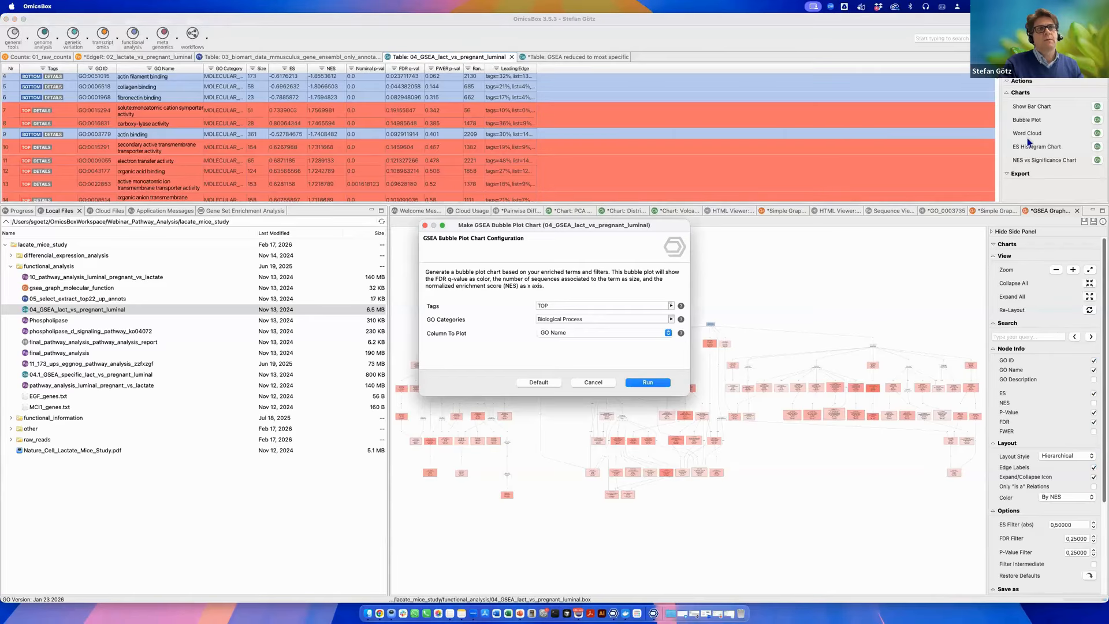
left_click(653, 382)
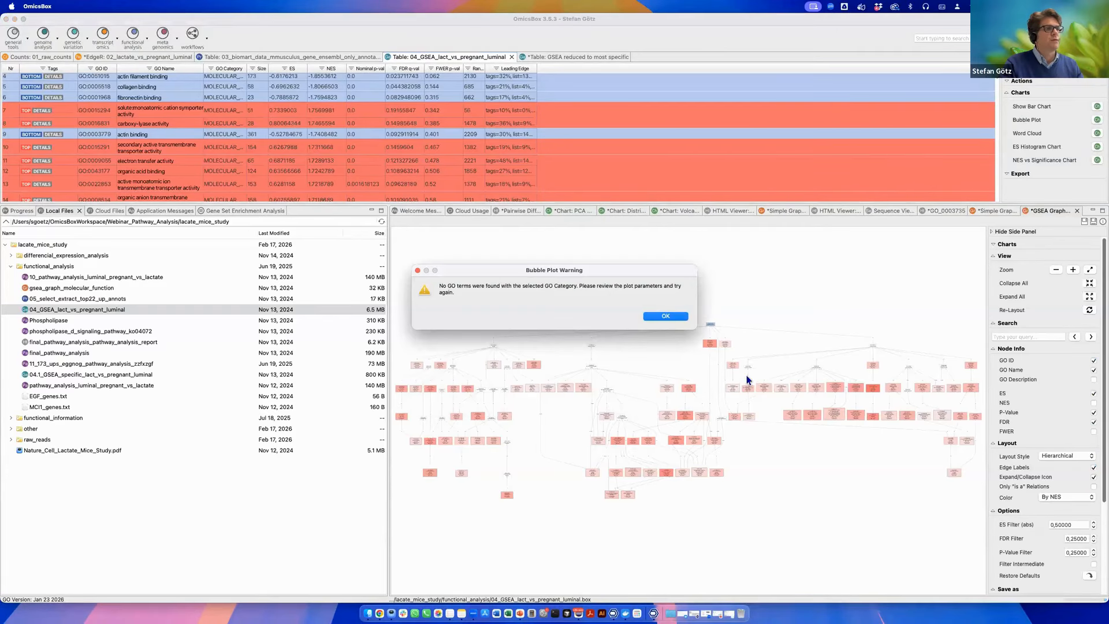
left_click(667, 317)
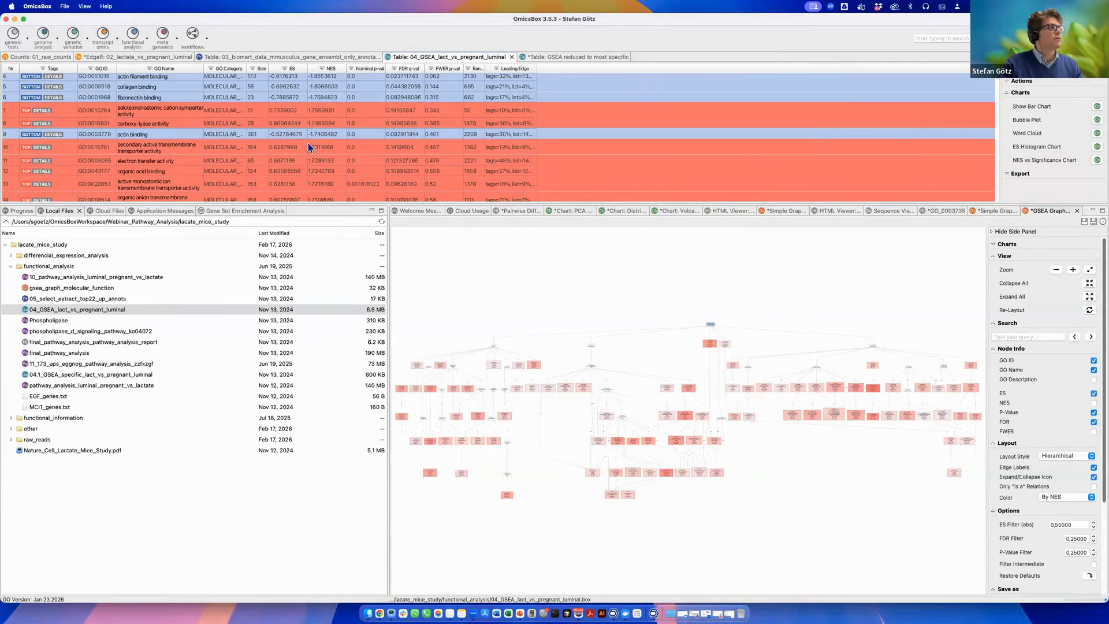
Create a GSEA bar chart of the TOP Molecular Function terms plotted by GO Name.
left_click(1096, 109)
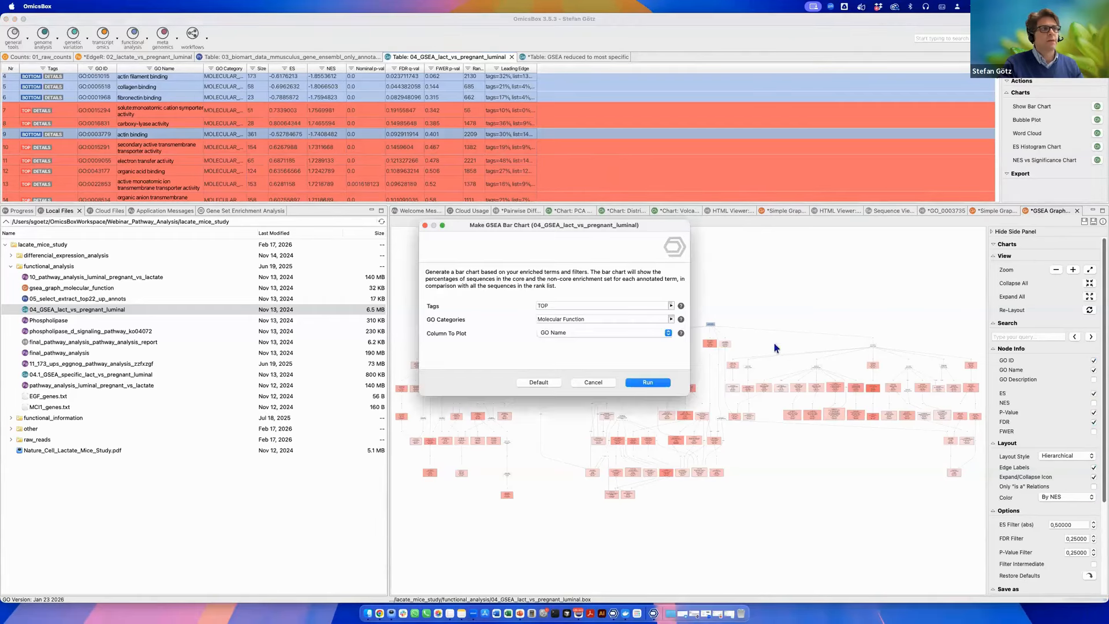
left_click(648, 384)
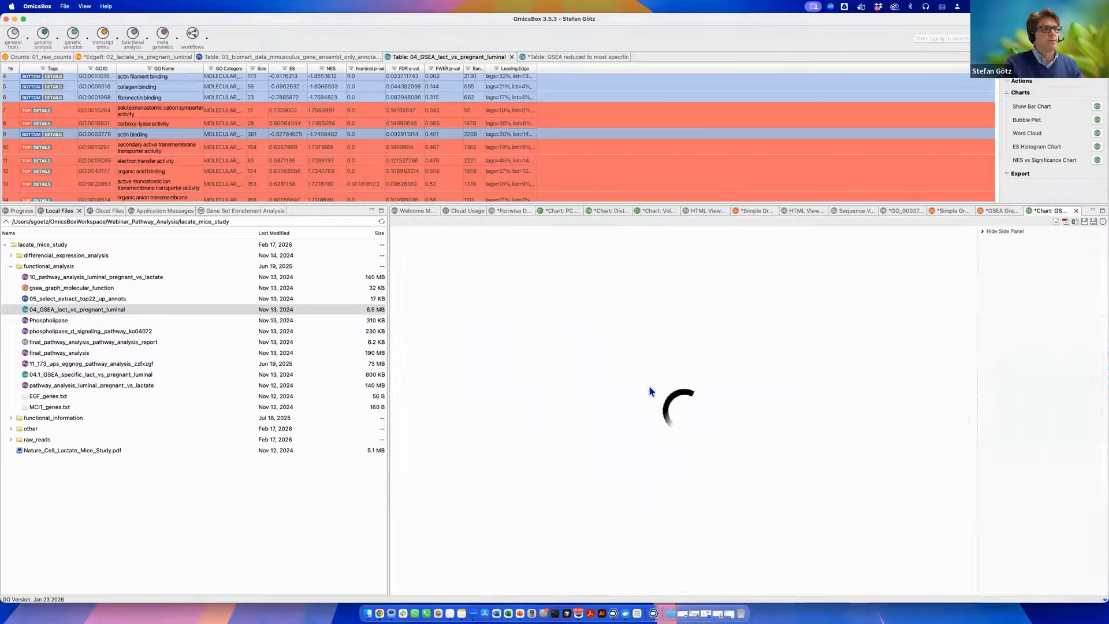
left_click(664, 320)
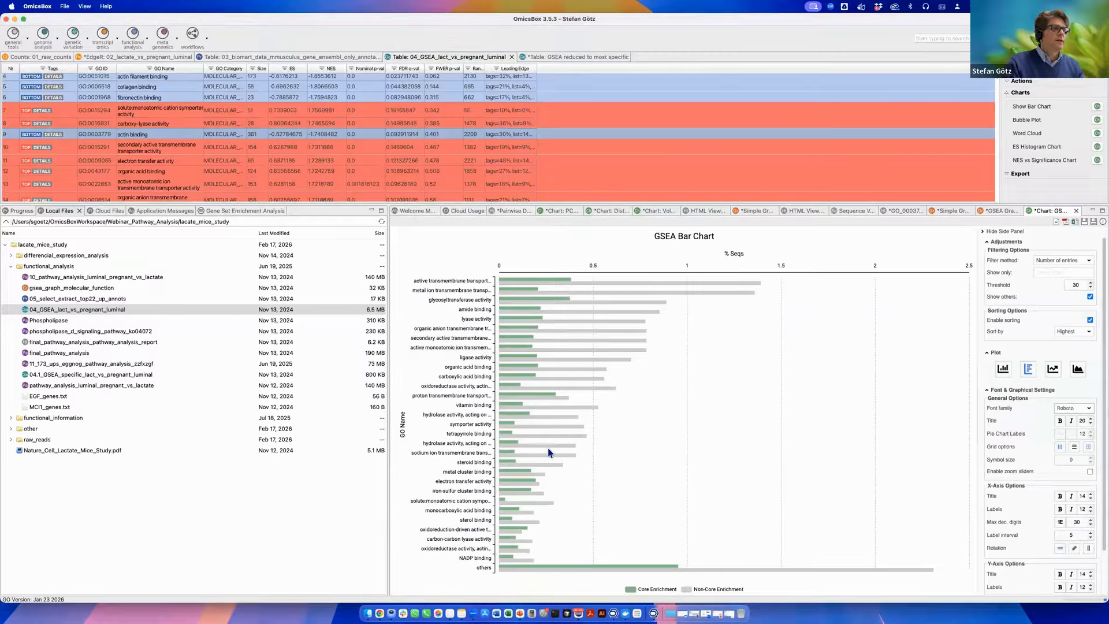
left_click(113, 553)
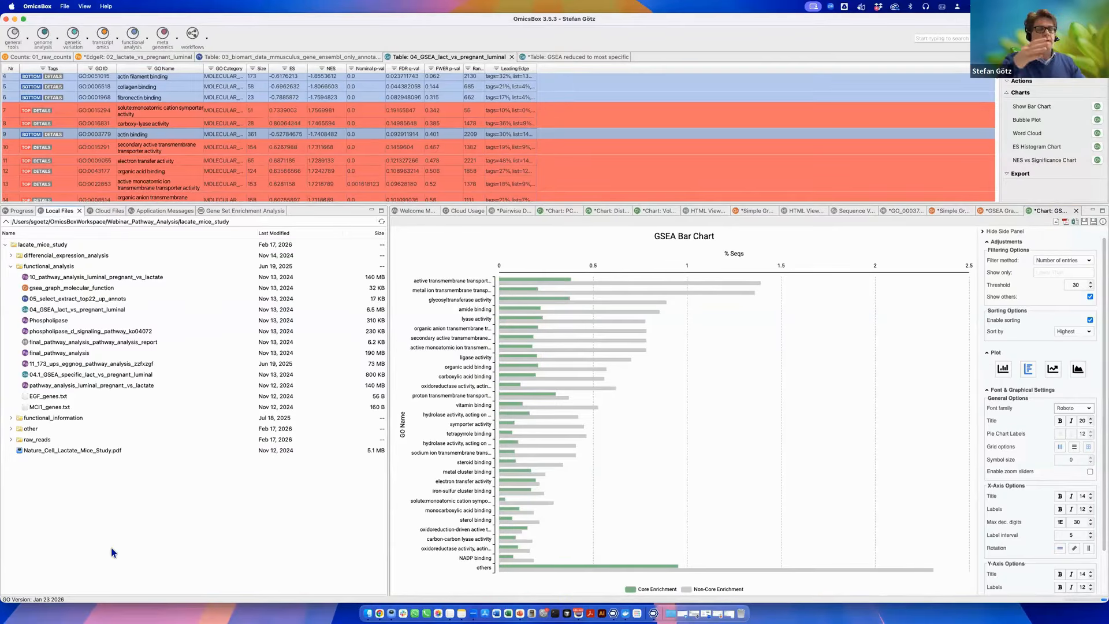
left_click(241, 150)
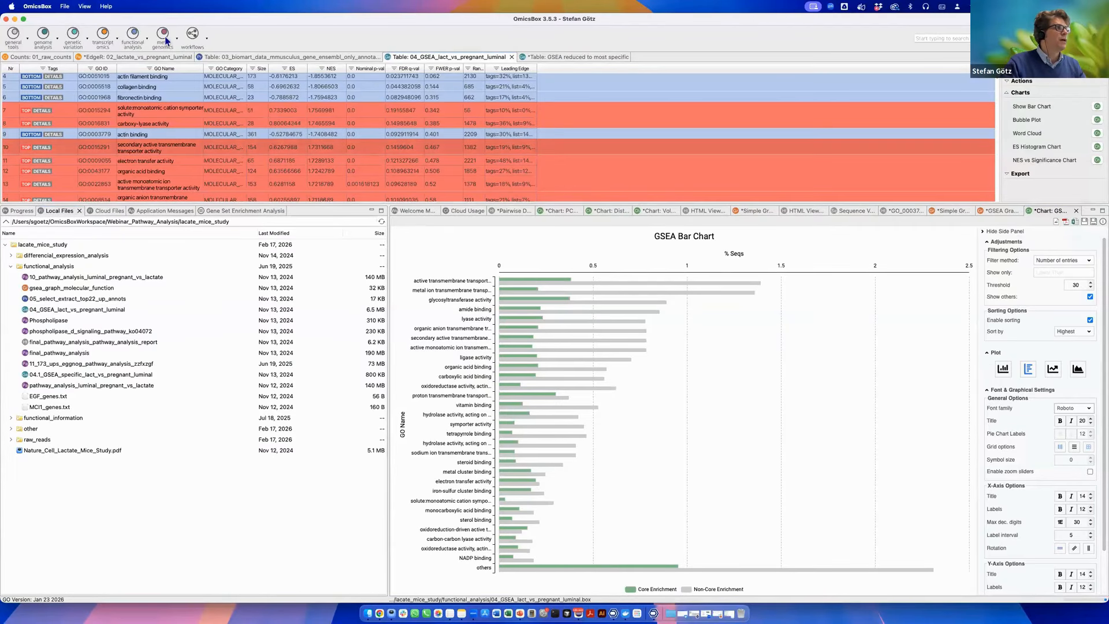
left_click(147, 41)
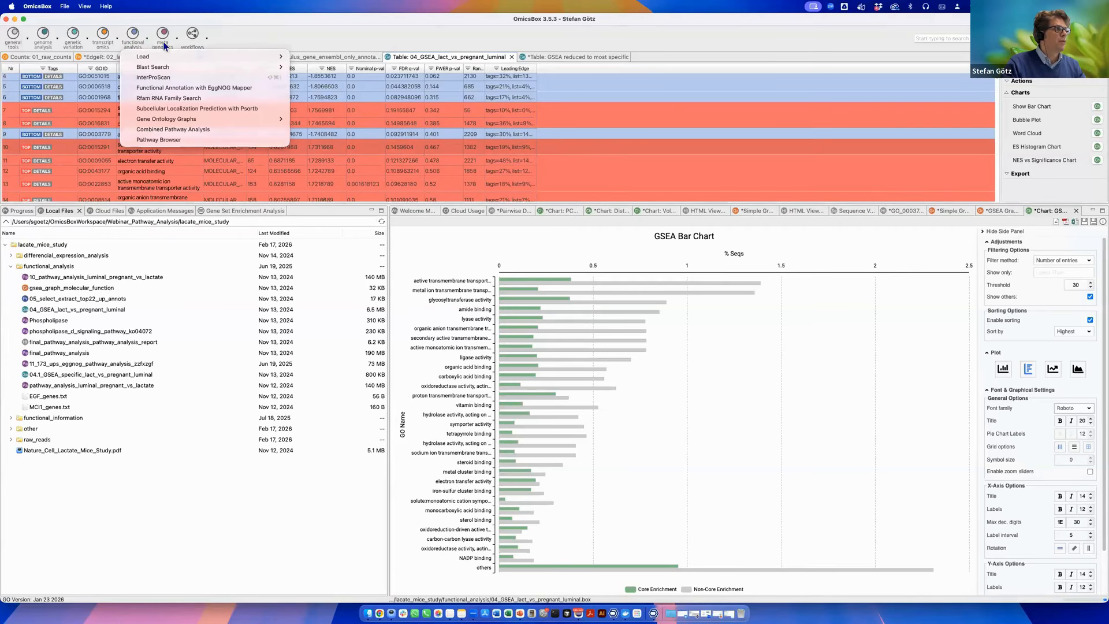
left_click(183, 130)
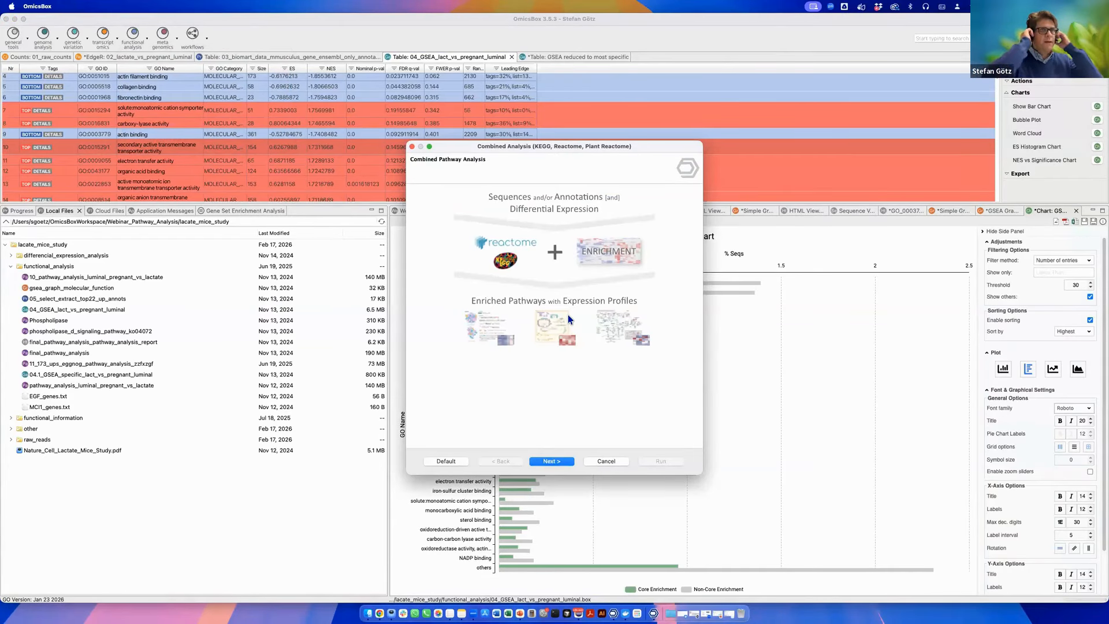
left_click(552, 461)
left_click(446, 282)
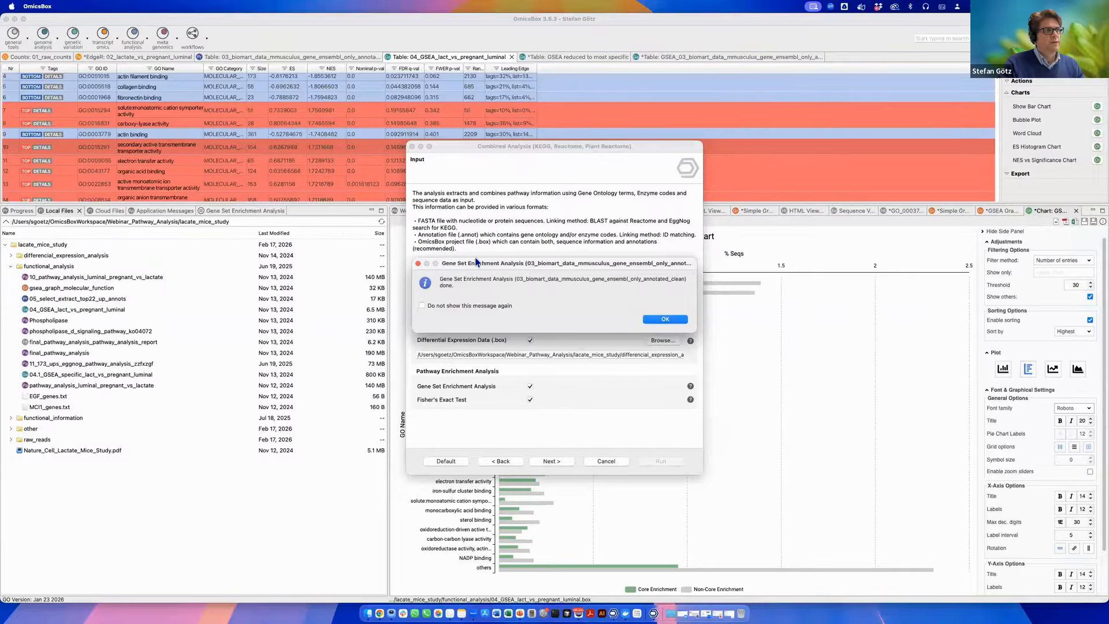
left_click_drag(515, 266, 176, 203)
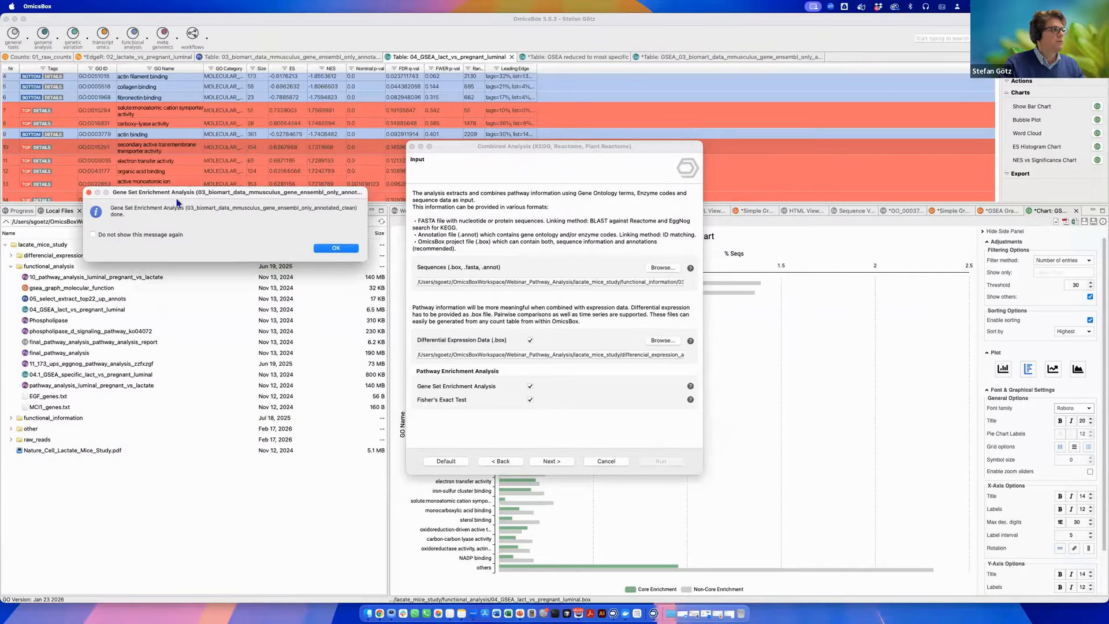
left_click(352, 250)
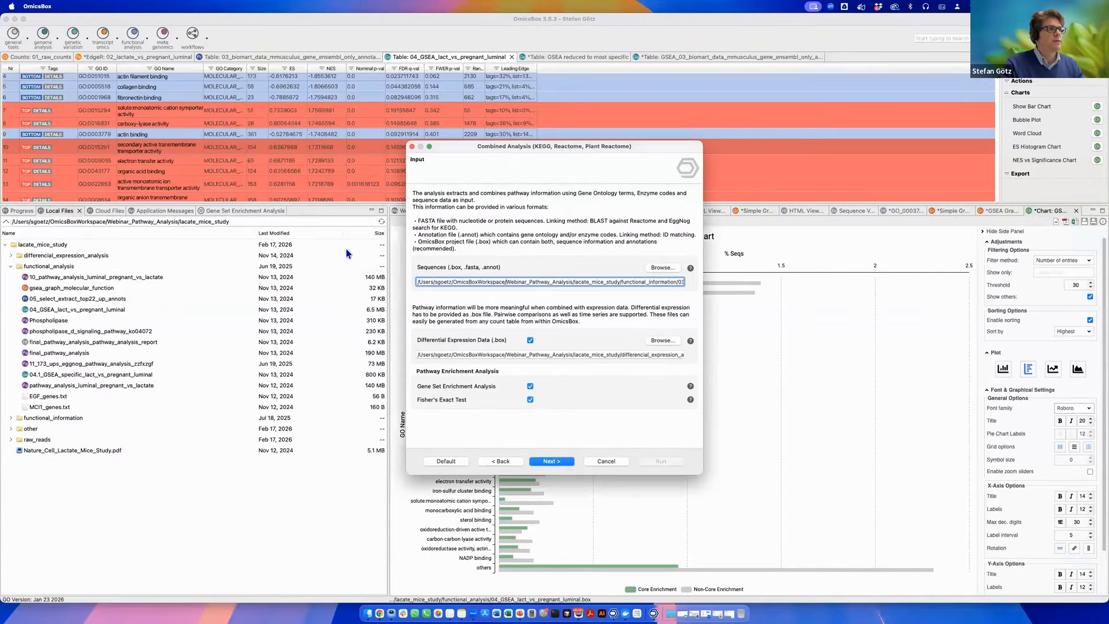
left_click(605, 461)
Open the GSEA_03_biomart_data_mmusculus result table and create a bubble plot of its TOP Biological Process terms.
left_click(740, 57)
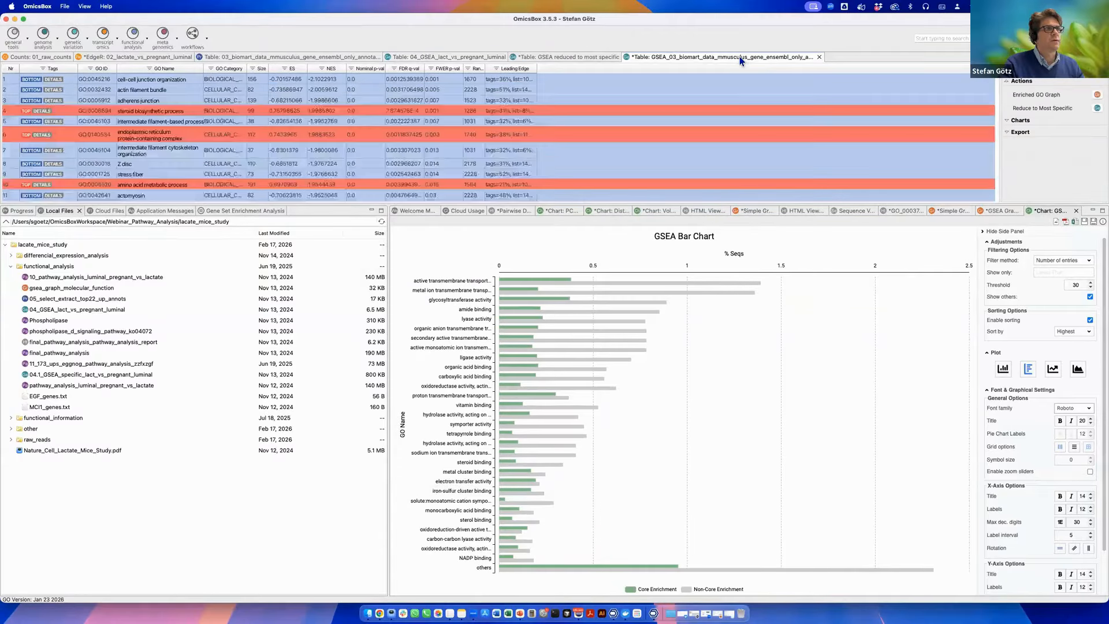
left_click(1008, 120)
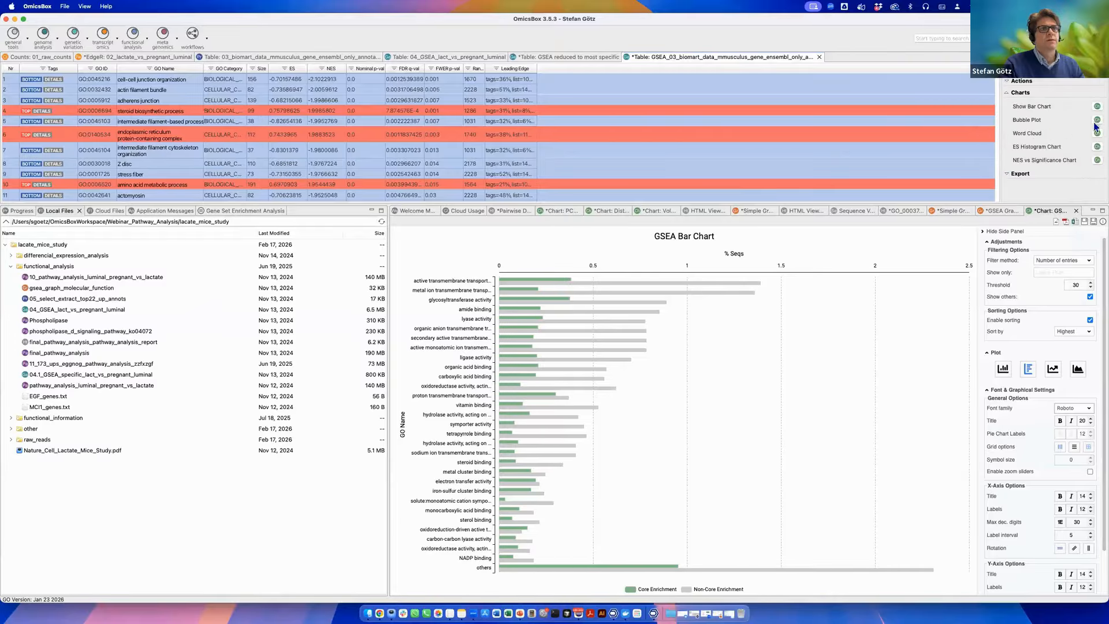
left_click(1096, 119)
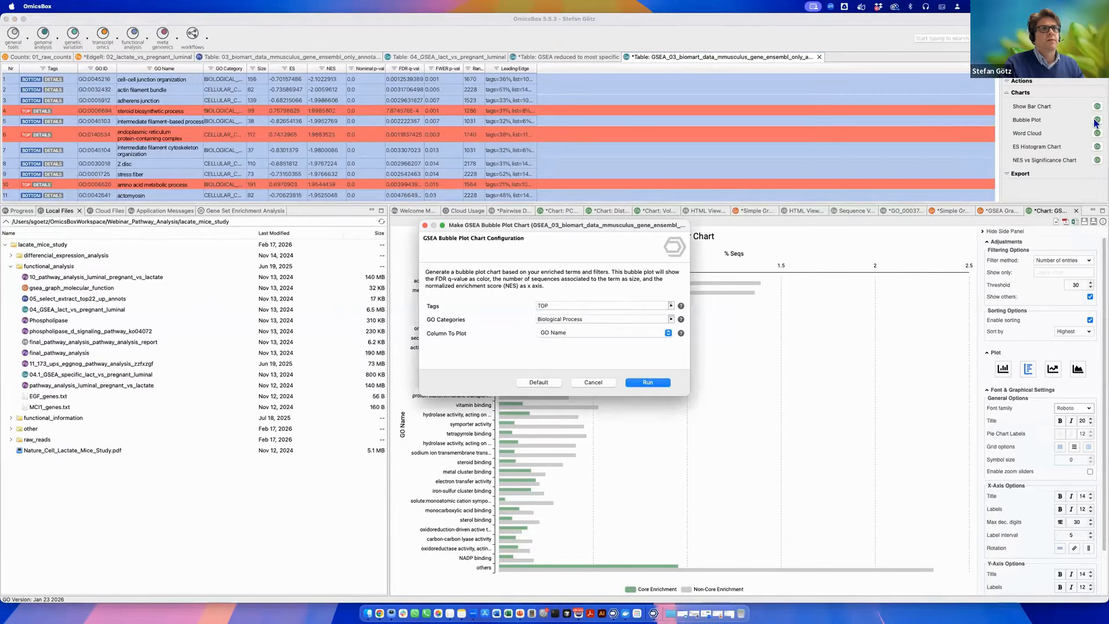
left_click(648, 382)
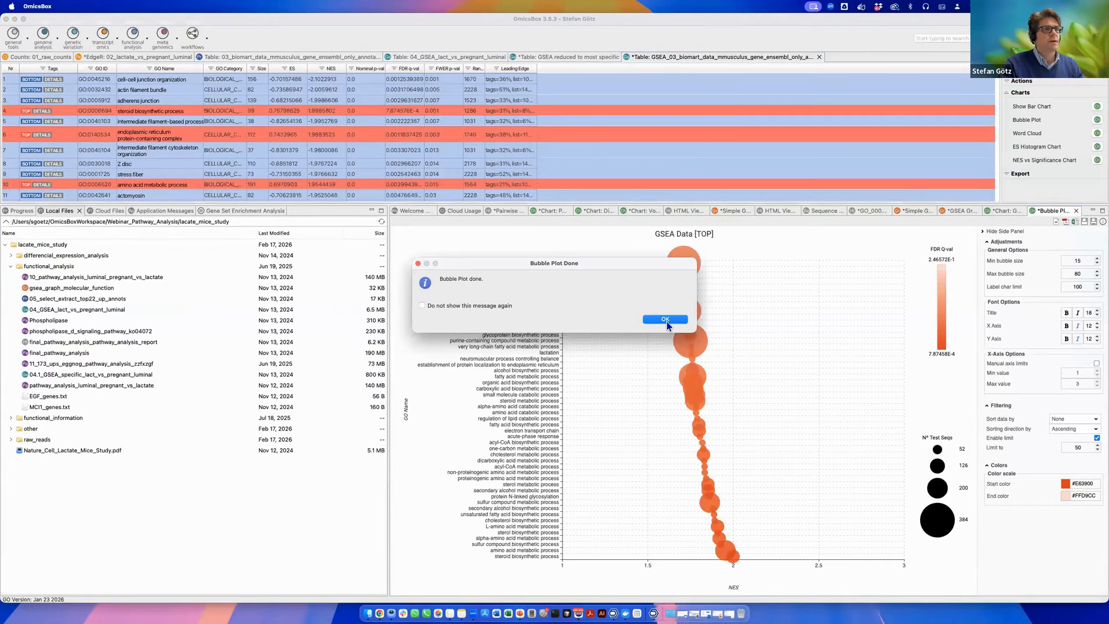
left_click(682, 320)
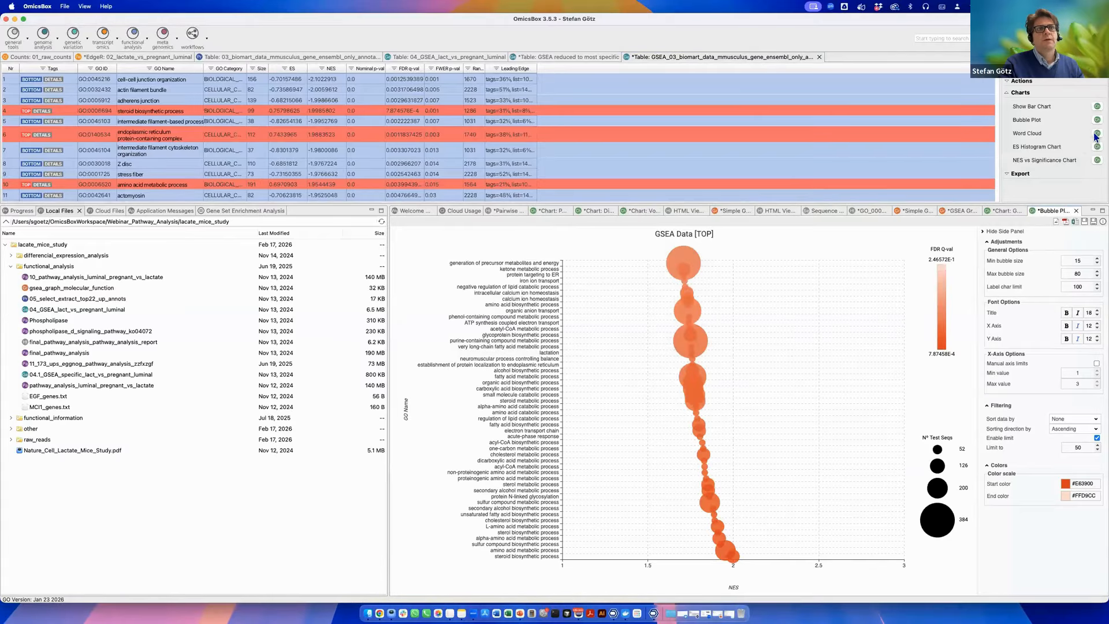
Create a word cloud of the GSEA result's enriched GO terms.
left_click(1097, 133)
left_click(646, 383)
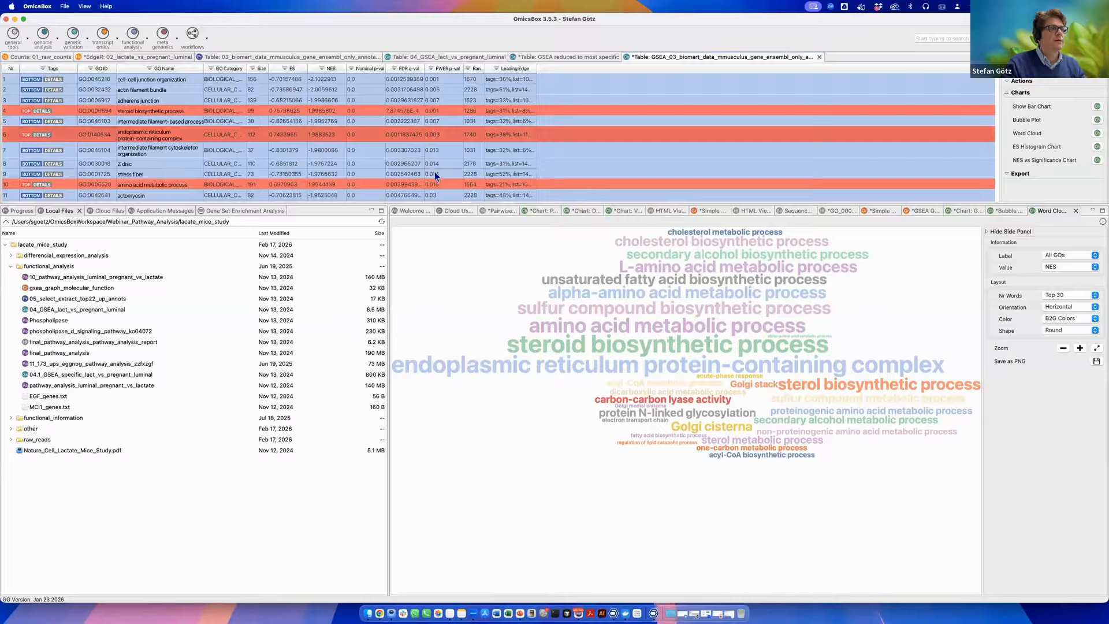
Open the Combined Analysis (KEGG, Reactome, Plant Reactome) wizard and inspect the sequence and differential expression input file paths.
left_click(147, 41)
left_click(676, 362)
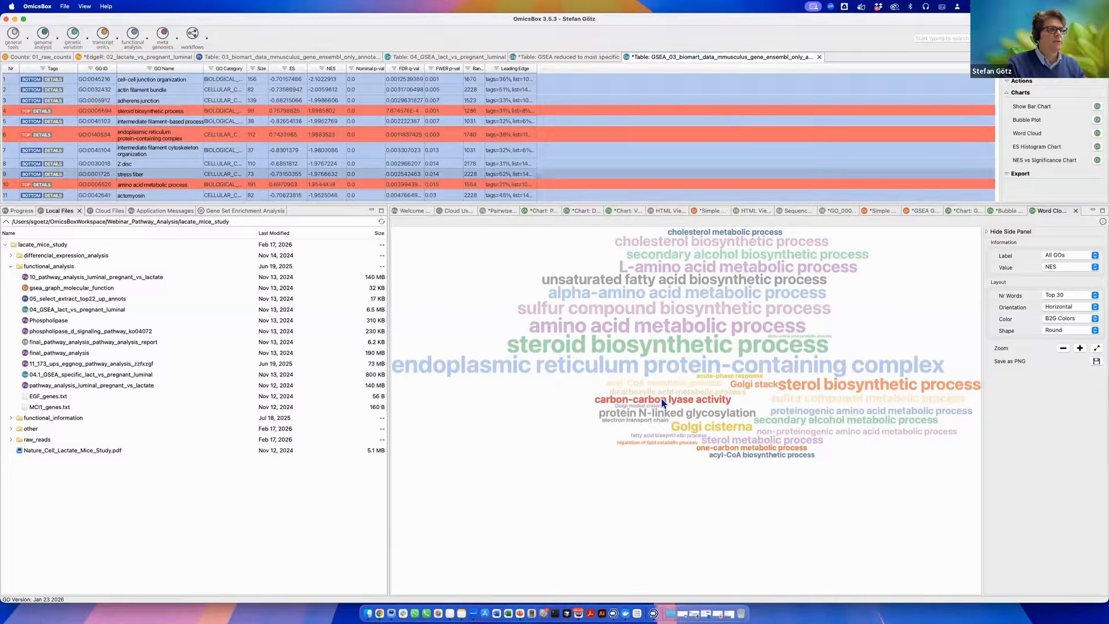
left_click(562, 463)
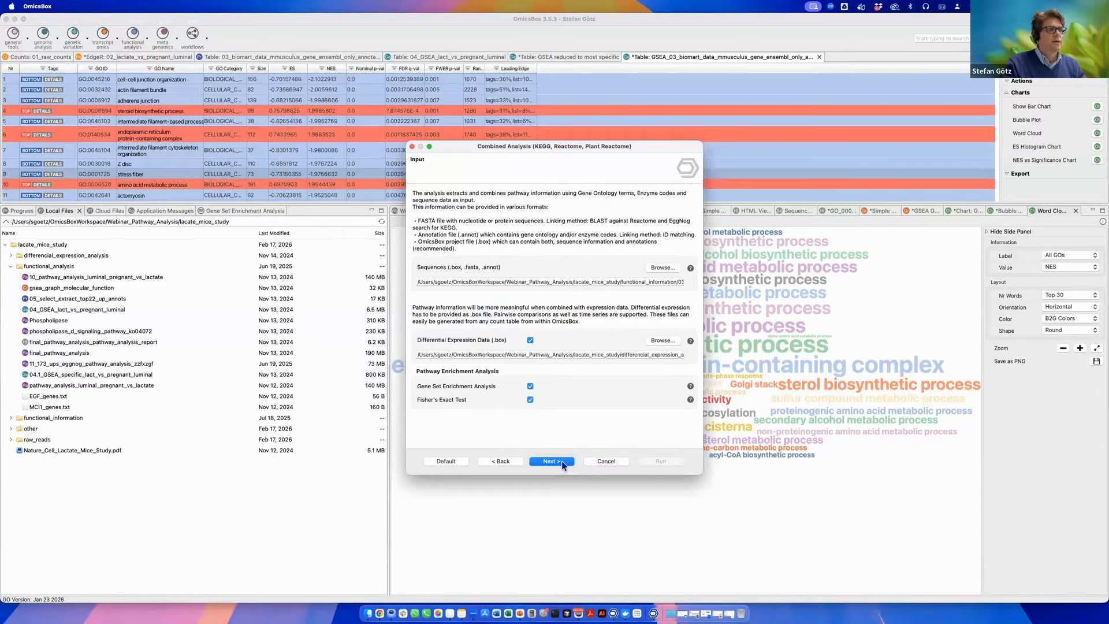
left_click_drag(647, 282, 684, 281)
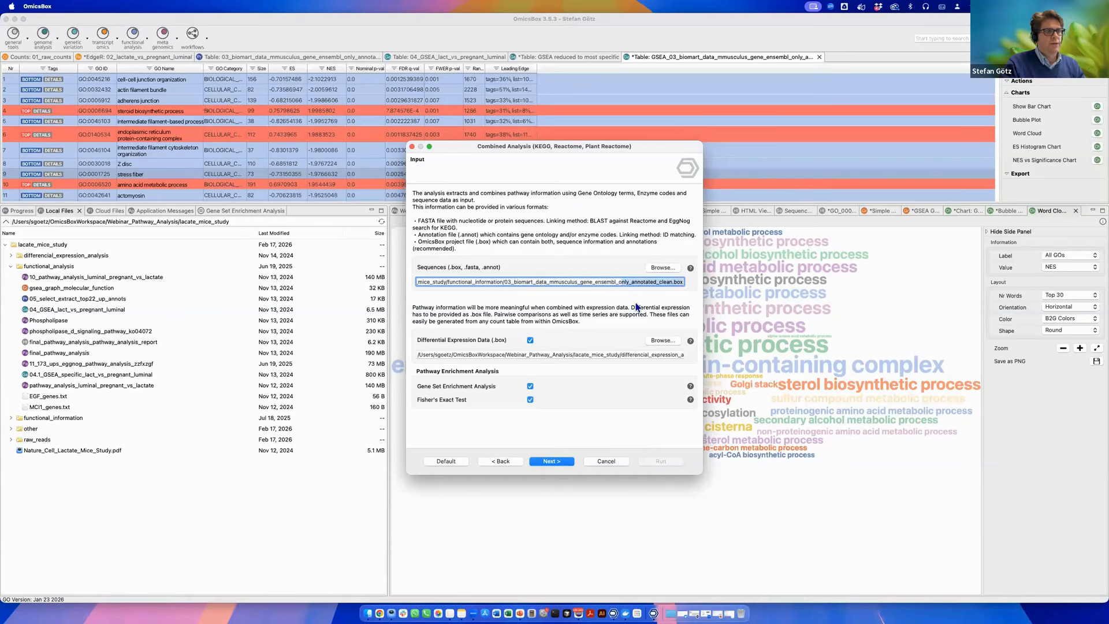
left_click_drag(589, 355, 577, 359)
left_click(589, 353)
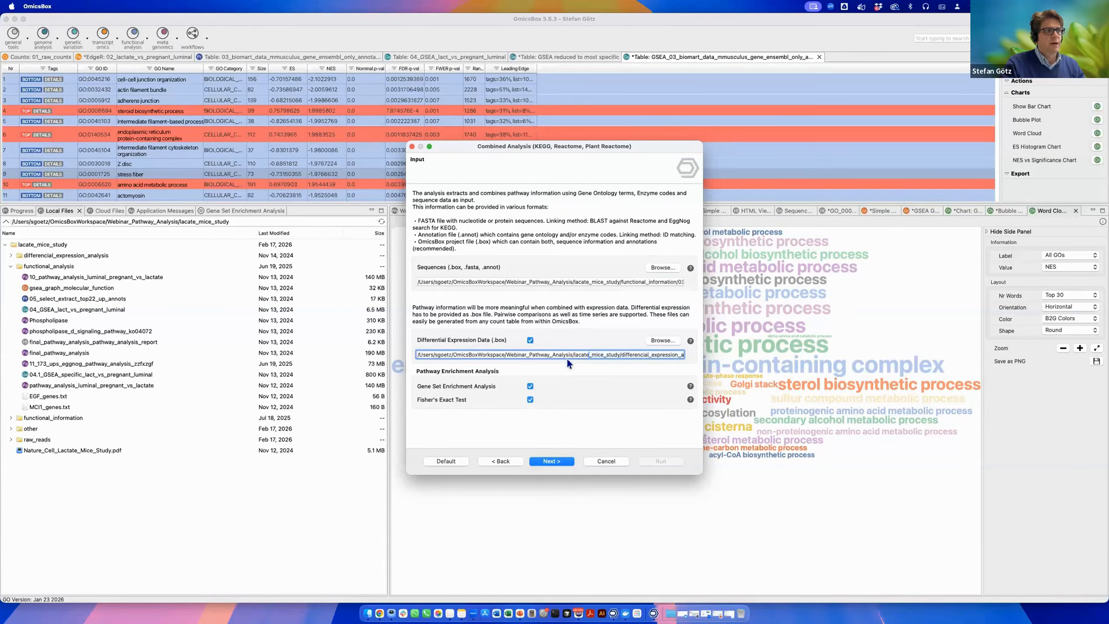
left_click_drag(651, 358, 691, 357)
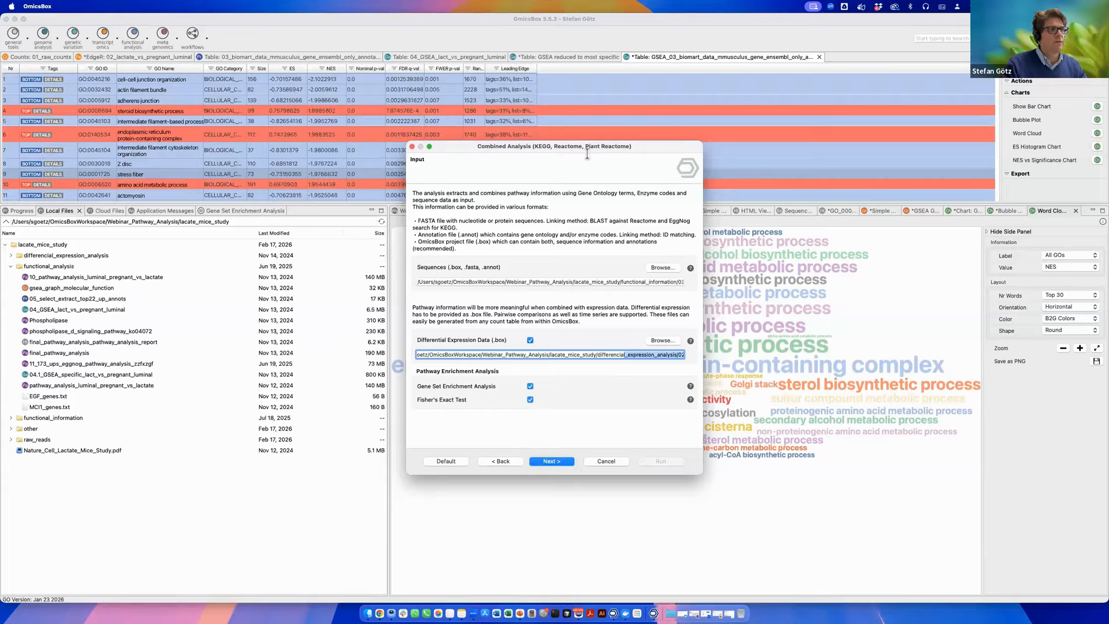
Advance to the KEGG pathway settings and enable linking KEGG orthologs via EggNog.
left_click(557, 461)
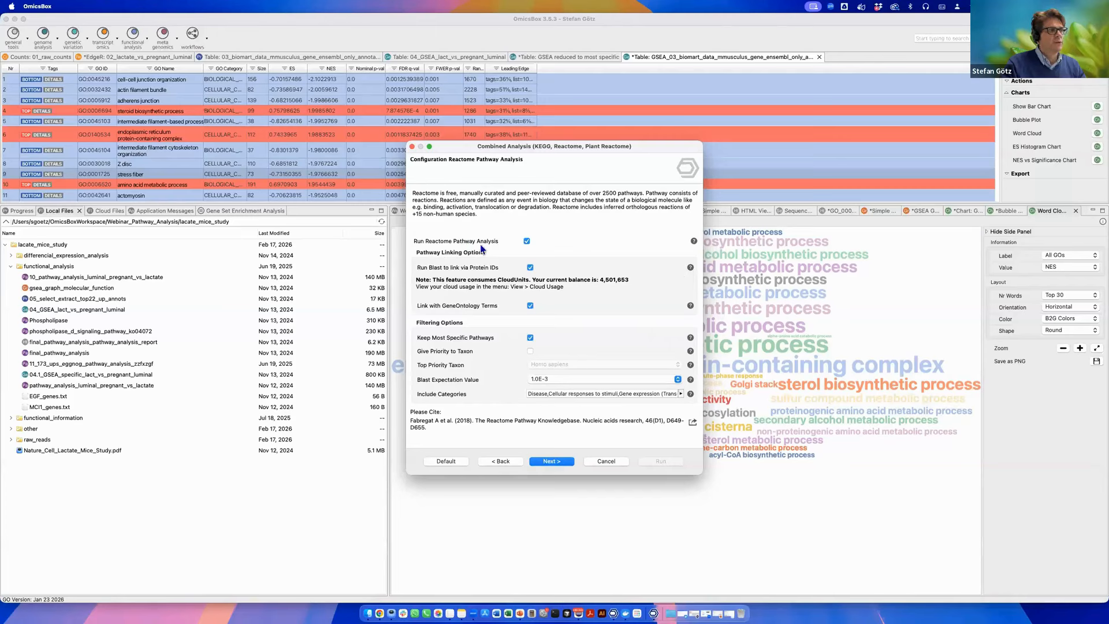
left_click(558, 460)
left_click(559, 459)
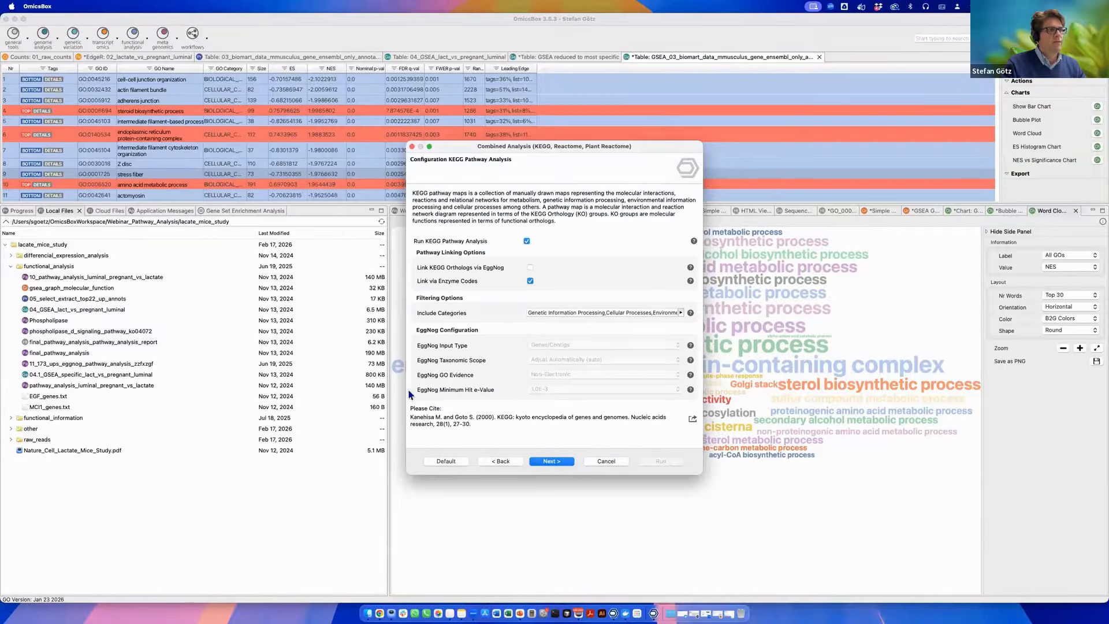
left_click(528, 242)
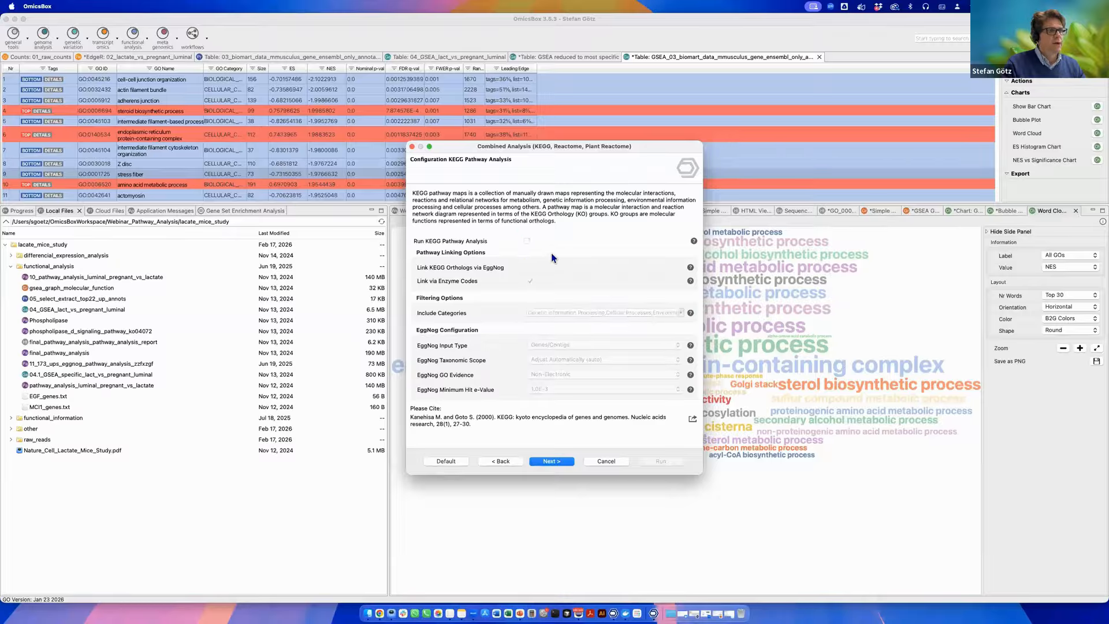
left_click(527, 240)
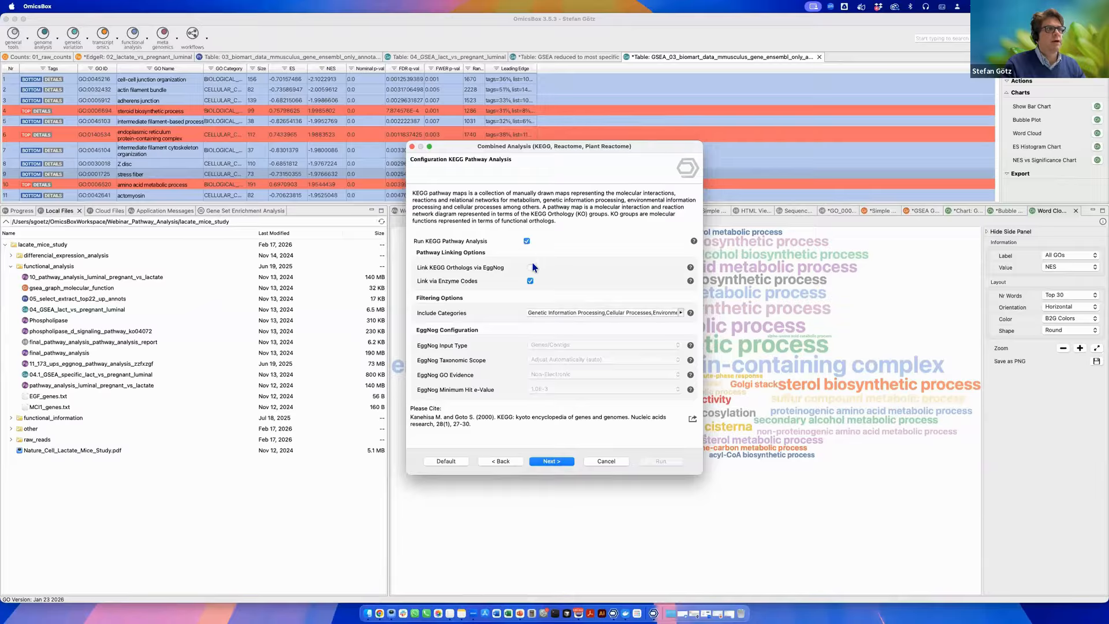
left_click(531, 268)
left_click_drag(553, 157, 588, 180)
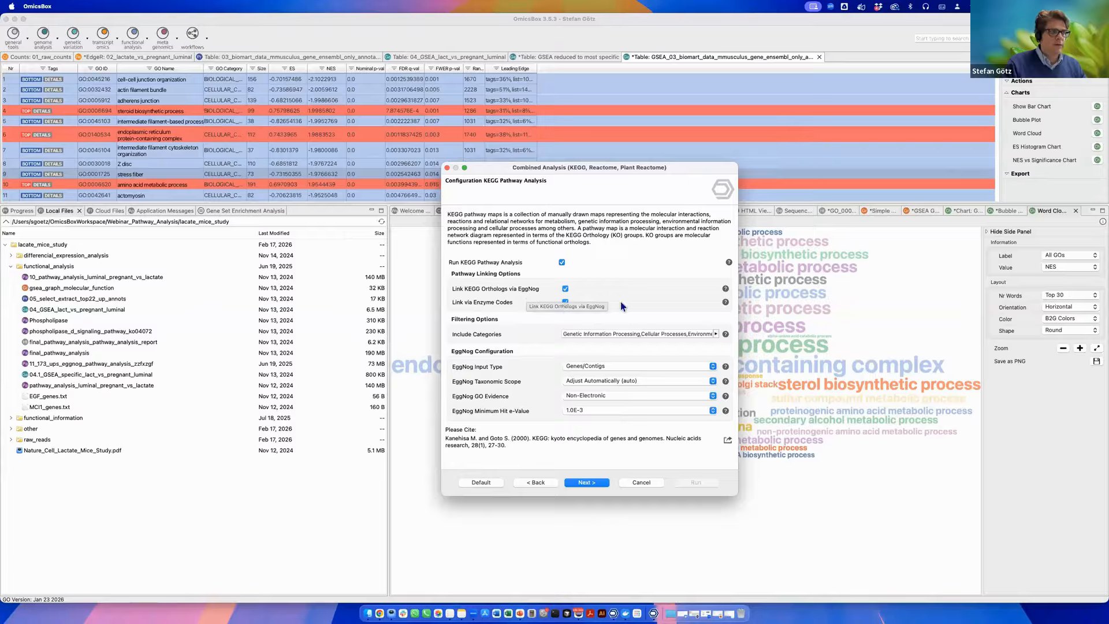
Remove Environmental Information Processing from the KEGG include categories, step on to the cloud settings and cancel the analysis.
left_click(717, 336)
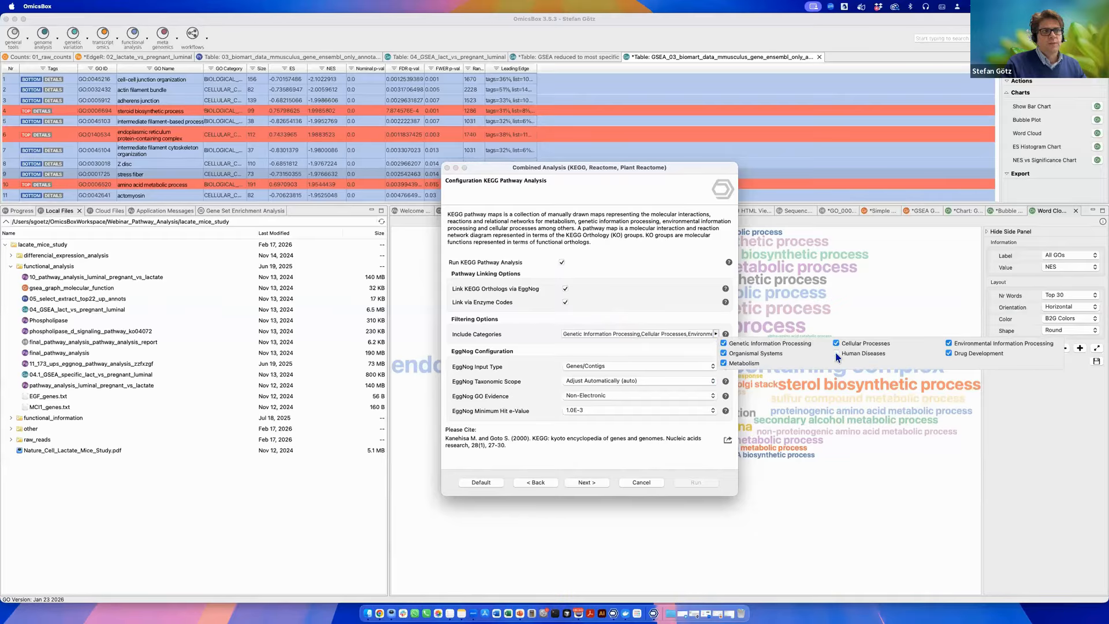
left_click(948, 343)
left_click(660, 348)
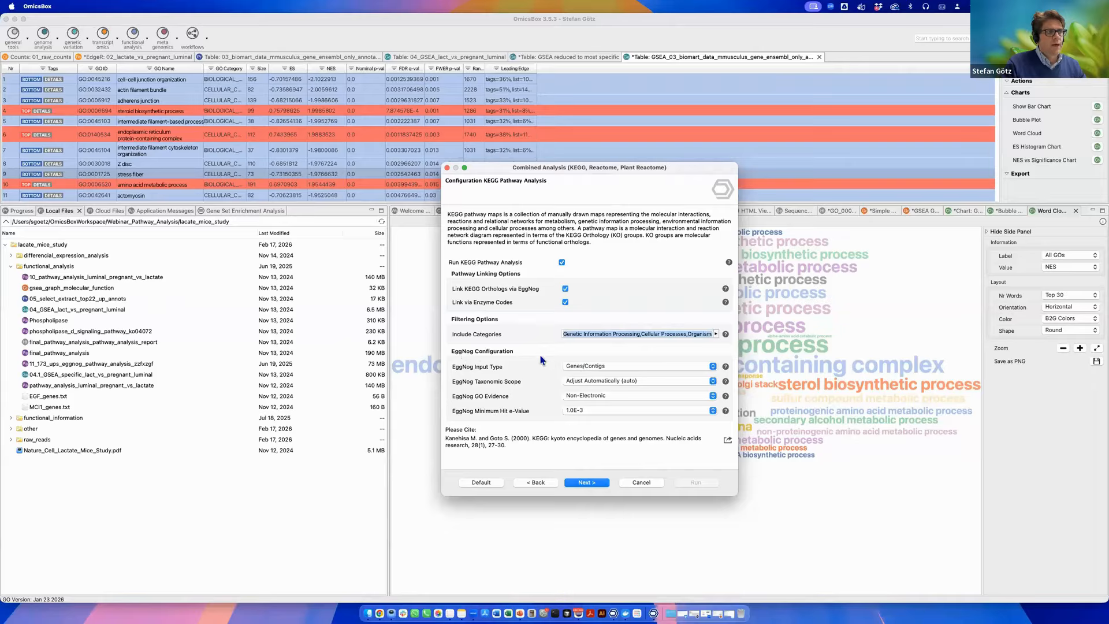
left_click(617, 368)
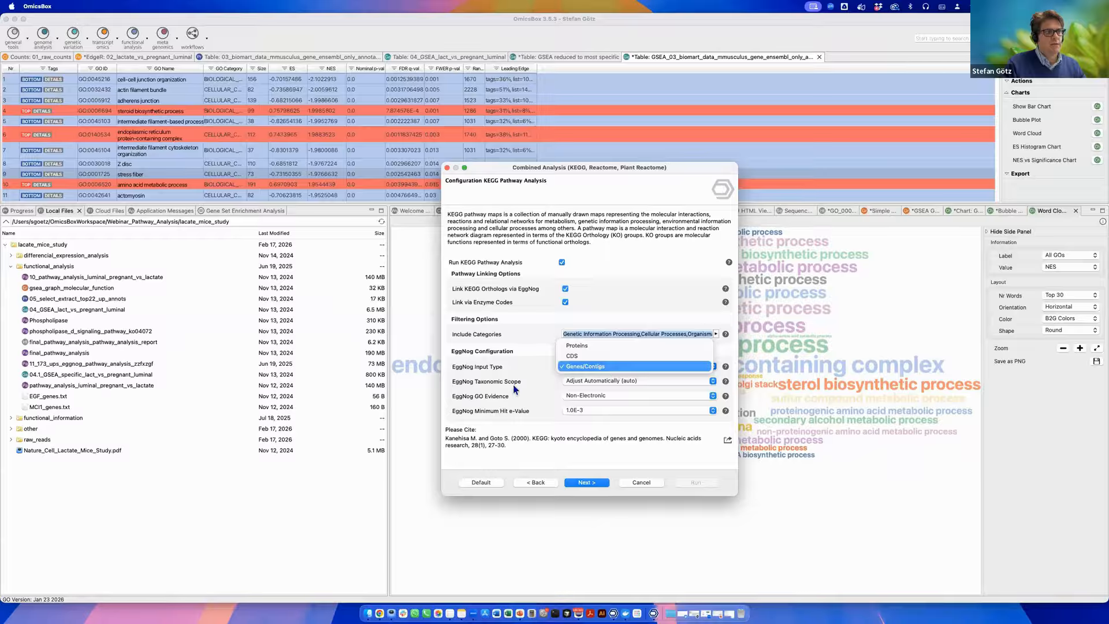
left_click(656, 371)
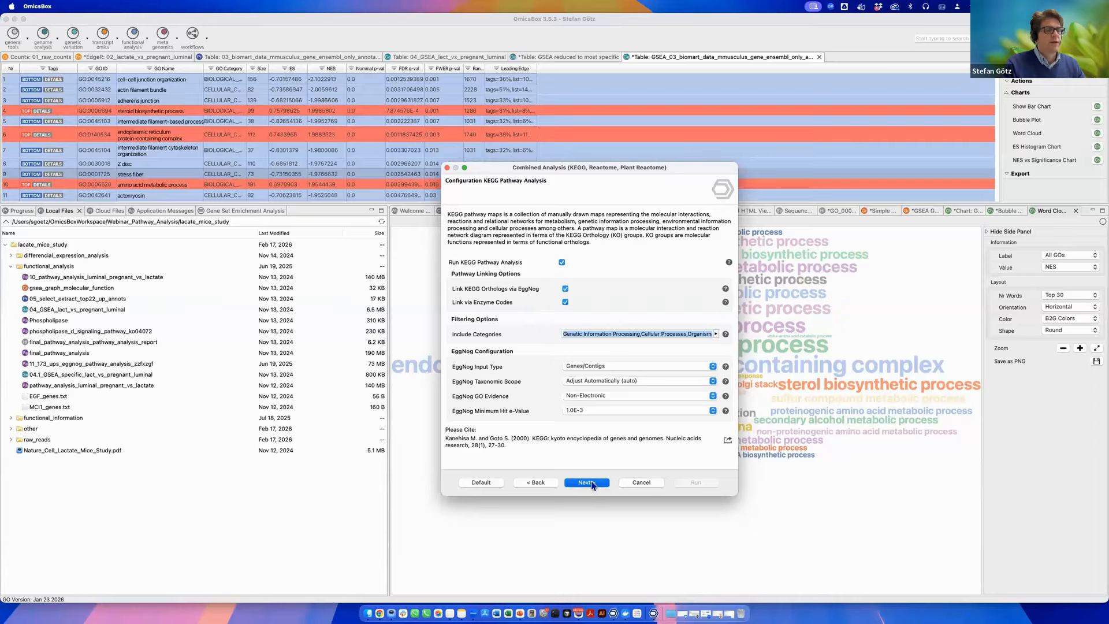
left_click(726, 367)
left_click(702, 353)
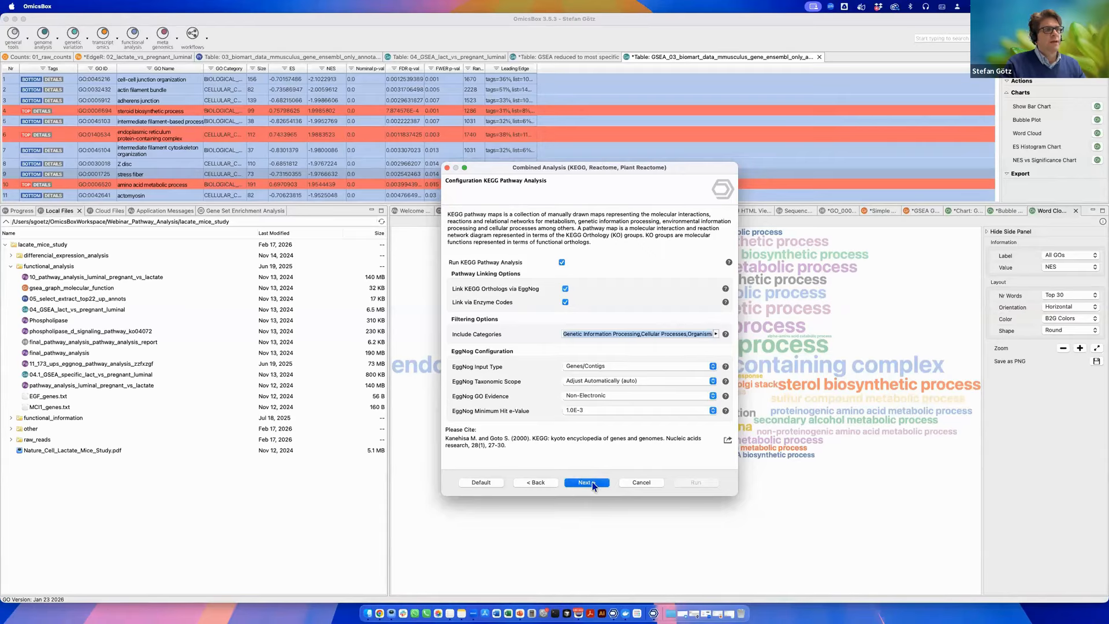
left_click(592, 483)
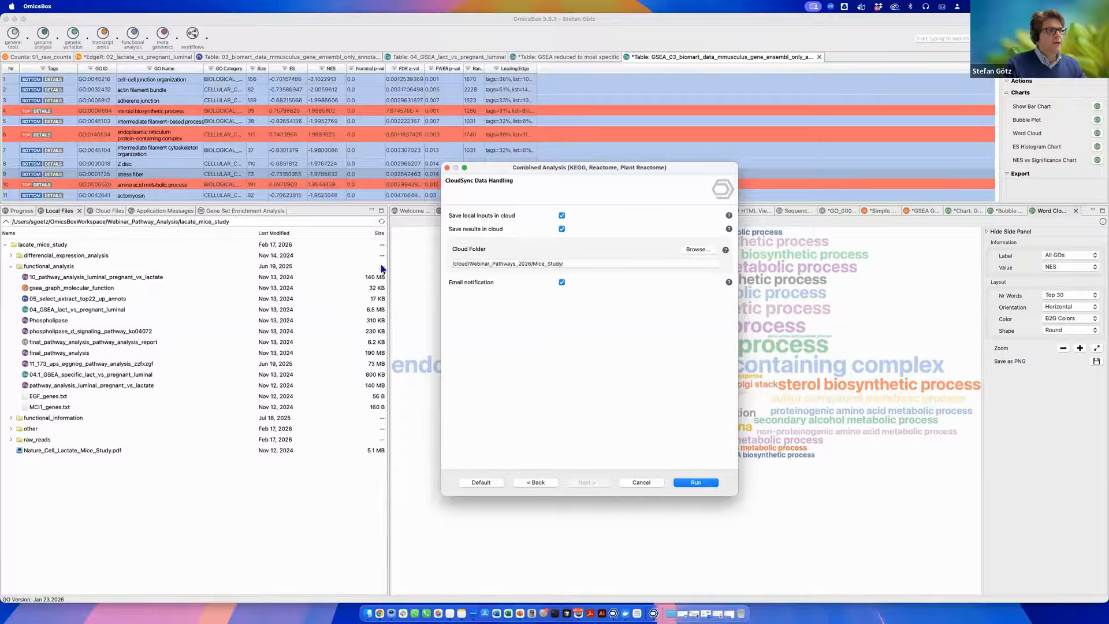
left_click_drag(594, 168, 554, 144)
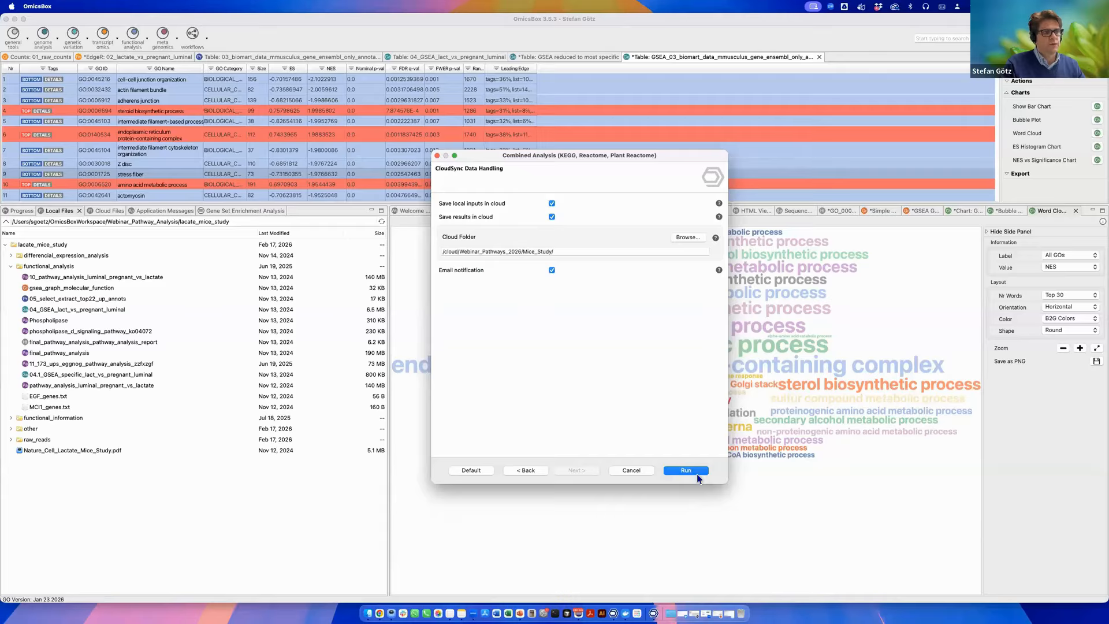
left_click(630, 470)
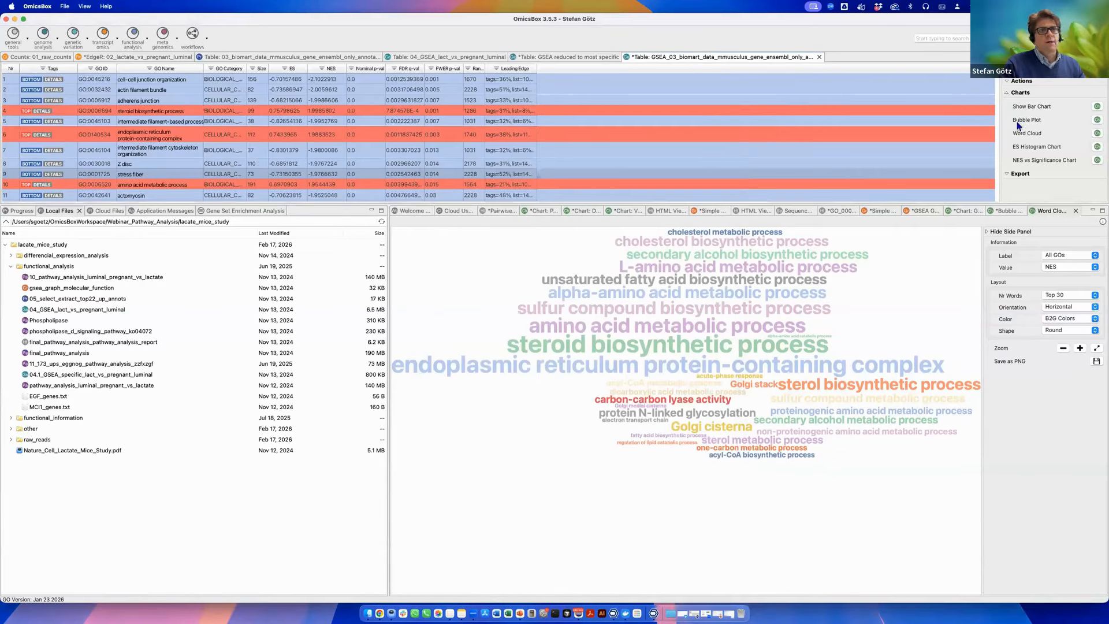
Reopen the Combined Analysis wizard, step through the Reactome and KEGG settings, and cancel it.
left_click(147, 37)
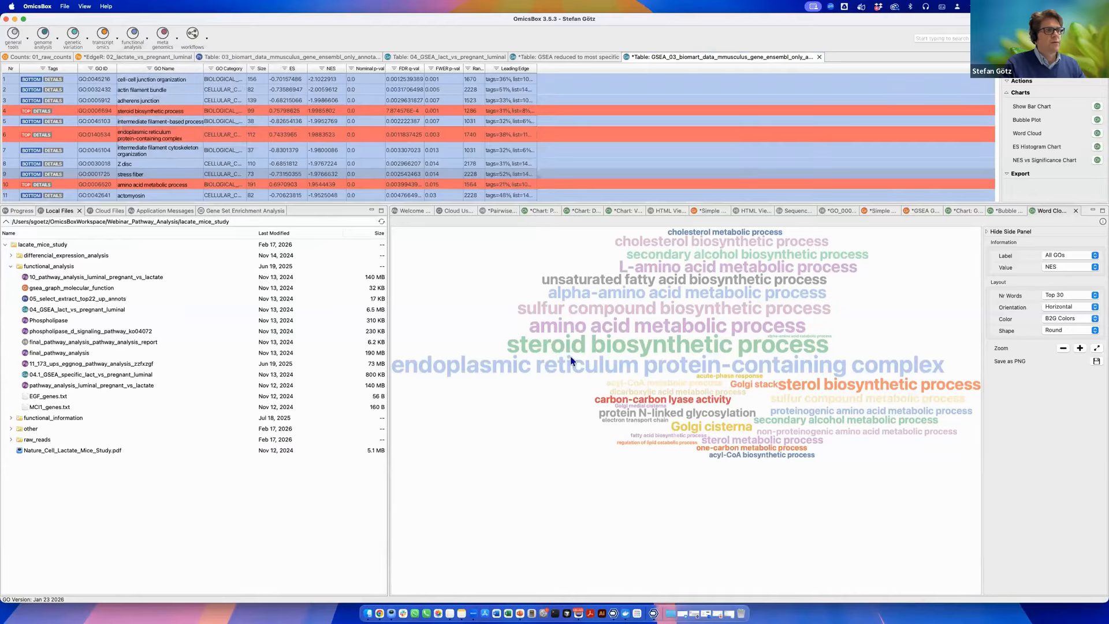
left_click(553, 461)
left_click(553, 461)
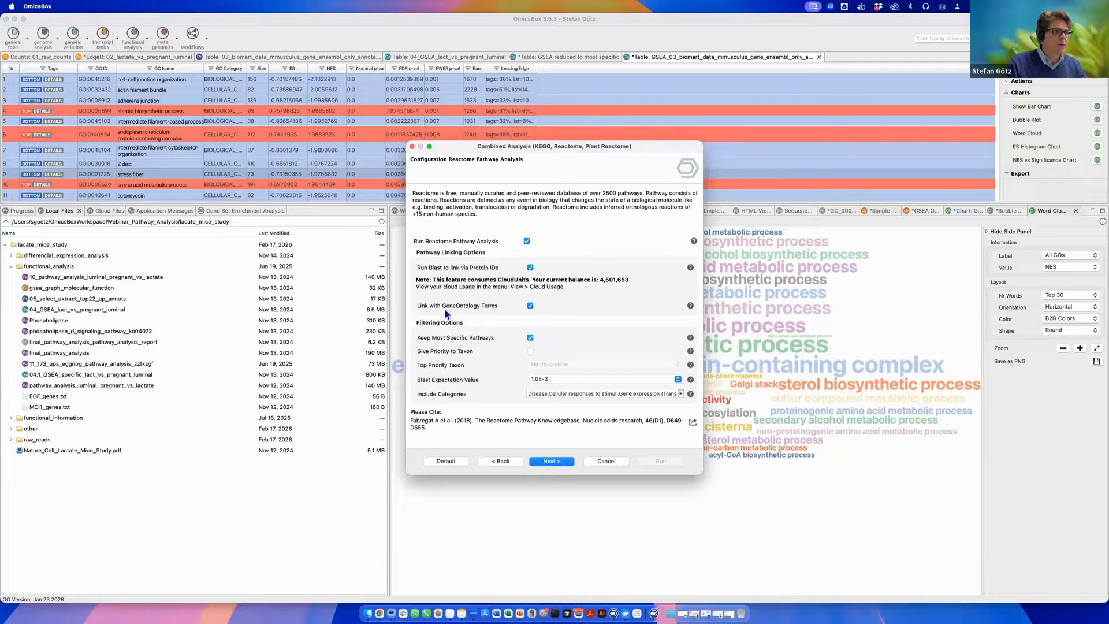
left_click(531, 267)
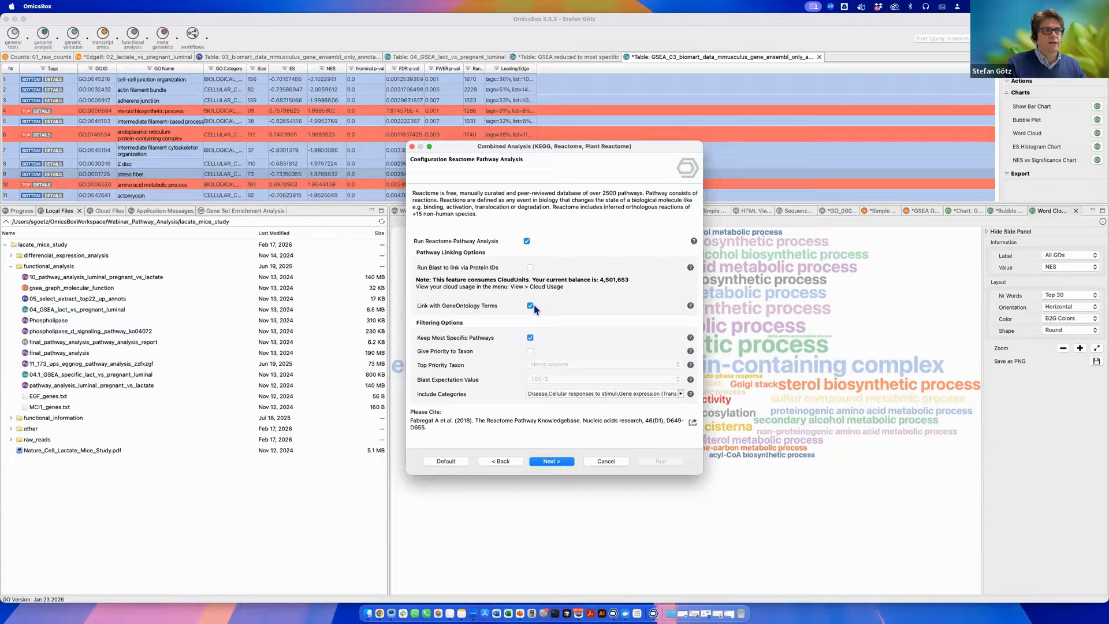
left_click(530, 269)
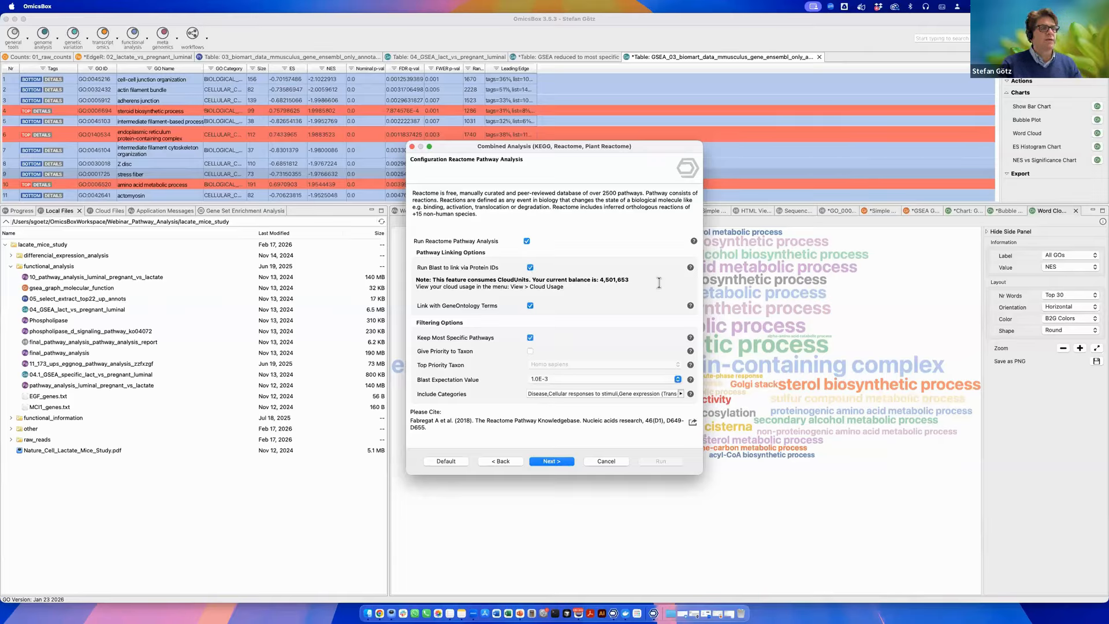
left_click(558, 460)
left_click(559, 460)
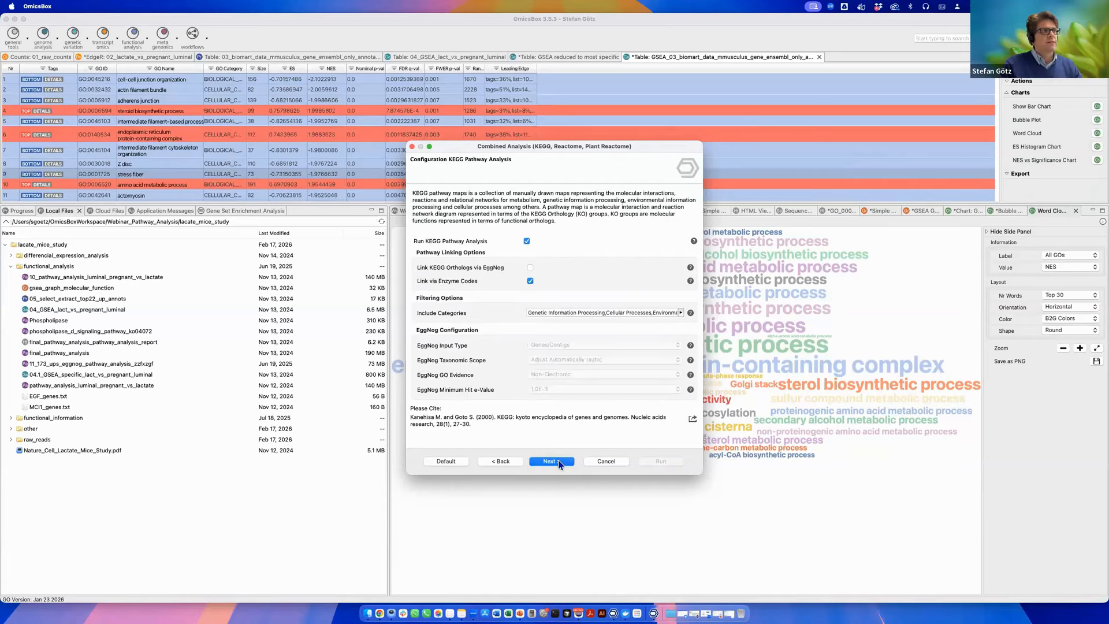
left_click(558, 460)
left_click(598, 460)
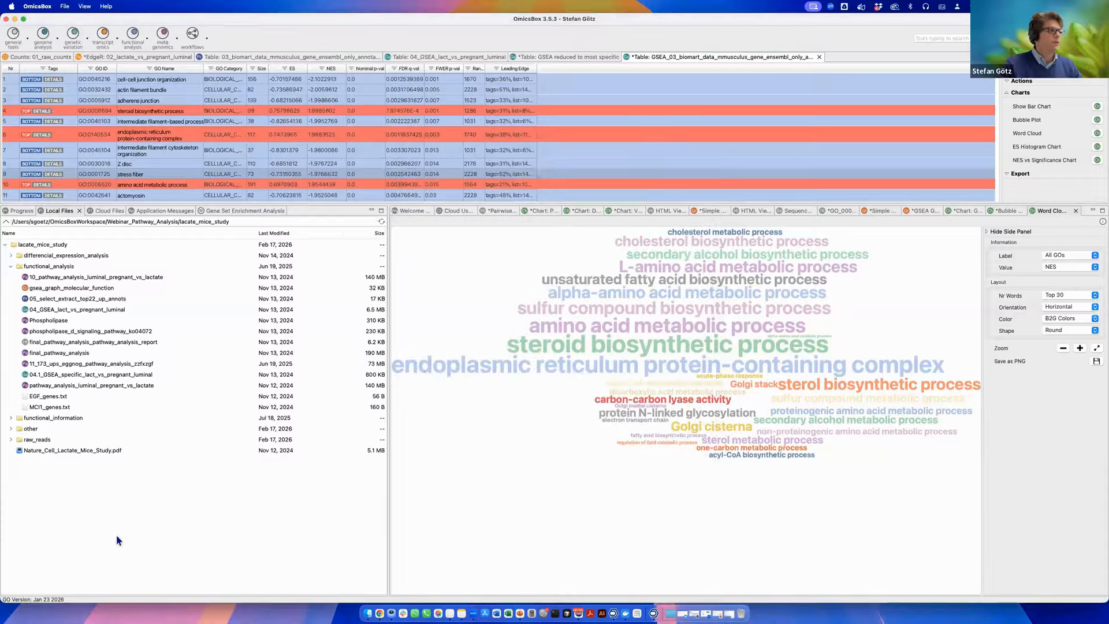
Open the 10_pathway_analysis_luminal_pregnant_vs_lactate pathway table and enlarge its view.
left_click(88, 277)
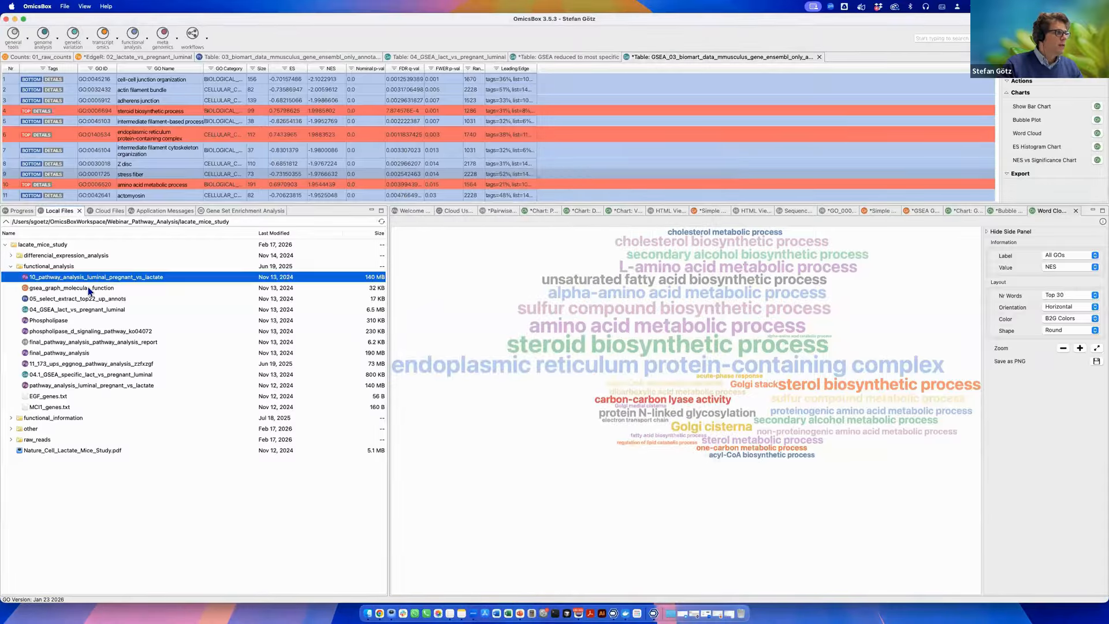
double_click(130, 276)
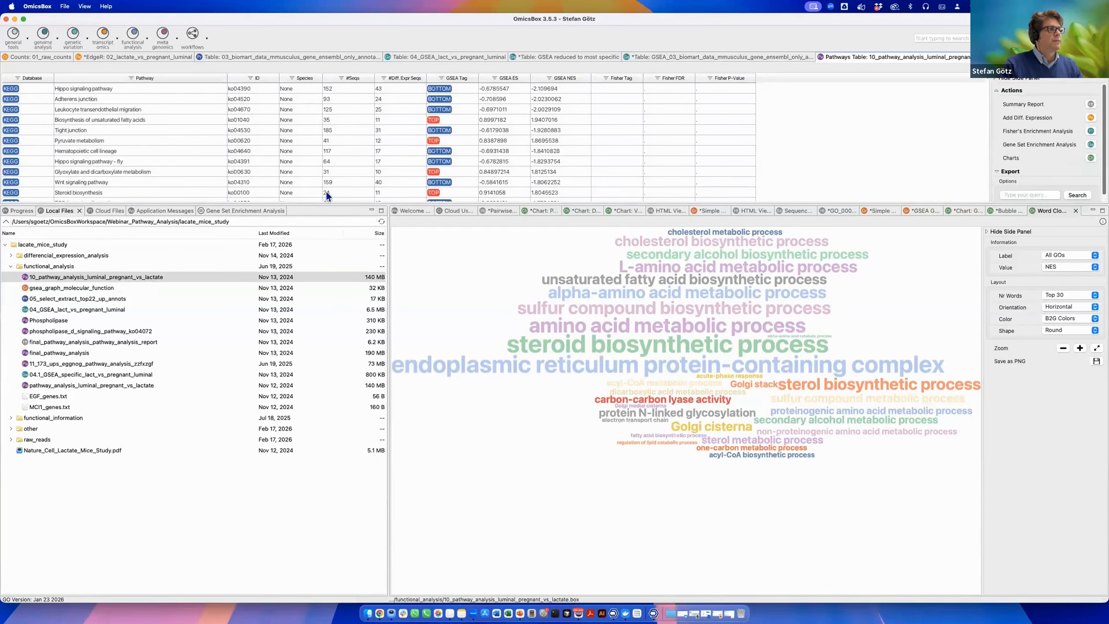
left_click_drag(332, 204, 354, 426)
left_click(311, 235)
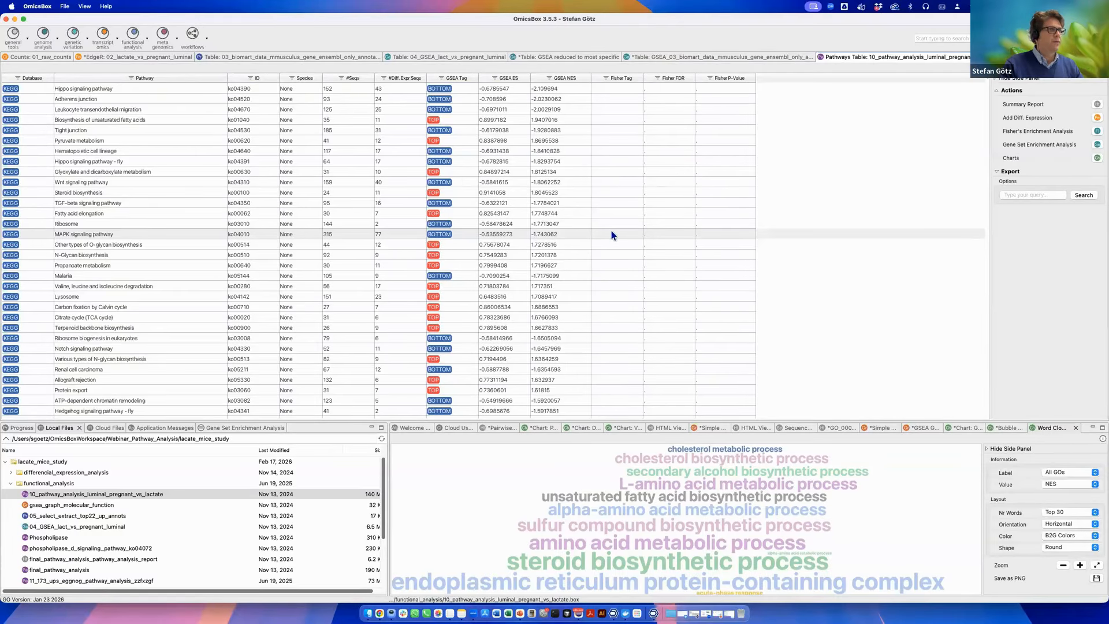
Try to search the pathway table for EGF.
left_click(1033, 195)
type("EGF")
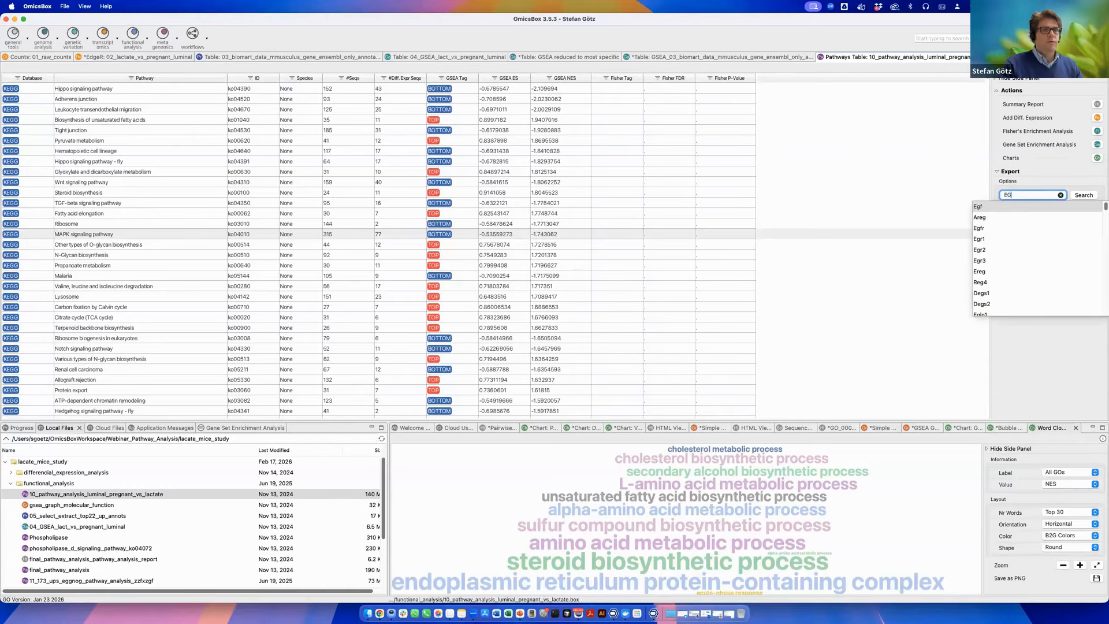
left_click(981, 208)
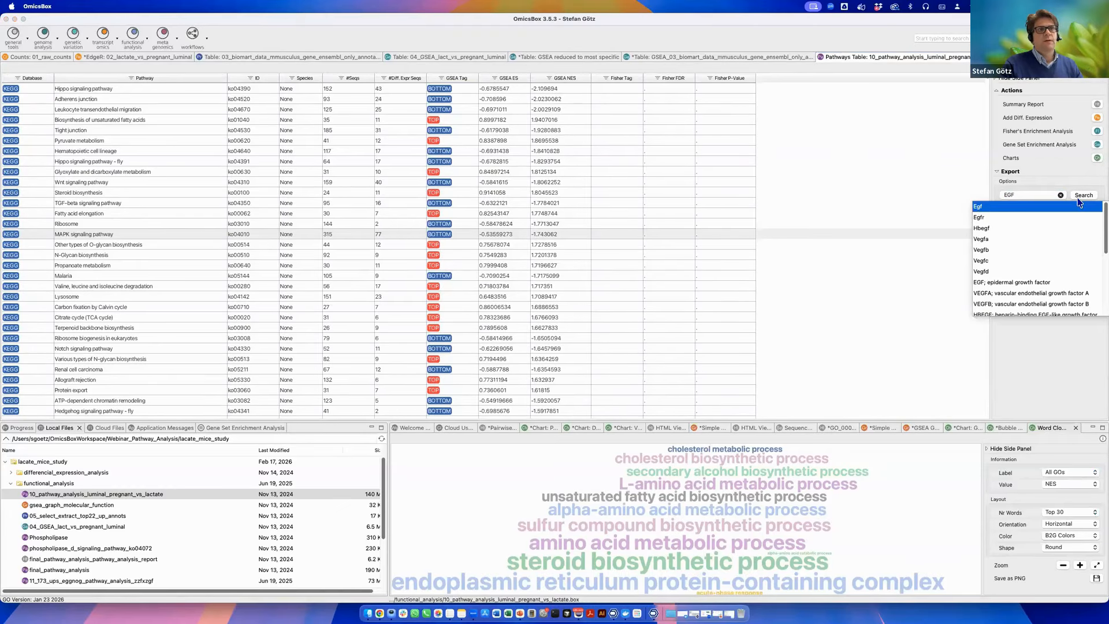
left_click(1078, 197)
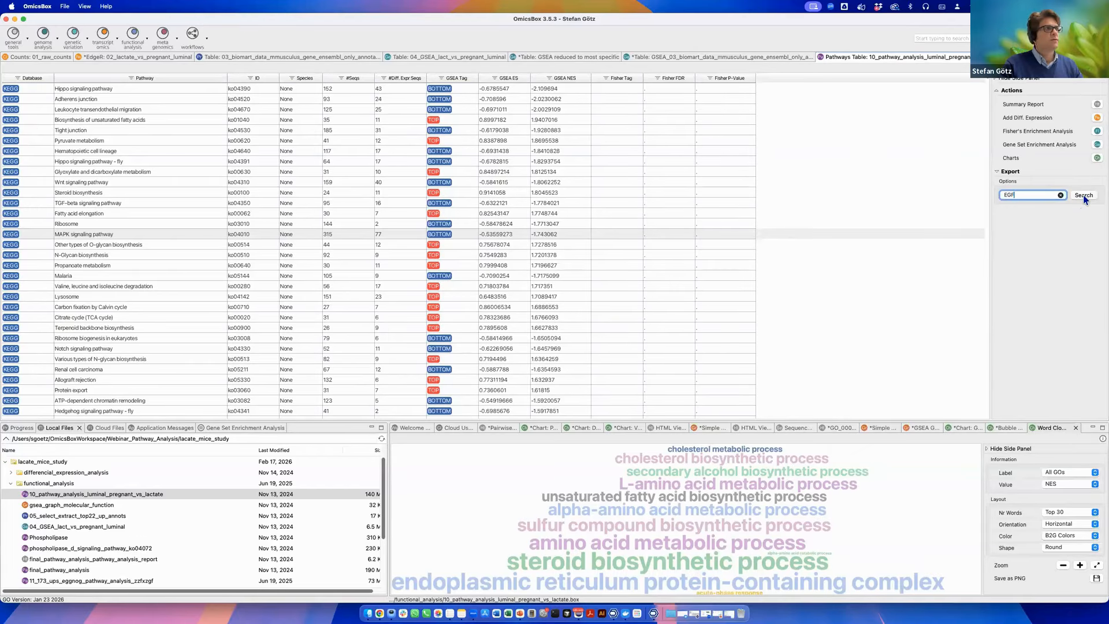
Search the pathway table for the gene Egf.
left_click_drag(1030, 196, 958, 193)
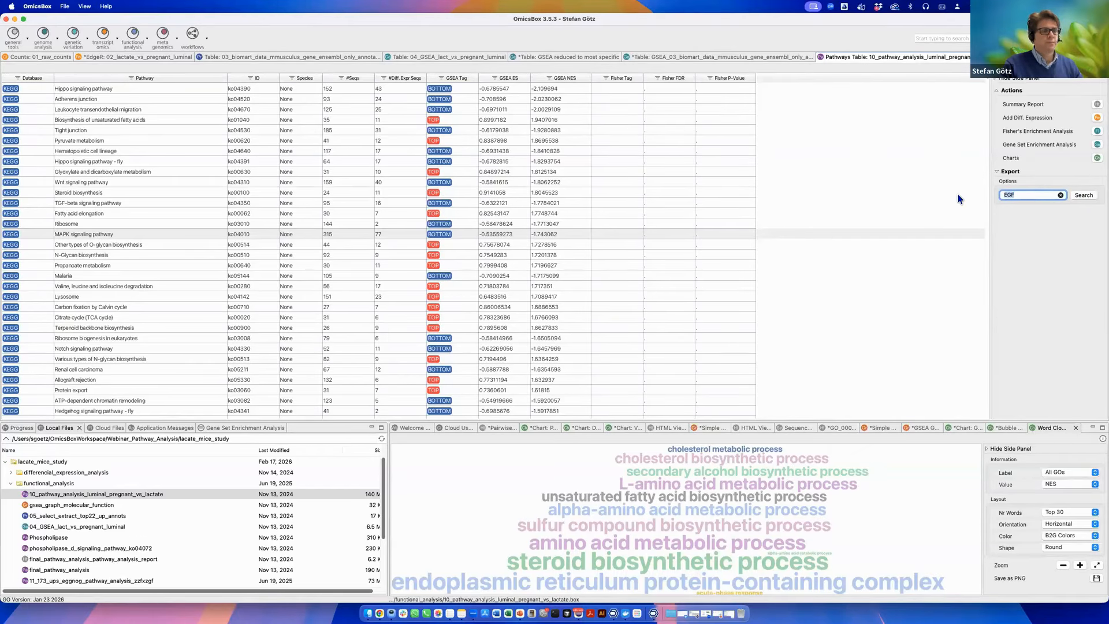
type("E")
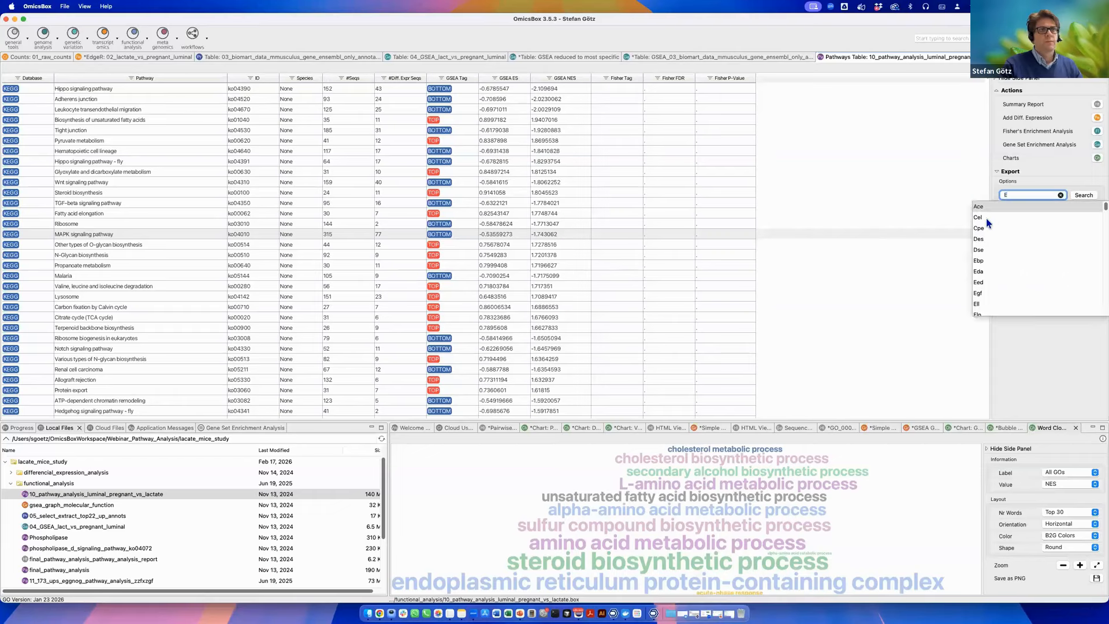
type("f")
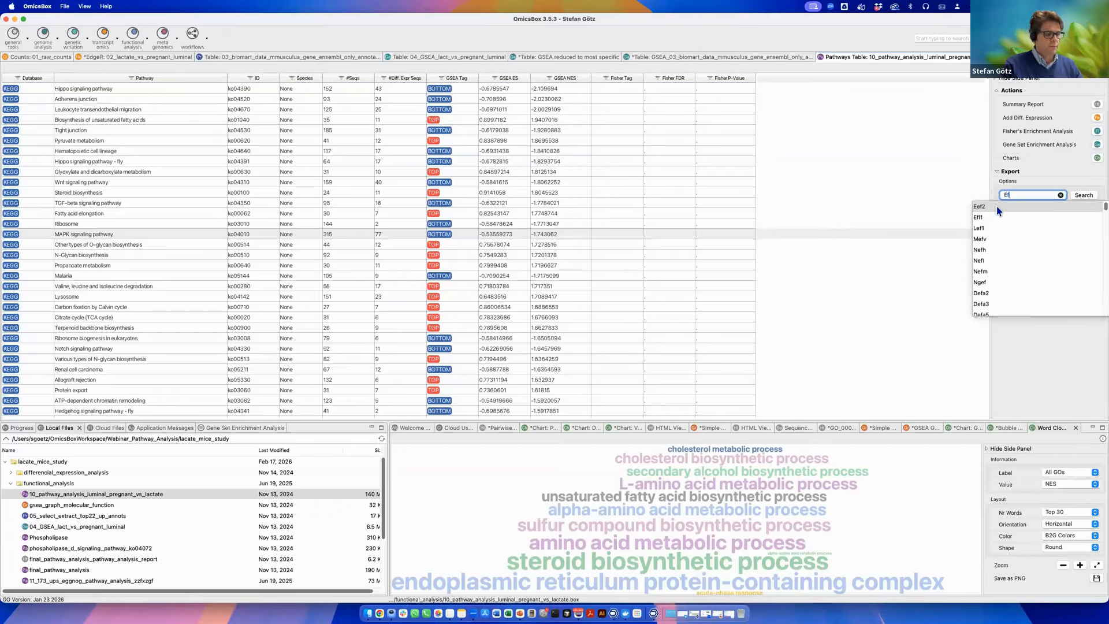
key("BackSpace")
type("gf")
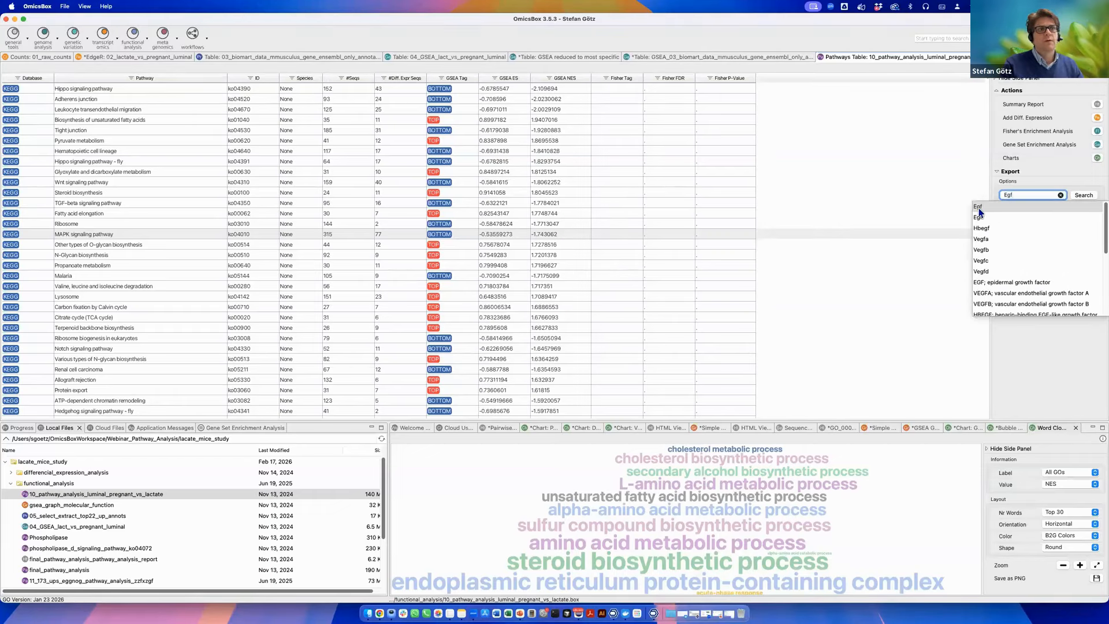
left_click(979, 209)
left_click(979, 209)
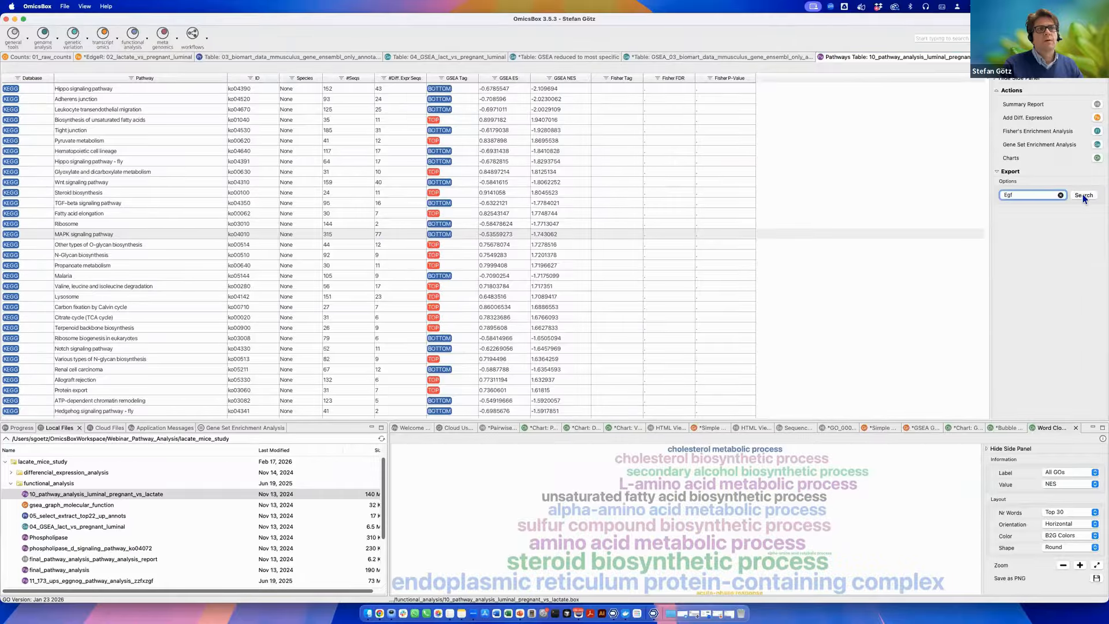
left_click(1082, 195)
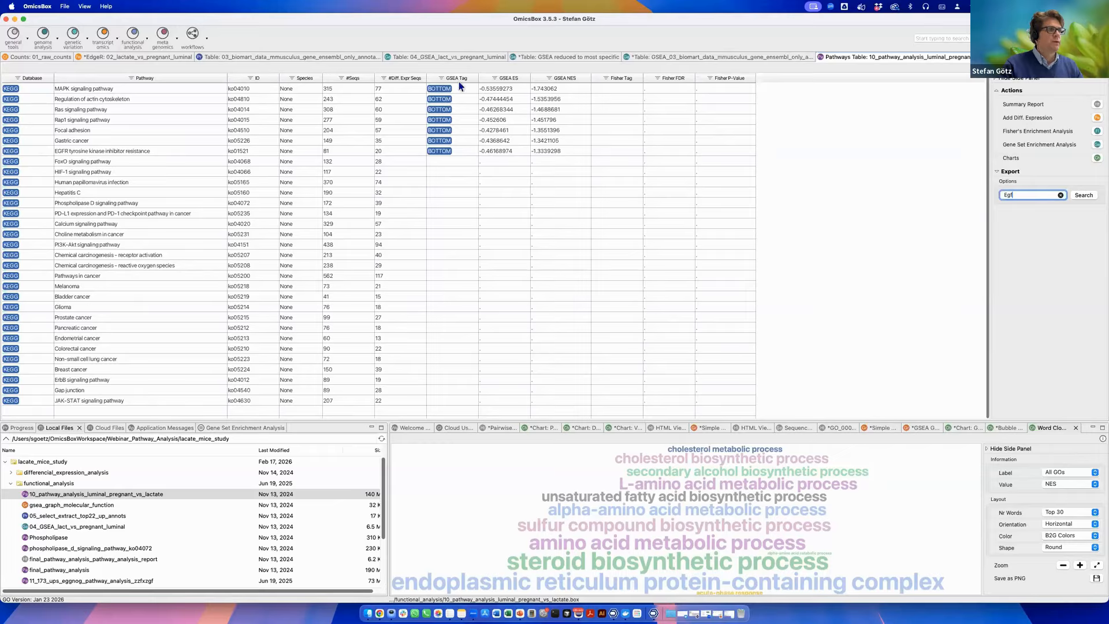
Open the pathway diagram of the MAPK signaling pathway from the filtered table.
left_click(375, 90)
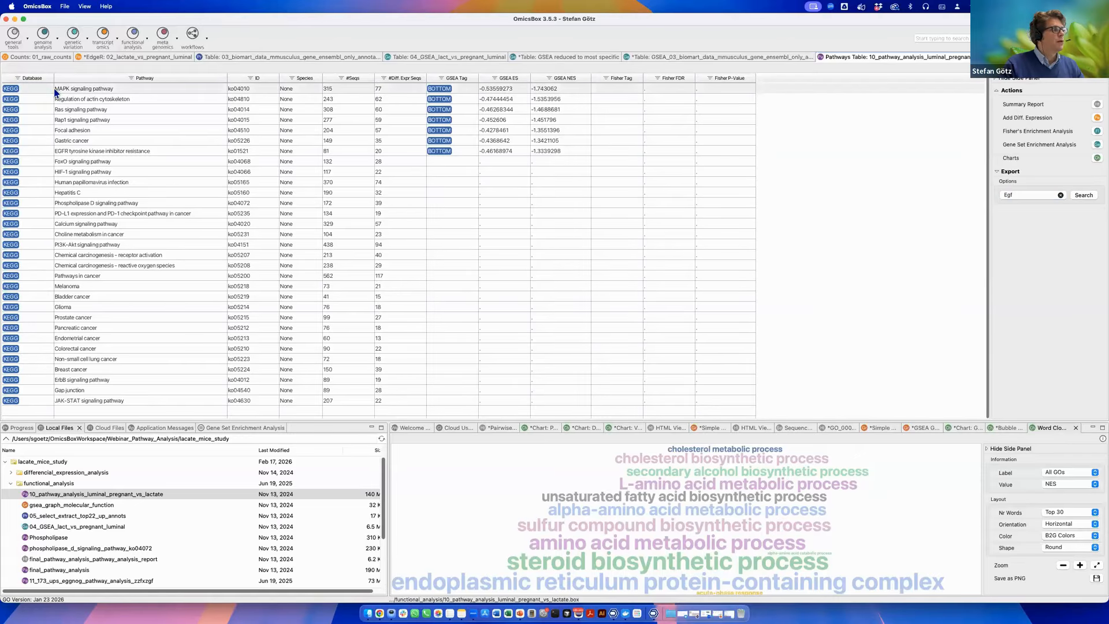
right_click(117, 89)
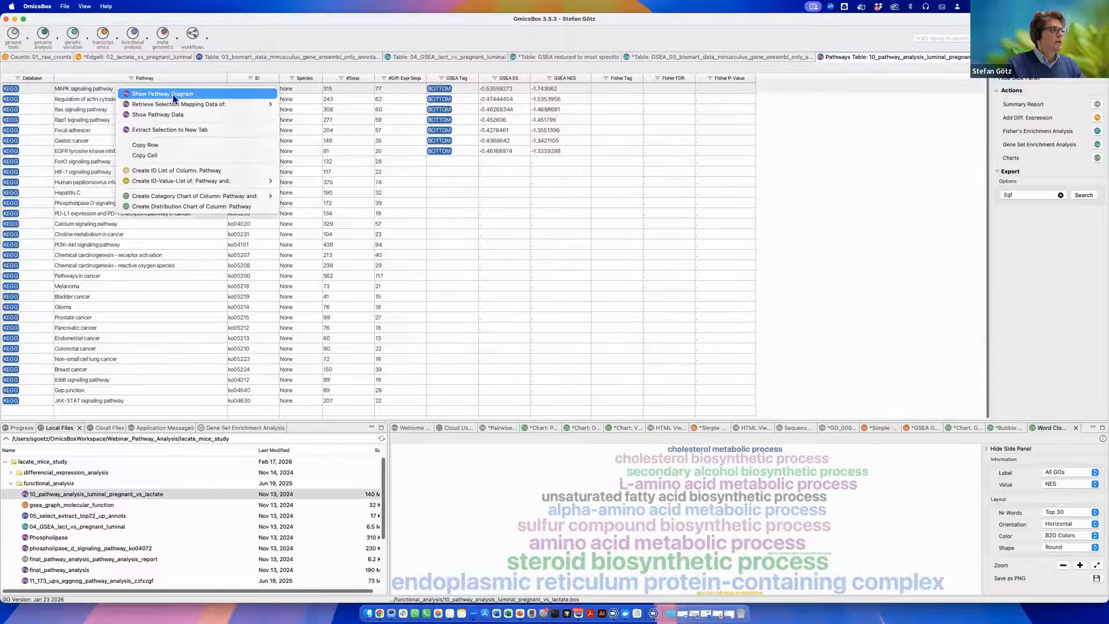
left_click(101, 87)
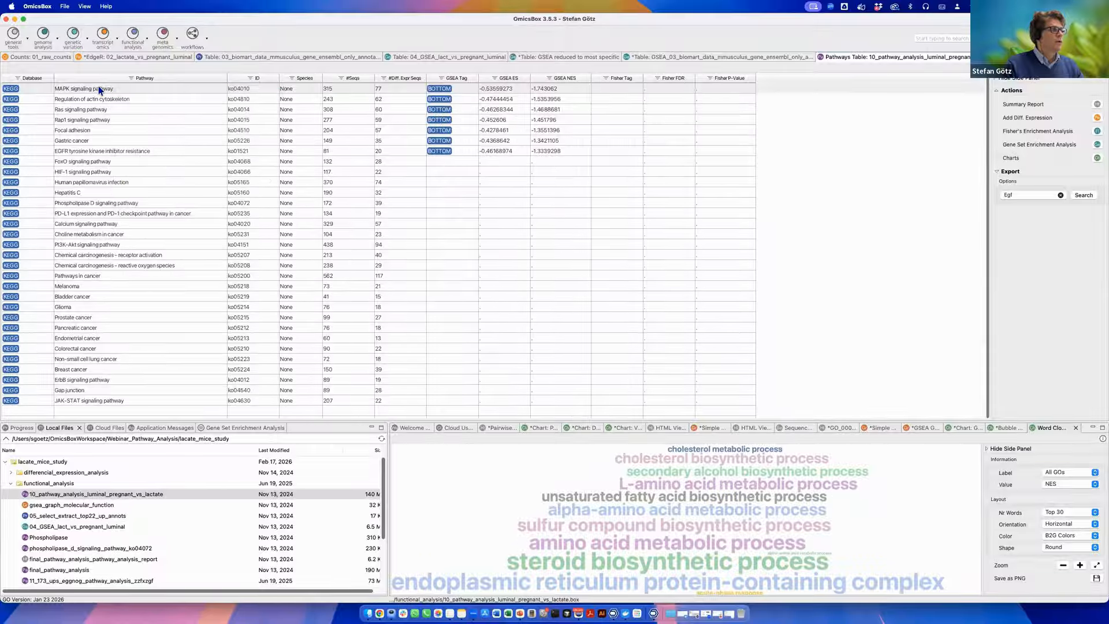
right_click(100, 87)
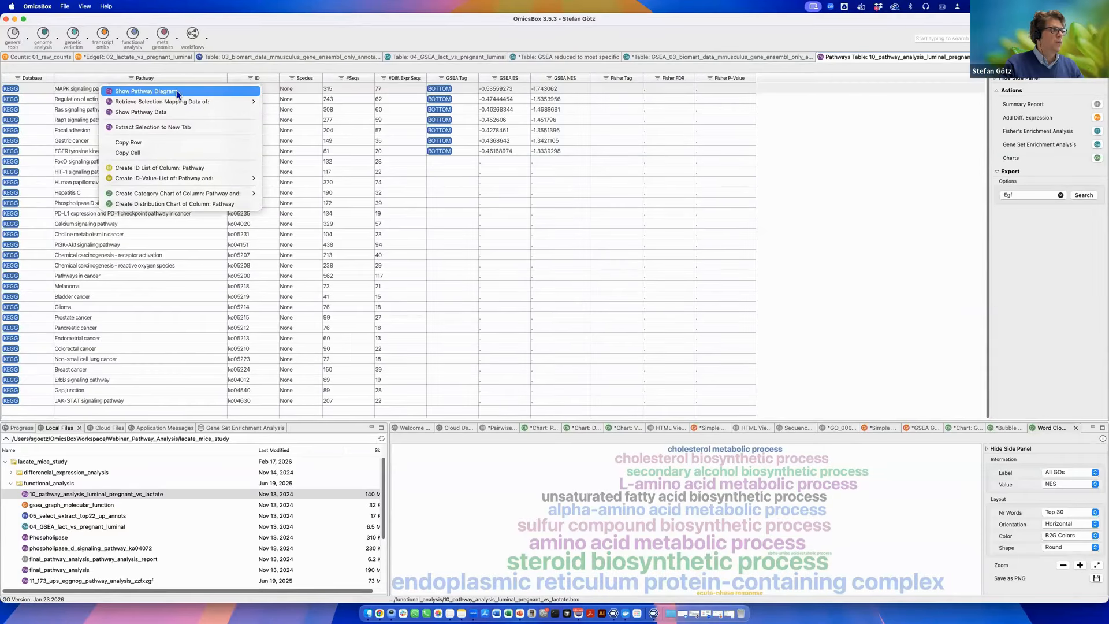
mouse_move(179, 99)
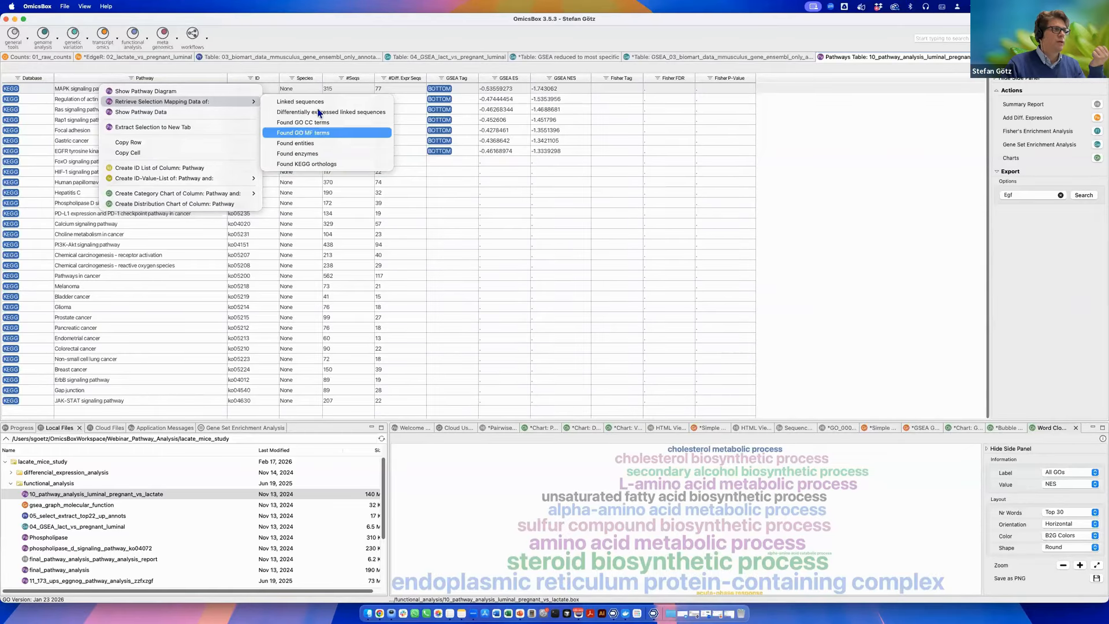
left_click(169, 92)
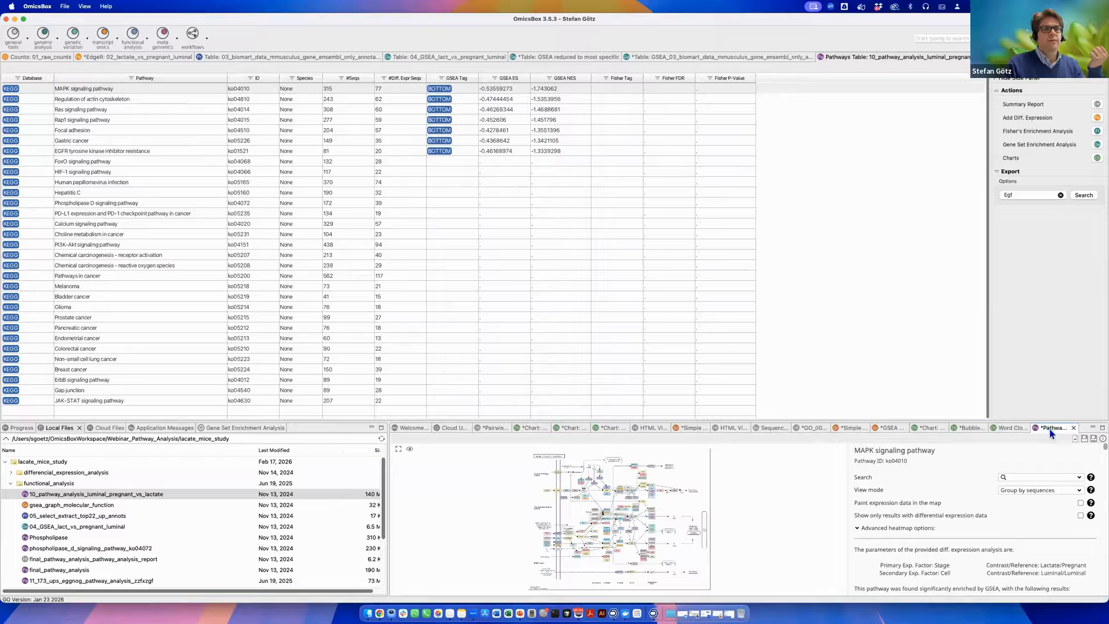
Maximize the MAPK pathway diagram view and inspect the details of the receptor and ligand nodes.
double_click(1052, 433)
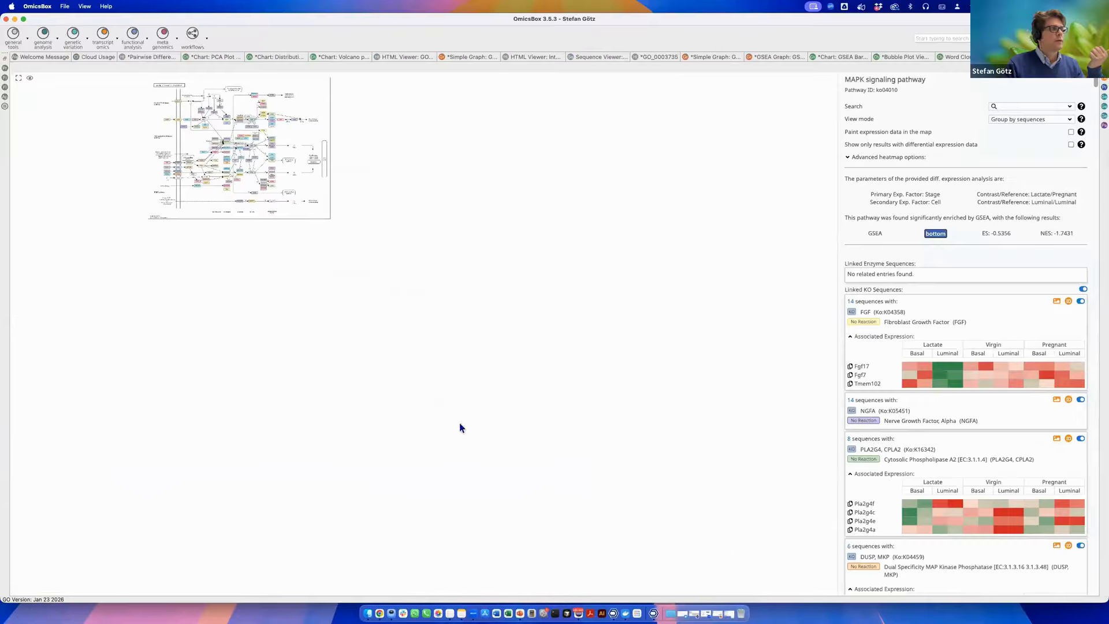
scroll(429, 345, "up", 2)
scroll(429, 345, "up", 5)
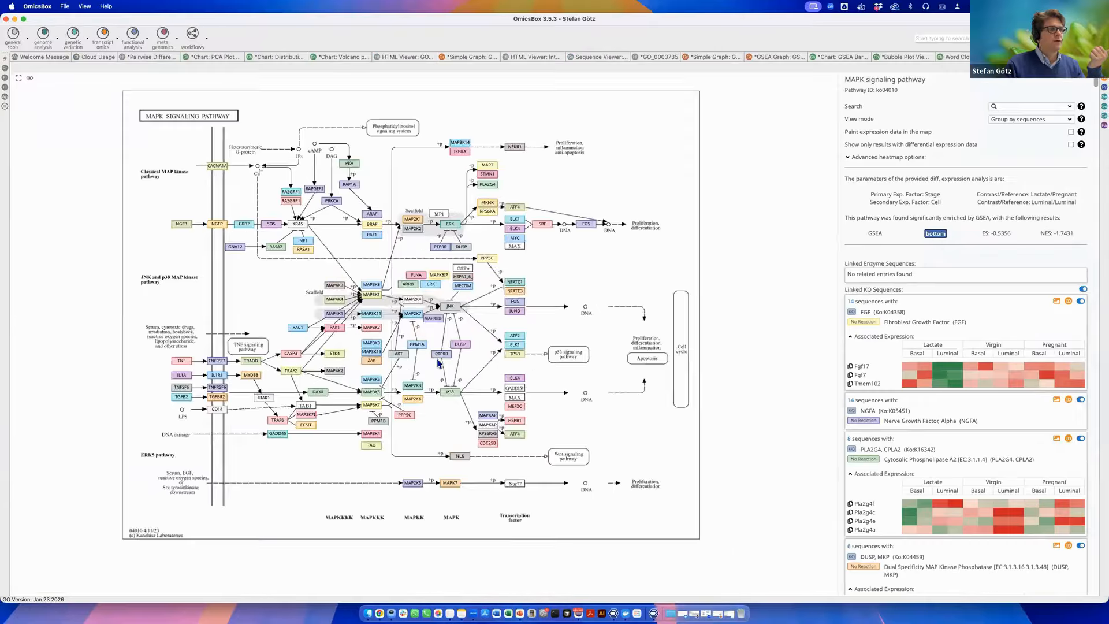
mouse_move(434, 369)
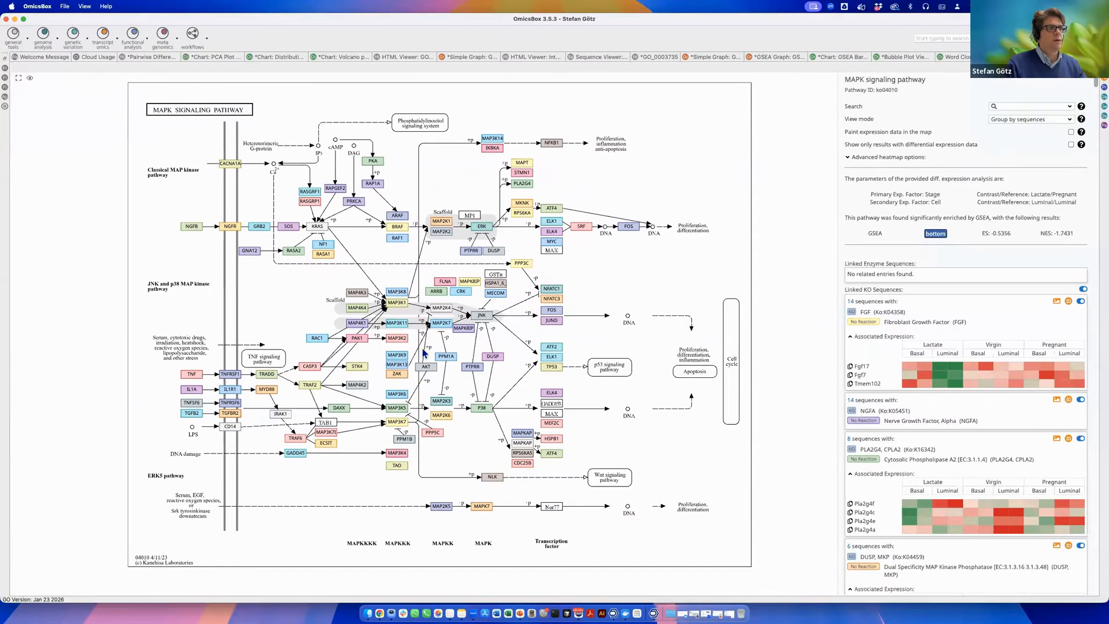
scroll(520, 332, "down", 3)
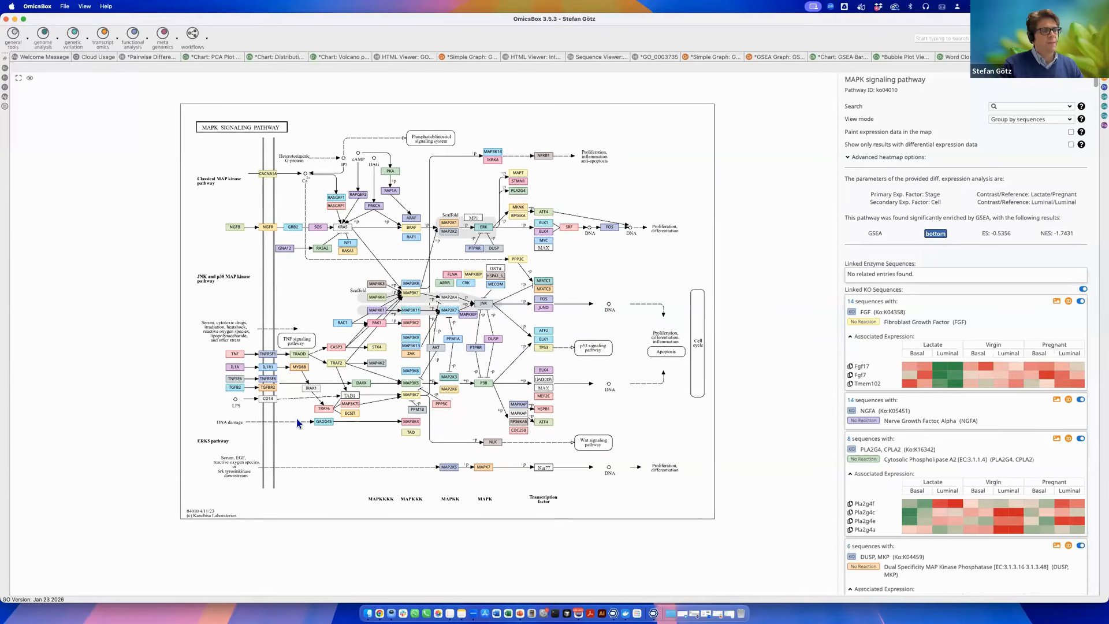
mouse_move(411, 354)
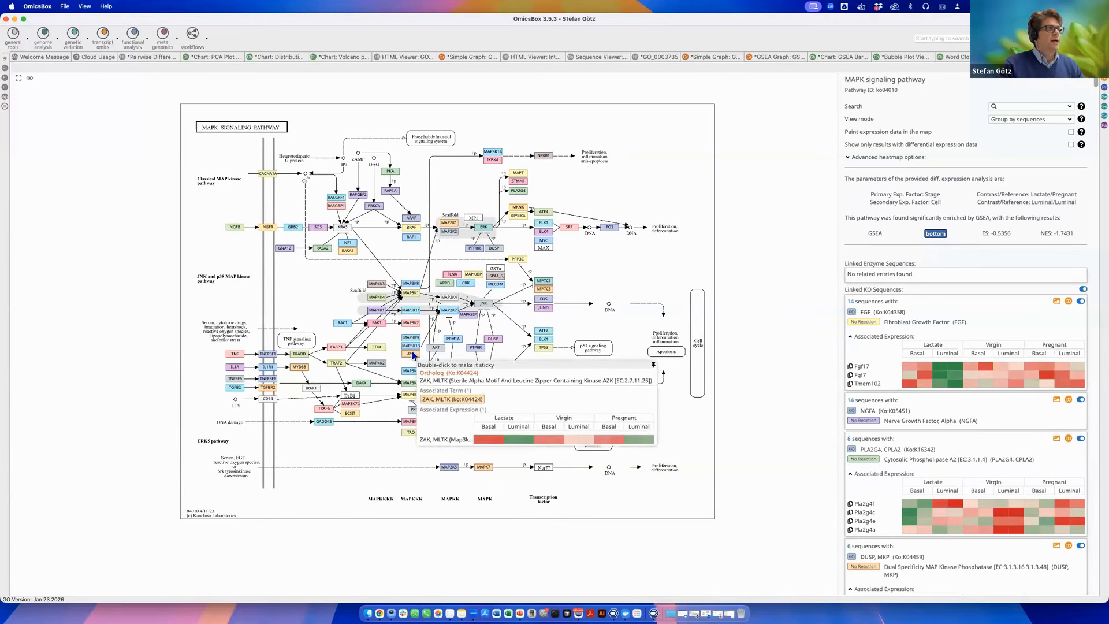
scroll(411, 355, "up", 2)
left_click_drag(399, 229, 406, 254)
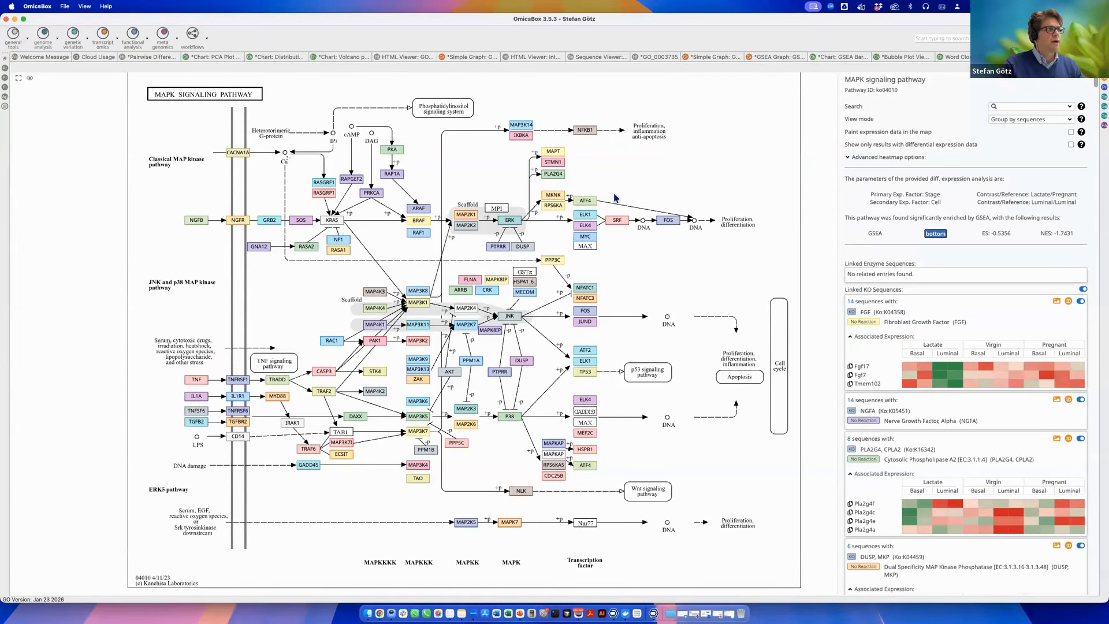
mouse_move(244, 224)
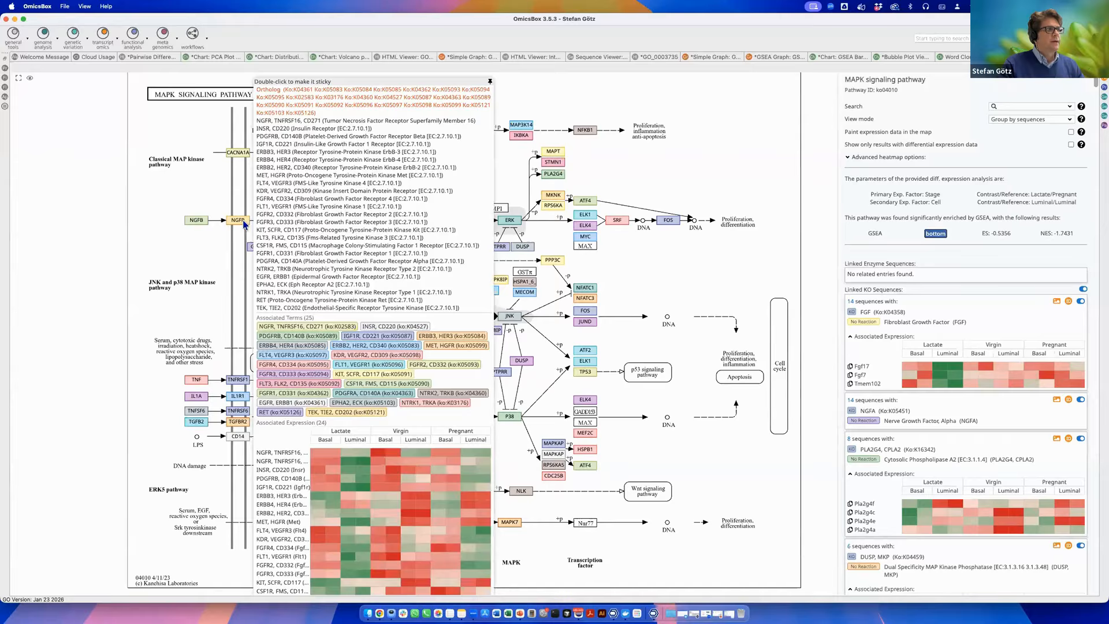
mouse_move(198, 224)
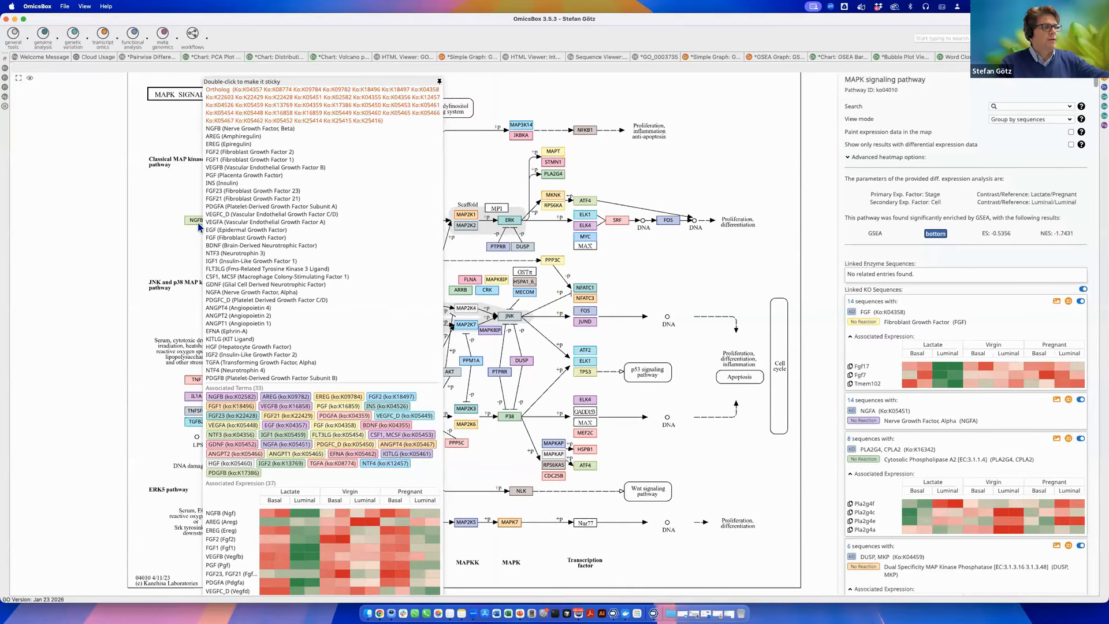
Pin the growth factor ligand node popup, examine its associated terms and expression heatmap, and close it.
double_click(332, 98)
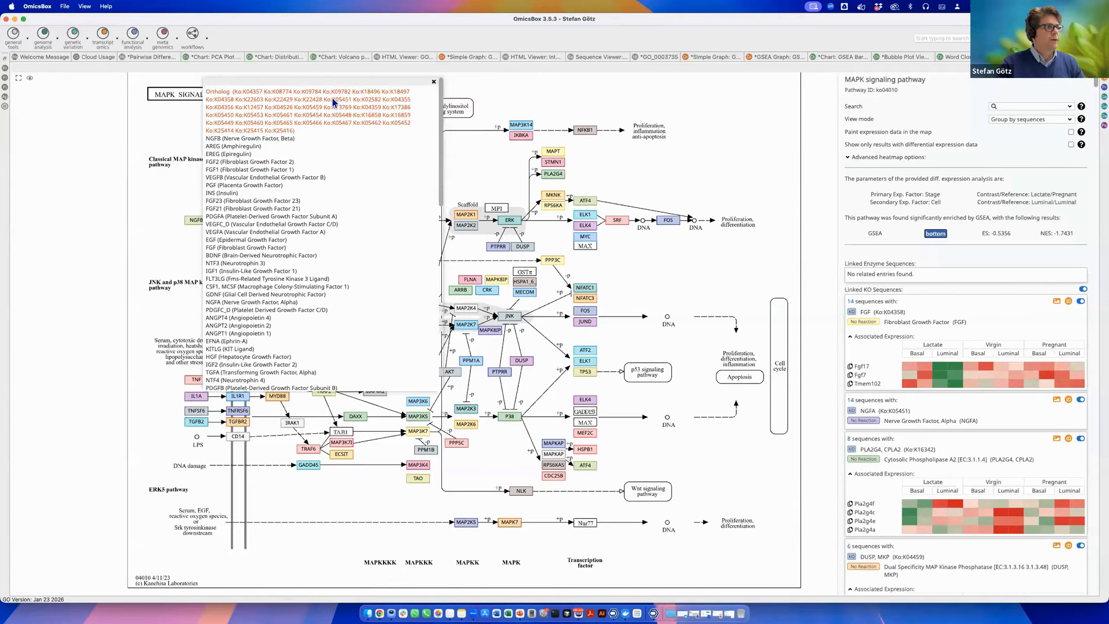
left_click_drag(328, 83, 506, 78)
scroll(606, 257, "down", 5)
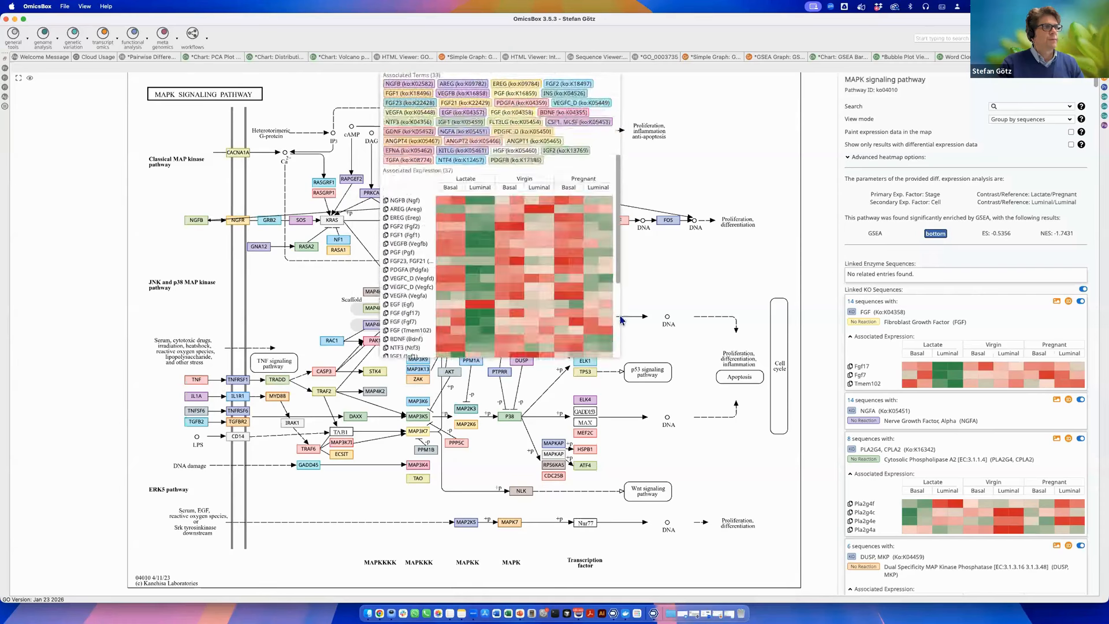
scroll(606, 257, "up", 1)
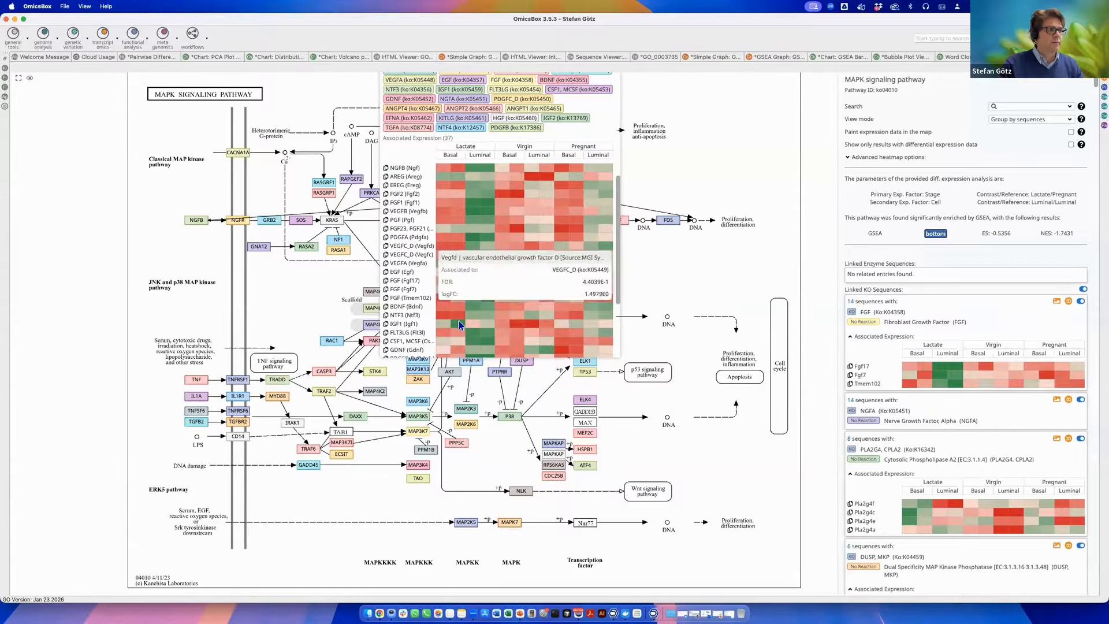
scroll(473, 262, "up", 2)
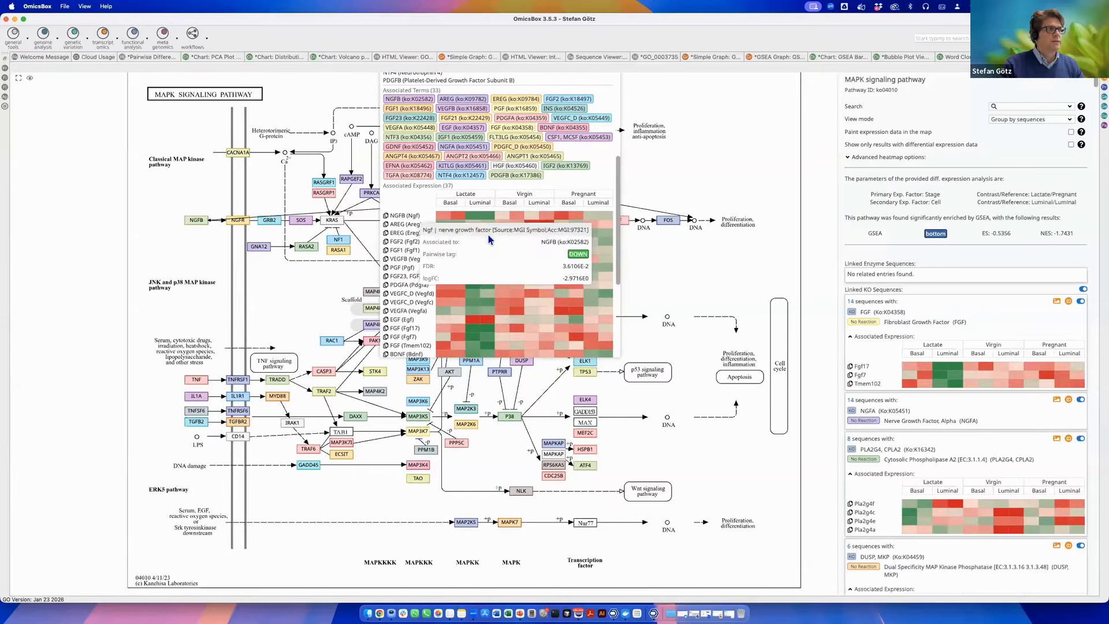
scroll(488, 239, "up", 2)
scroll(638, 167, "up", 3)
scroll(690, 203, "down", 4)
scroll(716, 316, "up", 2)
scroll(672, 156, "down", 3)
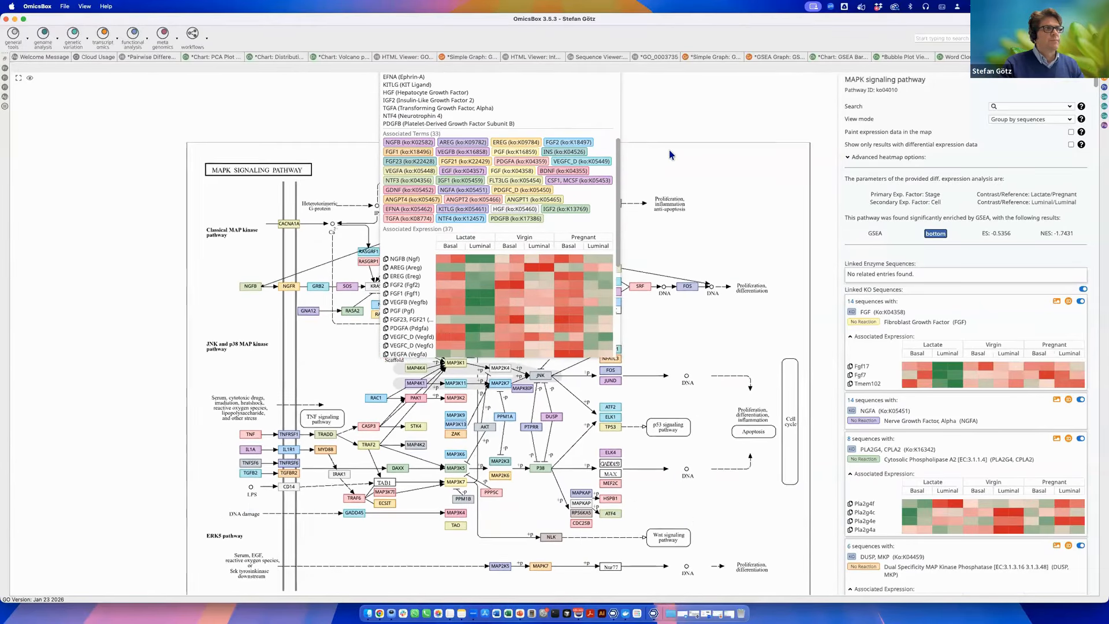
left_click_drag(576, 187, 579, 263)
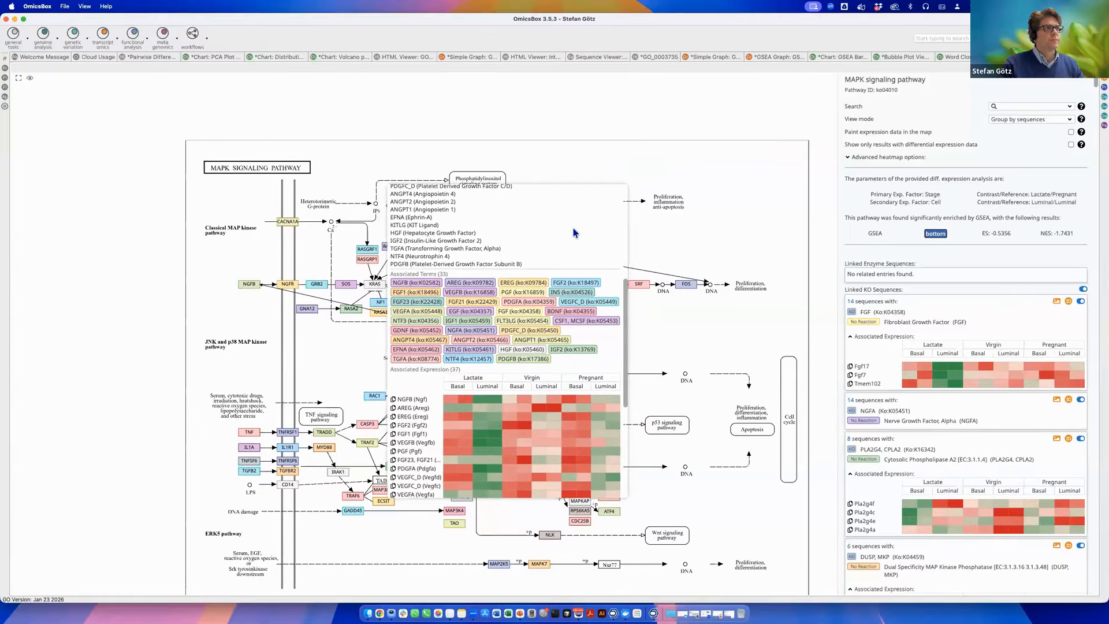
scroll(623, 191, "up", 5)
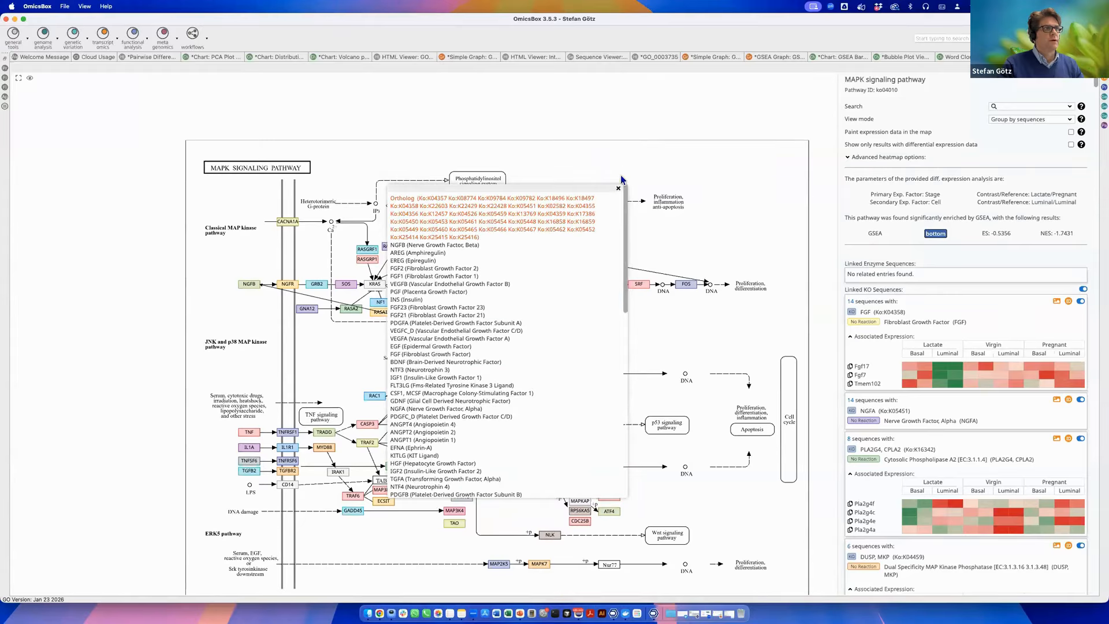
left_click(618, 190)
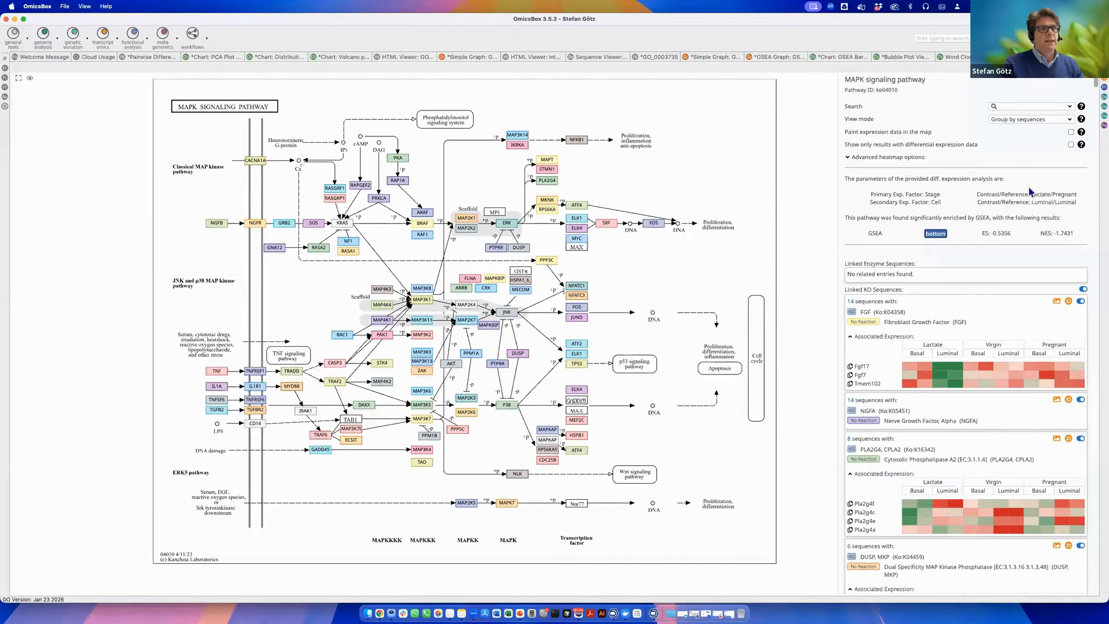
Enable painting expression data in the map and showing only results with differential expression.
left_click(1070, 132)
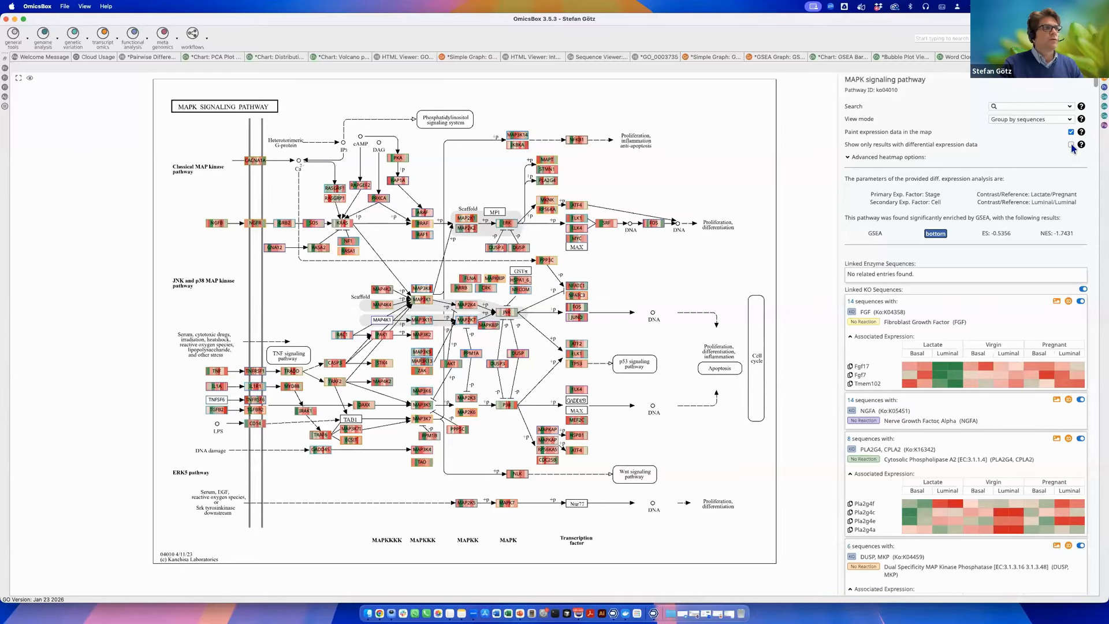
left_click(1072, 145)
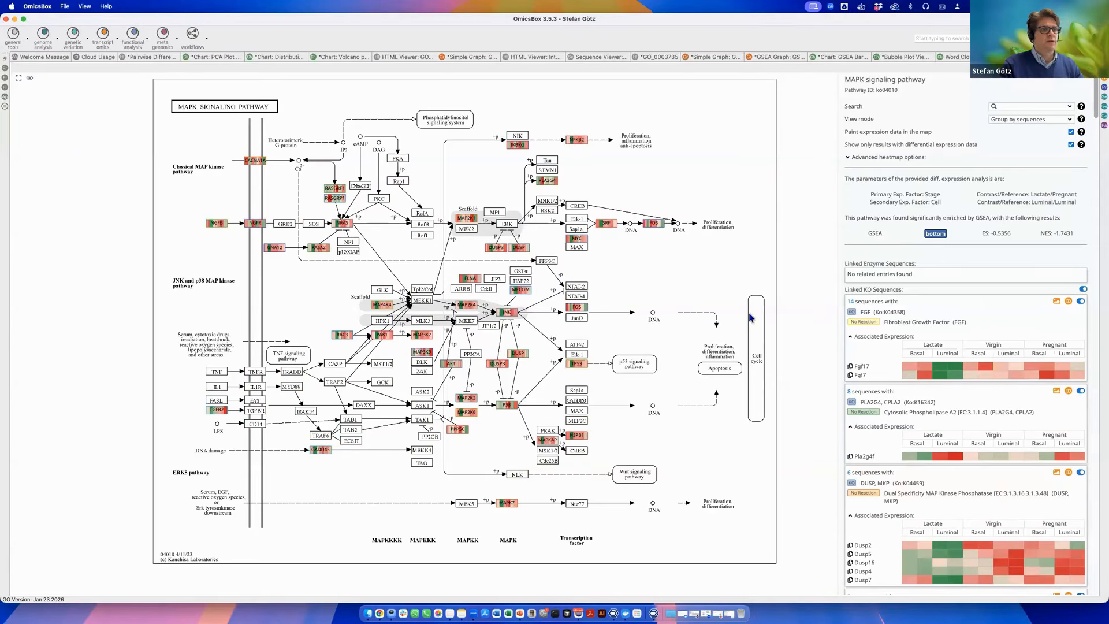
scroll(968, 446, "down", 10)
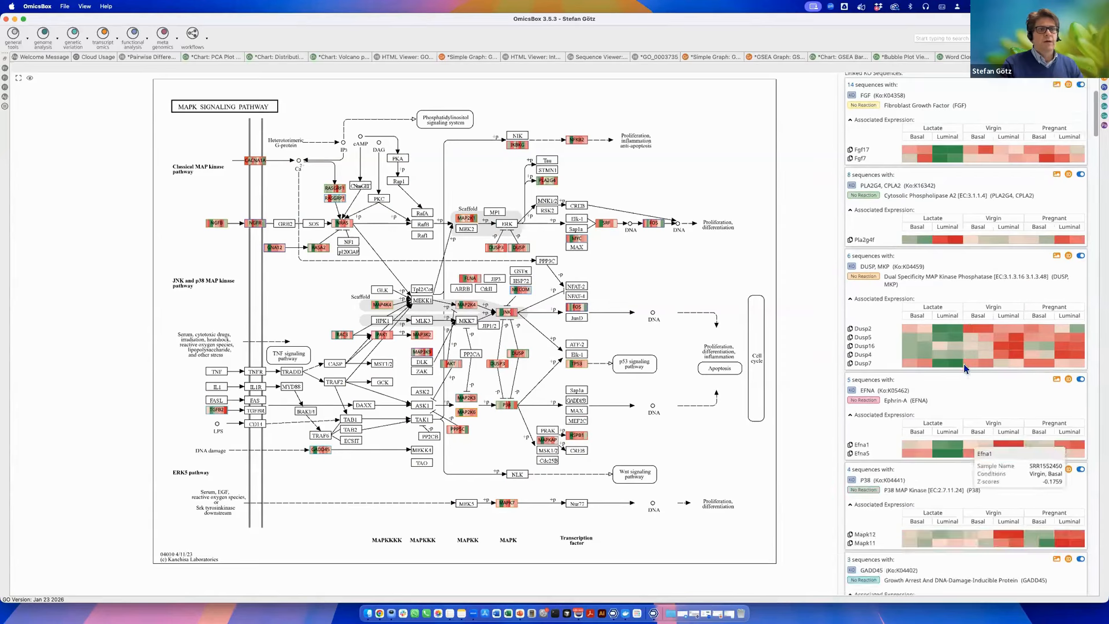
scroll(965, 368, "down", 3)
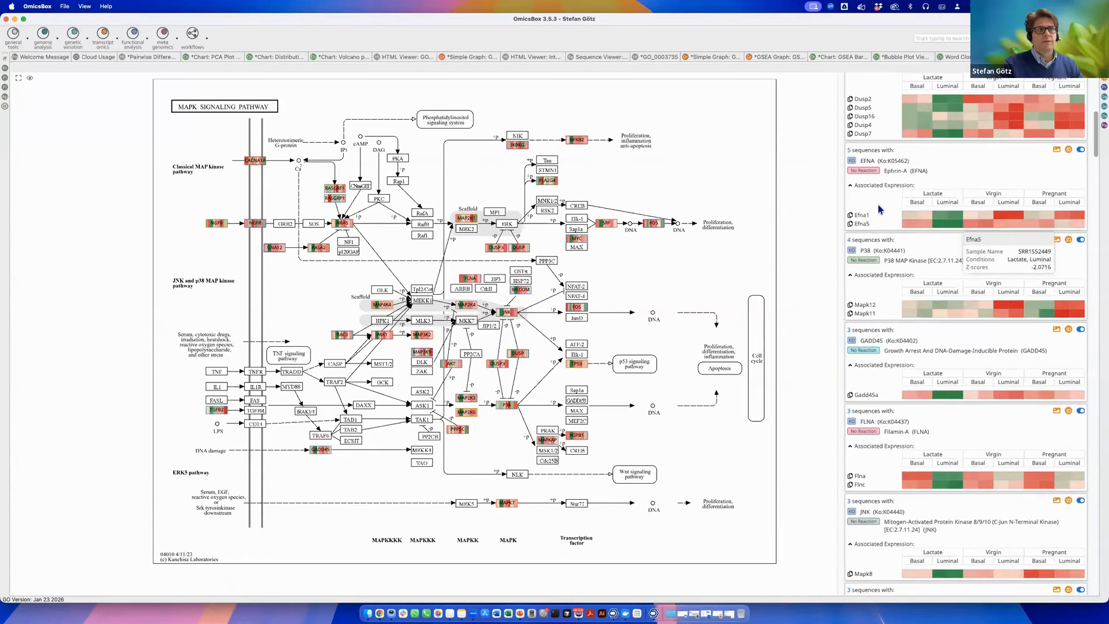
Scroll through the linked KO sequences and their expression heatmaps in the MAPK pathway side panel.
scroll(939, 364, "down", 6)
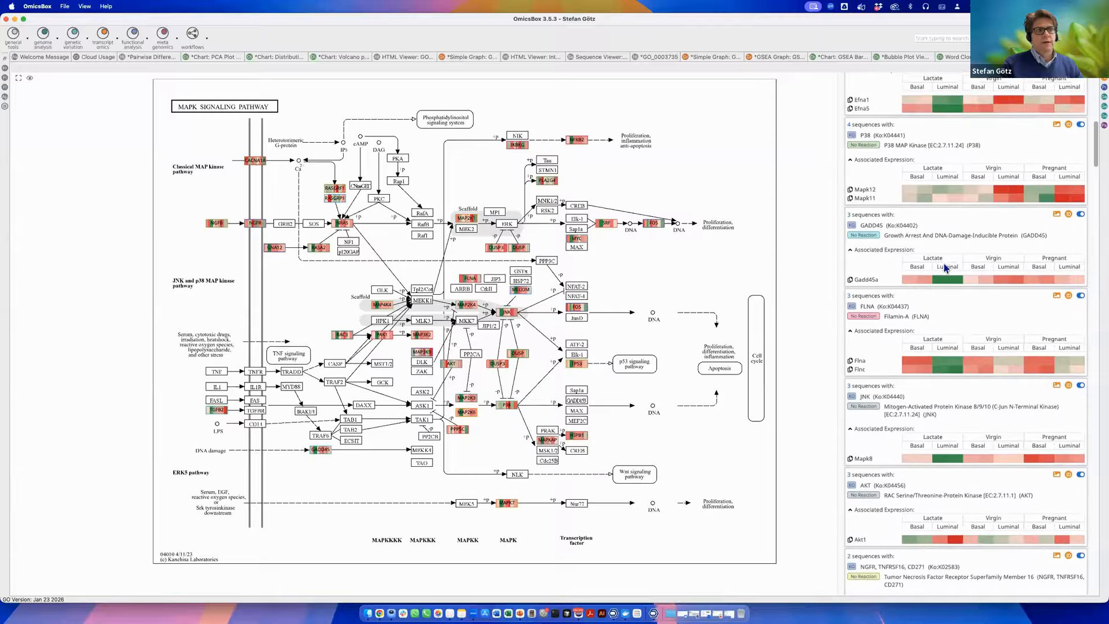
scroll(941, 289, "down", 8)
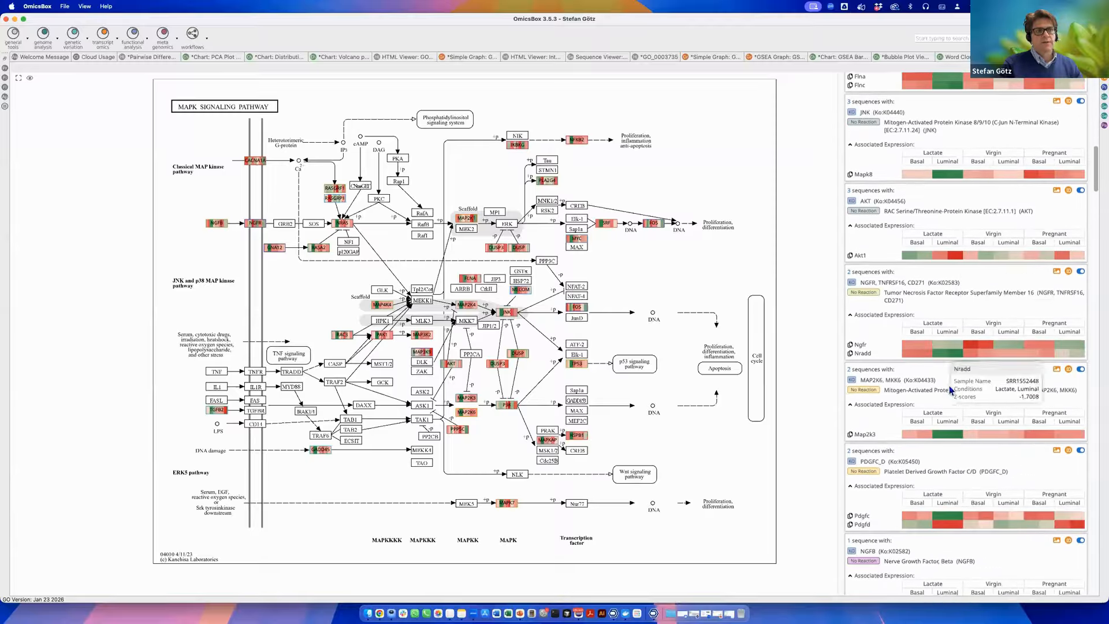
scroll(940, 416, "down", 10)
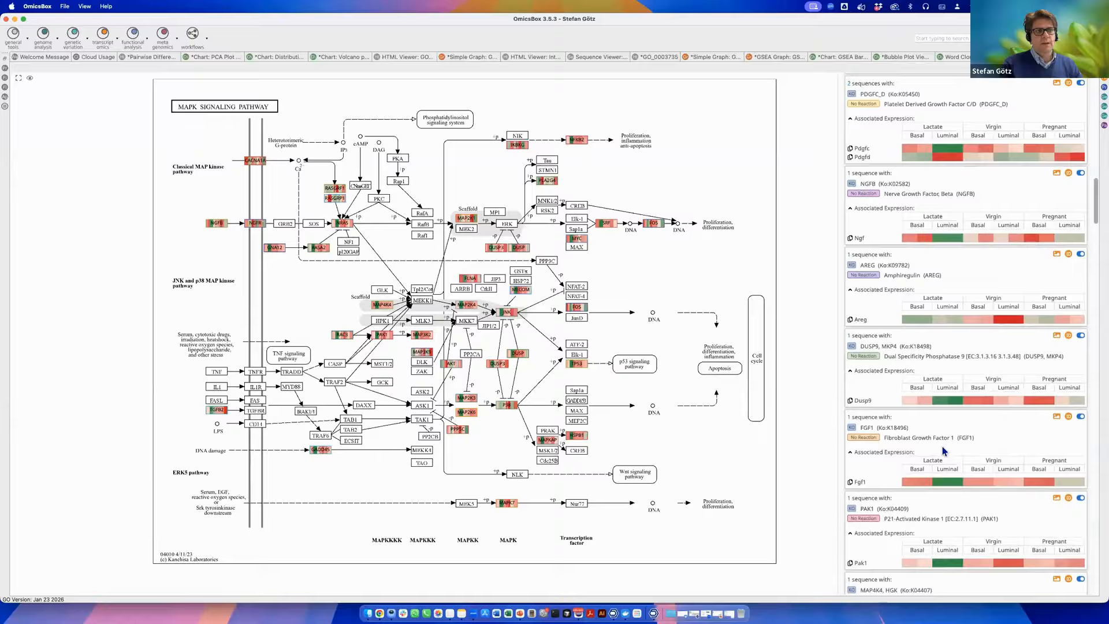
left_click_drag(1096, 195, 1095, 104)
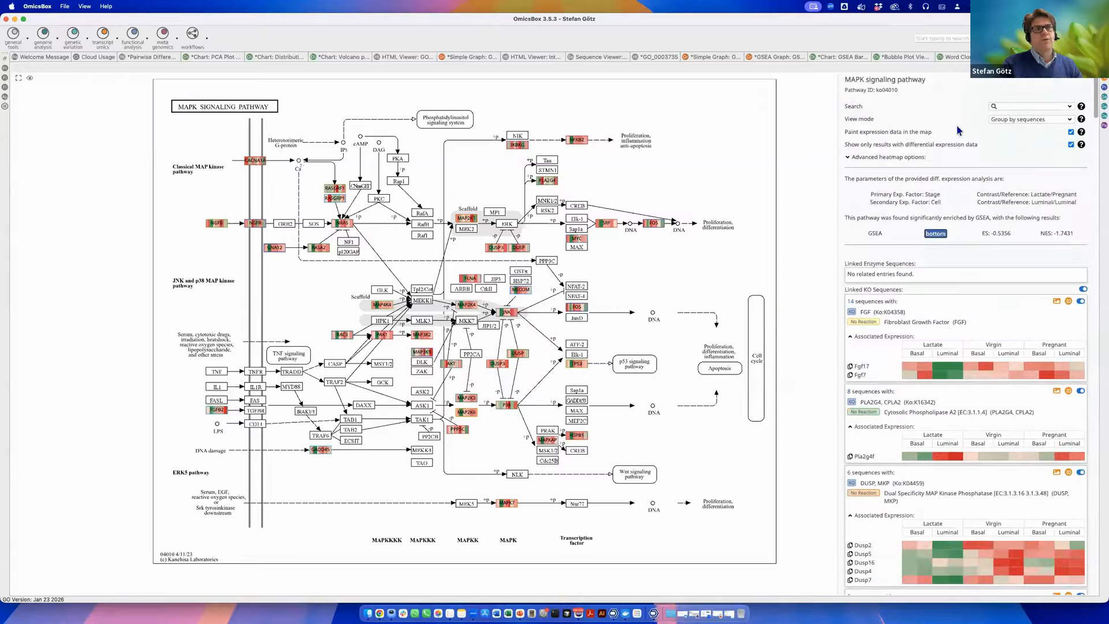
Search the MAPK pathway map for Egf and zoom in on the highlighted EGF node.
left_click(1015, 104)
type("E")
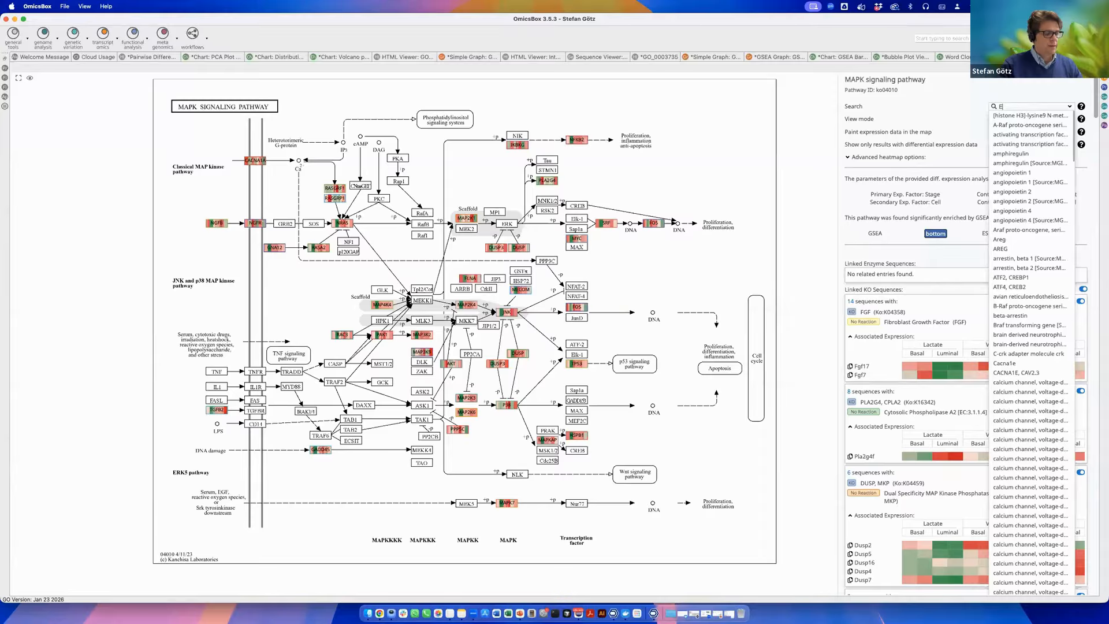
type("gf")
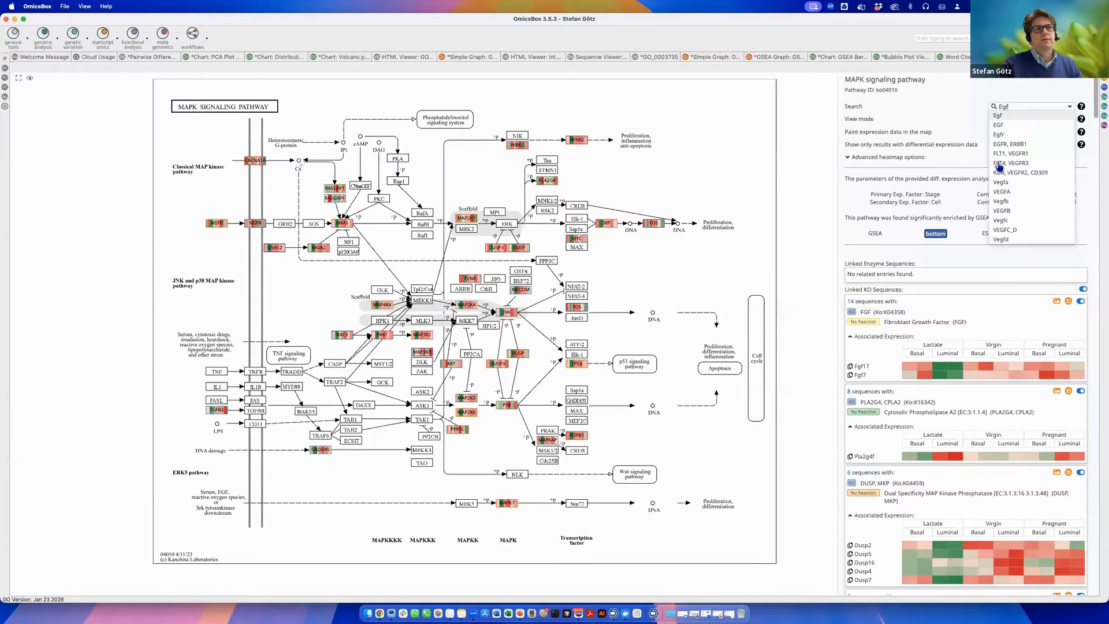
scroll(1038, 189, "down", 3)
scroll(1037, 190, "up", 3)
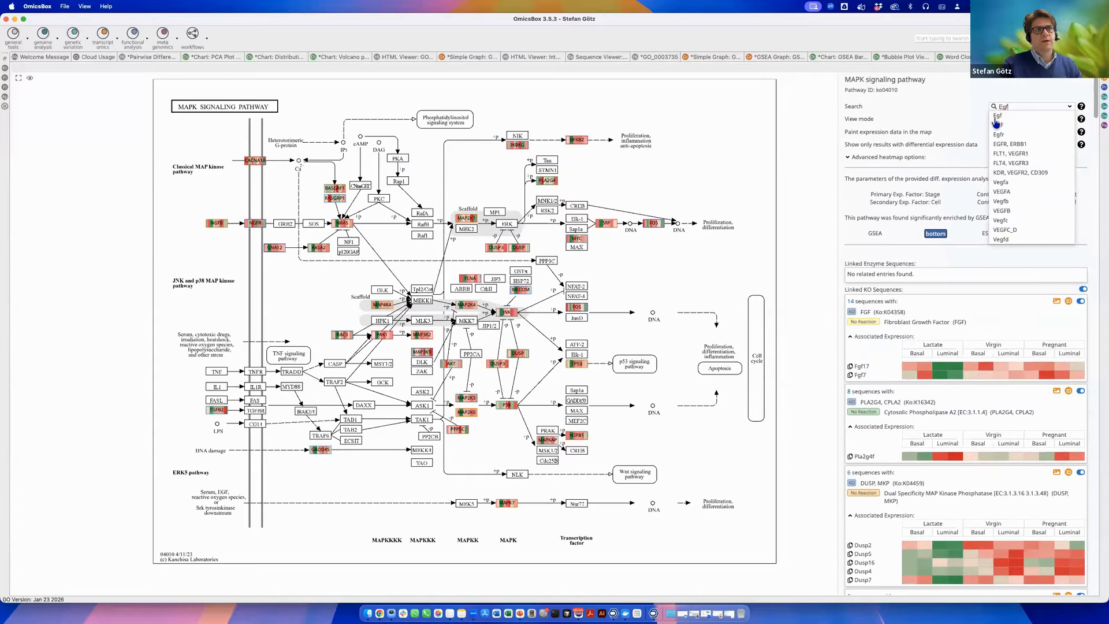
left_click(996, 117)
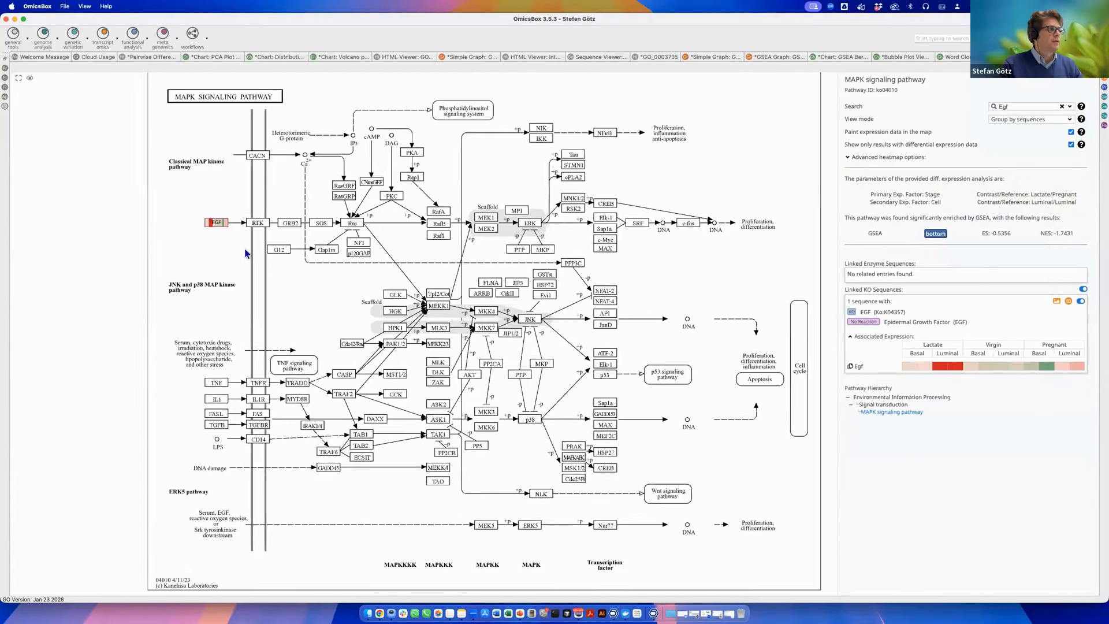
scroll(267, 226, "up", 3)
mouse_move(262, 242)
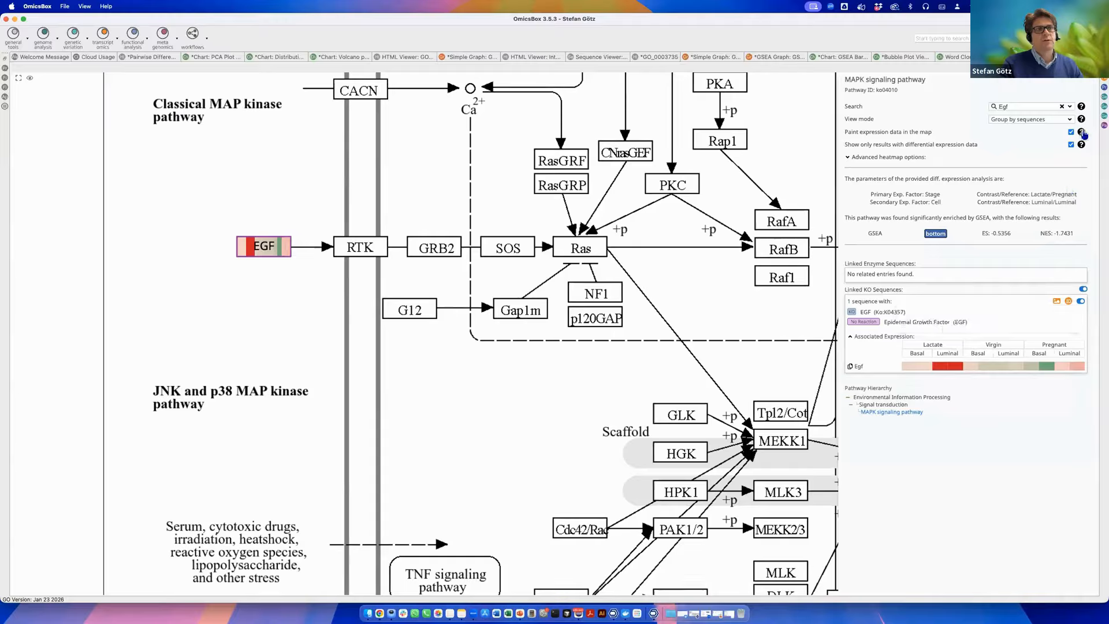
left_click(1064, 120)
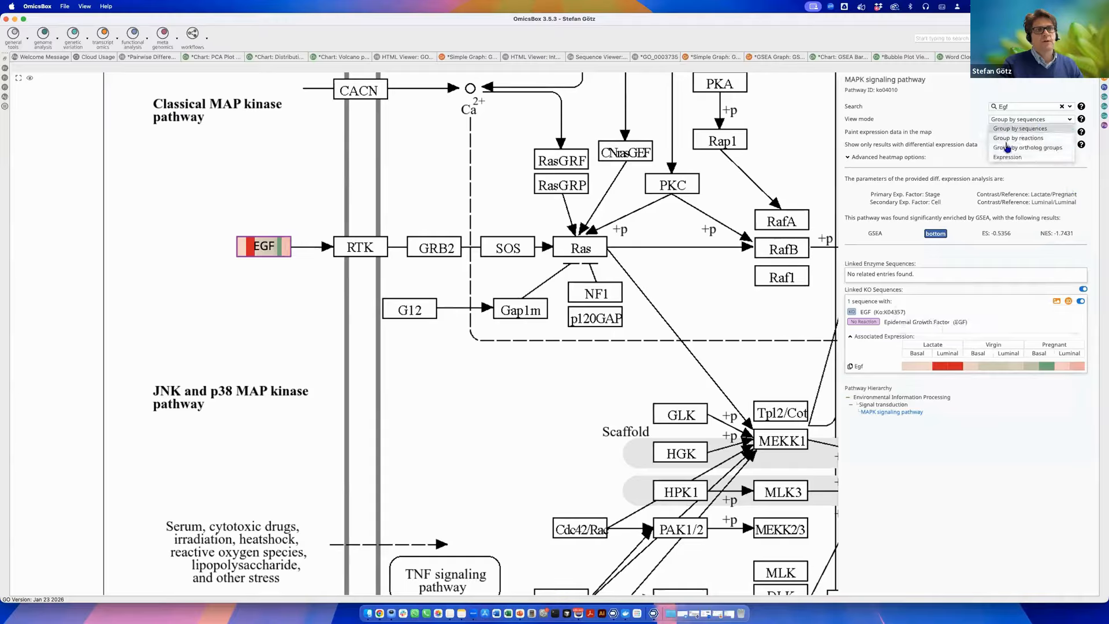
left_click(913, 121)
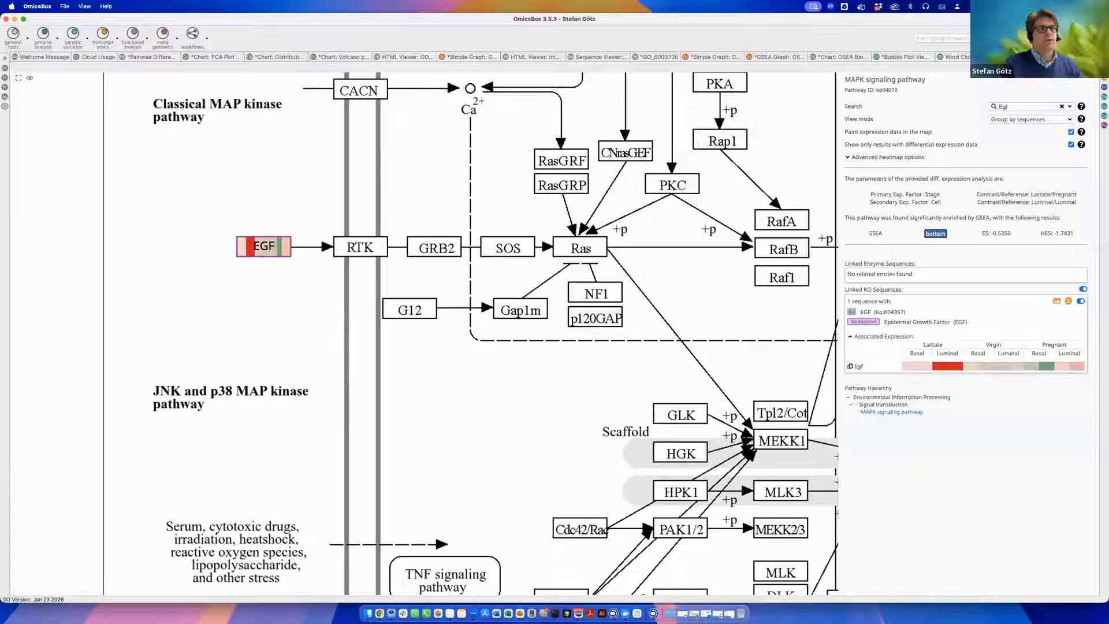
Open the pathway diagram for Regulation of actin cytoskeleton from the pathway table and maximize its view.
double_click(1028, 57)
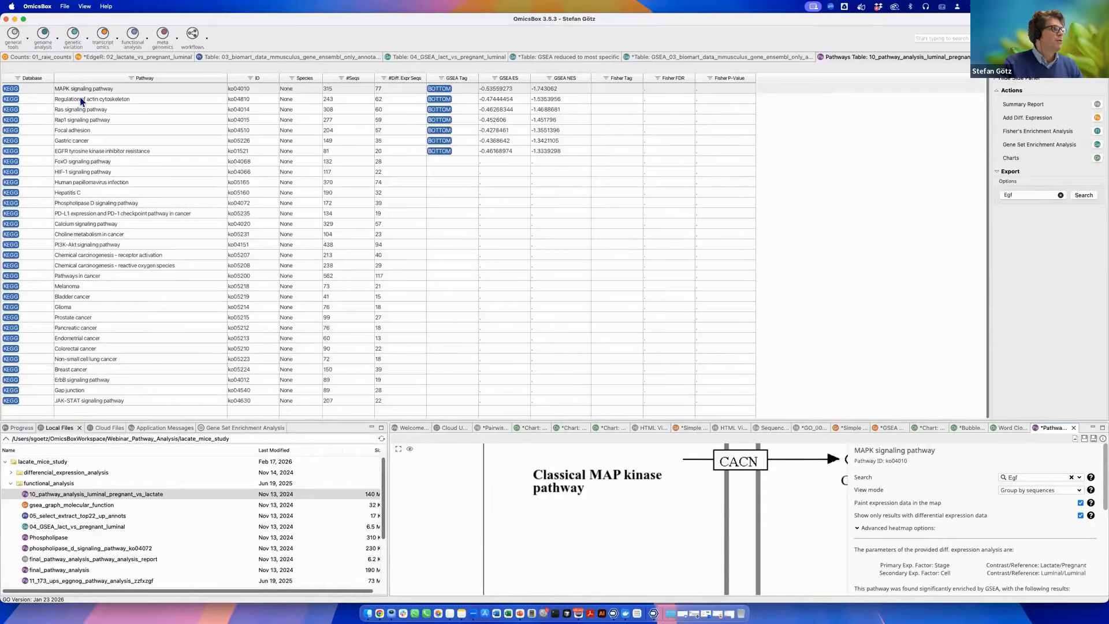
right_click(125, 102)
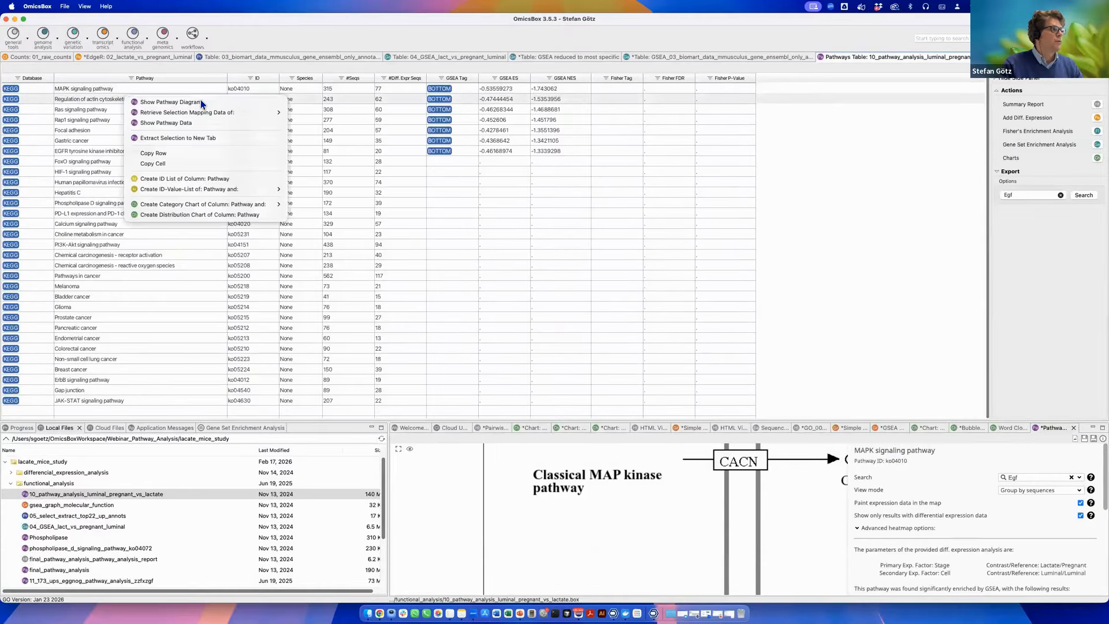
left_click(173, 100)
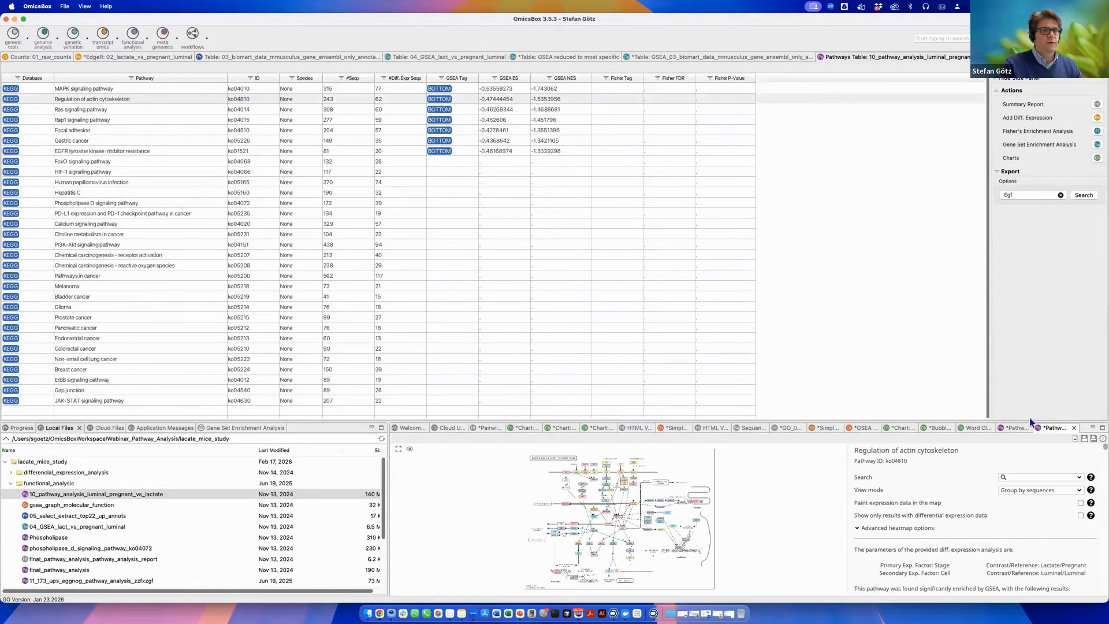
double_click(1042, 426)
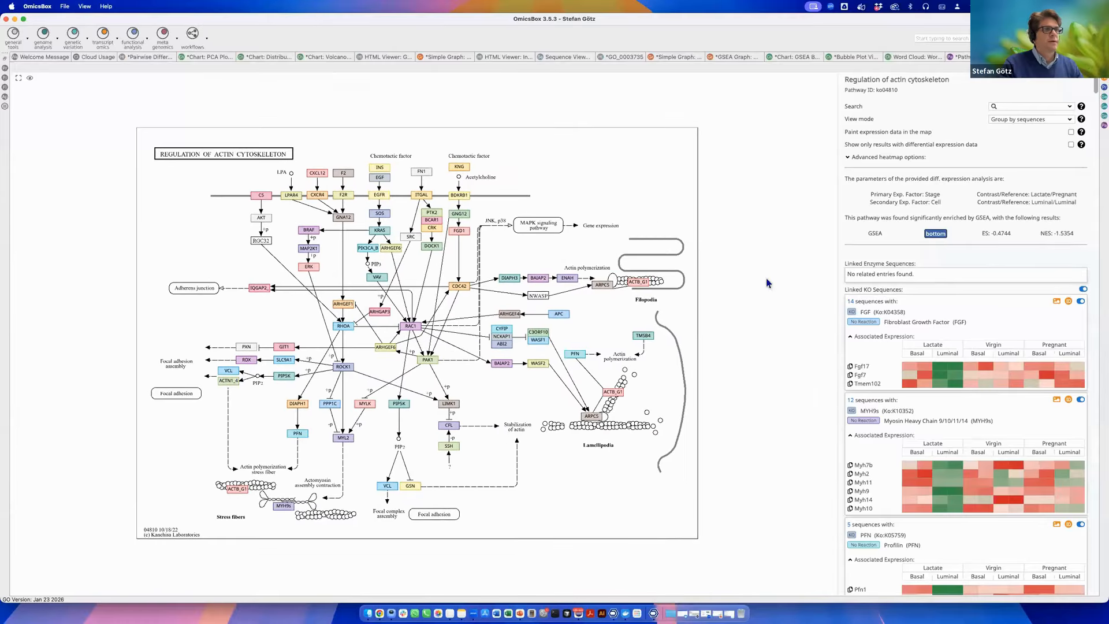
Search the actin cytoskeleton map for Egf and enable painting expression data in the map.
left_click(1010, 106)
type("Egf")
left_click(1002, 122)
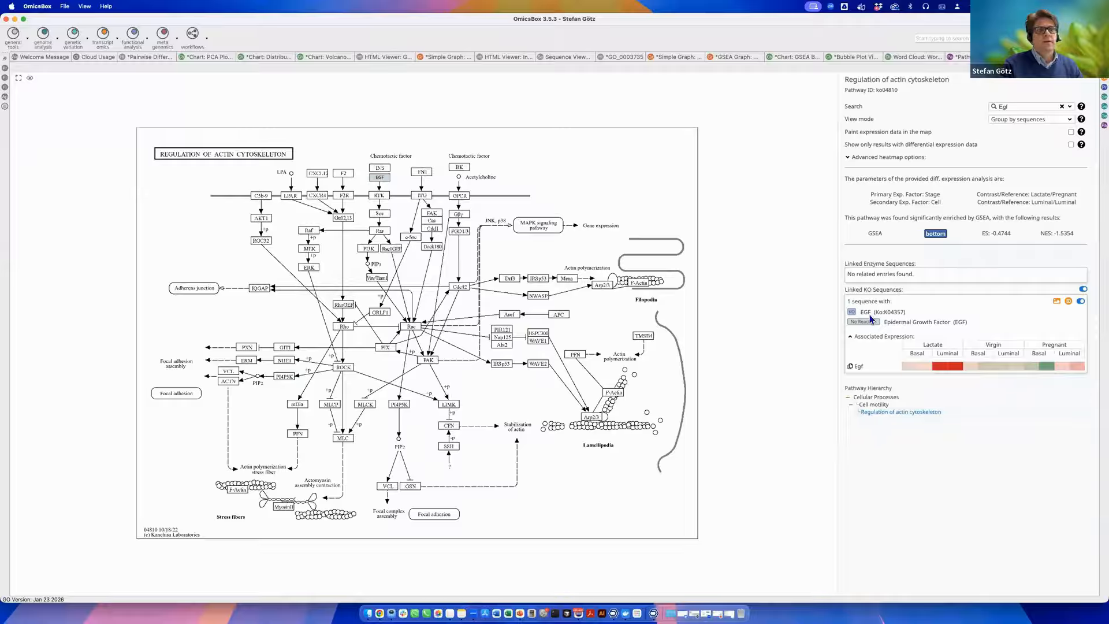
left_click(1071, 132)
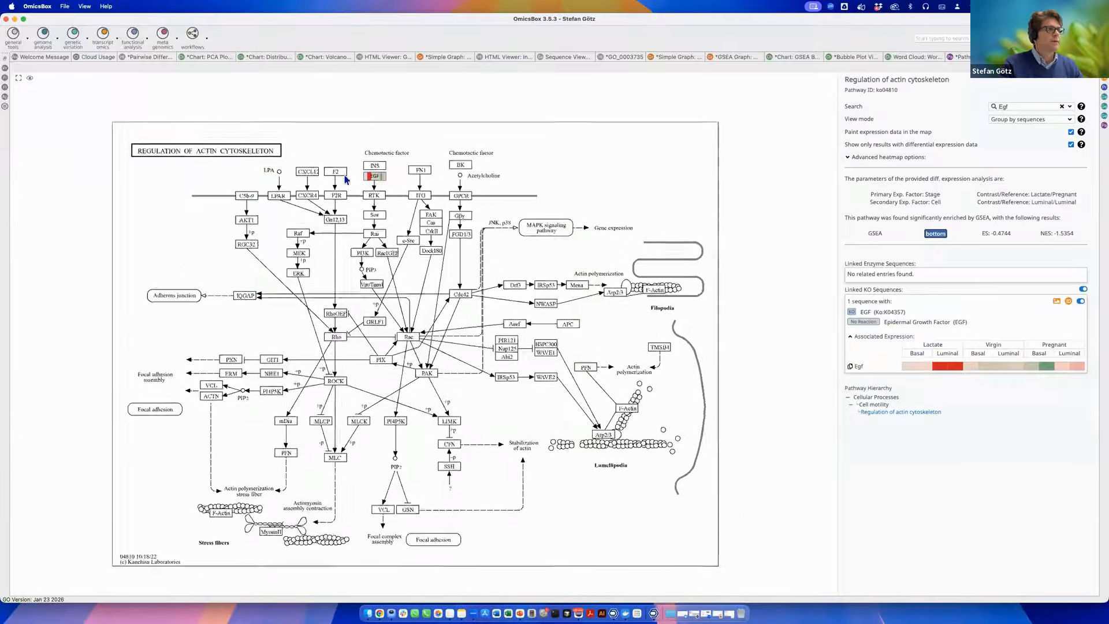
Zoom and pan around the EGF node to inspect its expression colouring in the actin cytoskeleton map.
scroll(374, 178, "up", 4)
mouse_move(373, 178)
scroll(338, 169, "up", 1)
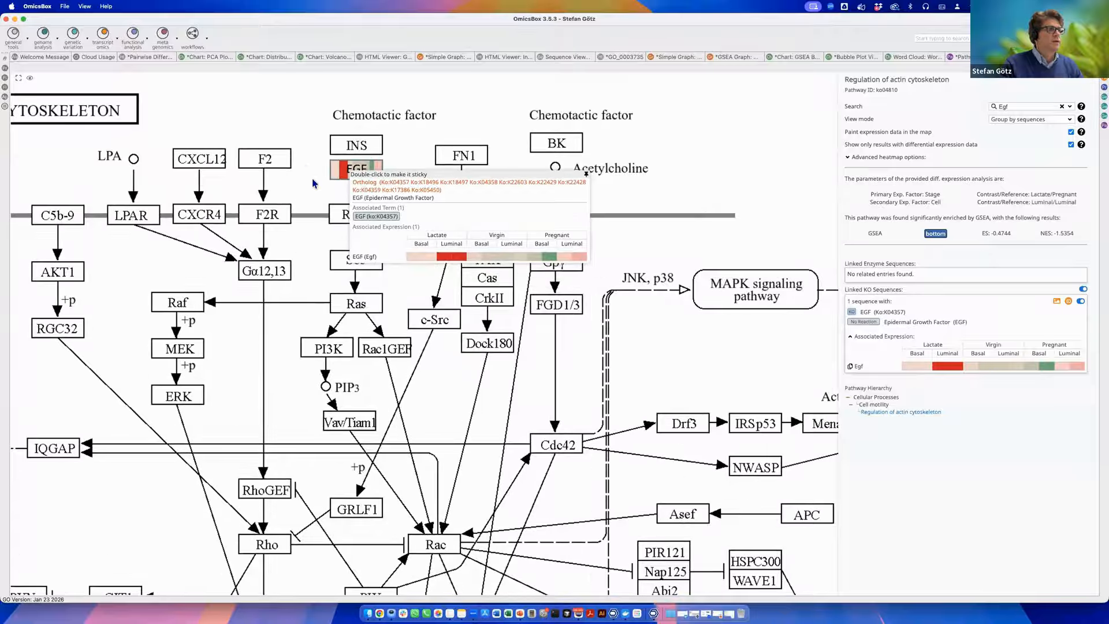
scroll(308, 171, "right", 2)
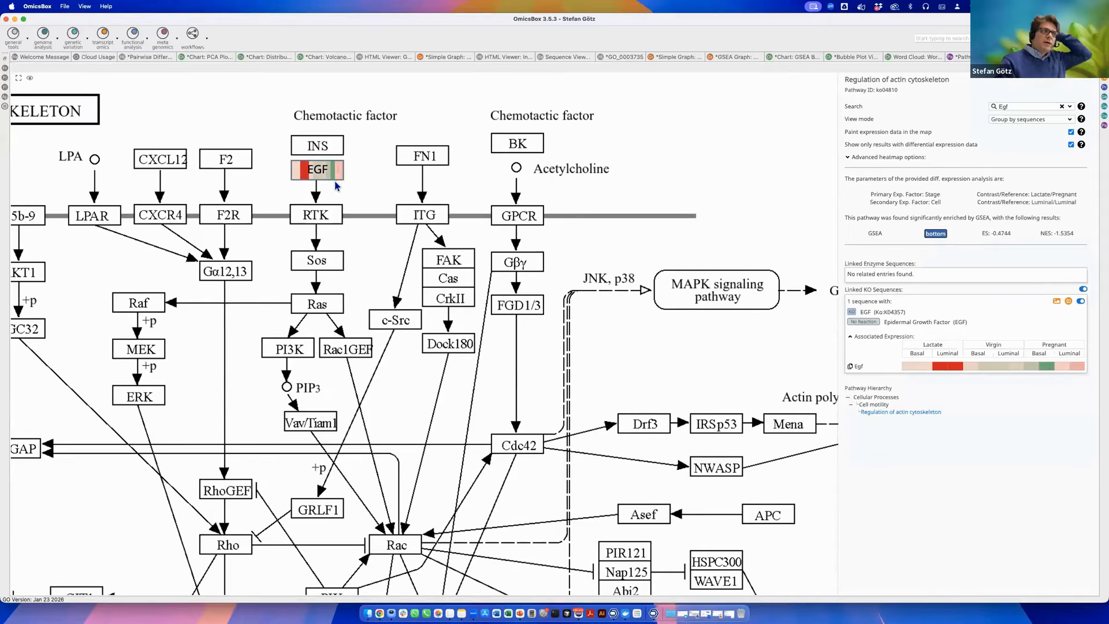
scroll(361, 206, "down", 1)
scroll(361, 205, "left", 1)
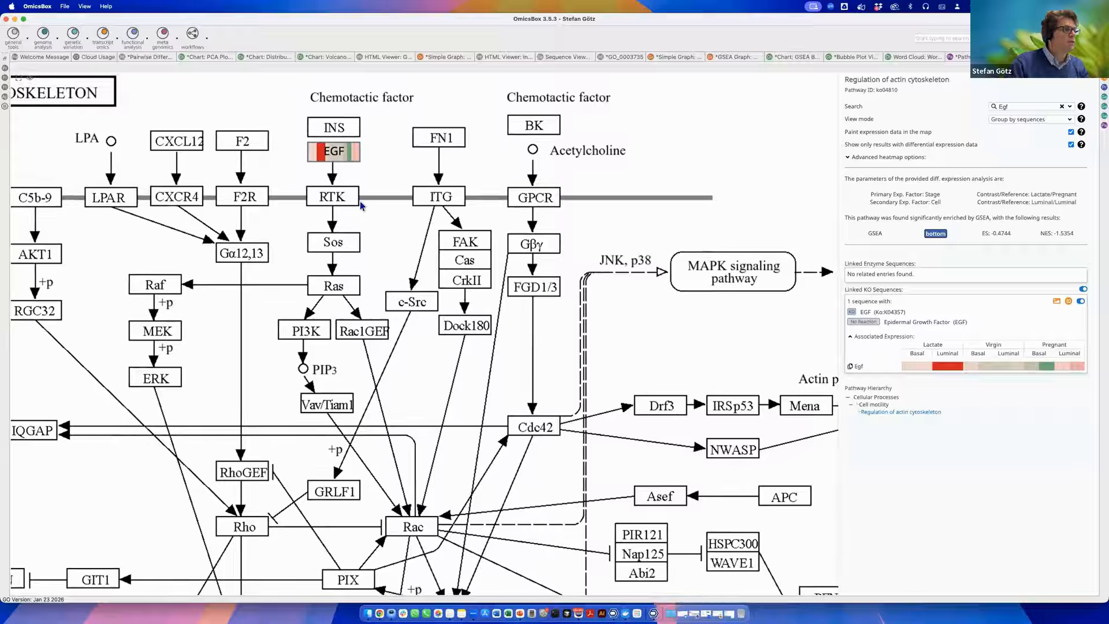
scroll(361, 205, "down", 5)
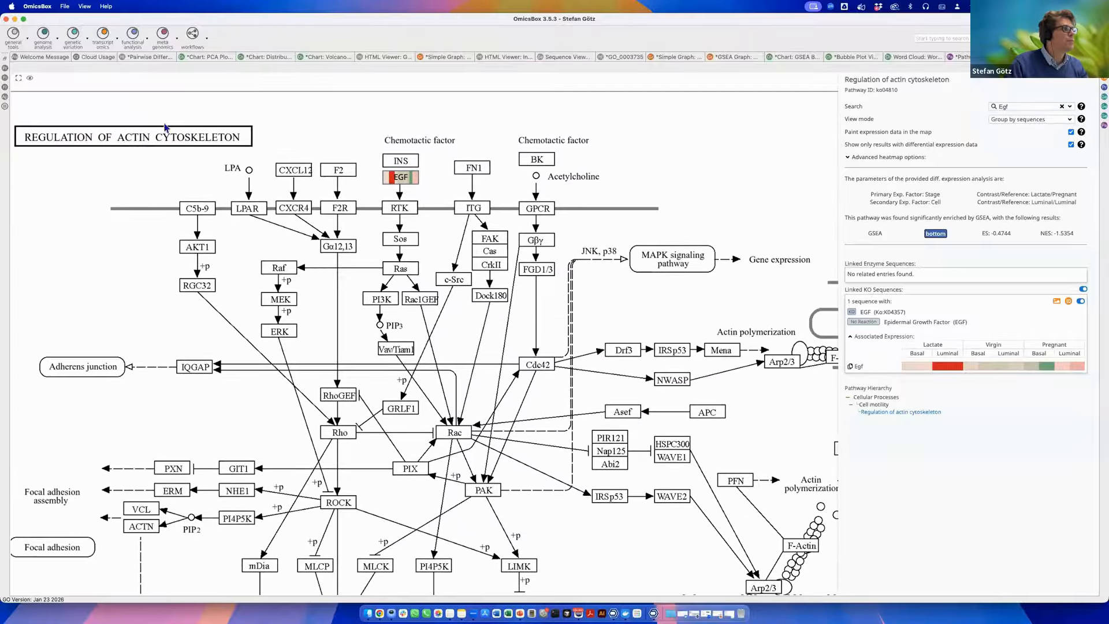
left_click_drag(651, 209, 277, 144)
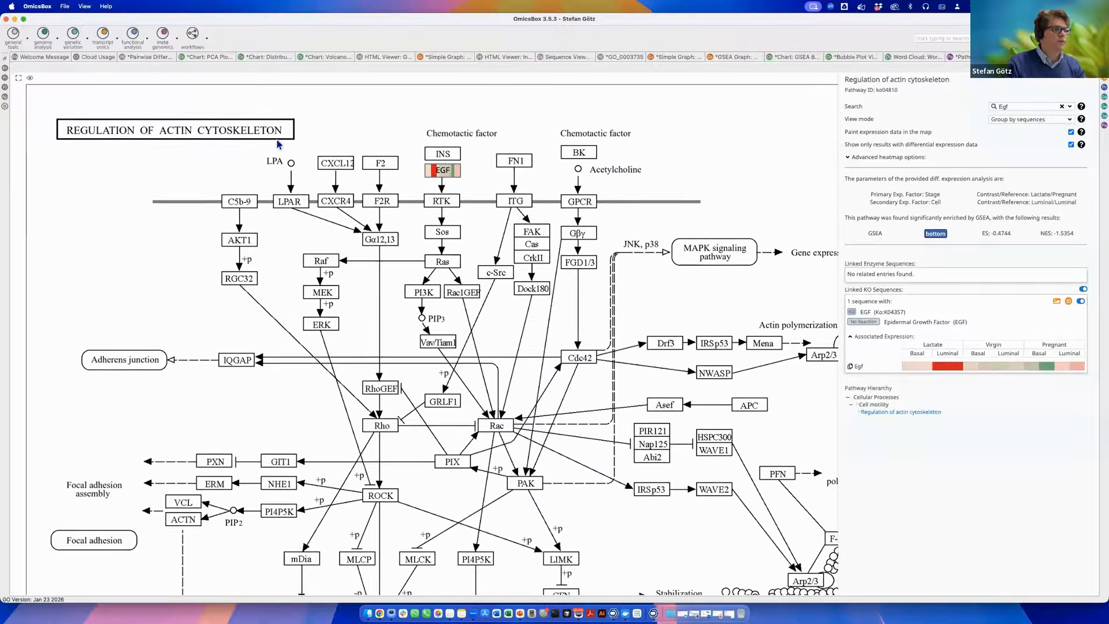
scroll(537, 292, "down", 1)
scroll(687, 254, "down", 1)
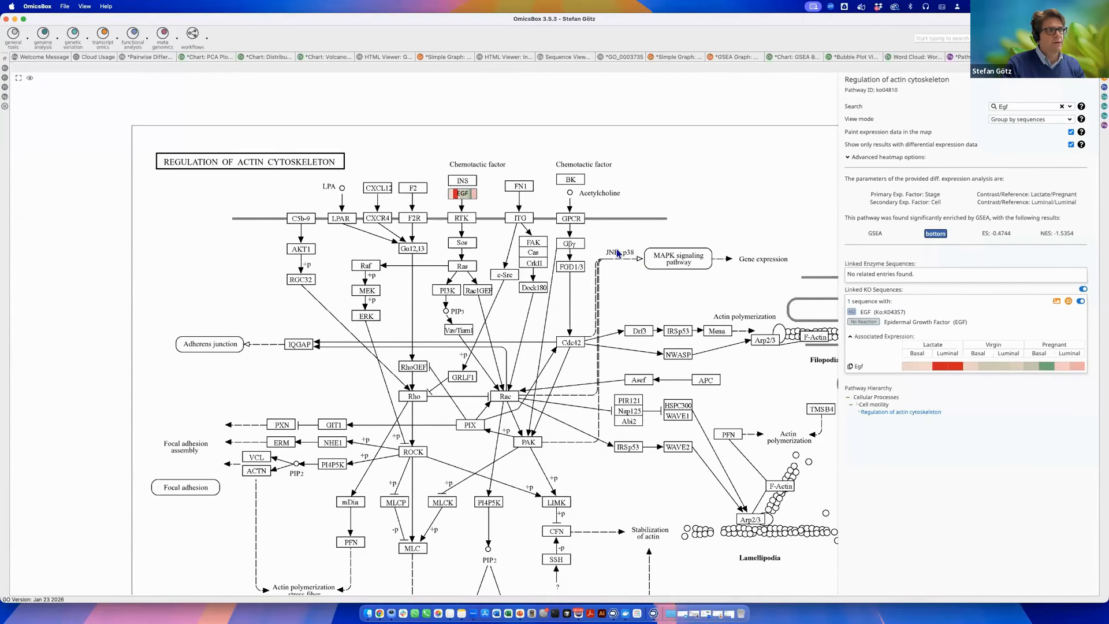
left_click_drag(677, 259, 665, 258)
scroll(666, 260, "right", 5)
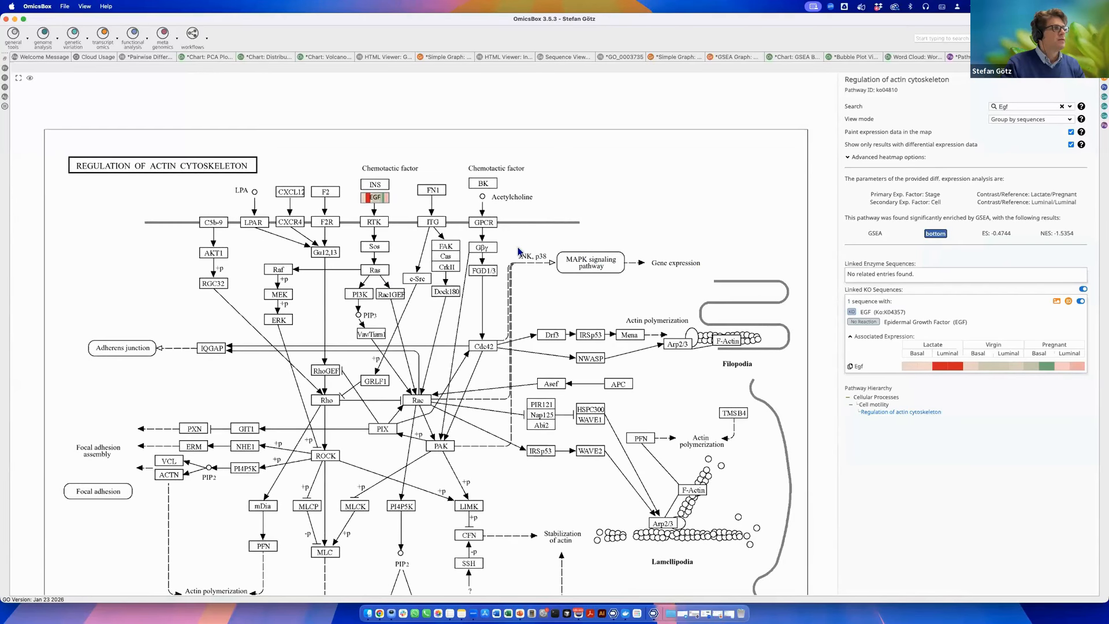
scroll(578, 254, "down", 3)
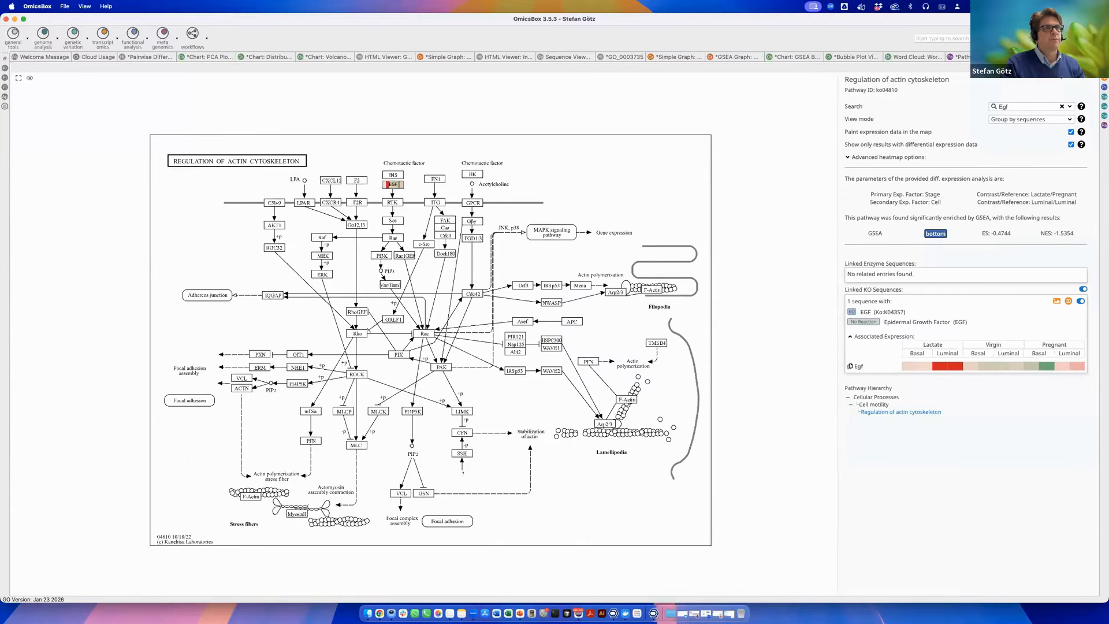
Restore the workspace layout and review the Fisher's Exact Test configuration for the pathway table without running it.
double_click(1034, 57)
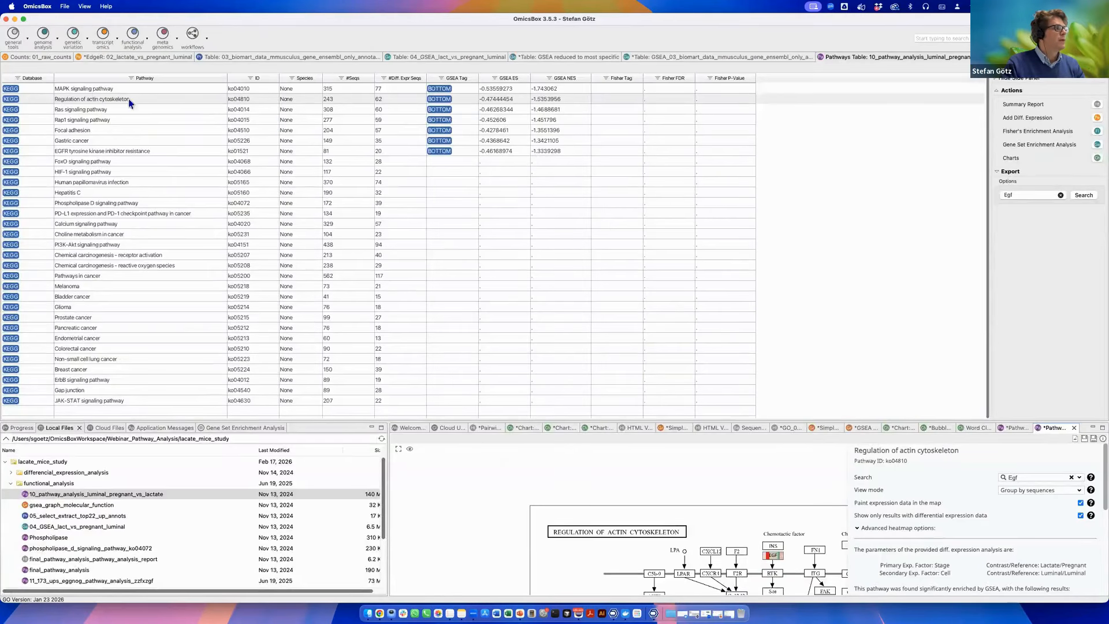
left_click(107, 110)
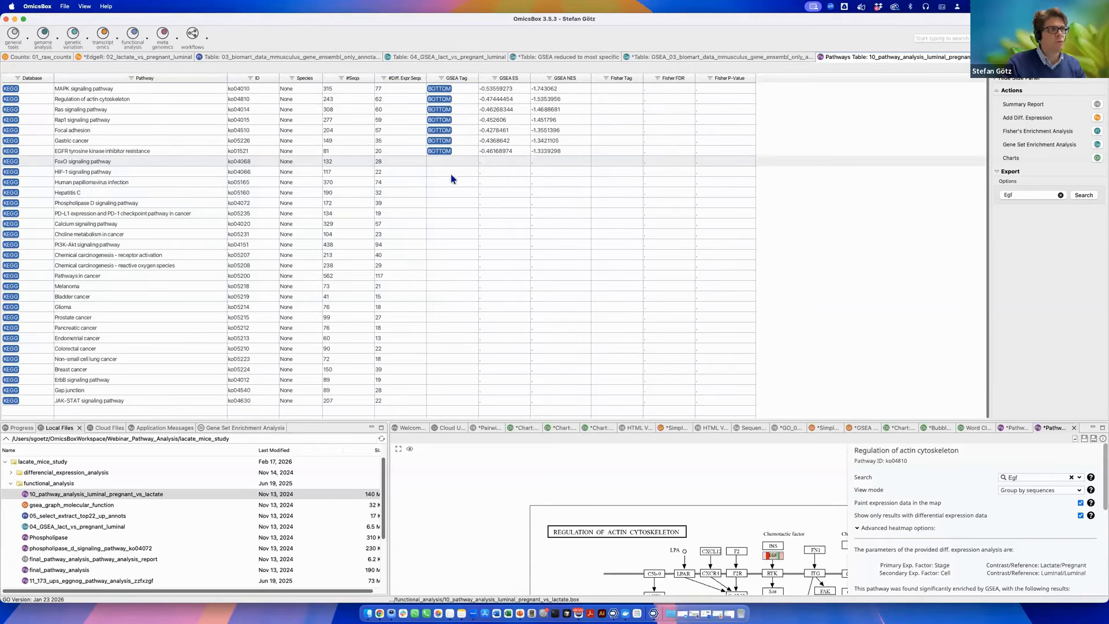
left_click(1097, 132)
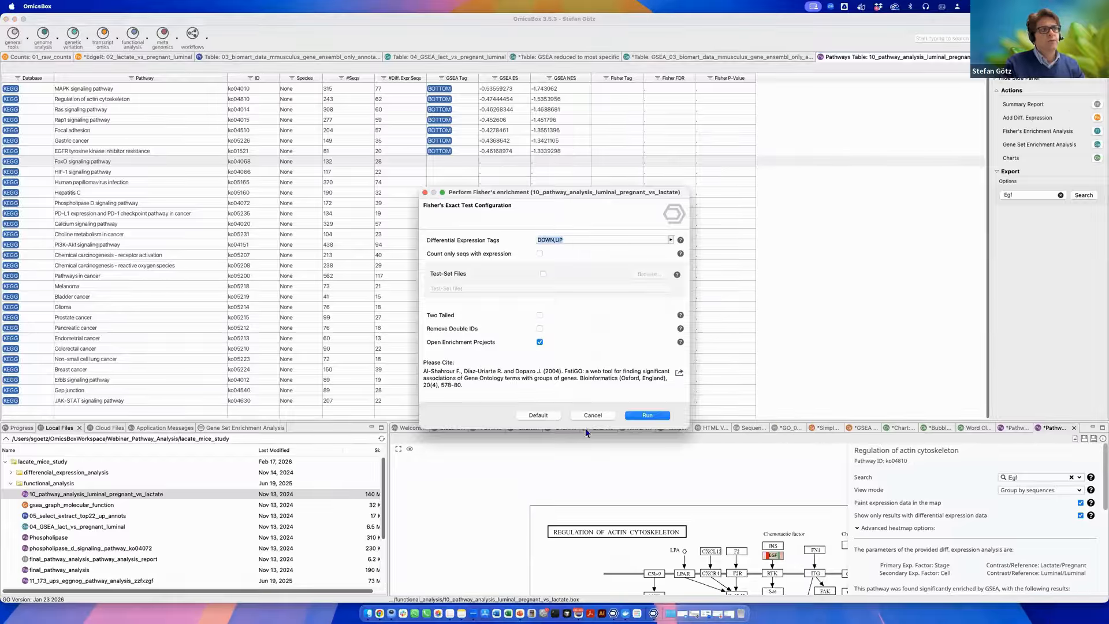
left_click(596, 415)
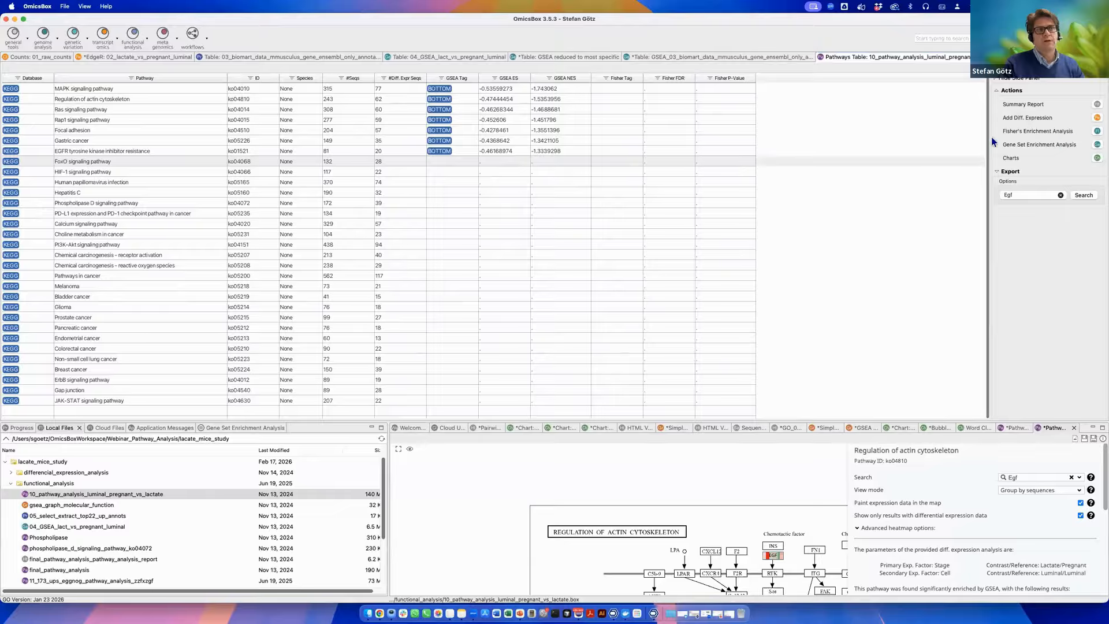
Review the Load Pairwise Expression dialog for adding differential expression data, closing it without loading.
left_click(1097, 118)
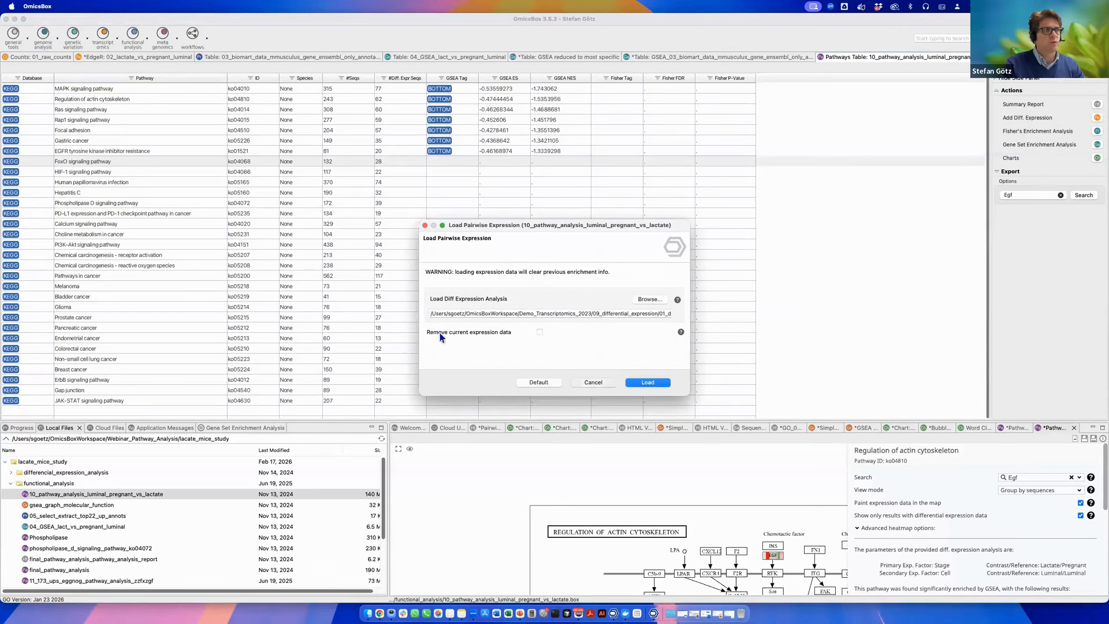
left_click(594, 382)
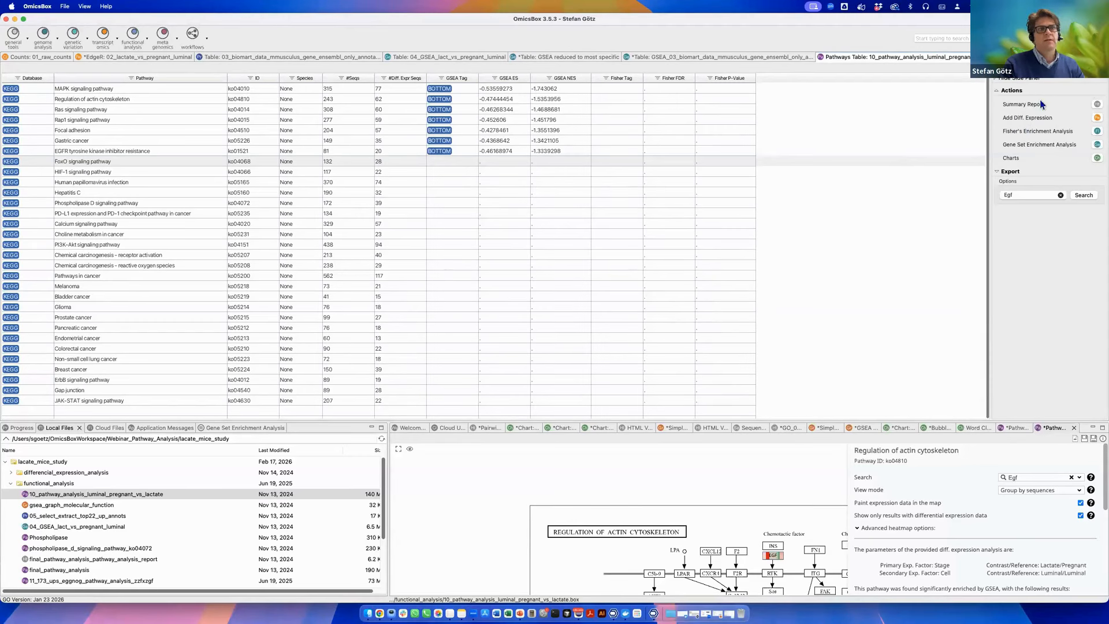
left_click(1097, 118)
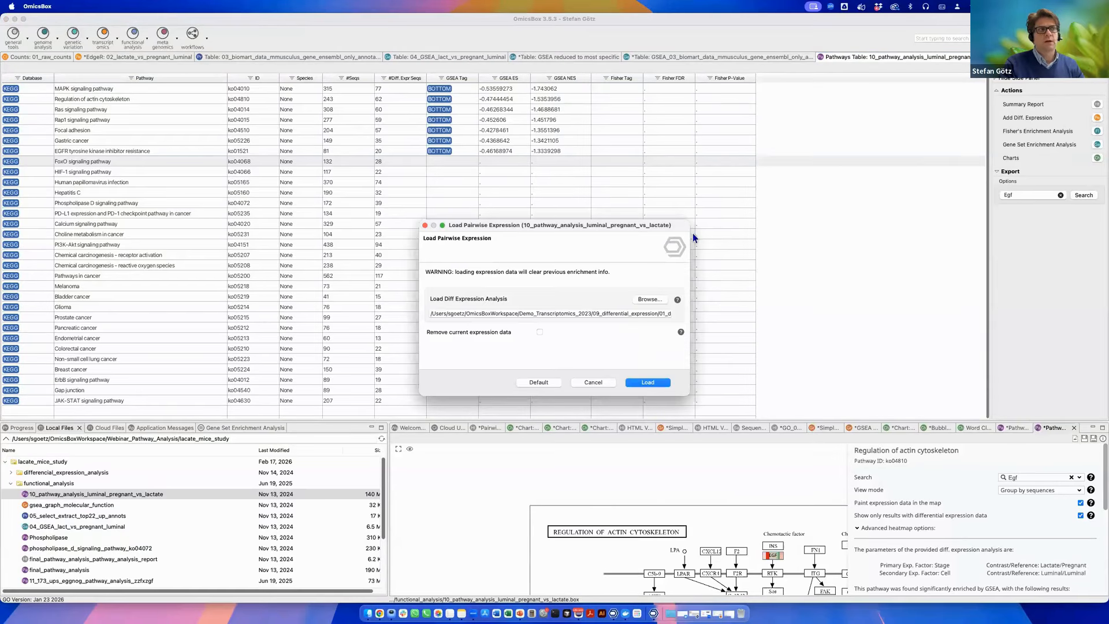
left_click(600, 383)
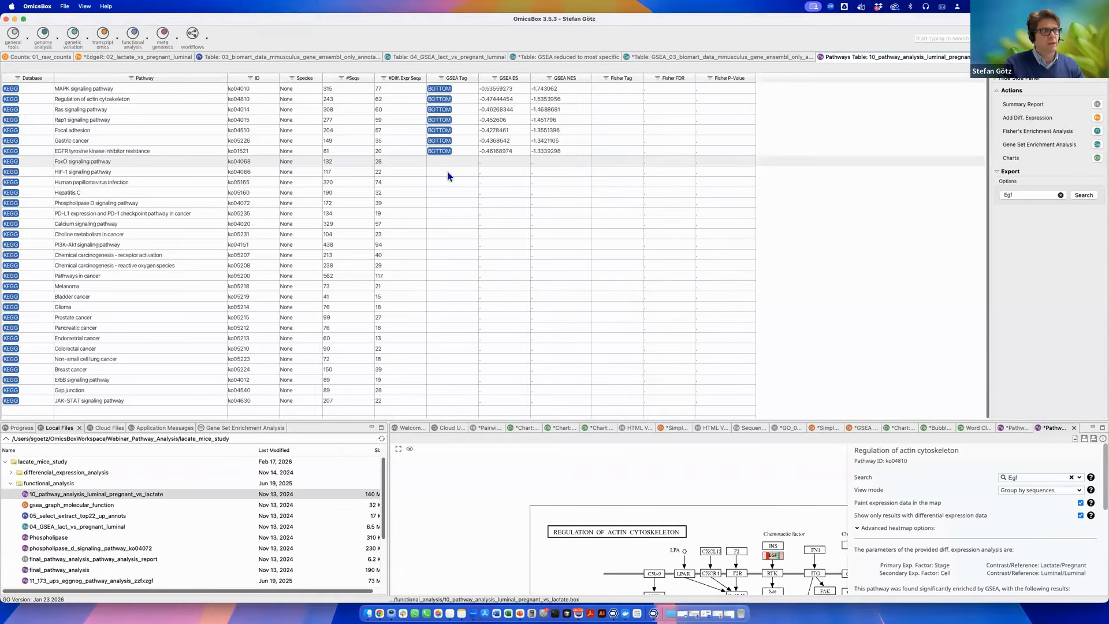
Reopen the Fisher's Exact Test configuration and close it without running.
left_click(1097, 132)
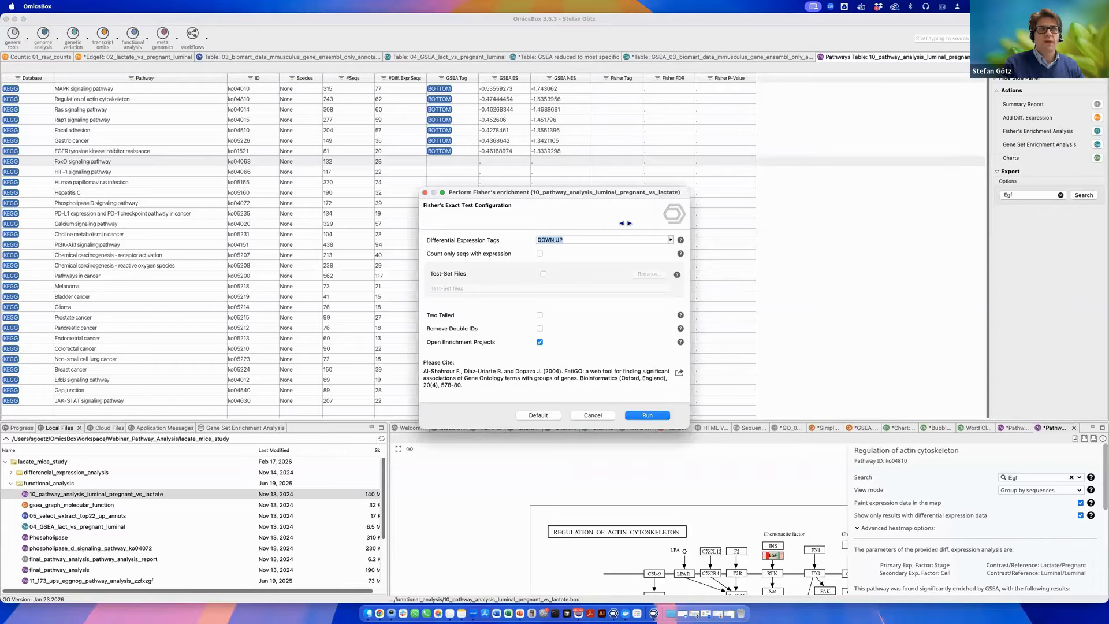
left_click(590, 417)
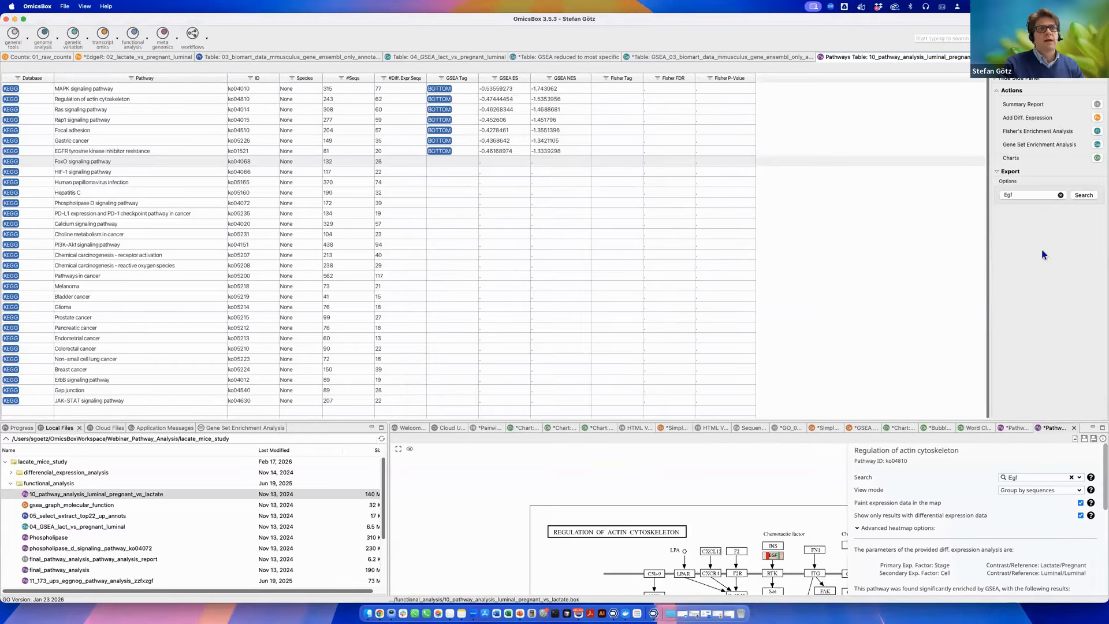
Open the Export Table configuration for the pathways table and cancel it without exporting.
left_click(996, 171)
left_click(1046, 168)
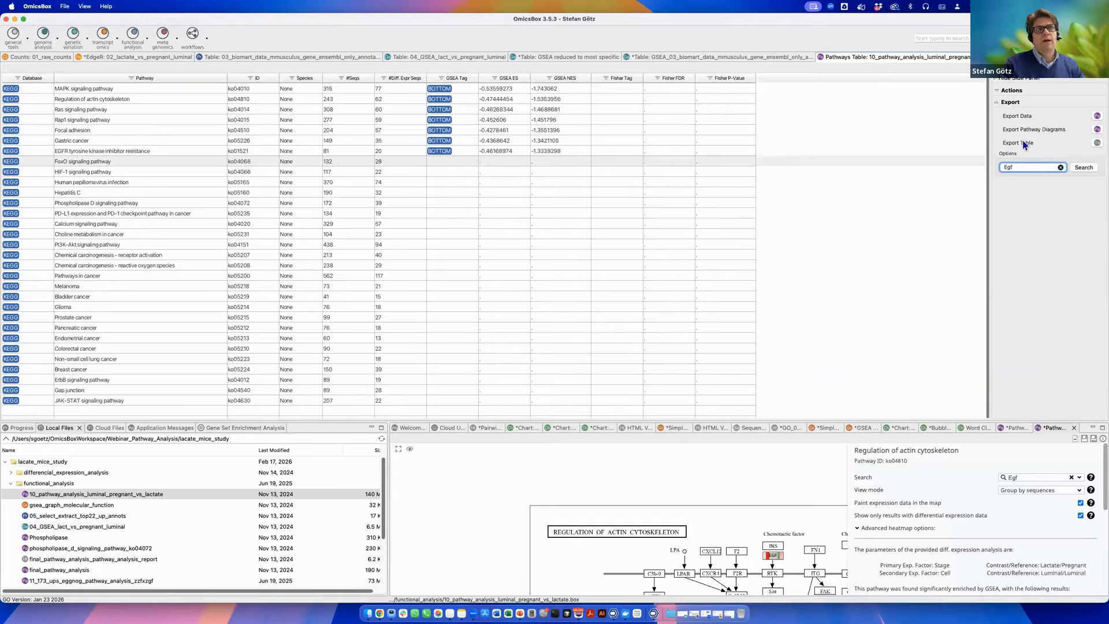
left_click(1097, 143)
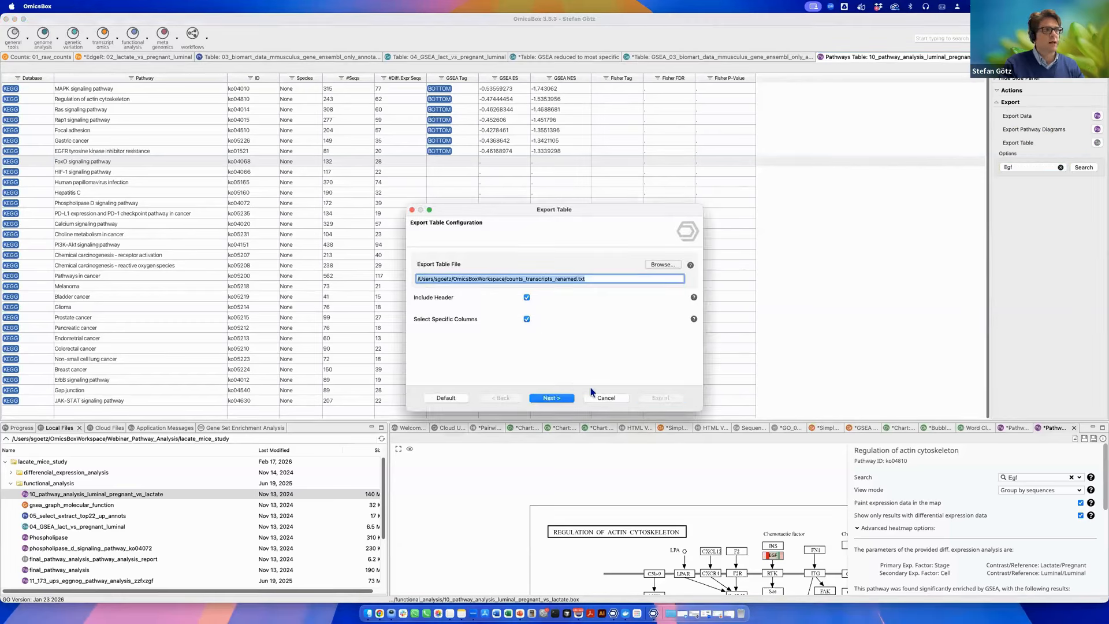
left_click(607, 398)
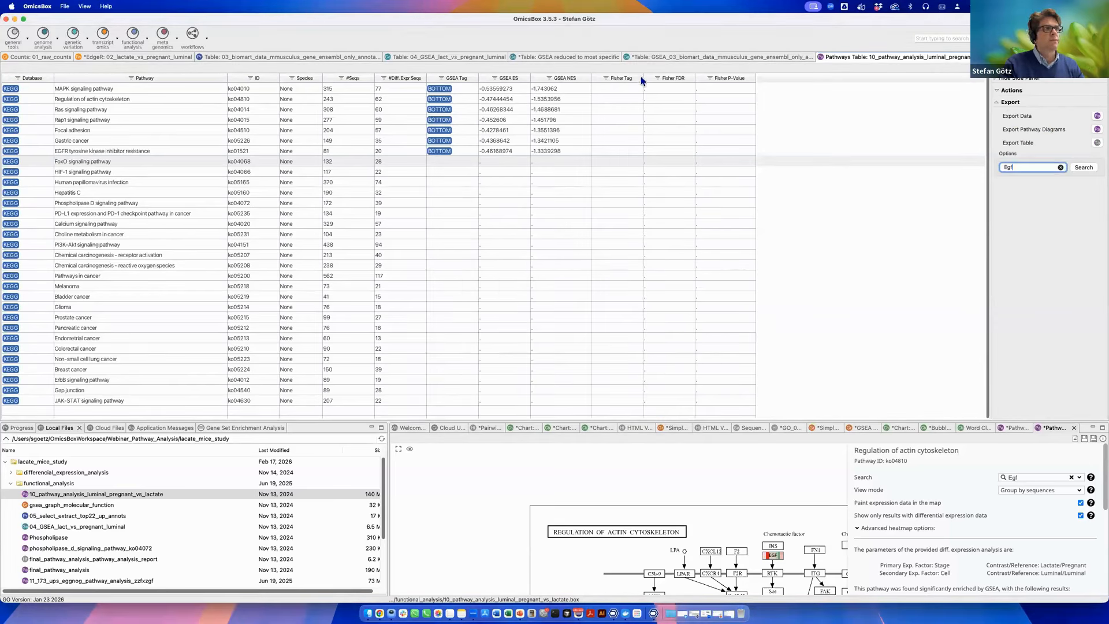
Review the pathways table's column visibility options without changing any columns.
right_click(640, 81)
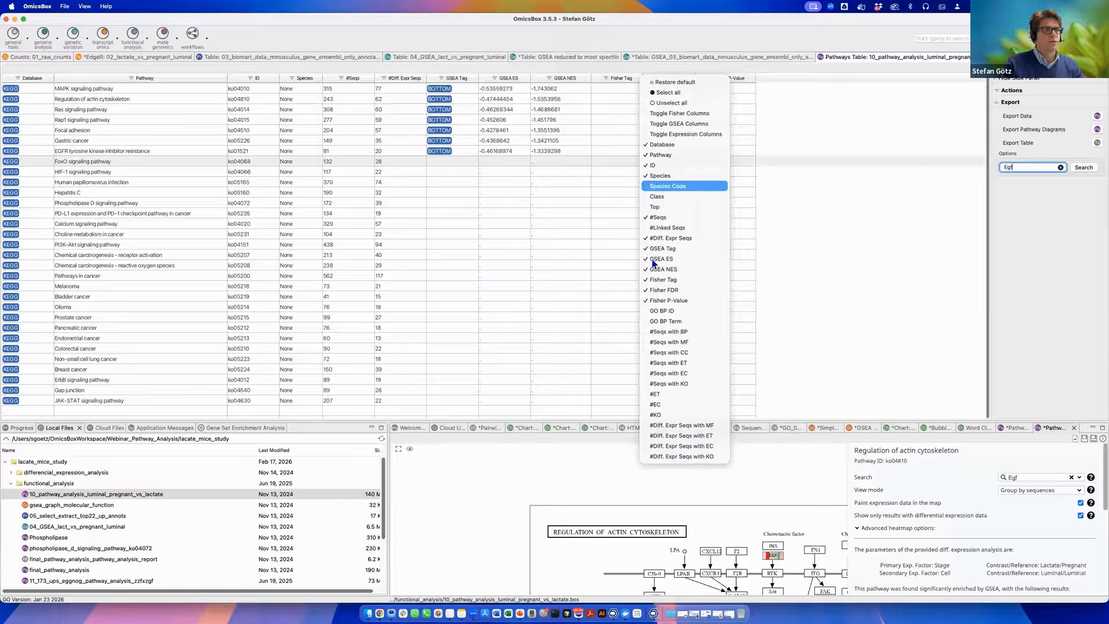
left_click(834, 306)
left_click(503, 244)
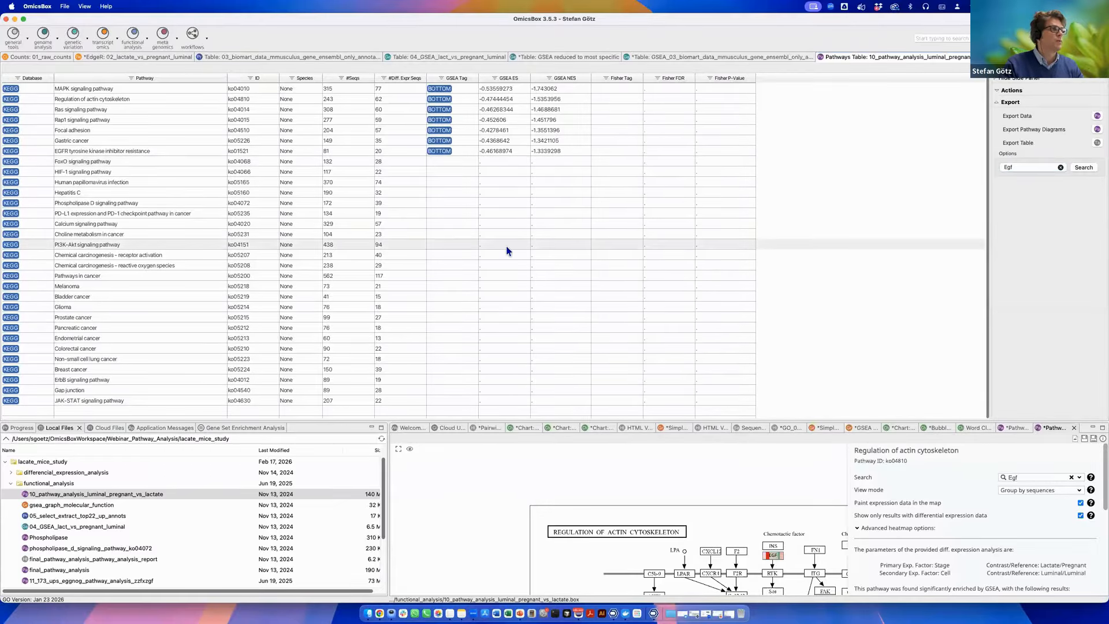
left_click(478, 182)
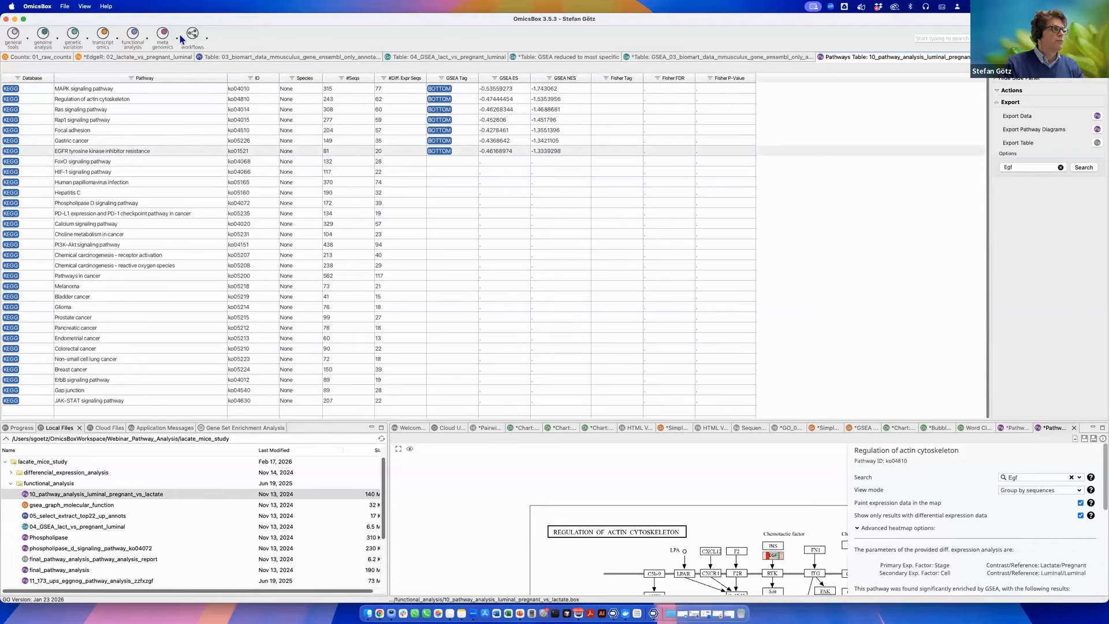
Browse the Functional Analysis menu and its Load submenu without choosing any command.
left_click(148, 41)
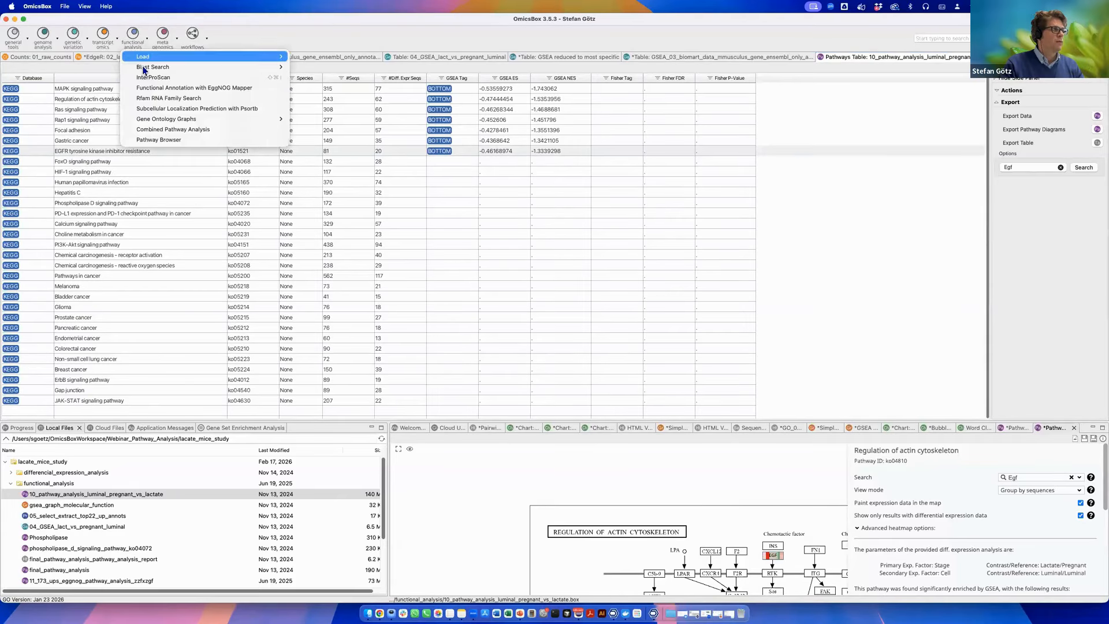
left_click(338, 274)
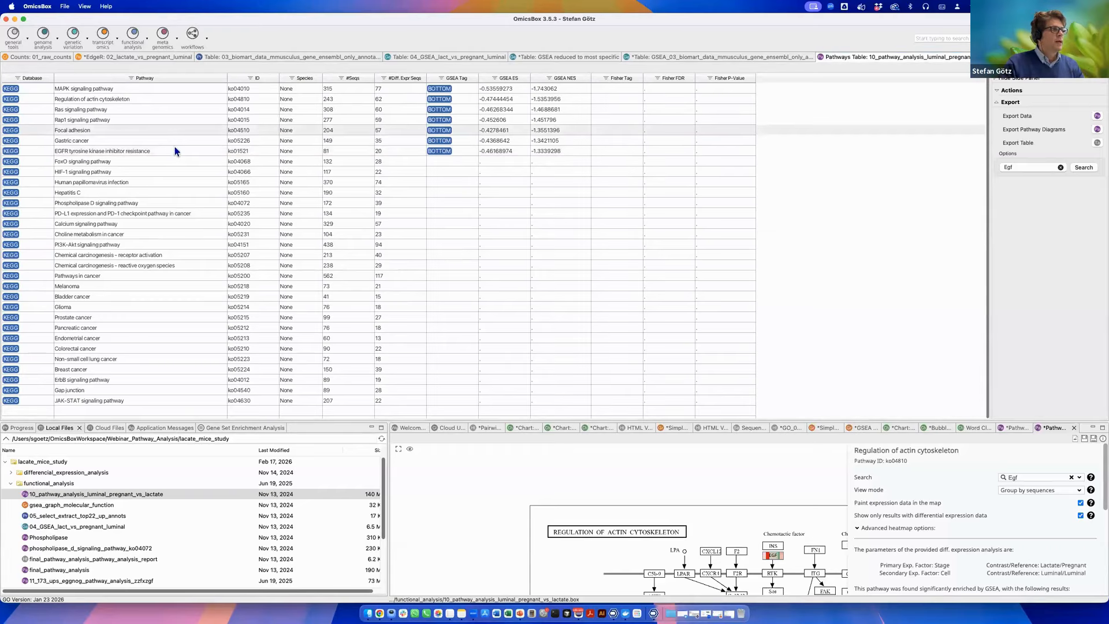
left_click(148, 40)
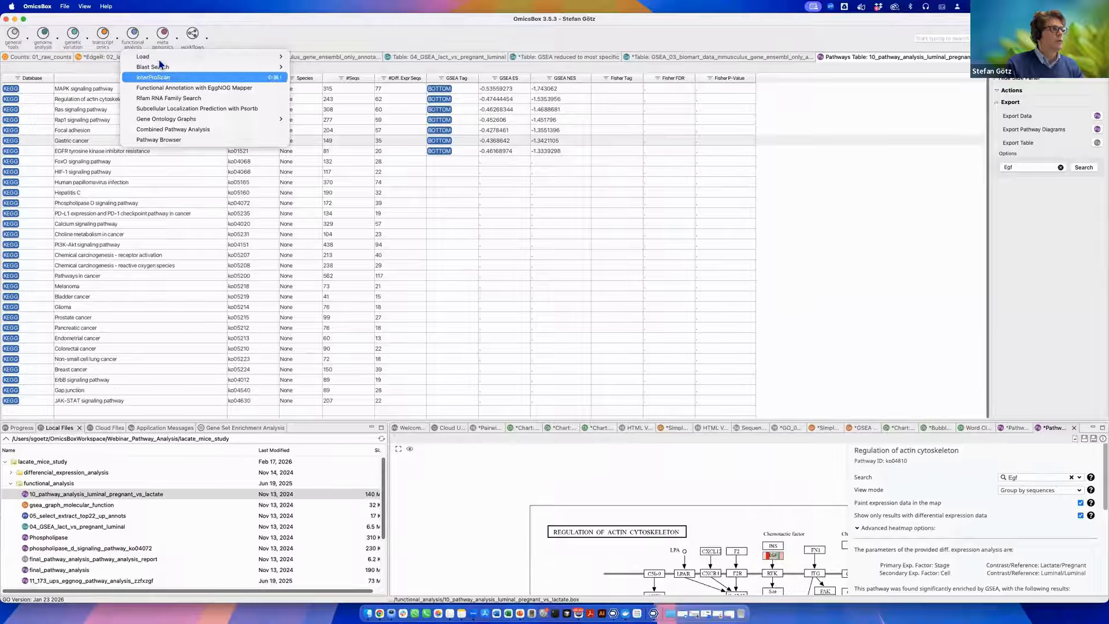
mouse_move(168, 56)
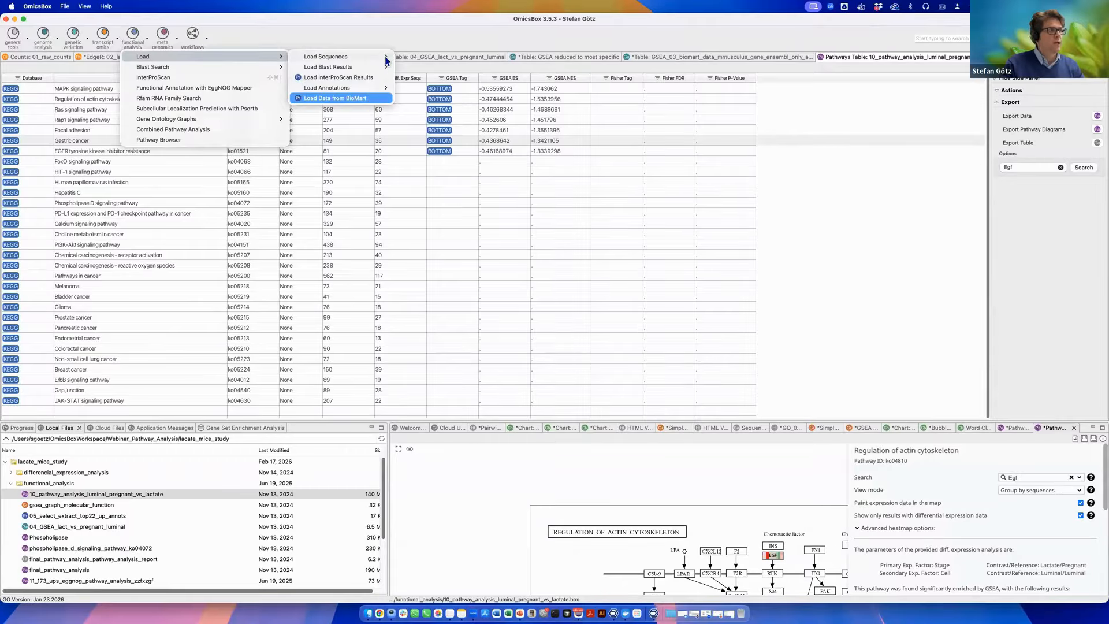
left_click(371, 230)
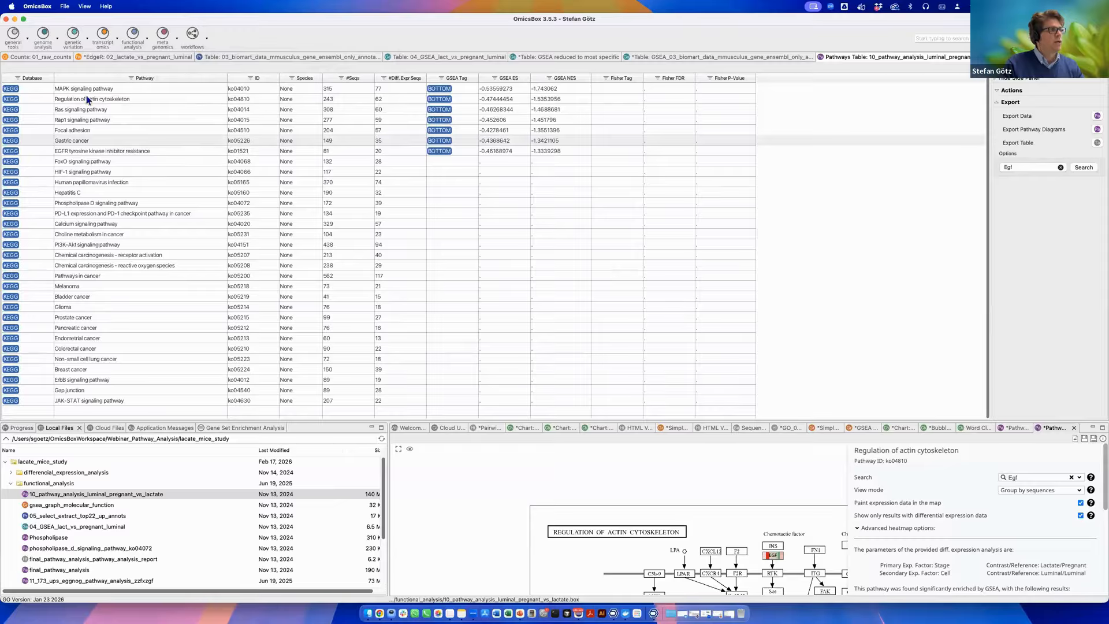
Create a Venn diagram from the two listed DESeq2 selection ID files with the Venn Diagram Wizard.
left_click(124, 58)
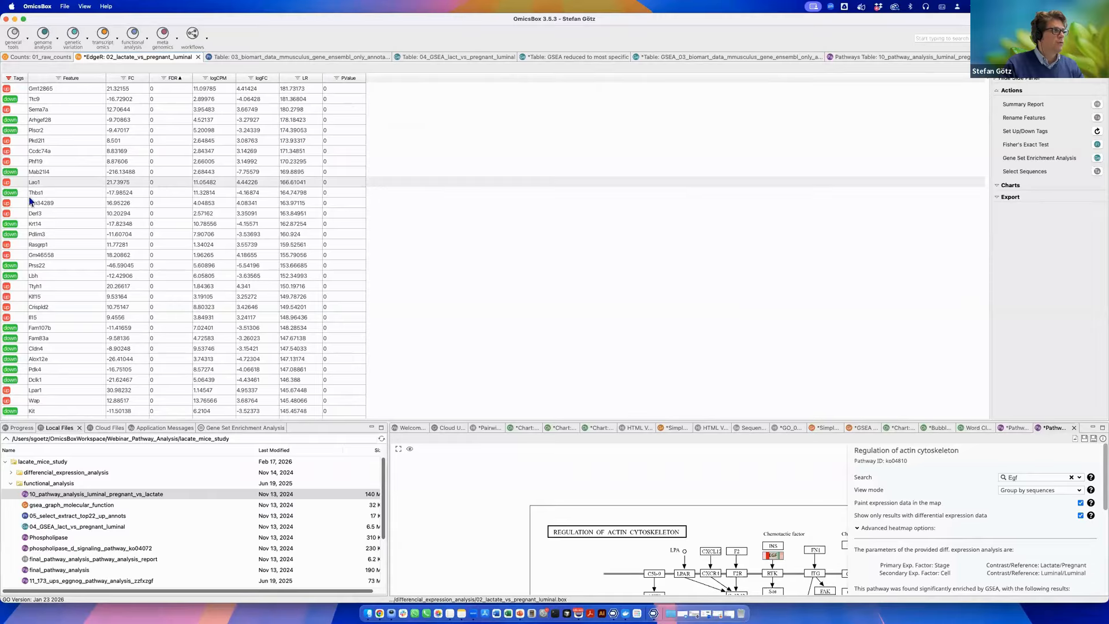
left_click(267, 57)
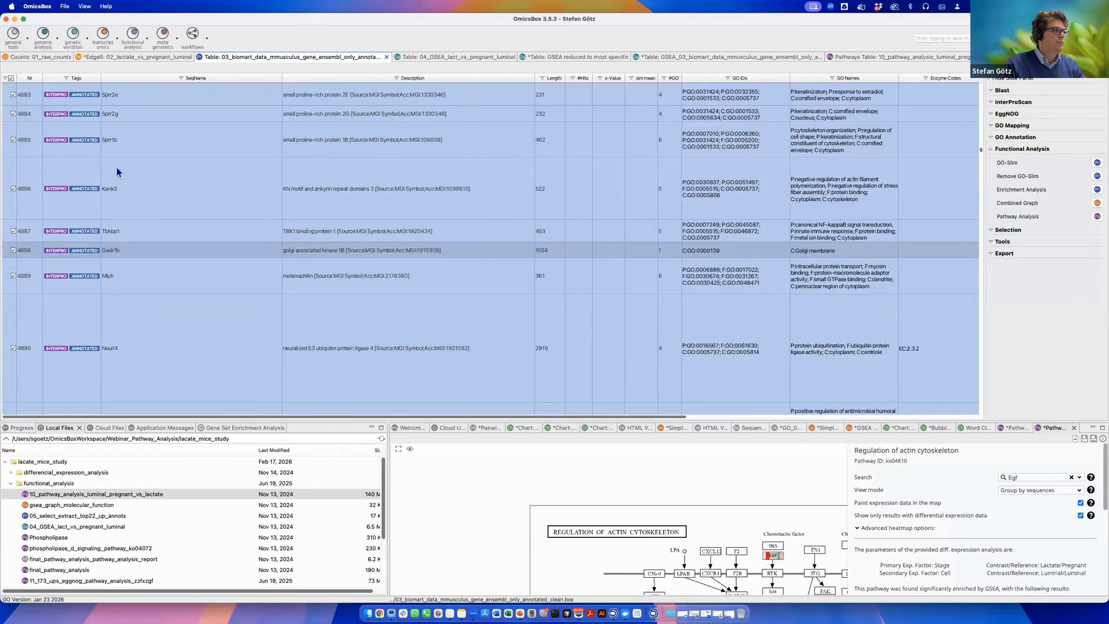
left_click(29, 40)
left_click(41, 113)
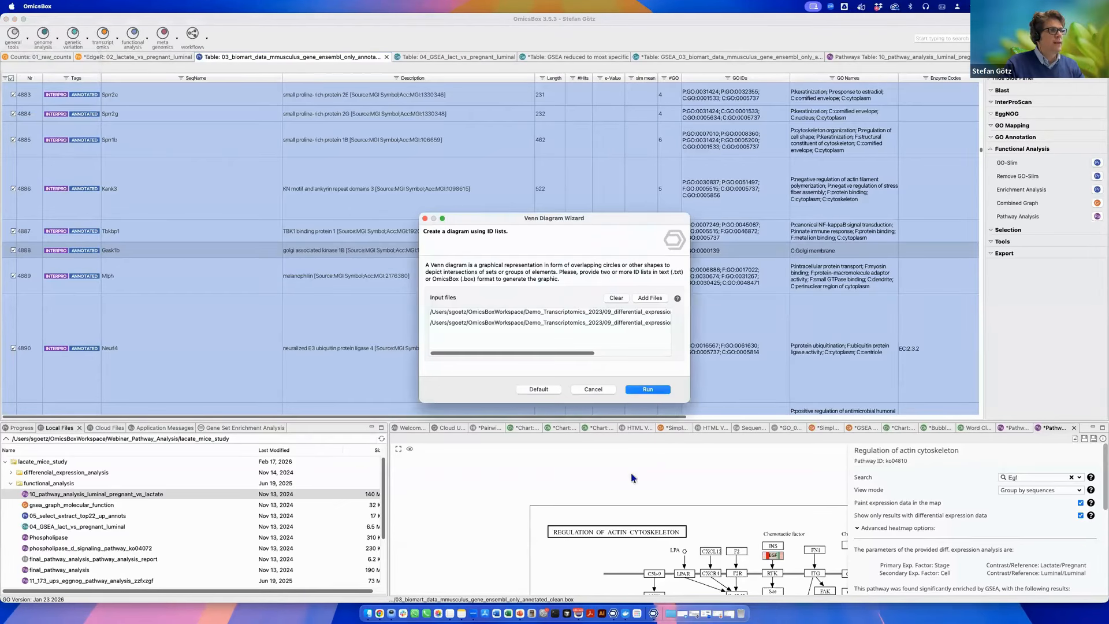
left_click(645, 387)
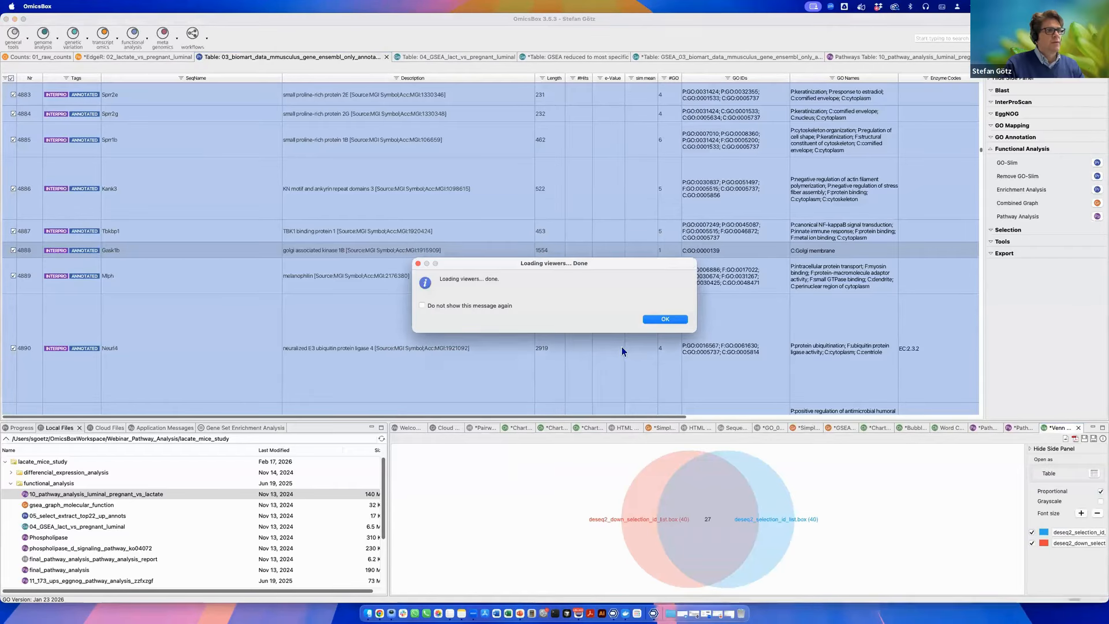
left_click(665, 319)
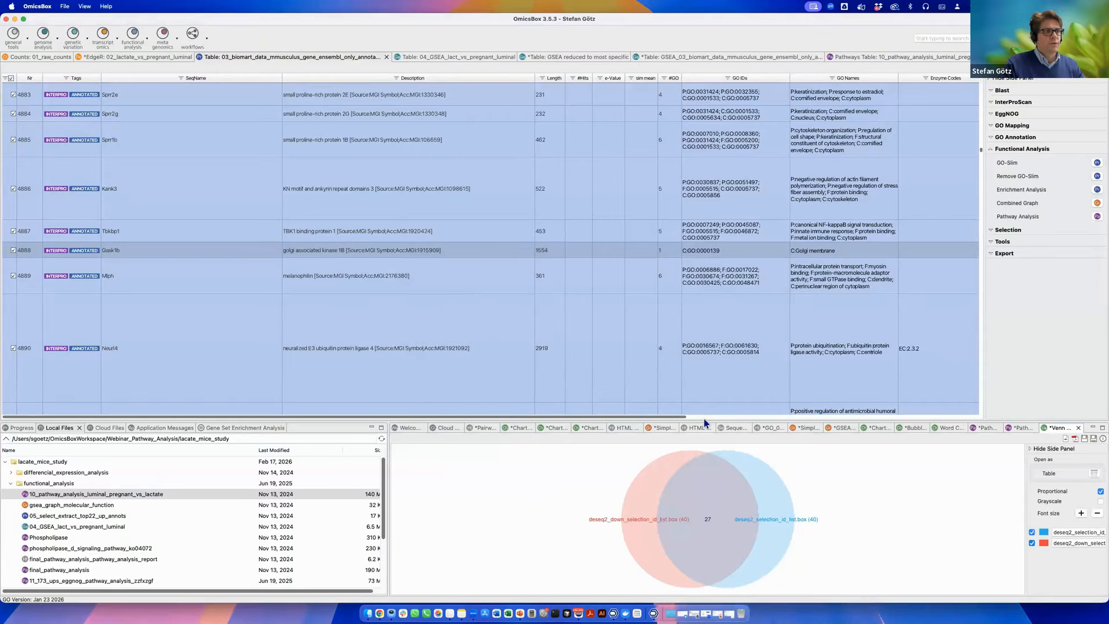
Enlarge the Venn diagram area and switch between the EdgeR results table and the BioMart annotation table.
left_click_drag(704, 419, 671, 253)
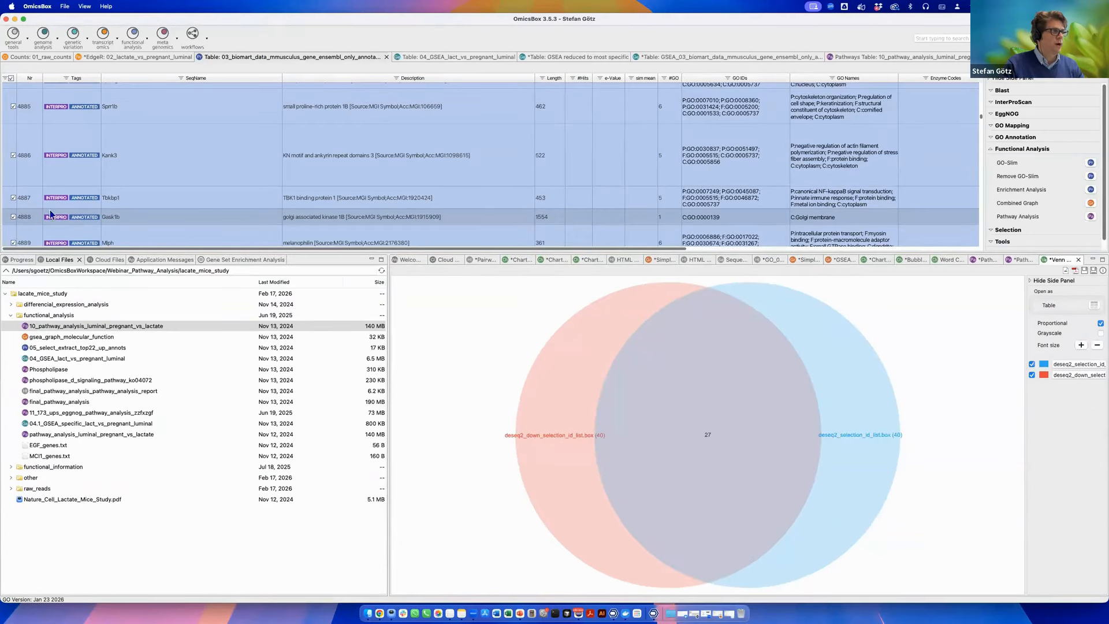
left_click(158, 56)
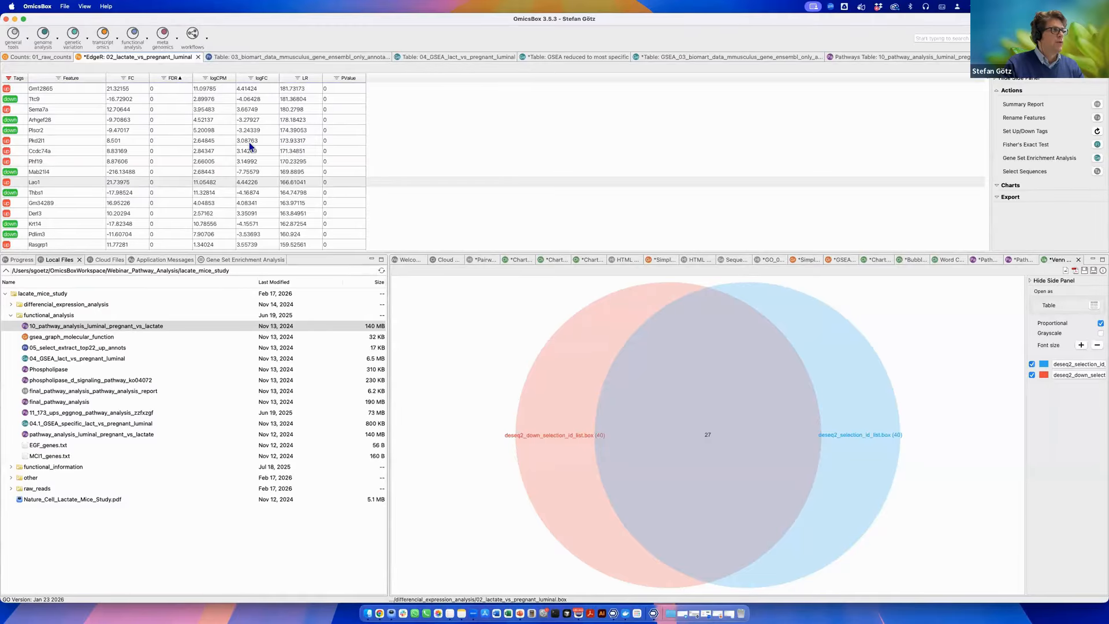
left_click(283, 56)
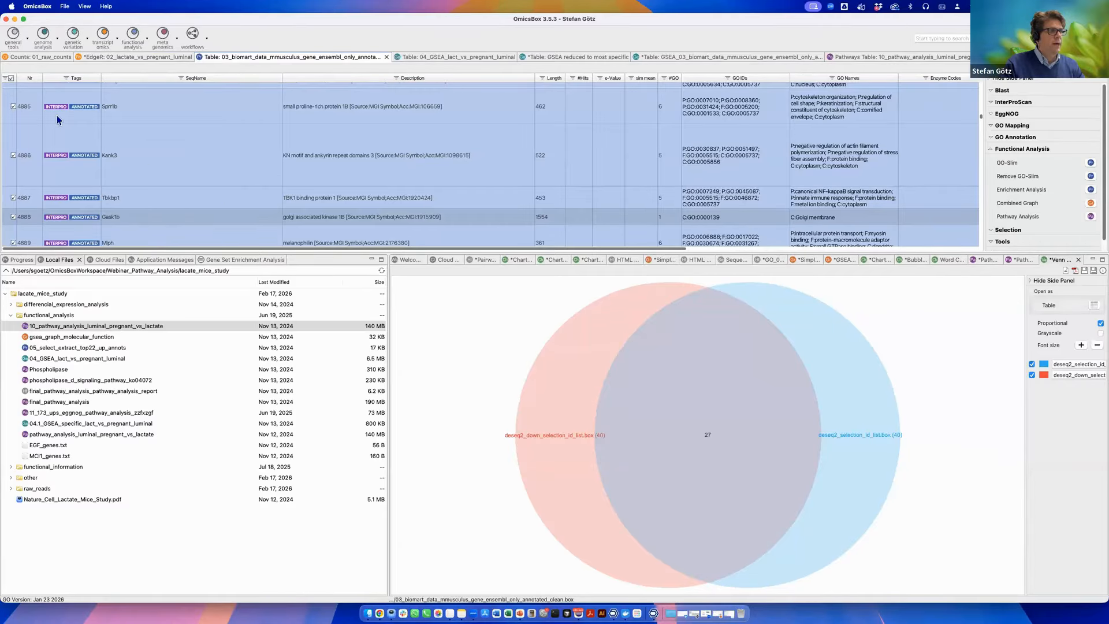
left_click(156, 57)
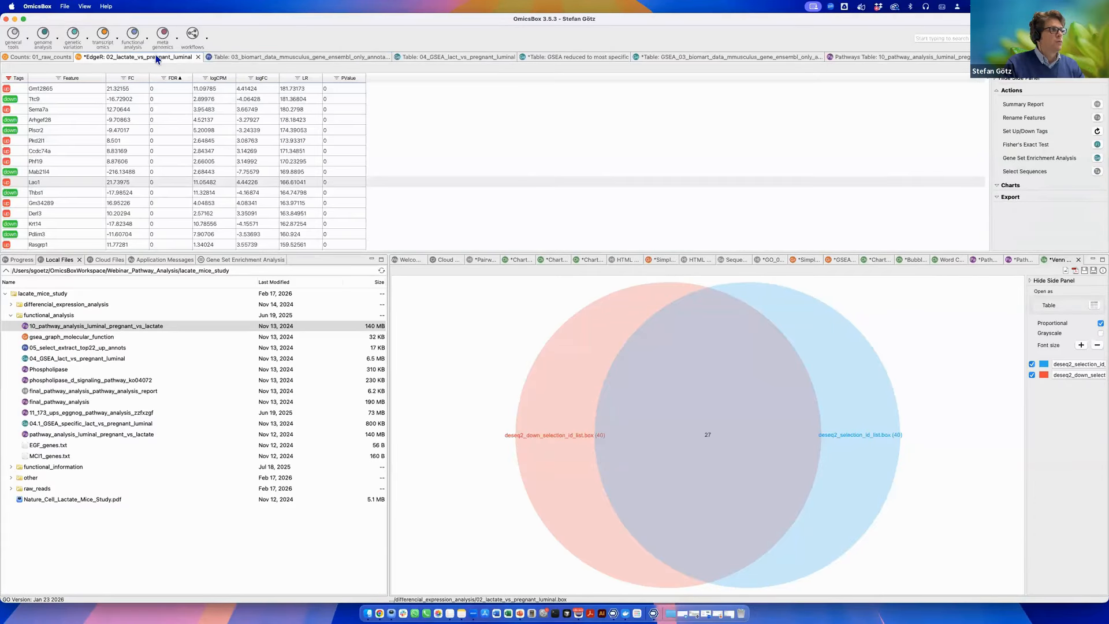
left_click(258, 57)
left_click(141, 57)
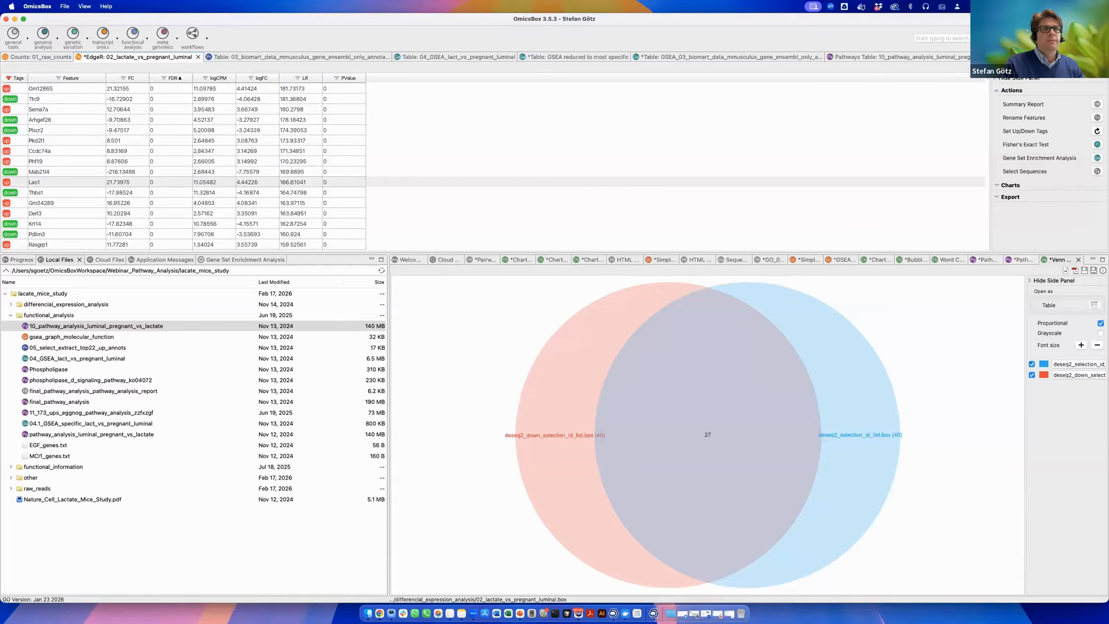
left_click(1054, 68)
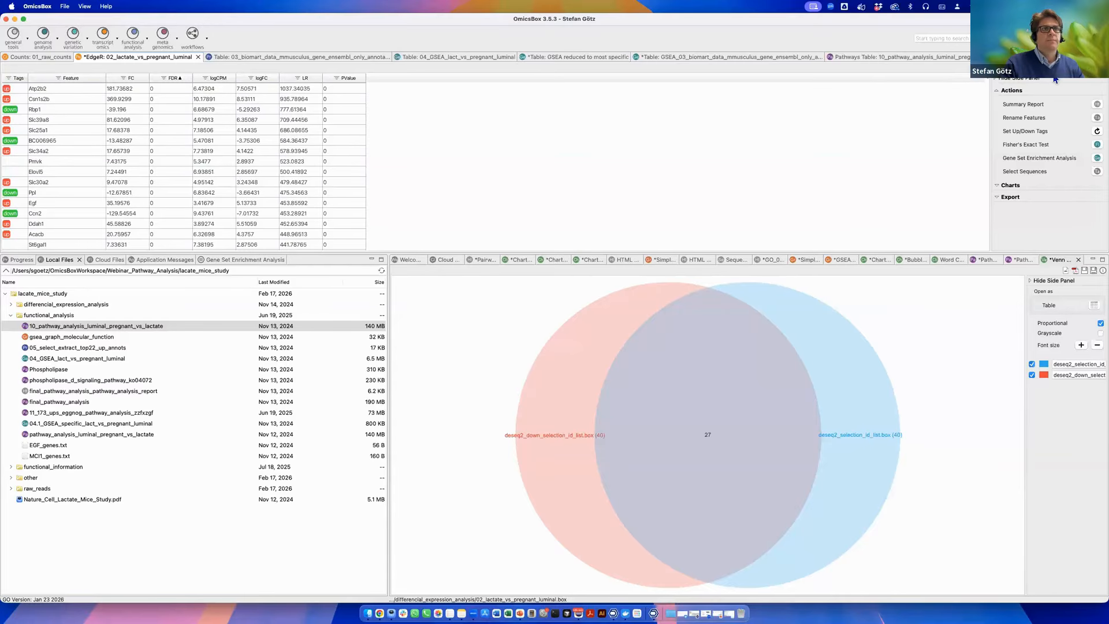
left_click(254, 57)
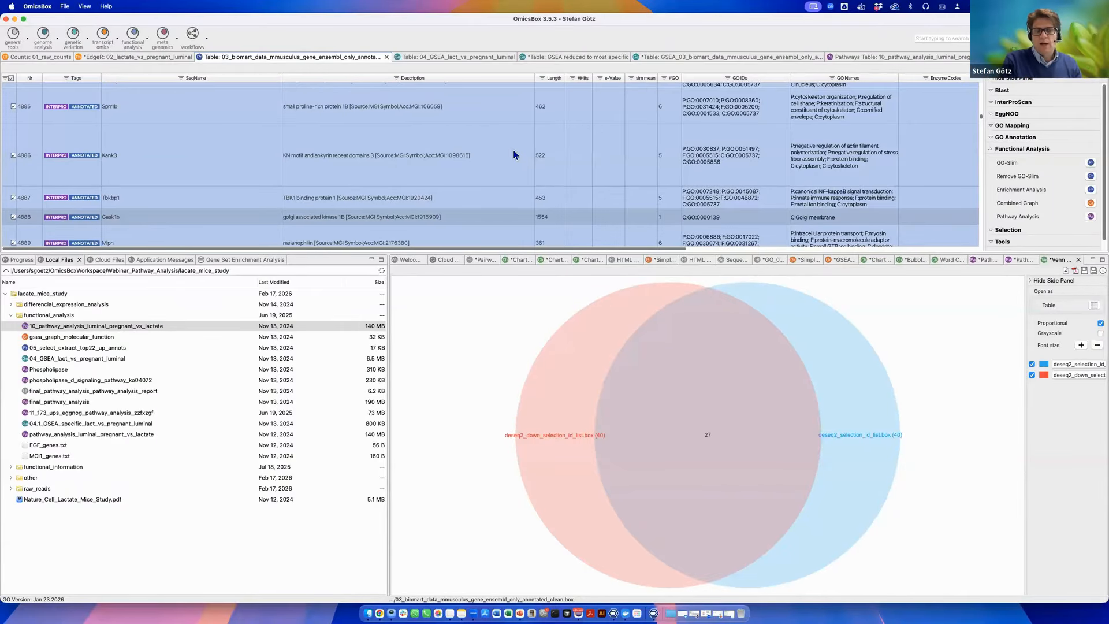
left_click(127, 55)
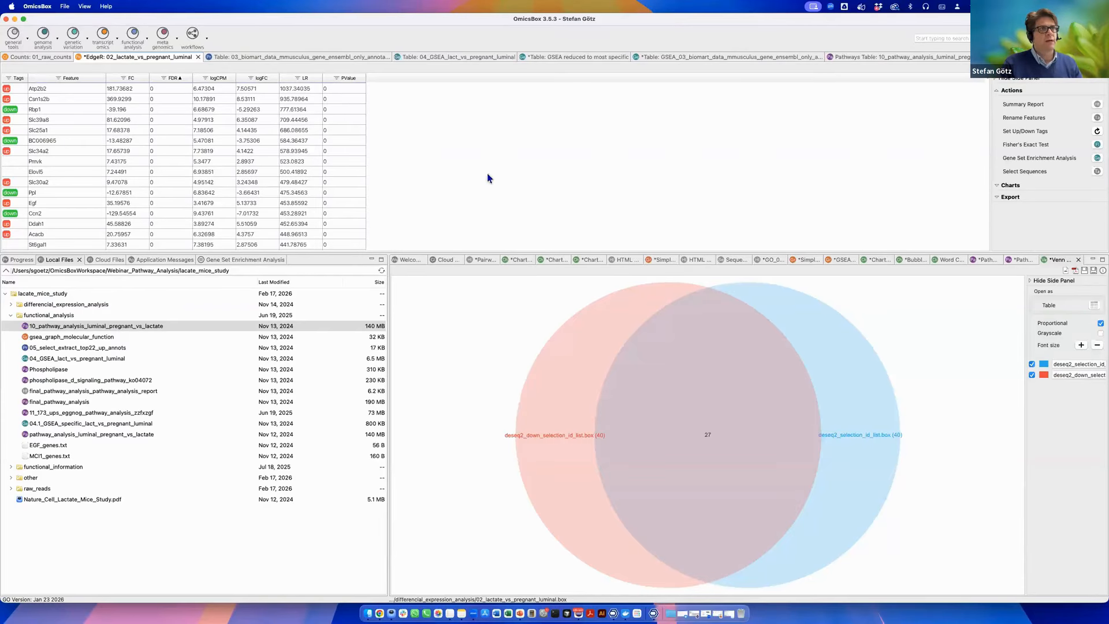
Return to the pathways table and zoom into the EGF node of the actin cytoskeleton map.
left_click(858, 57)
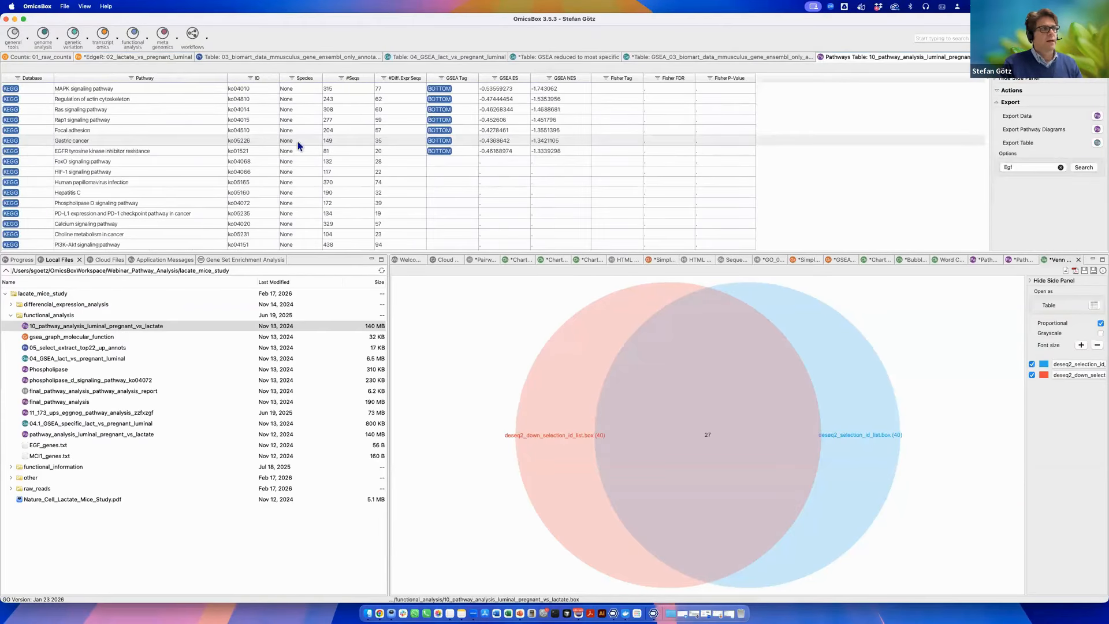
left_click(1020, 261)
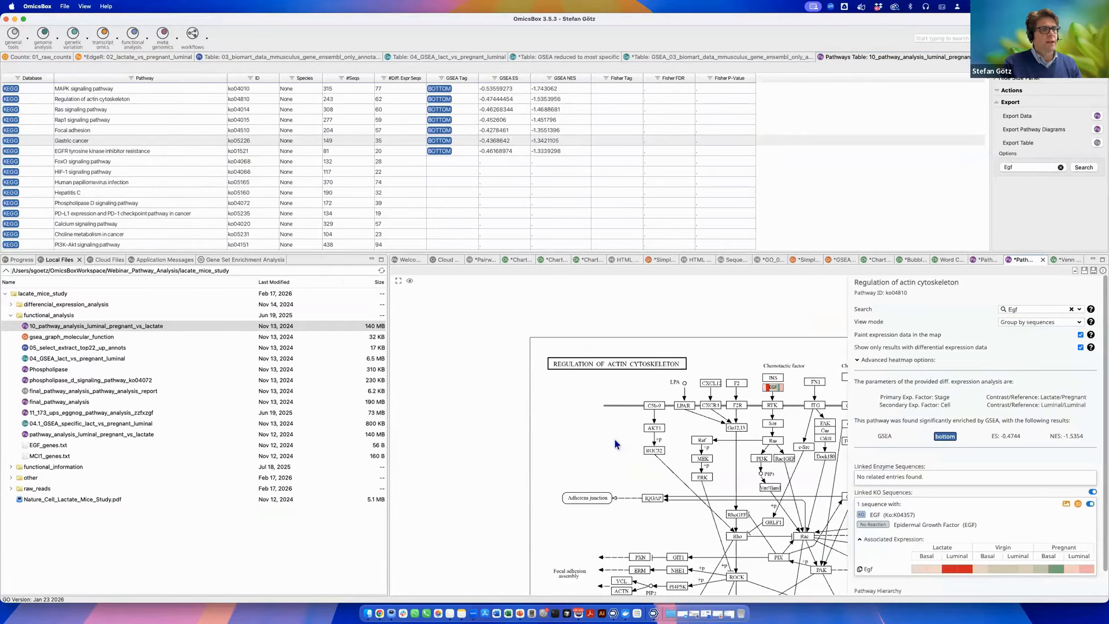
scroll(613, 417, "up", 10)
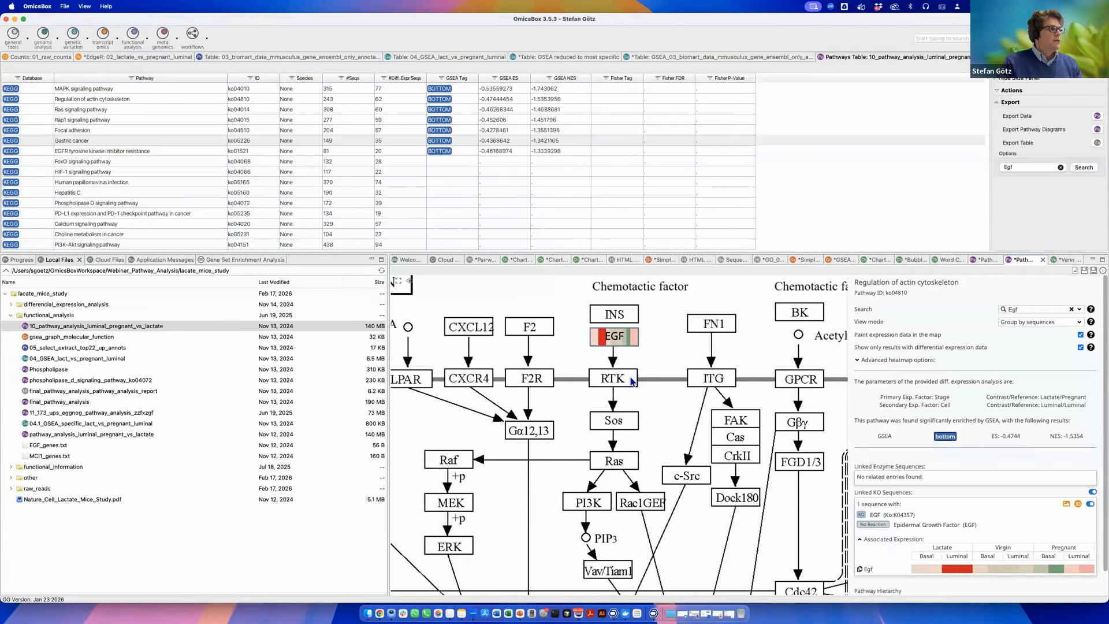
scroll(655, 364, "right", 2)
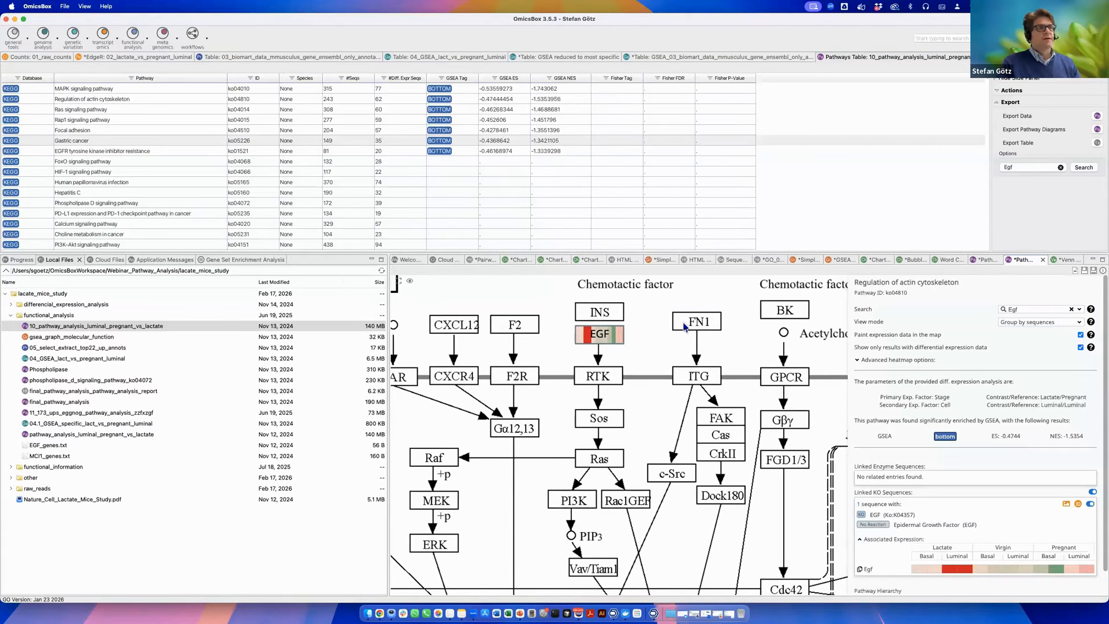
Switch to the presentation slideshow application.
key("super+Tab")
key("super+Tab")
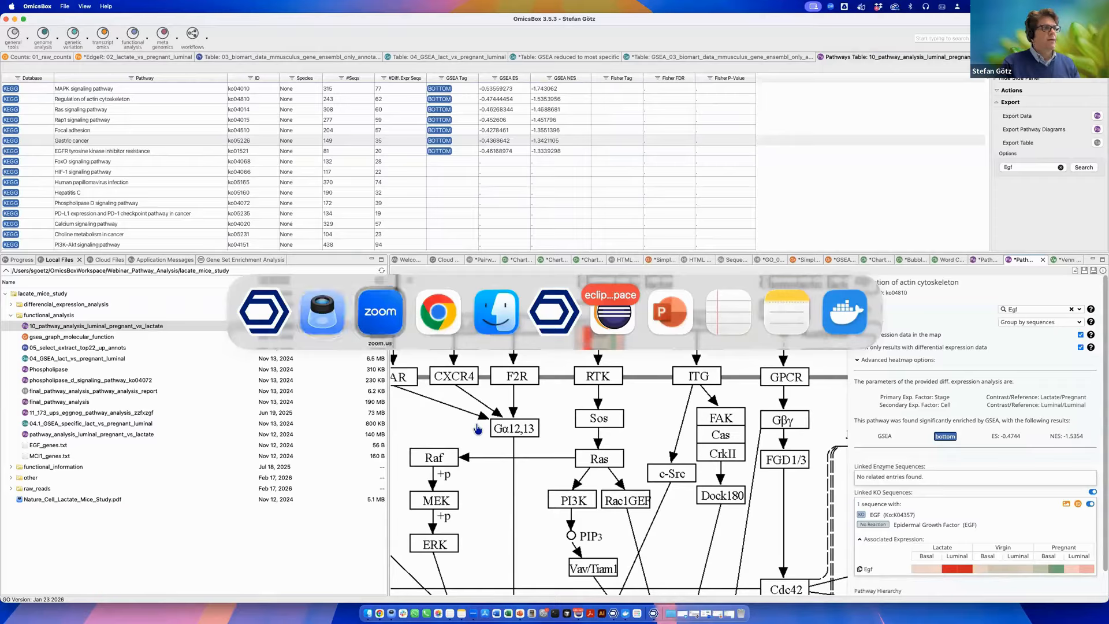
key("super+Tab")
key("super+Tab")
key("super+Tab")
key("super+Tab")
key("super+Tab")
key("super+Tab")
key("super+Tab")
key("super+Tab")
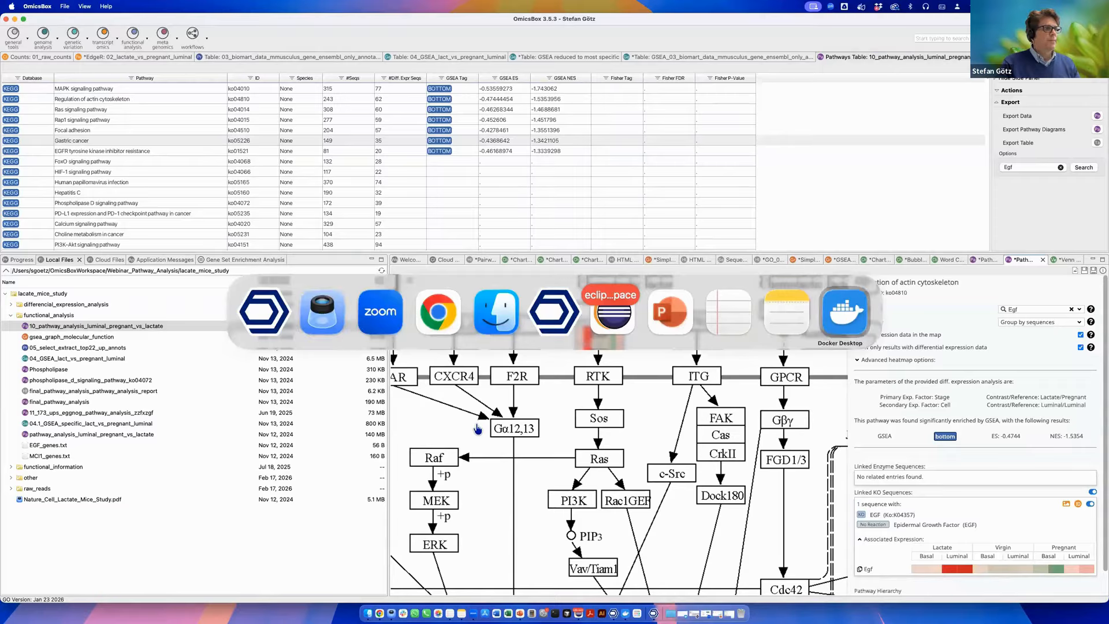
key("super+Tab")
key("super+Tab")
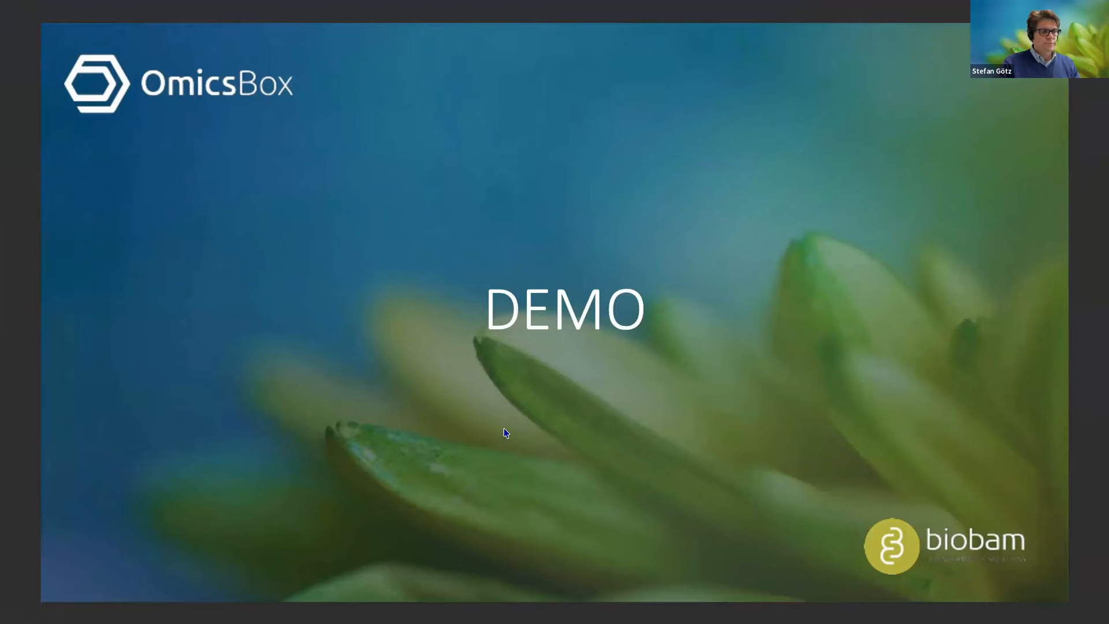
key("Right")
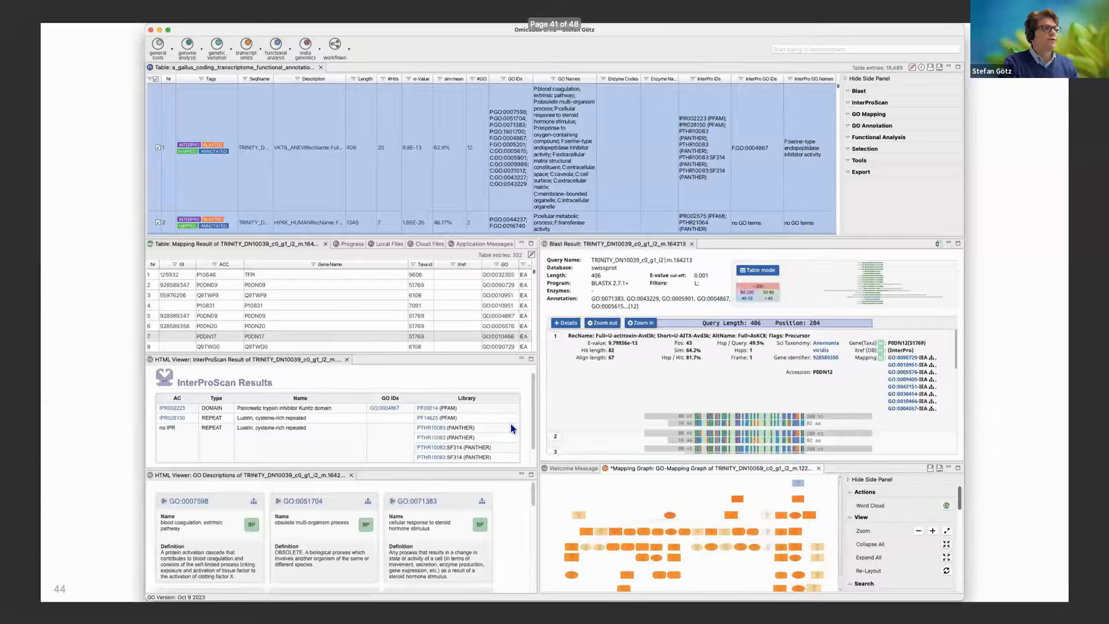
key("Right")
key("Right")
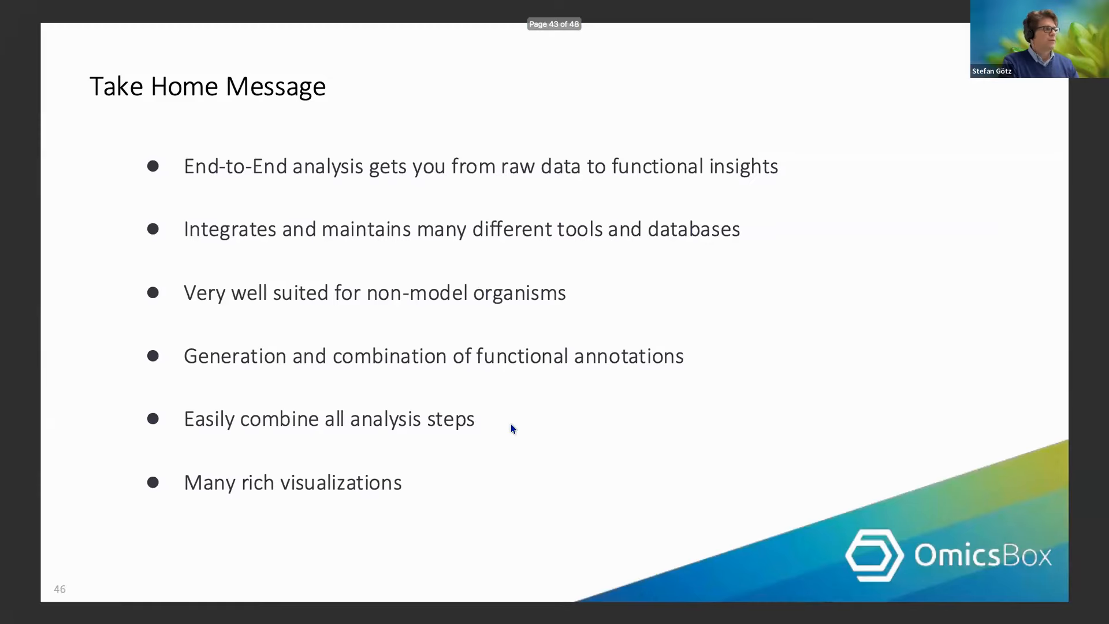